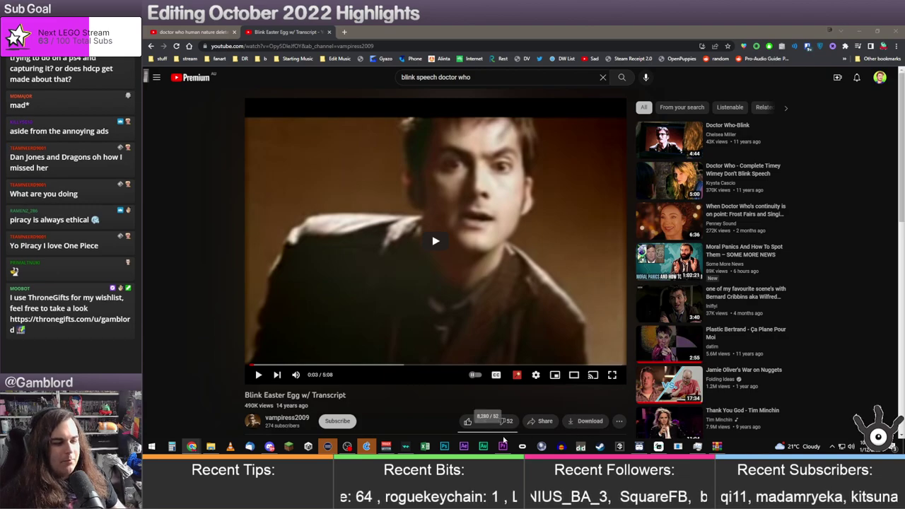
Switch to Premiere Pro and play the _highlights sequence from about 00:38:26
key(alt+Tab)
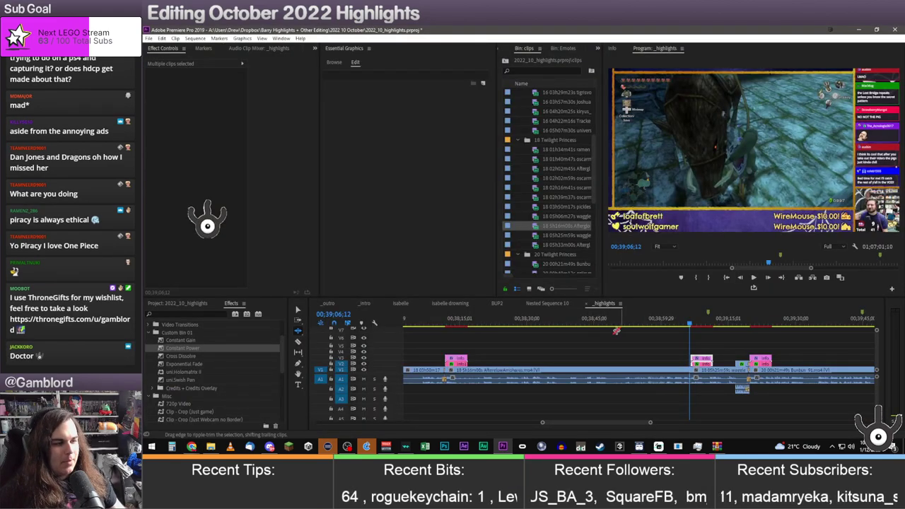
click(510, 319)
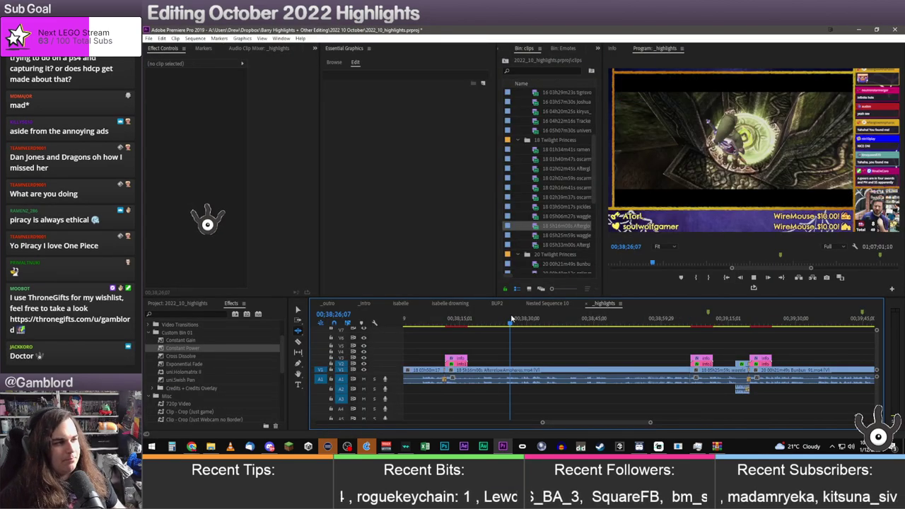
key(space)
Delete the libbluray-1.3.4 archive and the Blu-ray player setup file from the 18 Twilight Princess folder in File Explorer
click(212, 446)
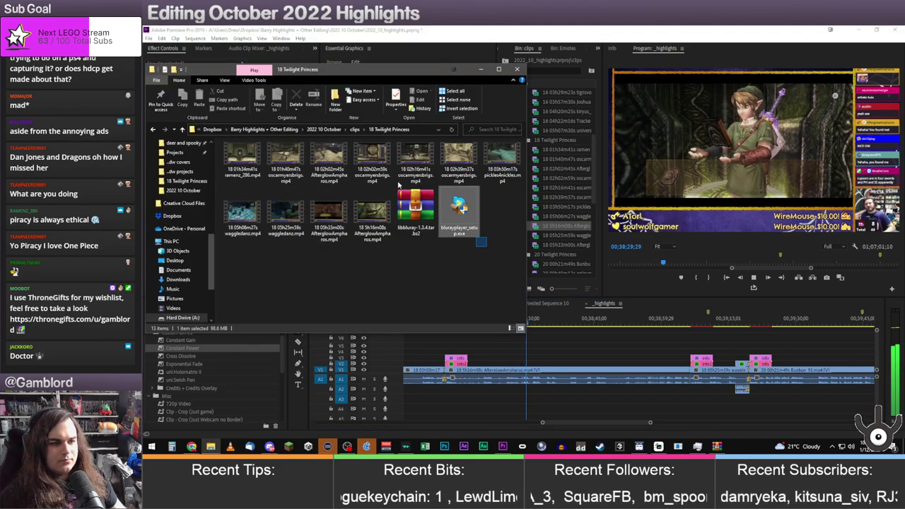
drag(494, 244, 404, 192)
key(Delete)
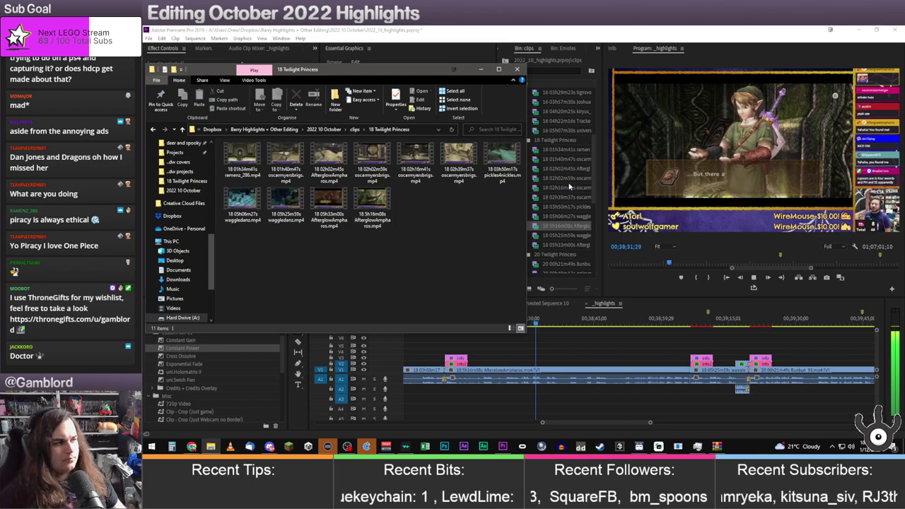
scroll(183, 225, up, 3)
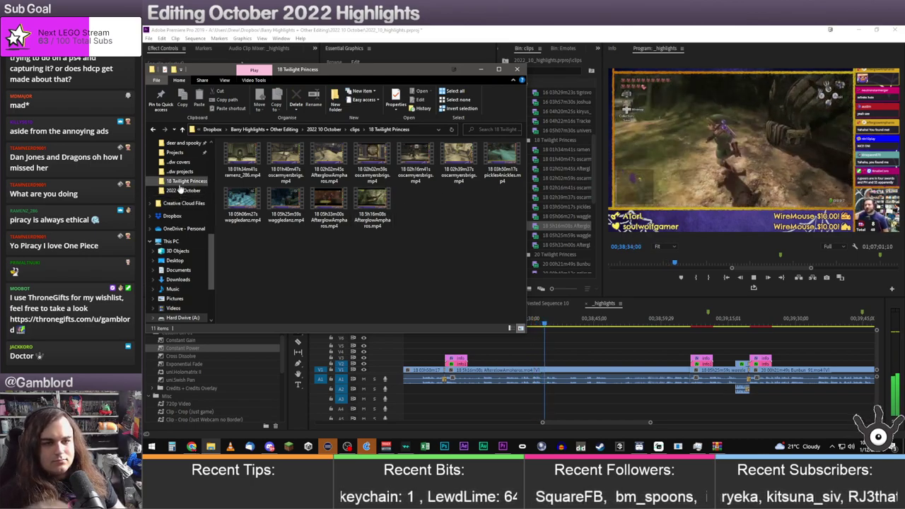
click(177, 191)
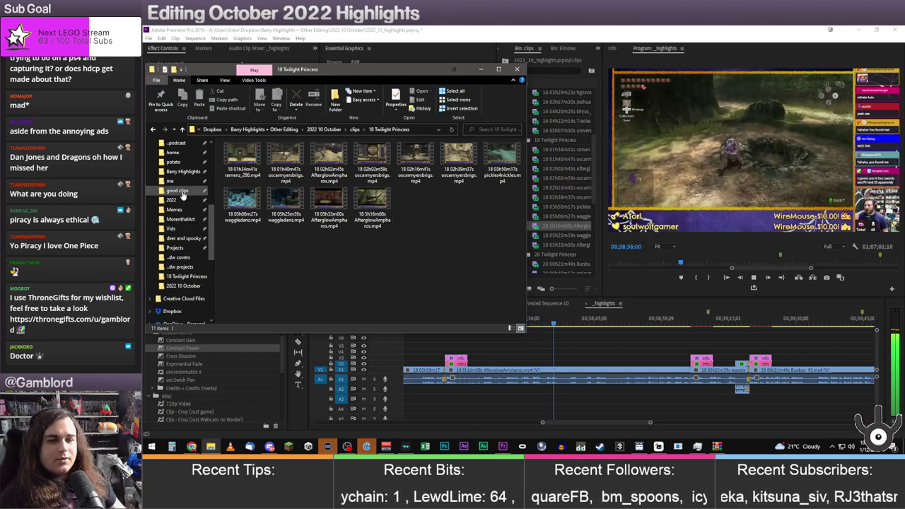
scroll(404, 285, down, 5)
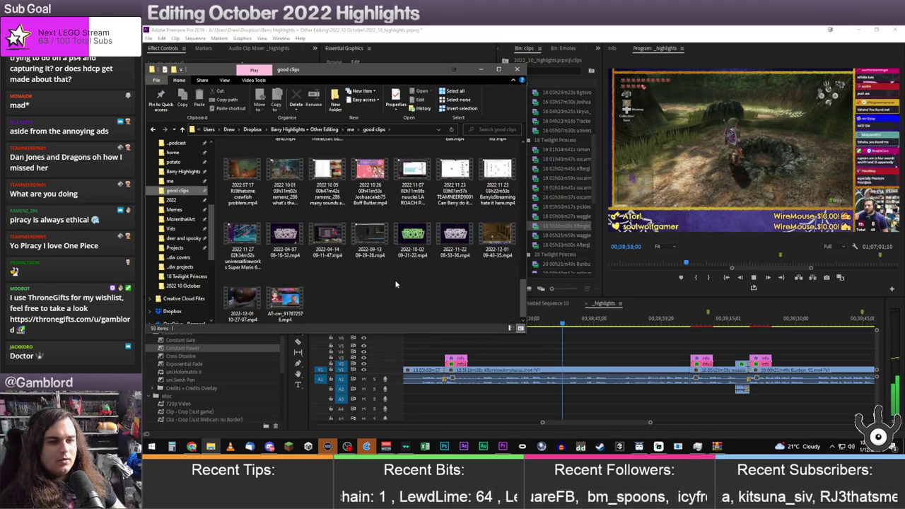
click(246, 305)
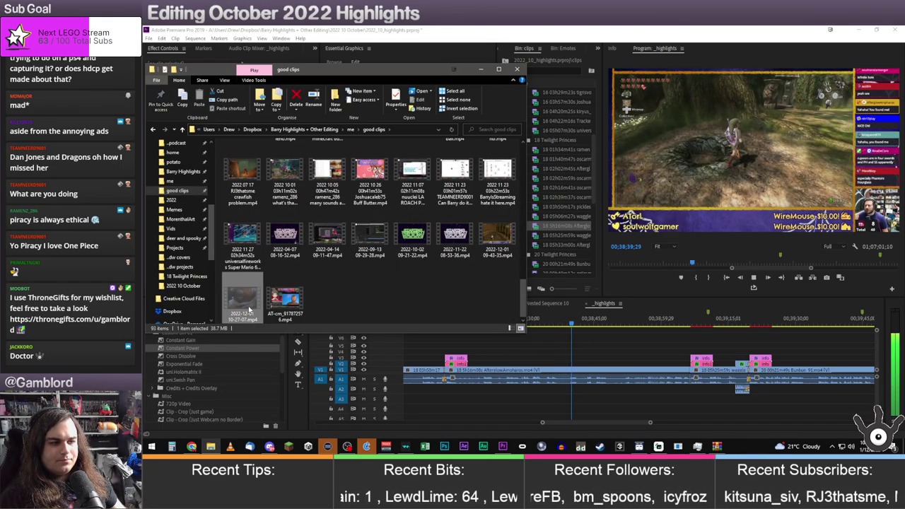
key(ctrl+x)
click(151, 132)
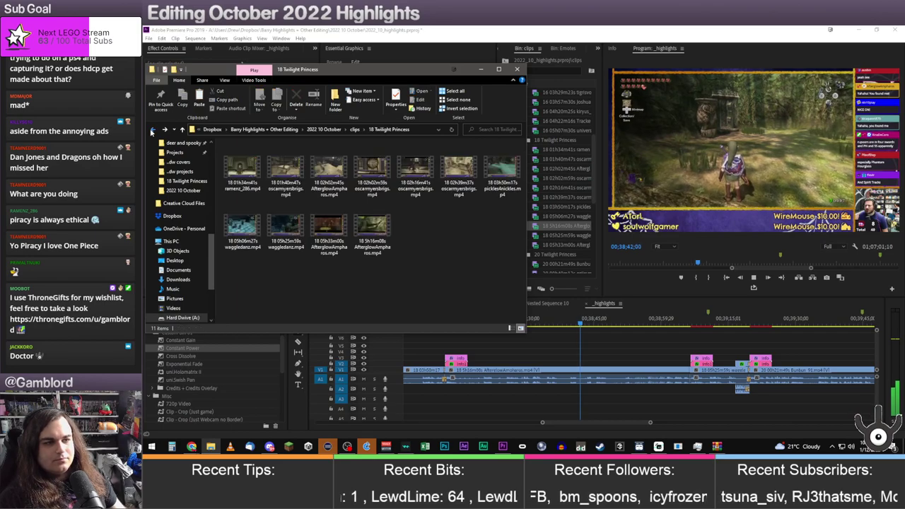
click(151, 132)
key(alt+Tab)
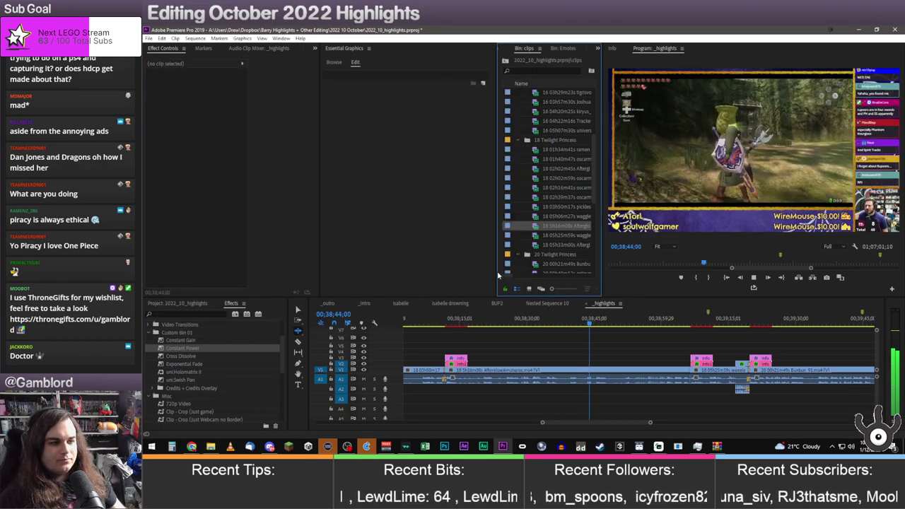
key(alt+Tab)
click(489, 247)
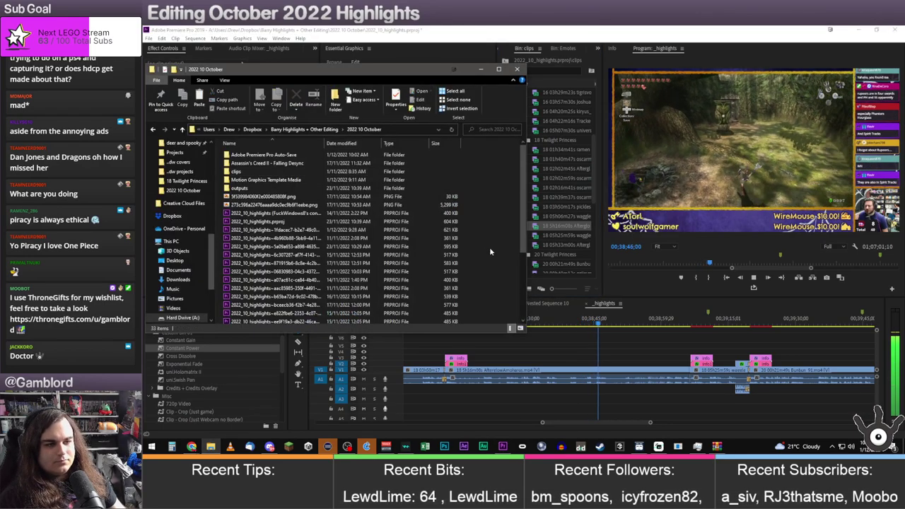
key(ctrl+v)
drag(250, 323, 302, 224)
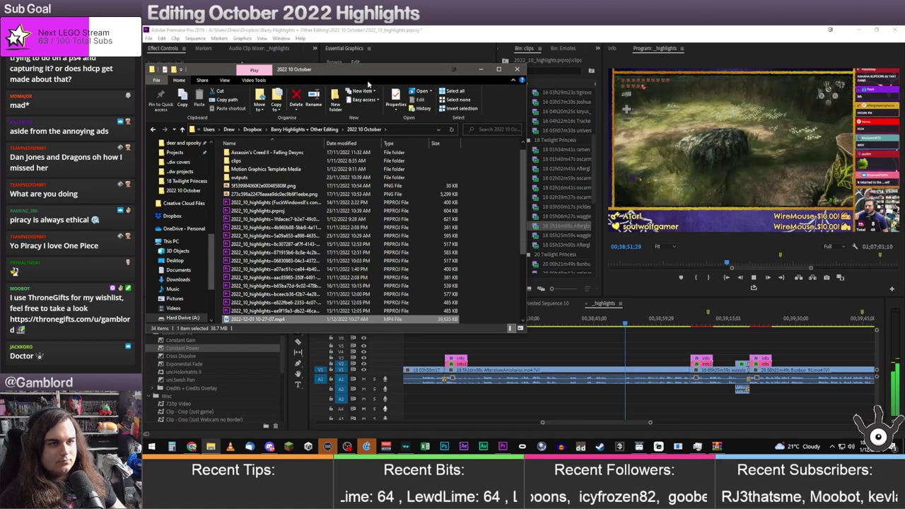
drag(367, 68, 517, 50)
drag(384, 303, 162, 404)
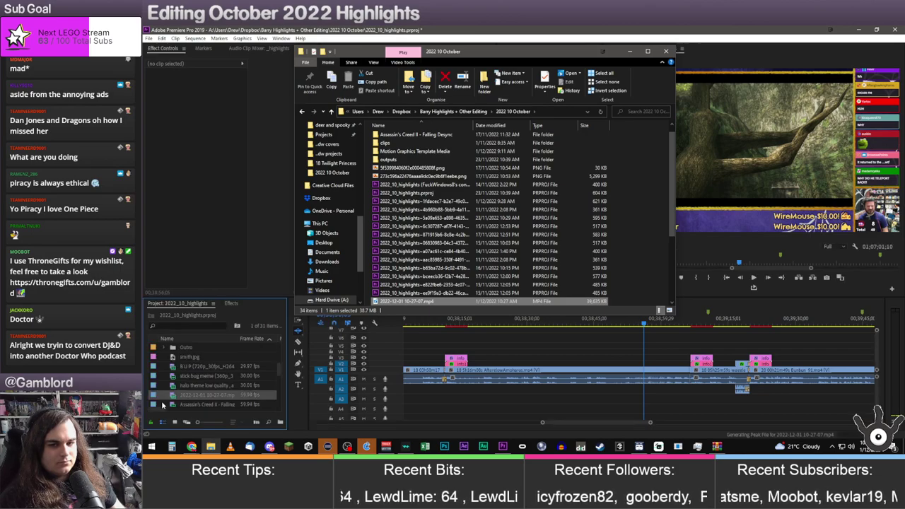
click(217, 30)
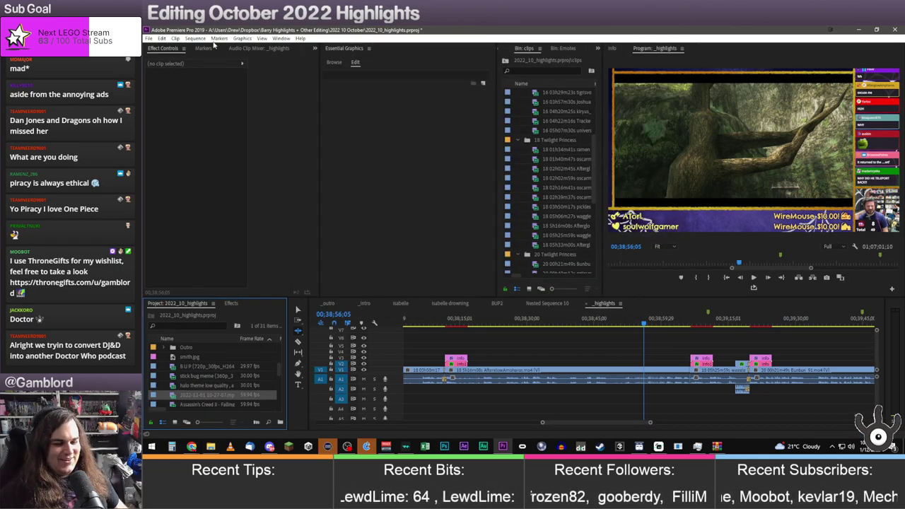
Open the imported clip in a widened Source Monitor and mark its In point at 00:00:03:05
double_click(171, 398)
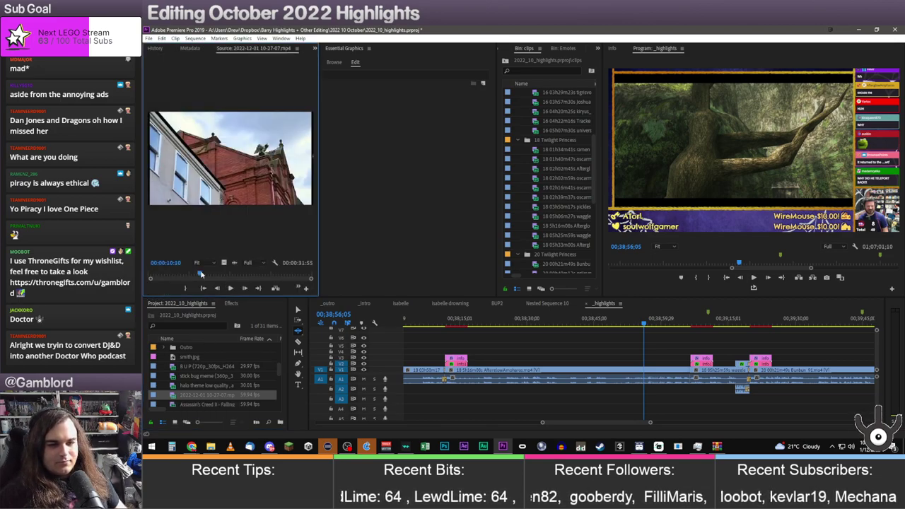
drag(201, 274, 188, 277)
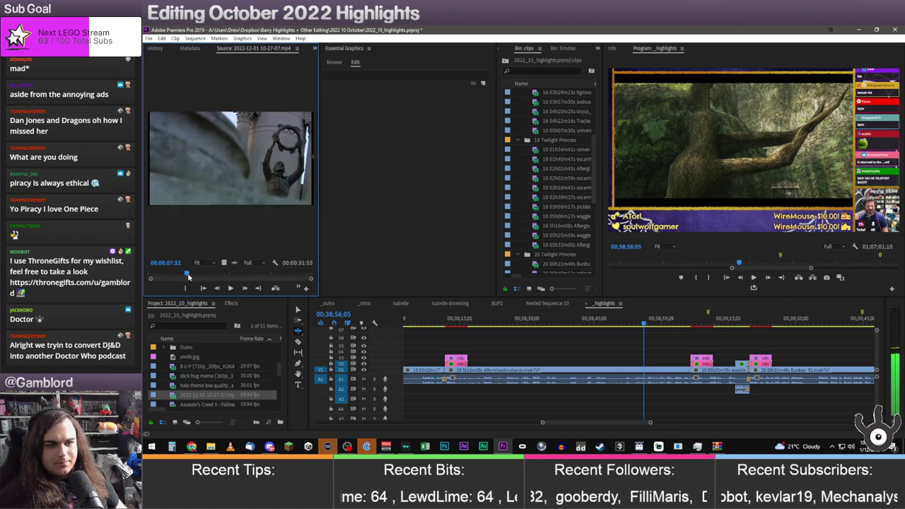
key(space)
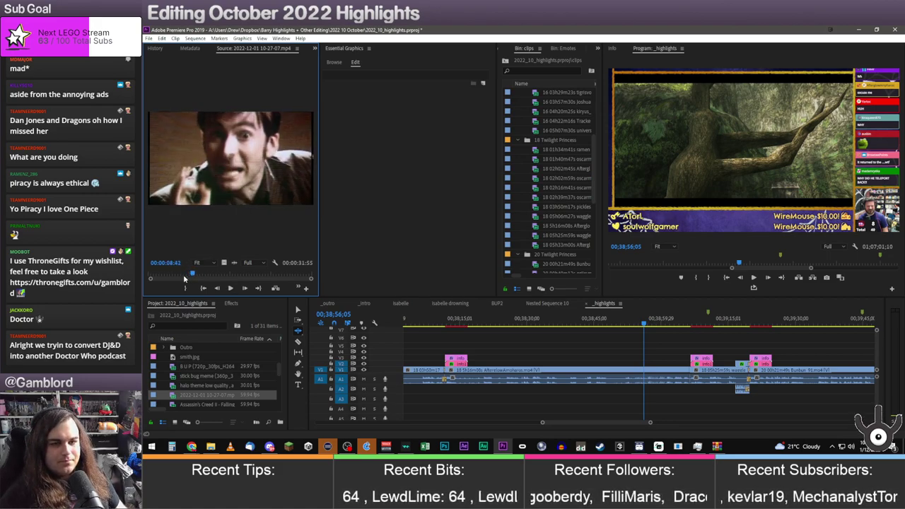
drag(183, 279, 162, 275)
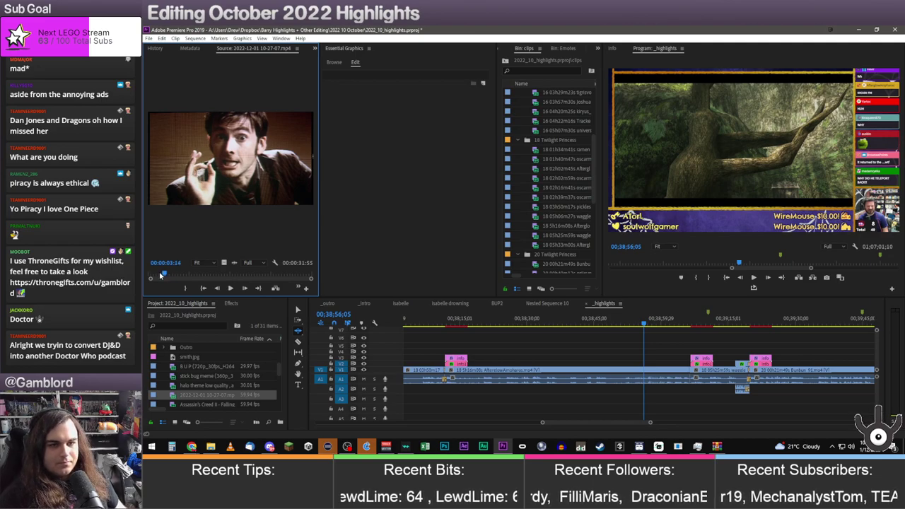
drag(160, 274, 159, 279)
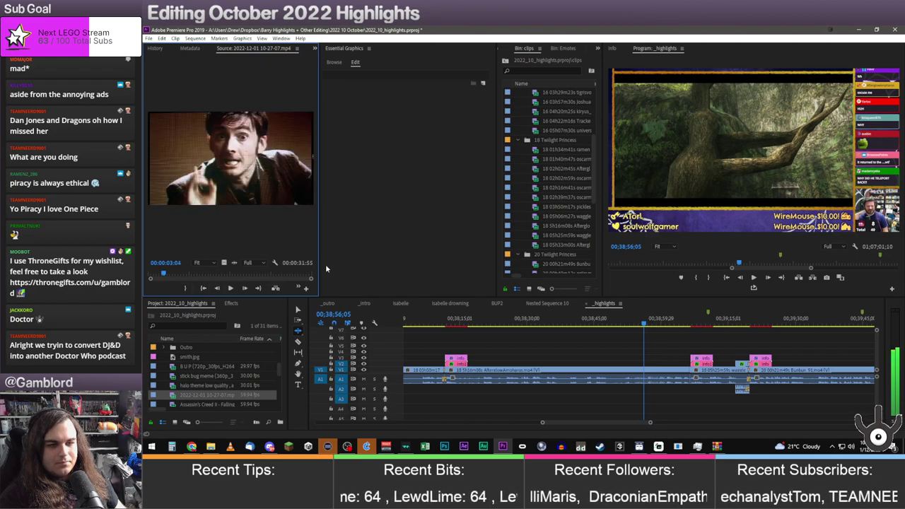
drag(320, 258, 367, 251)
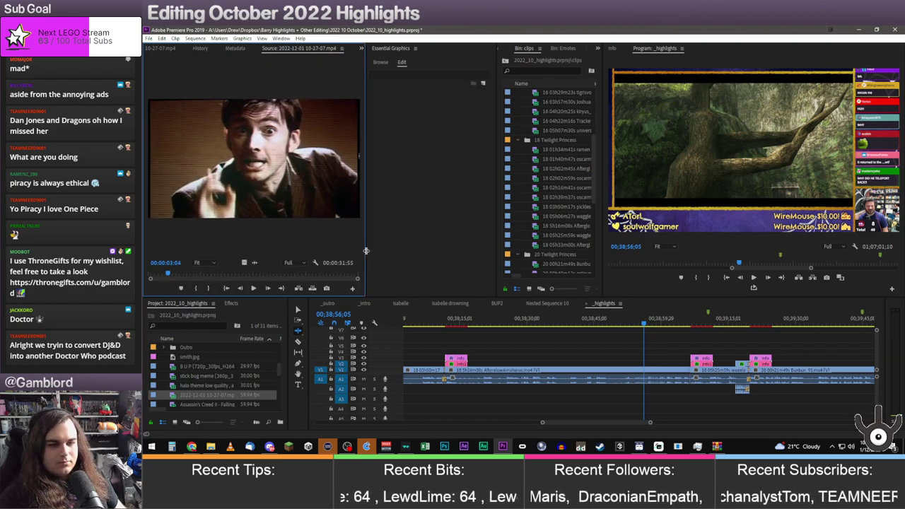
click(197, 288)
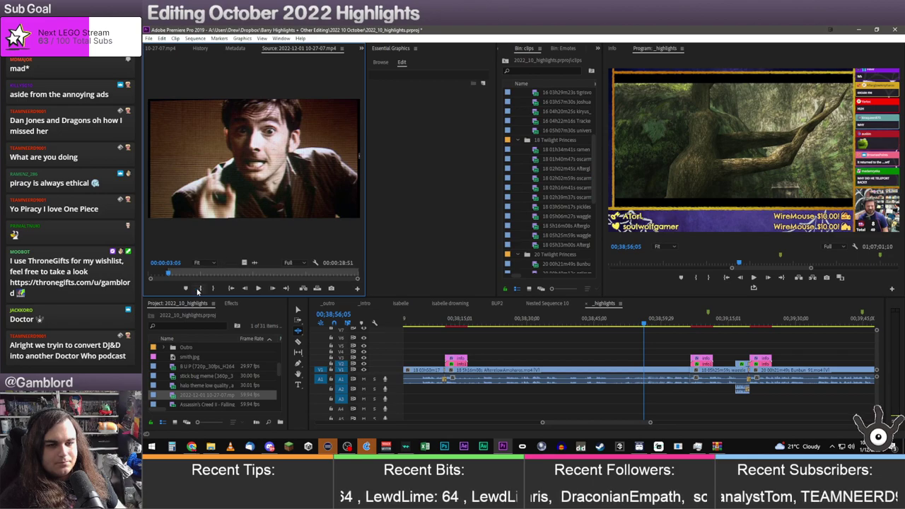
Mark the source clip's Out point at 00:00:04:08, on the last frame before the statue shot
key(space)
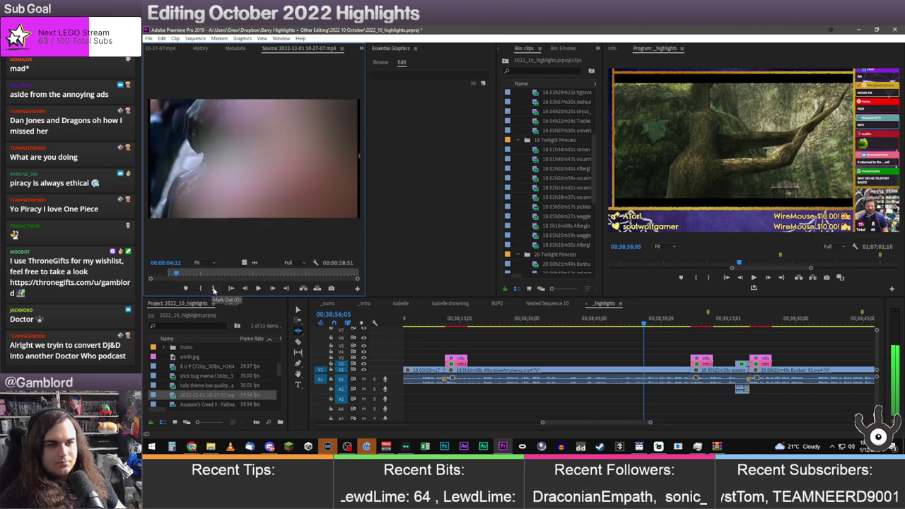
key(Left)
key(Left)
key(Left)
key(Left)
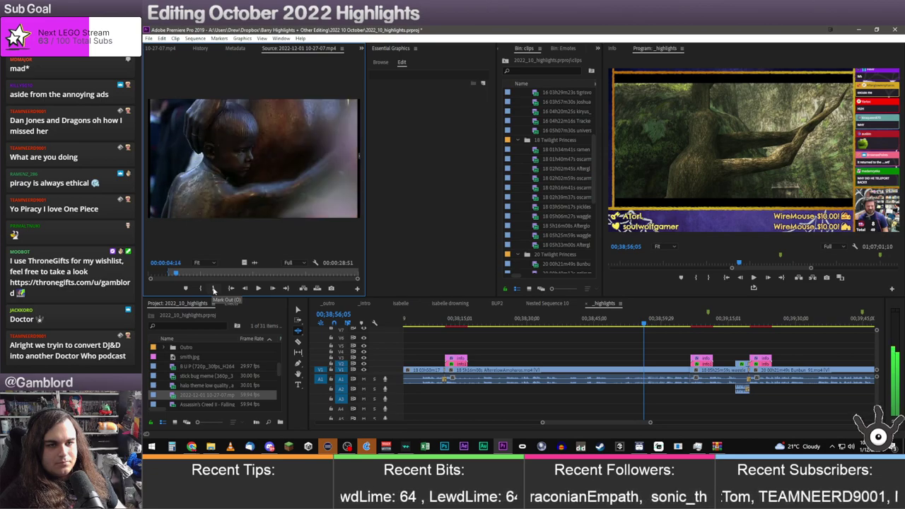
key(Left)
key(Left)
key(Left)
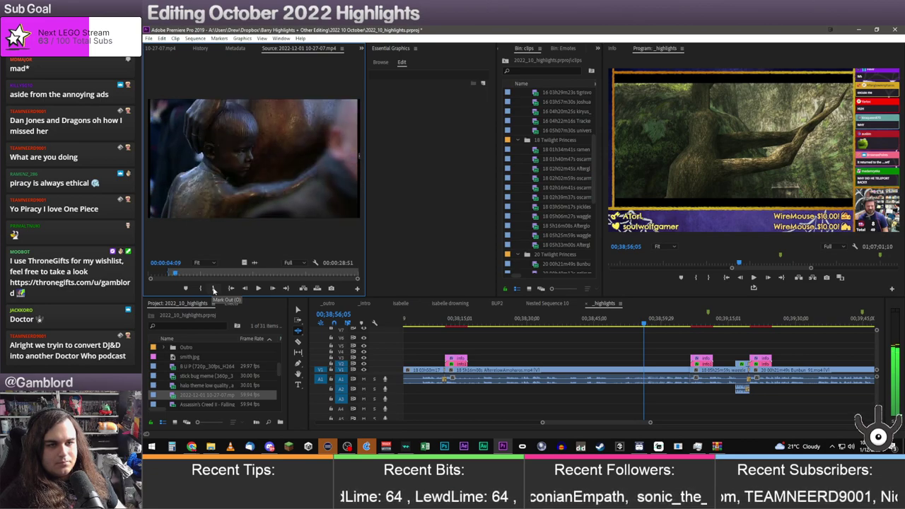
key(Left)
key(Right)
key(Left)
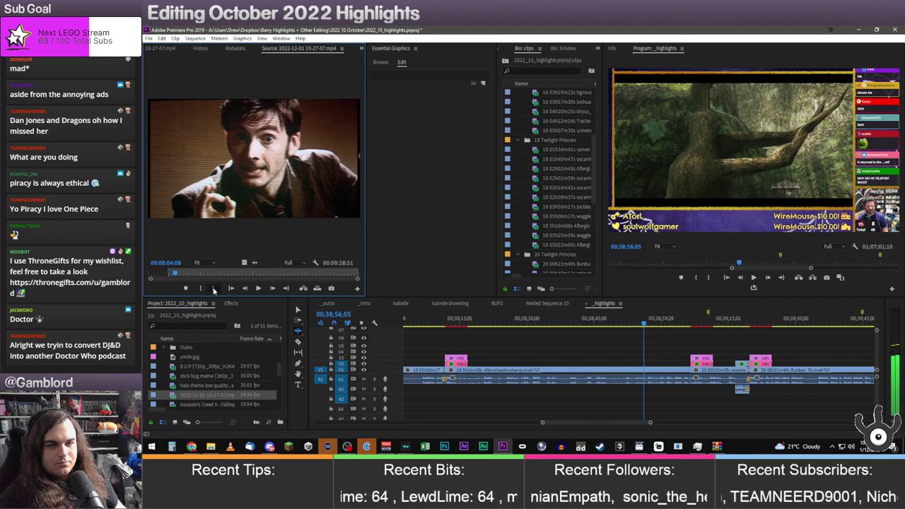
click(214, 288)
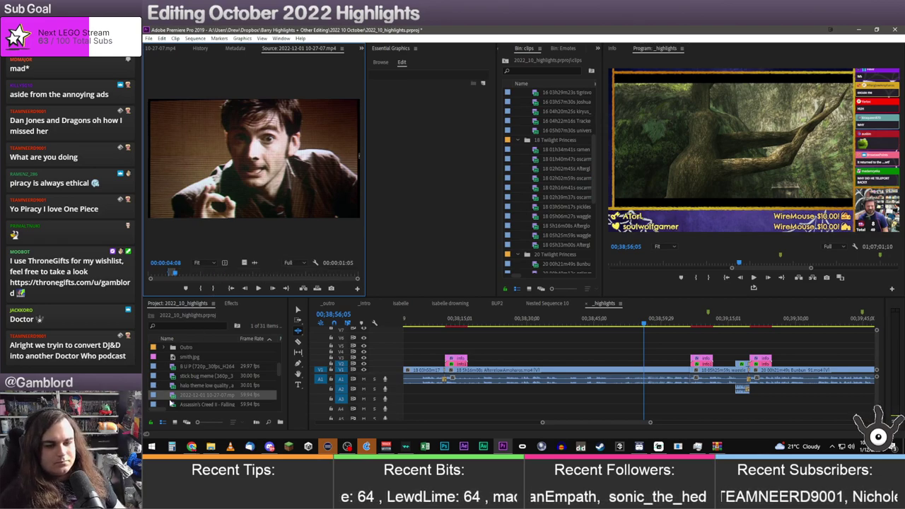
Place the trimmed clip on tracks V2 and A2 at about 00:38:45 and play that section to find its cue
drag(171, 402, 595, 370)
click(593, 321)
key(space)
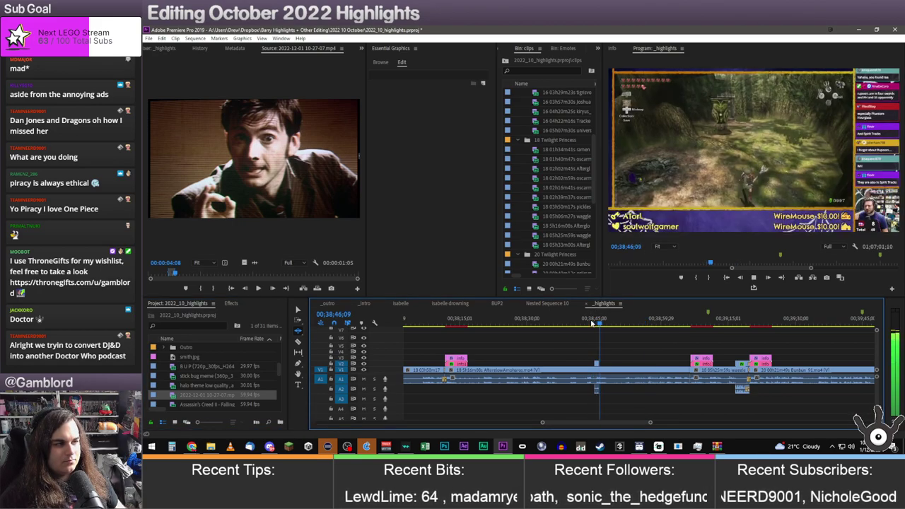
key(space)
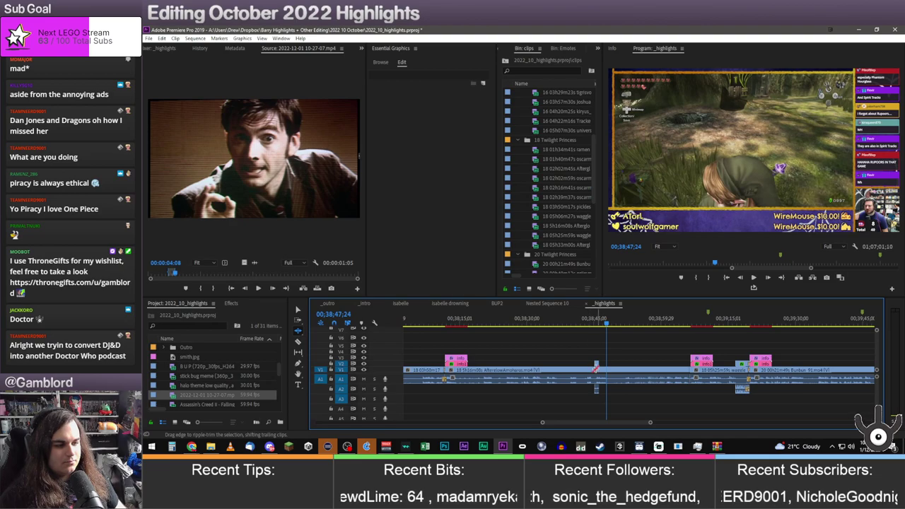
Move the inserted clip so that it starts at 00:38:47:24 in the _highlights sequence
drag(595, 363, 608, 363)
drag(542, 422, 556, 424)
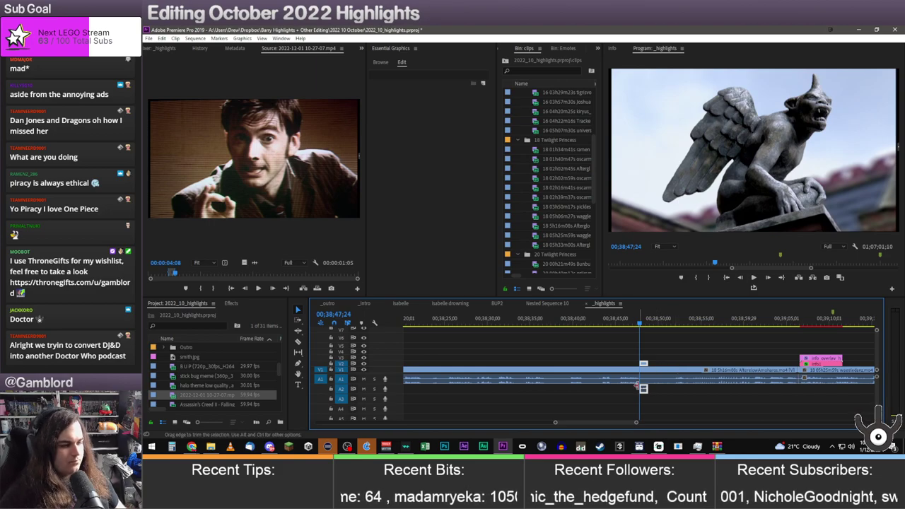
drag(635, 422, 619, 425)
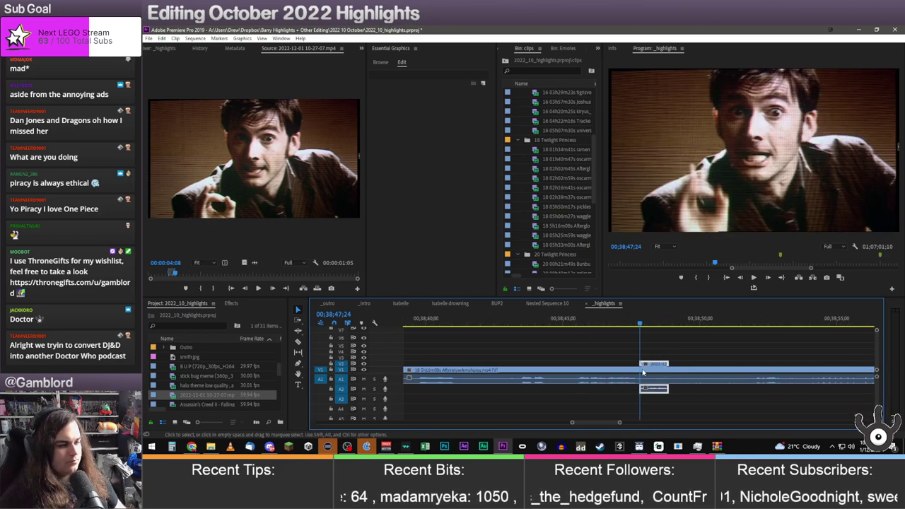
click(649, 364)
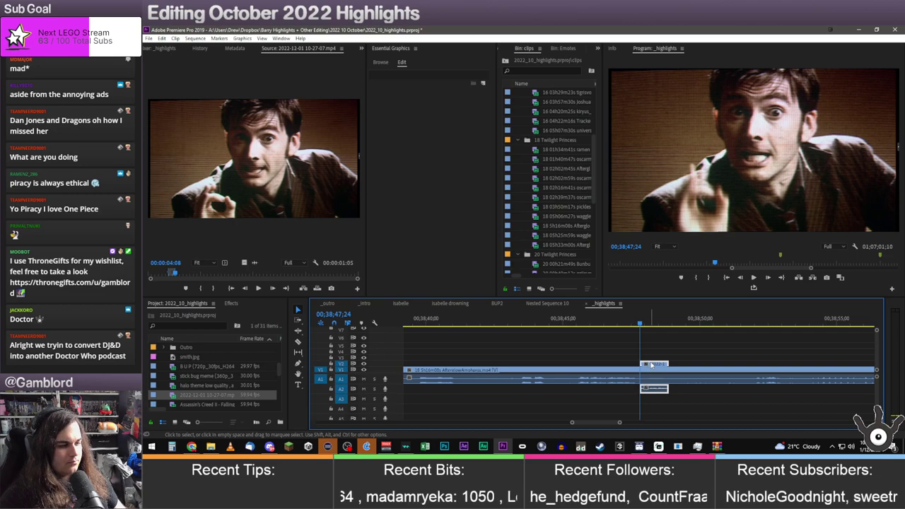
Check the inserted clip's end and play the timeline from just before it to review the cutaway
click(670, 323)
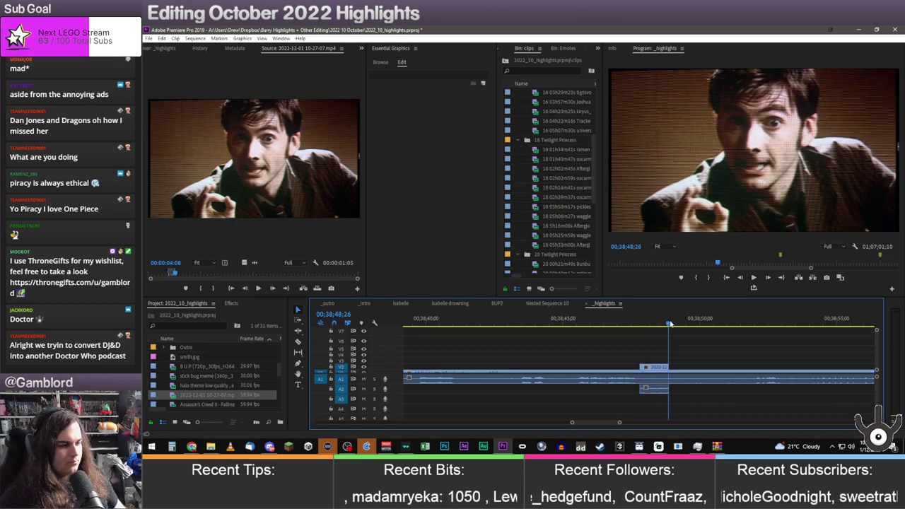
drag(671, 323, 623, 330)
key(space)
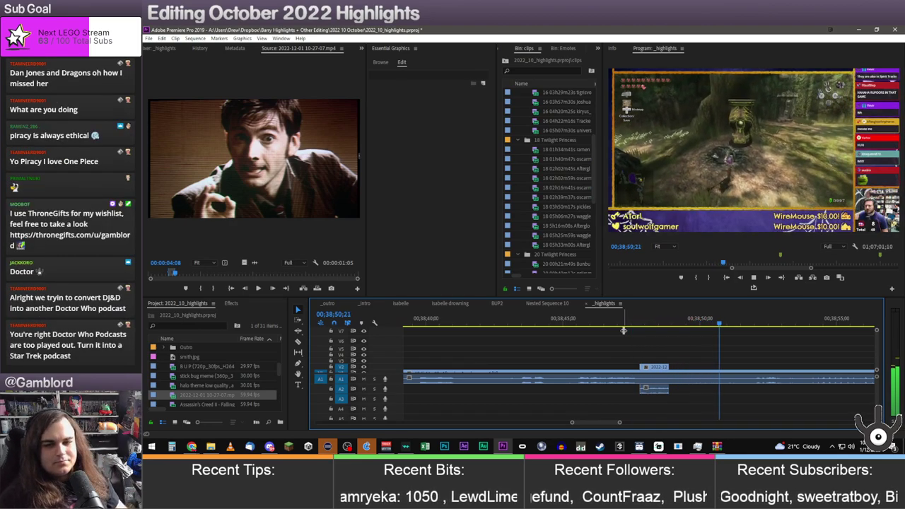
key(space)
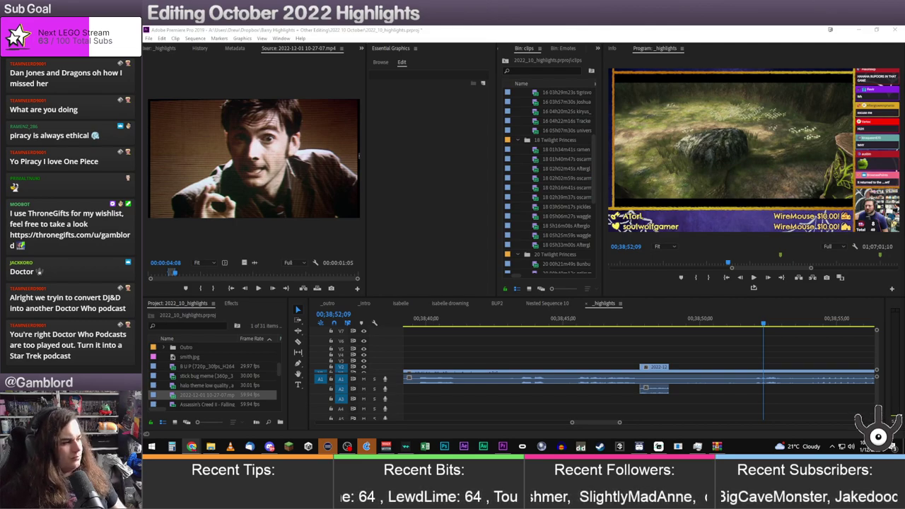
click(699, 300)
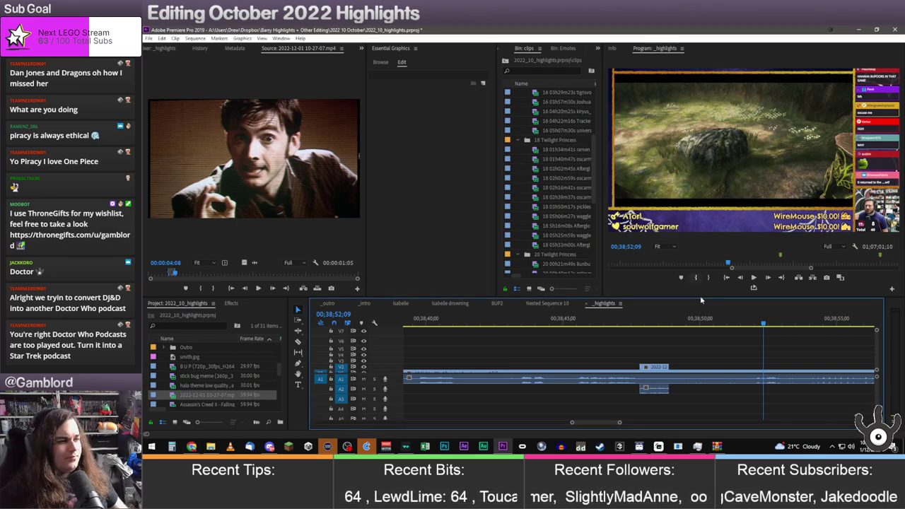
Play the timeline from 00:38:47:19 to review the inserted cutaway again
click(636, 324)
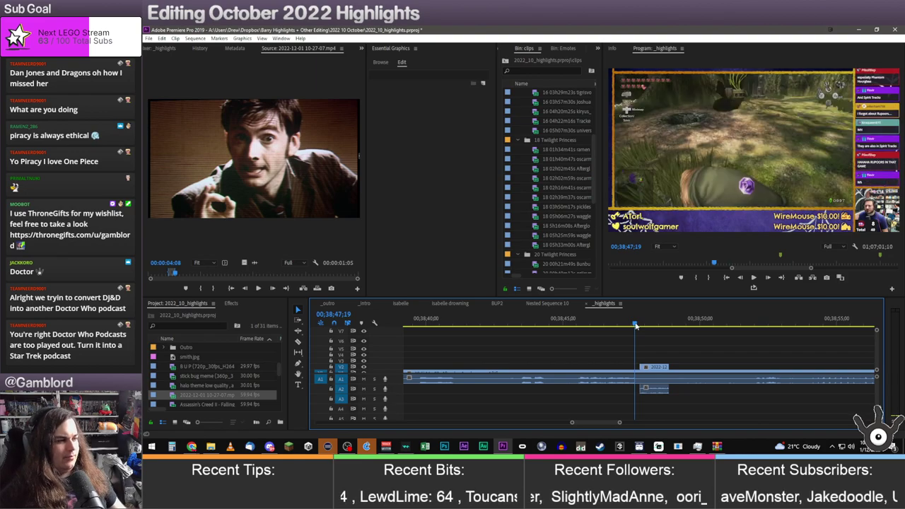
key(space)
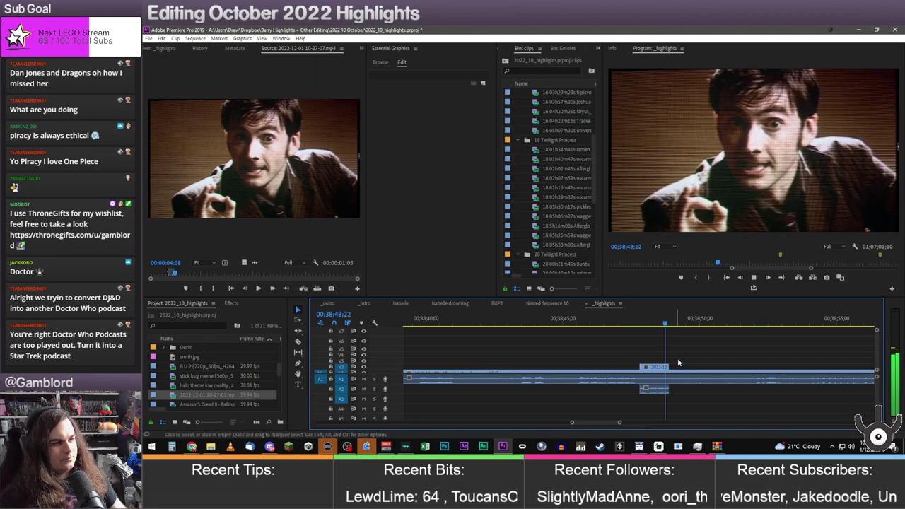
click(640, 321)
Try shrinking the cutaway clip to a scale of 28.1 and placing it over the streamer's webcam
click(651, 321)
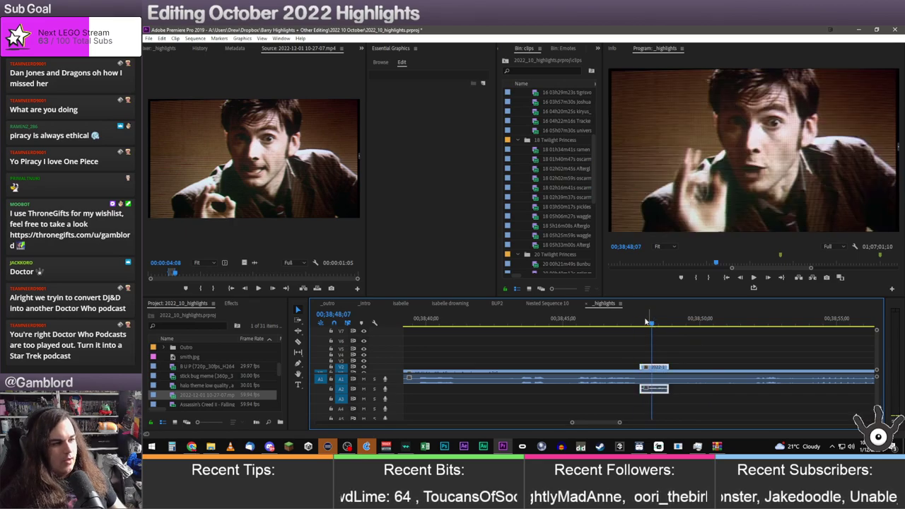
click(152, 50)
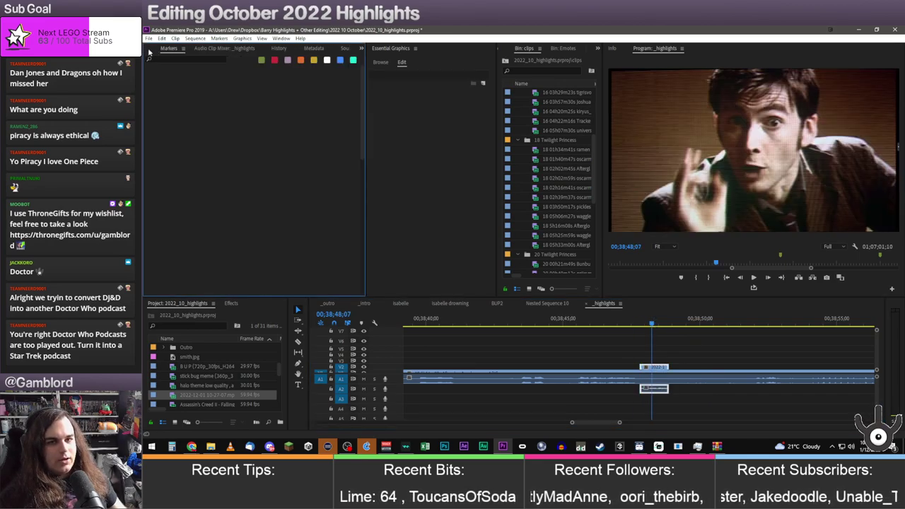
click(150, 51)
click(182, 81)
drag(721, 162, 709, 179)
drag(886, 170, 884, 222)
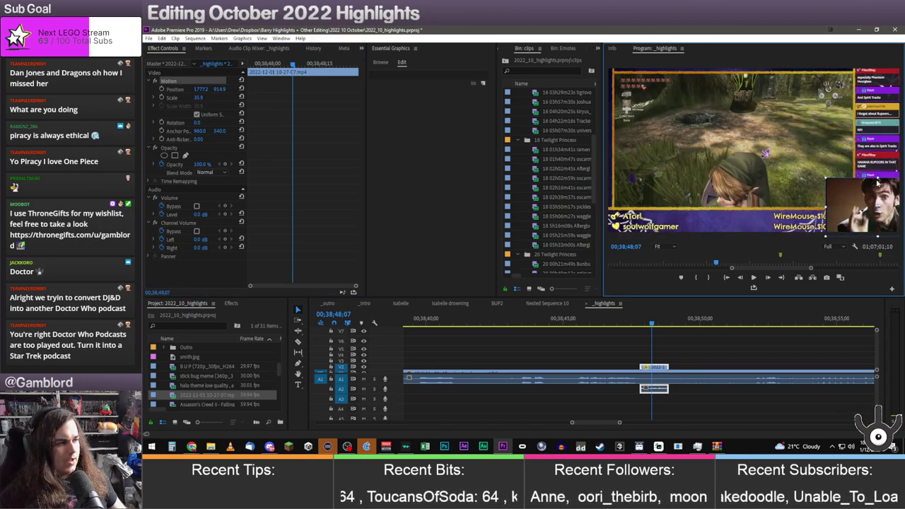
mouse_move(876, 182)
mouse_down()
mouse_move(867, 212)
mouse_move(874, 185)
mouse_move(884, 196)
mouse_up()
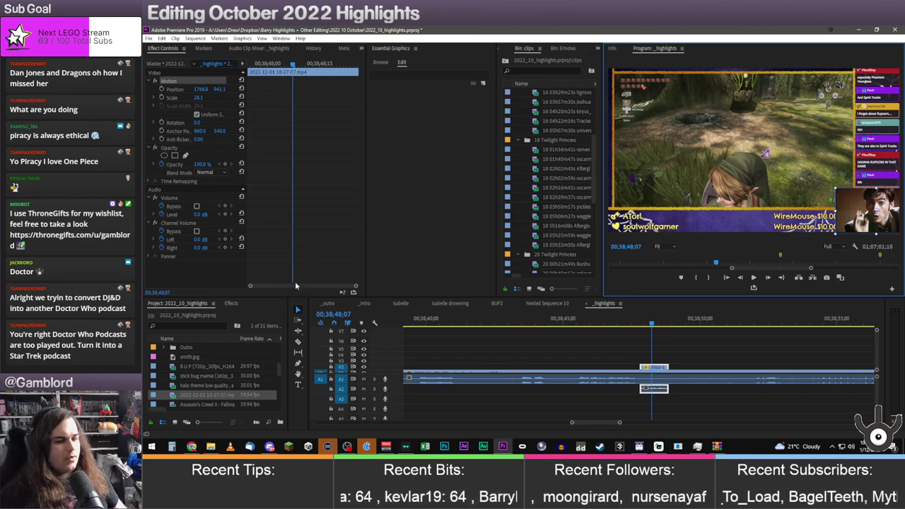
Apply the custom "Clip - Scale" preset that fits 1080p video in the stream game section to the cutaway clip on V2
click(231, 303)
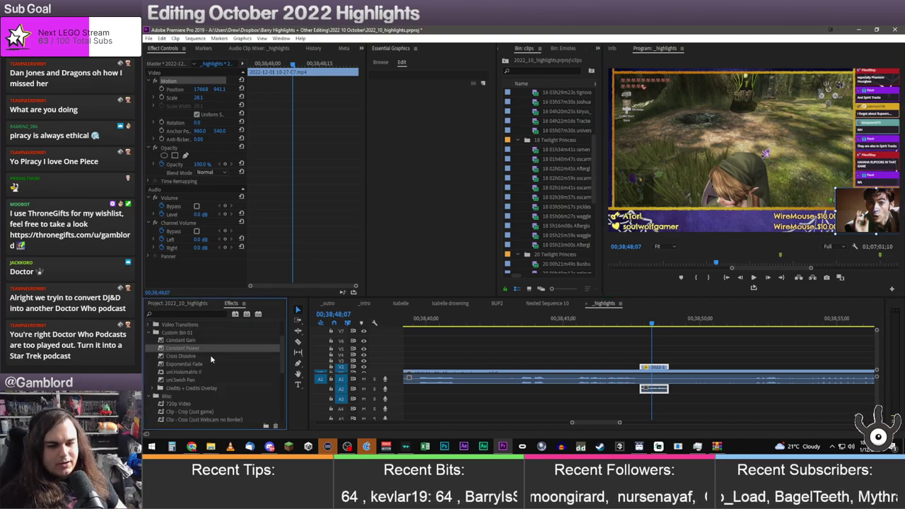
scroll(189, 380, down, 2)
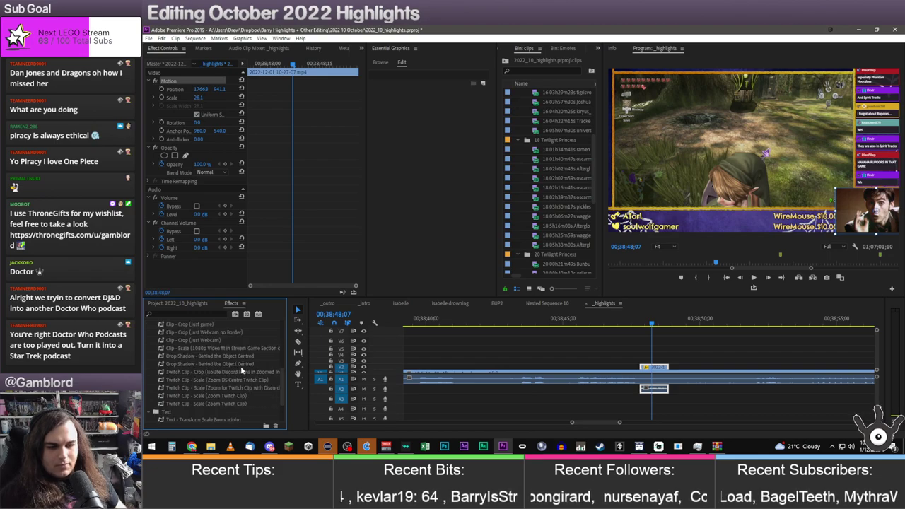
drag(200, 352, 645, 367)
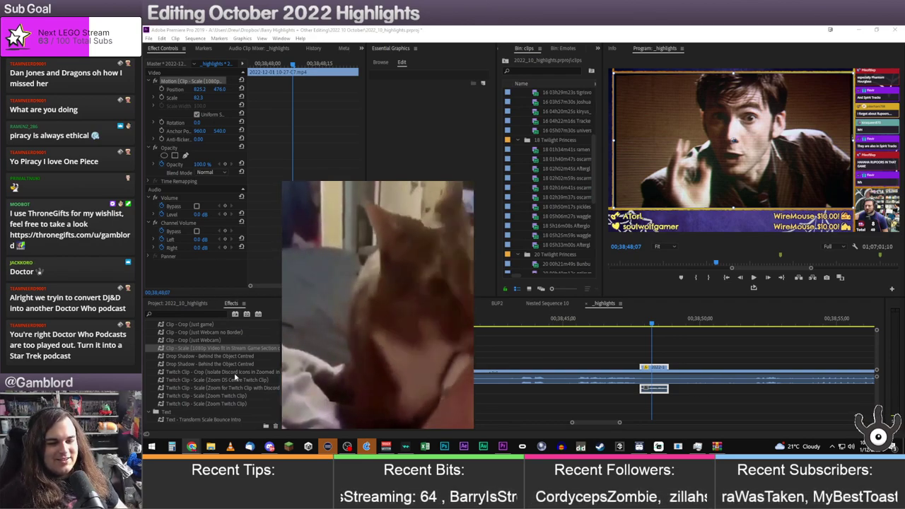
Save the project and add the uni.Glitch Transition from the RG Universe video transitions to the start of the cutaway clip
scroll(235, 376, up, 5)
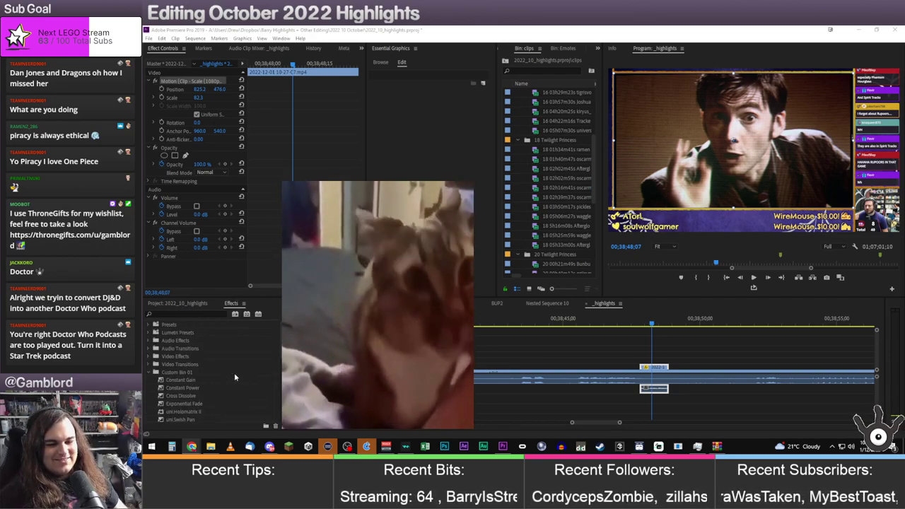
click(149, 364)
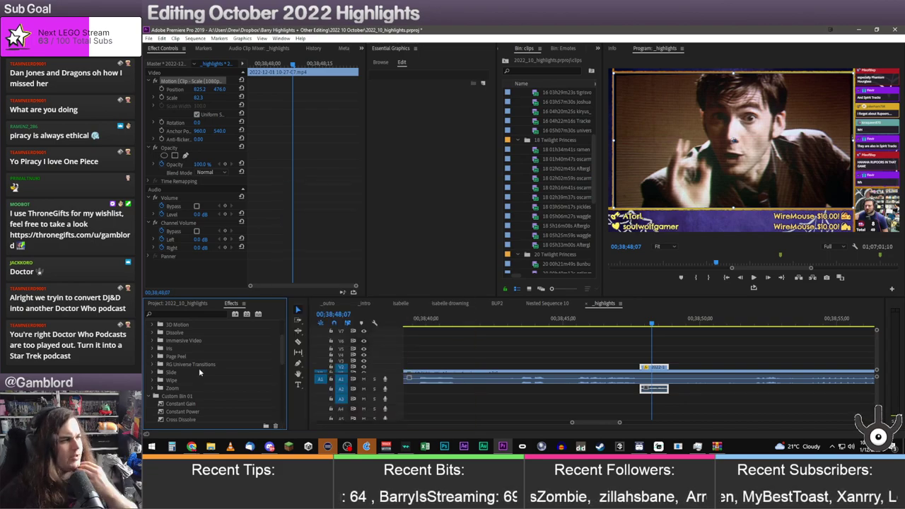
click(445, 340)
key(ctrl+s)
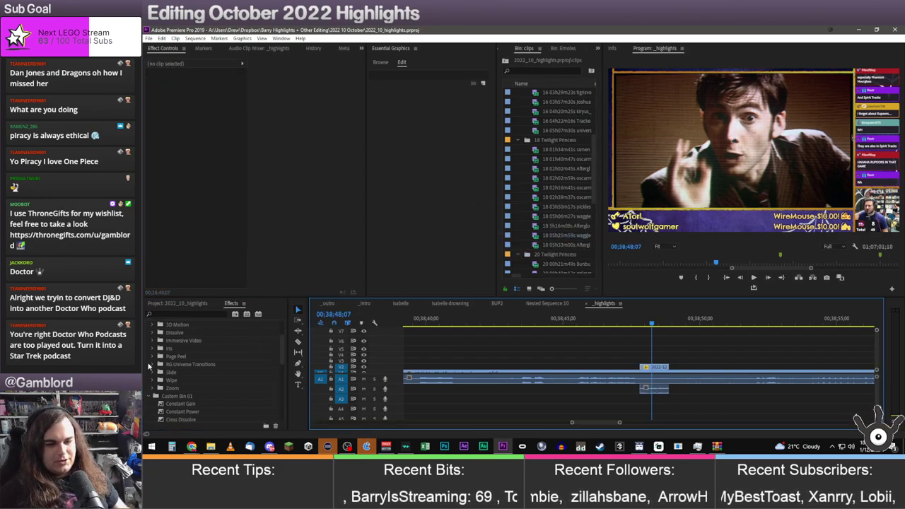
double_click(189, 364)
scroll(190, 364, down, 3)
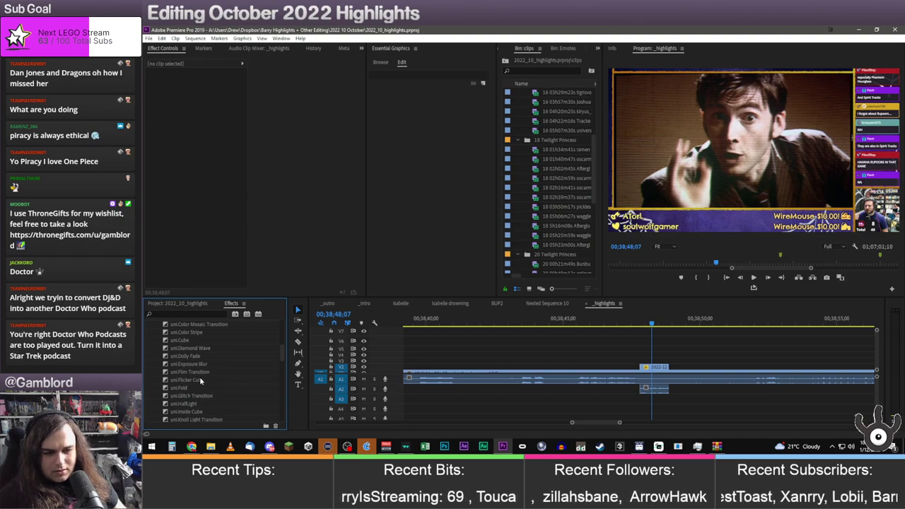
drag(197, 397, 727, 351)
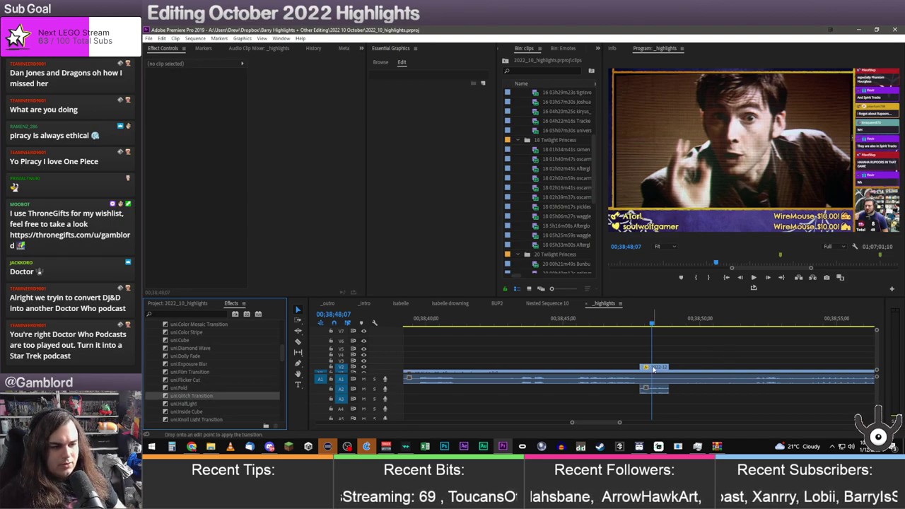
Play the cutaway repeatedly from just before its start to review the glitch transition, finishing at the clip's end
click(638, 328)
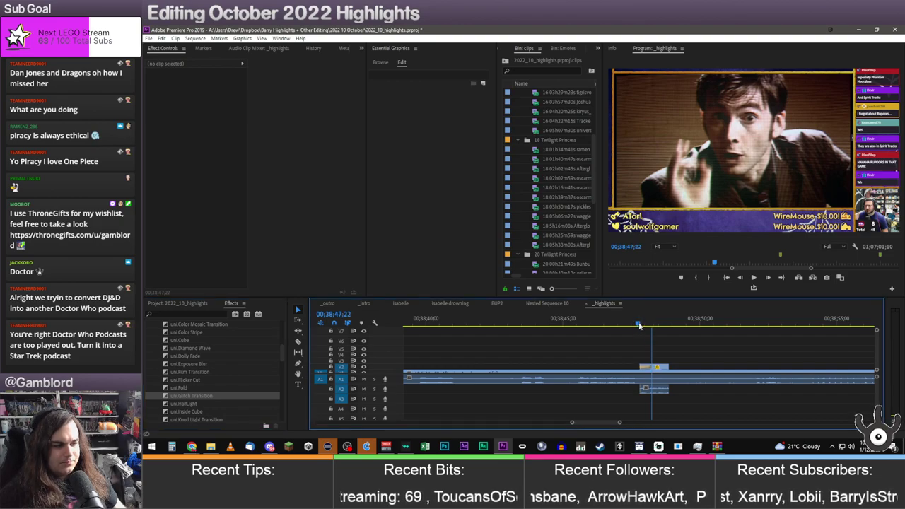
key(space)
click(640, 325)
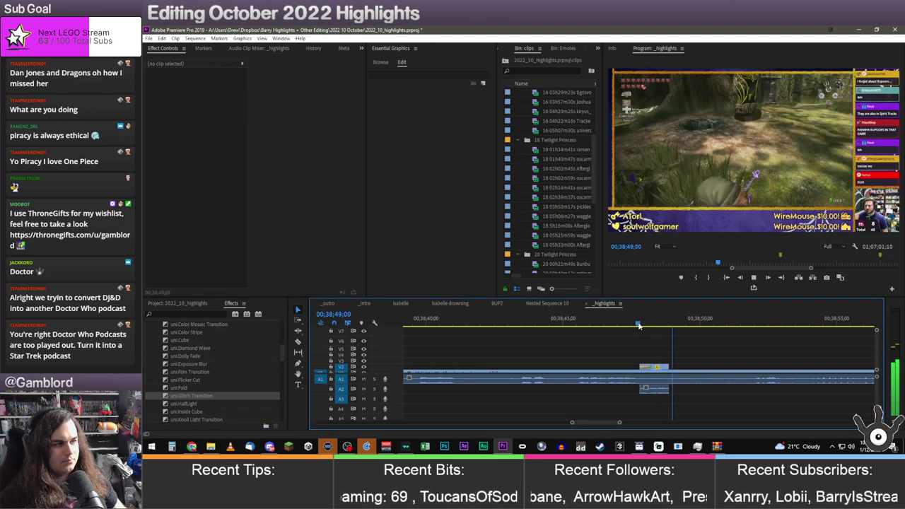
drag(644, 324, 619, 327)
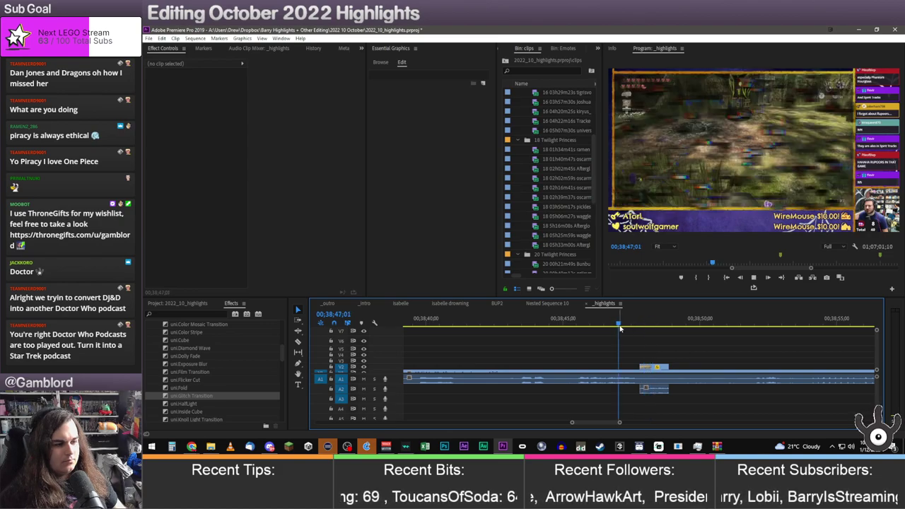
key(space)
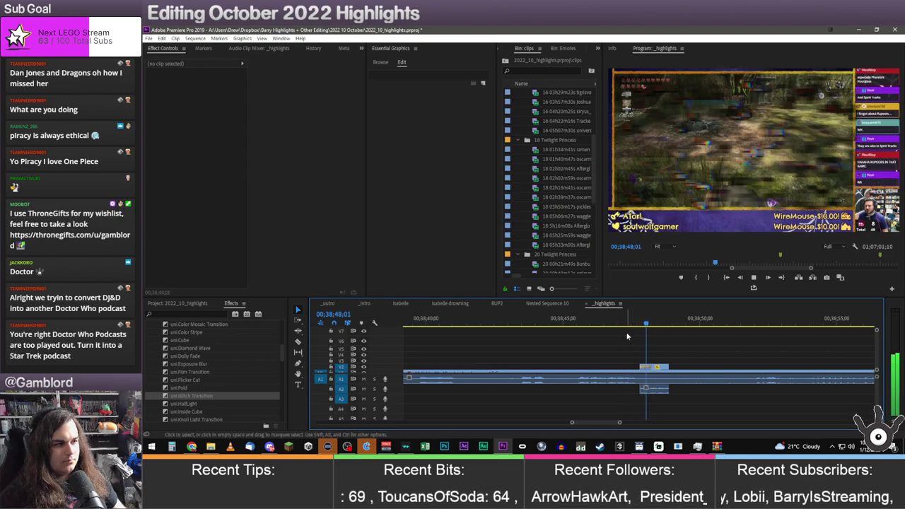
key(space)
drag(643, 328, 611, 328)
key(space)
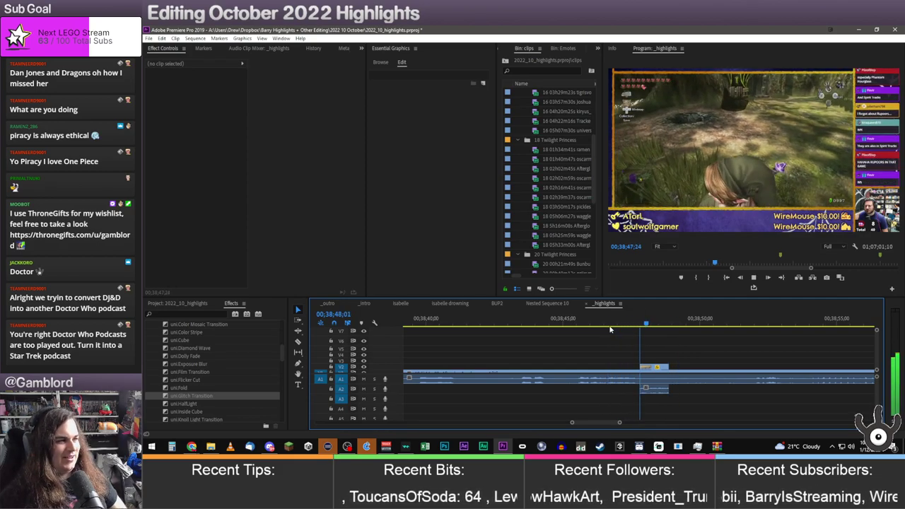
key(space)
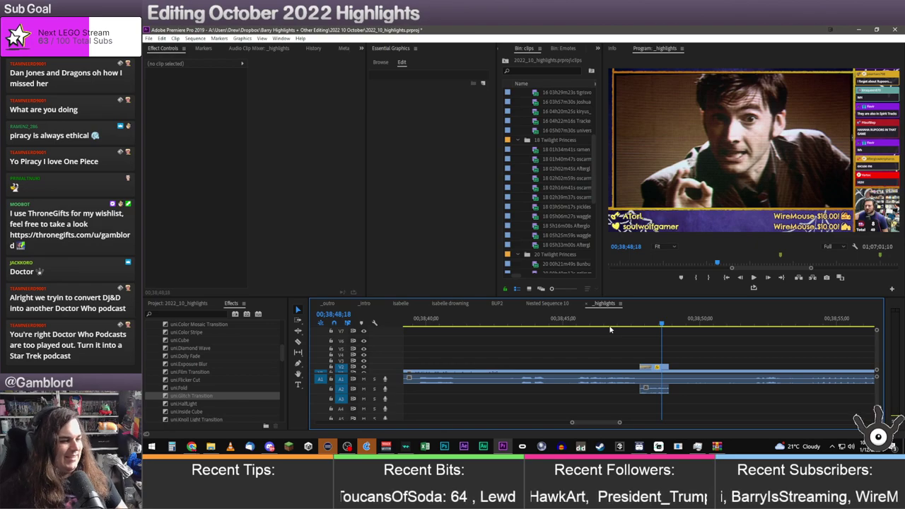
key(Down)
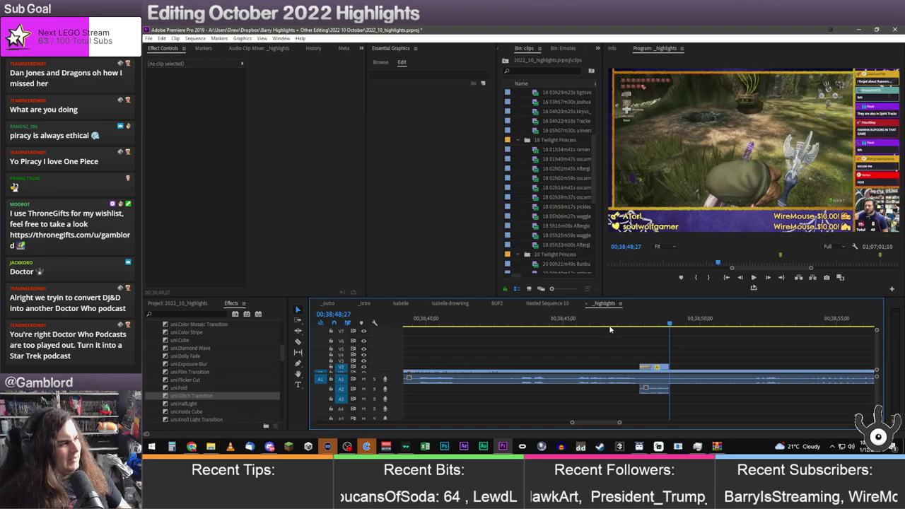
Shorten the opening glitch transition to a duration of 00:00:00:05 and play the cutaway to check it
click(648, 369)
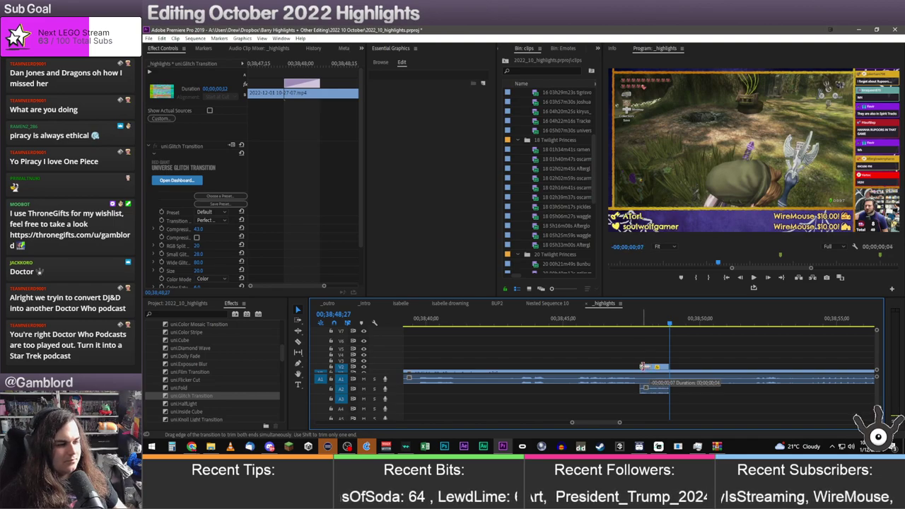
drag(641, 366, 644, 366)
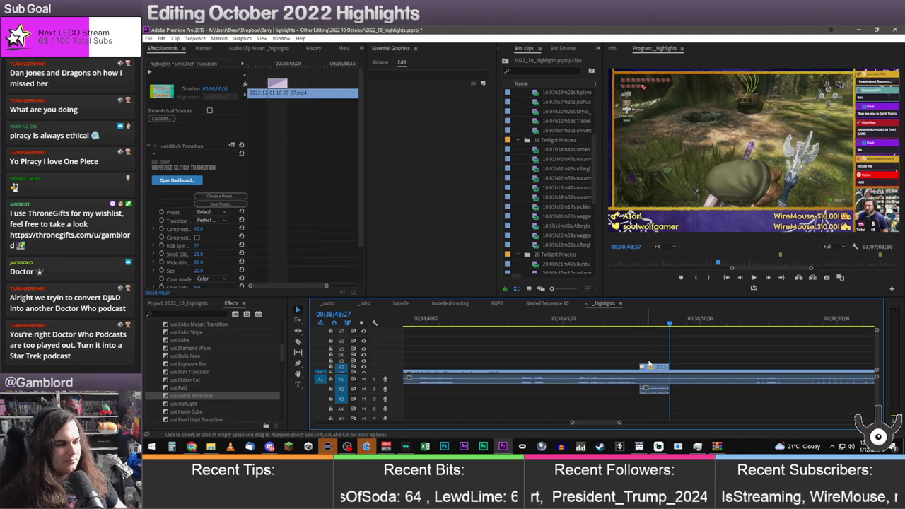
click(262, 63)
key(space)
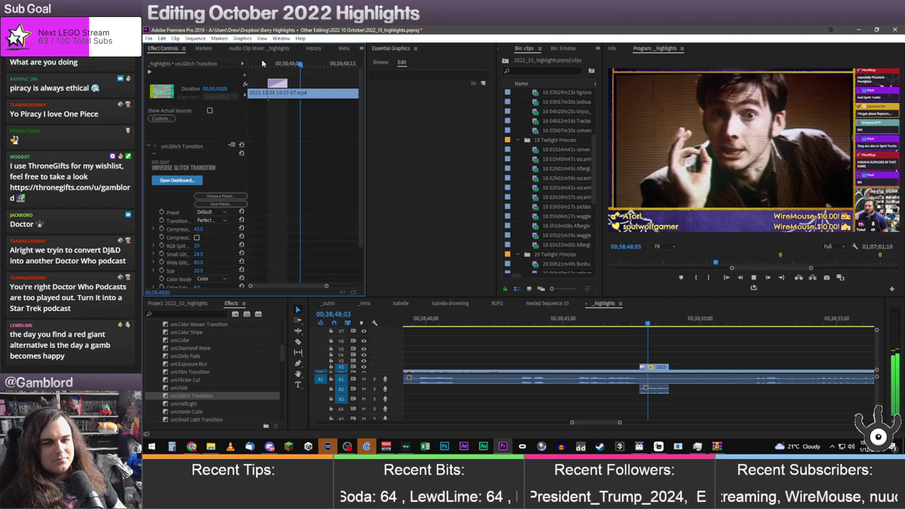
drag(263, 63, 303, 67)
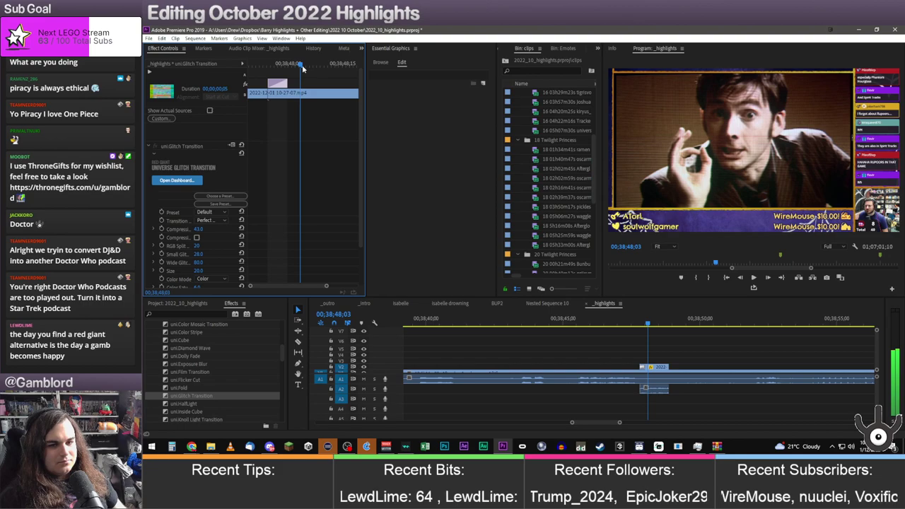
drag(303, 67, 302, 65)
key(space)
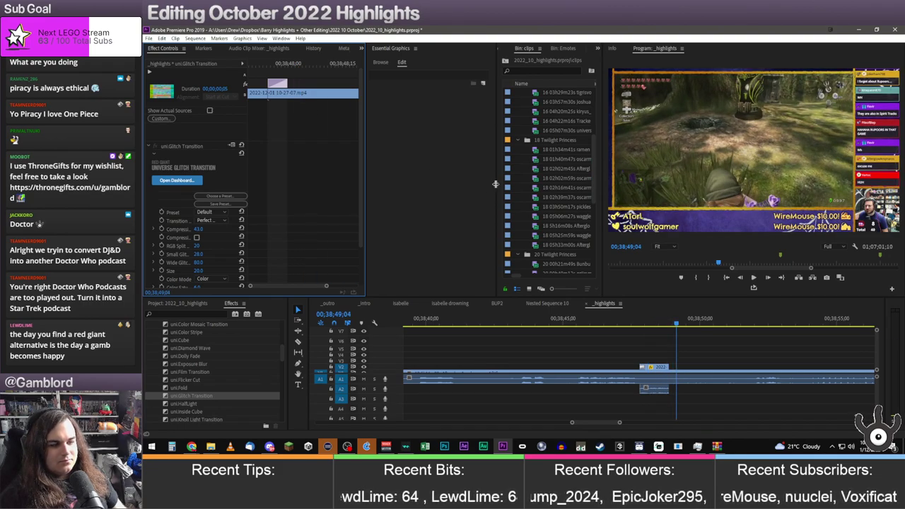
Add a uni.Glitch Transition lasting 00:00:00:04 to the end of the cutaway clip and play the section through
drag(187, 396, 766, 380)
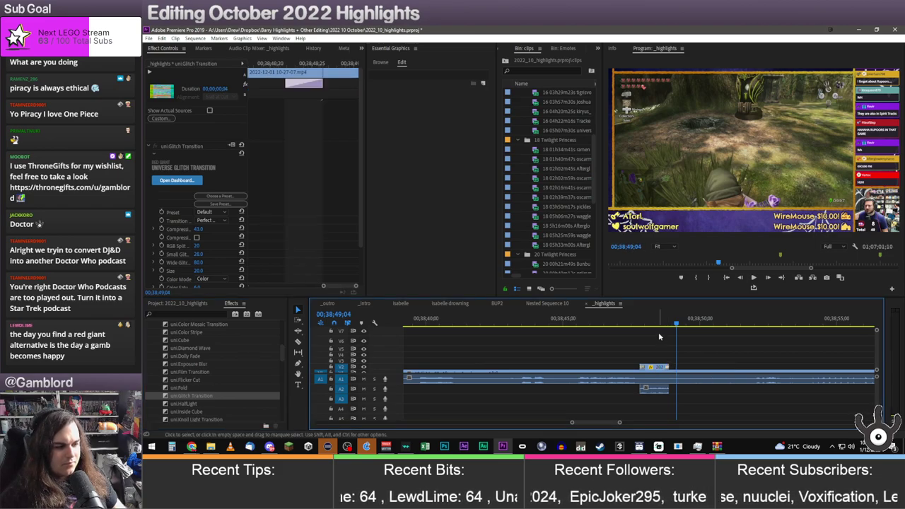
click(667, 346)
drag(668, 323, 609, 324)
key(space)
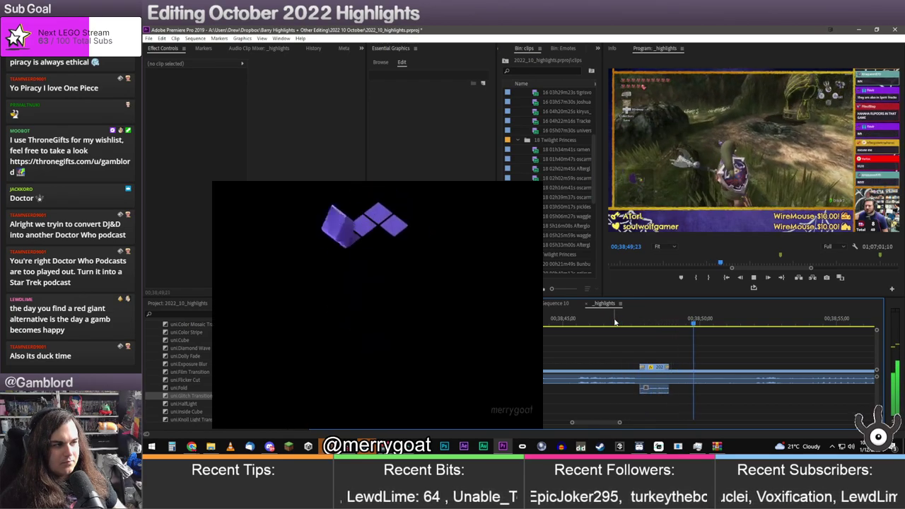
key(space)
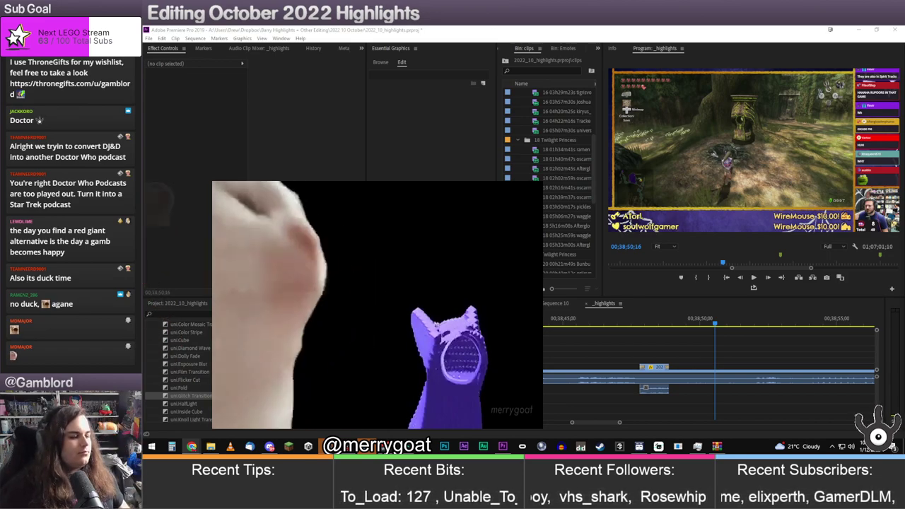
Find the Lowpass audio effect and apply it to the cutaway's audio clip on A2
click(640, 320)
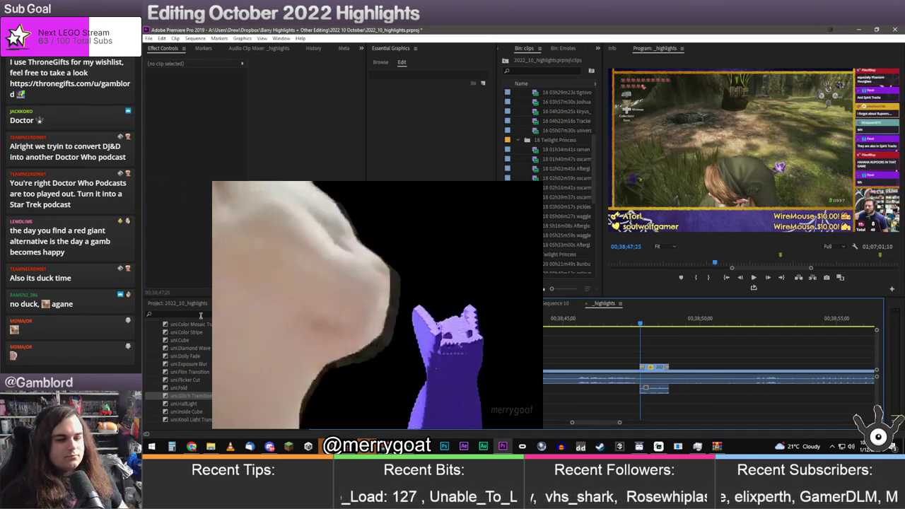
click(200, 314)
text(lowpa)
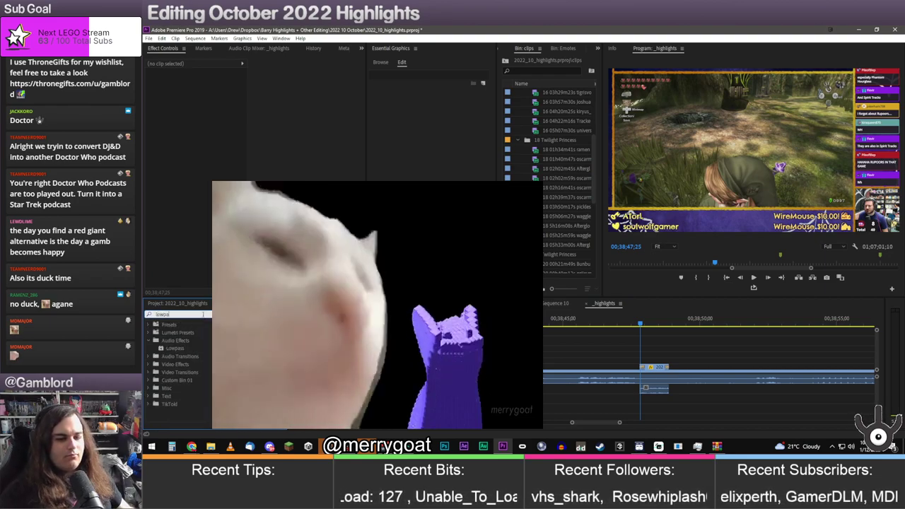
drag(167, 349, 653, 388)
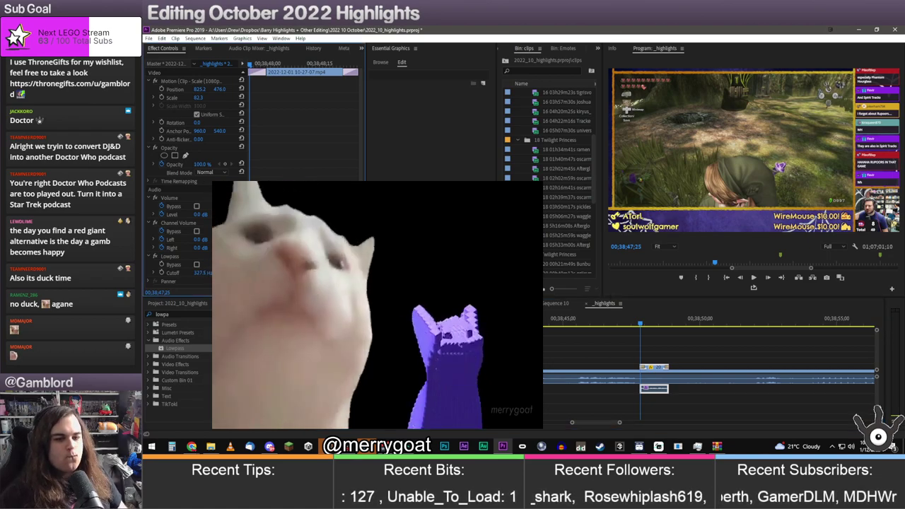
Set the Lowpass cutoff on the cutaway's audio to 2346.7 Hz, playing the cutaway between adjustments
drag(233, 273, 206, 272)
key(space)
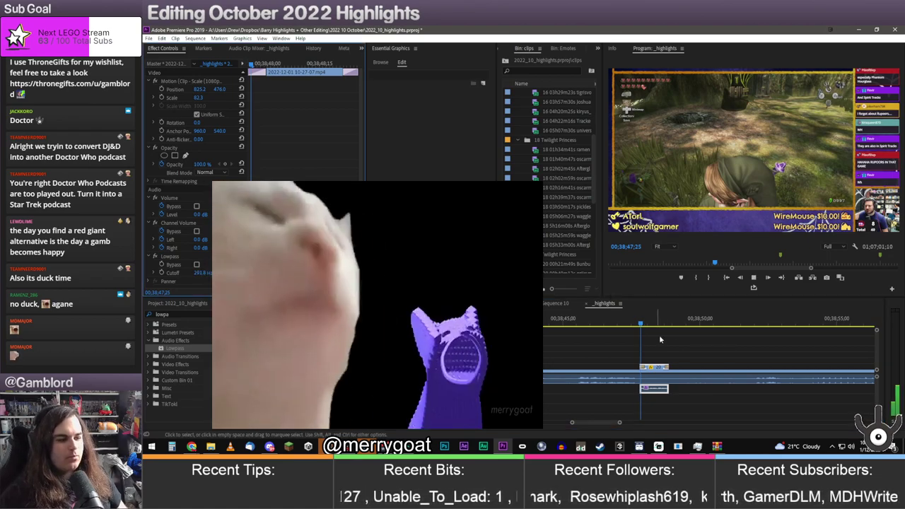
key(space)
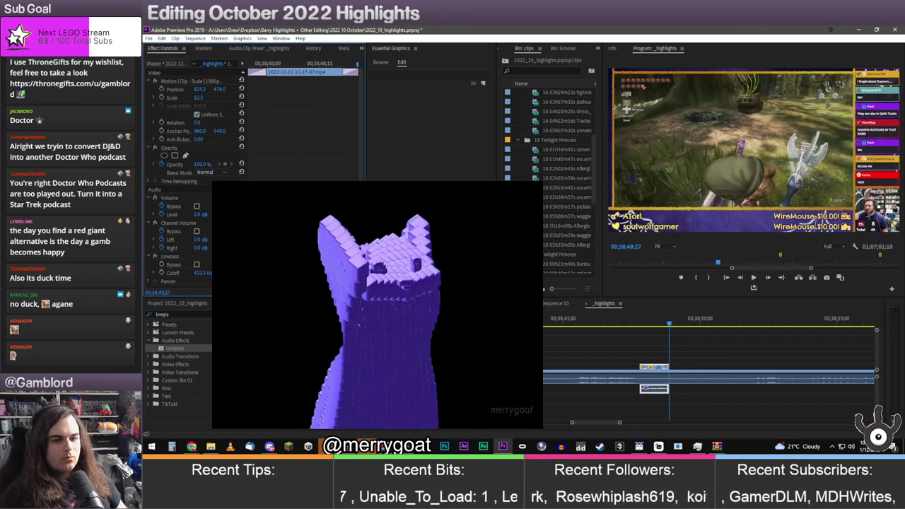
key(space)
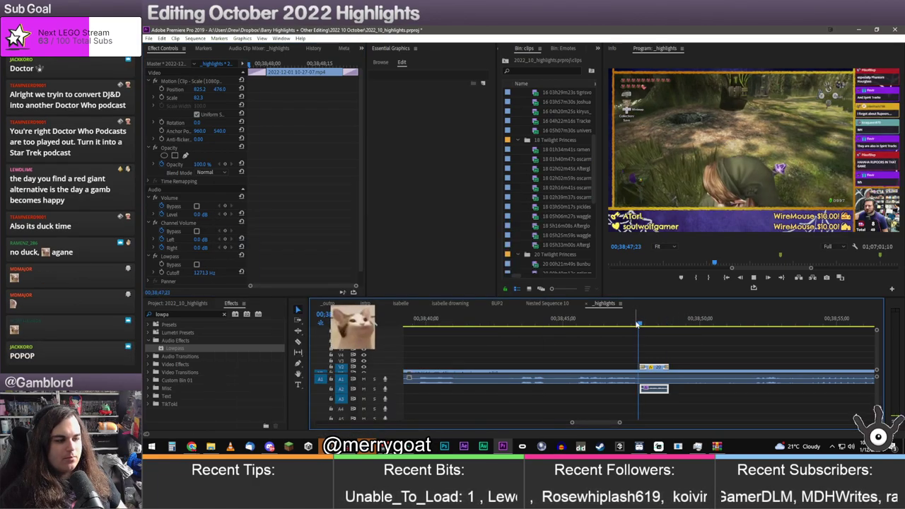
key(space)
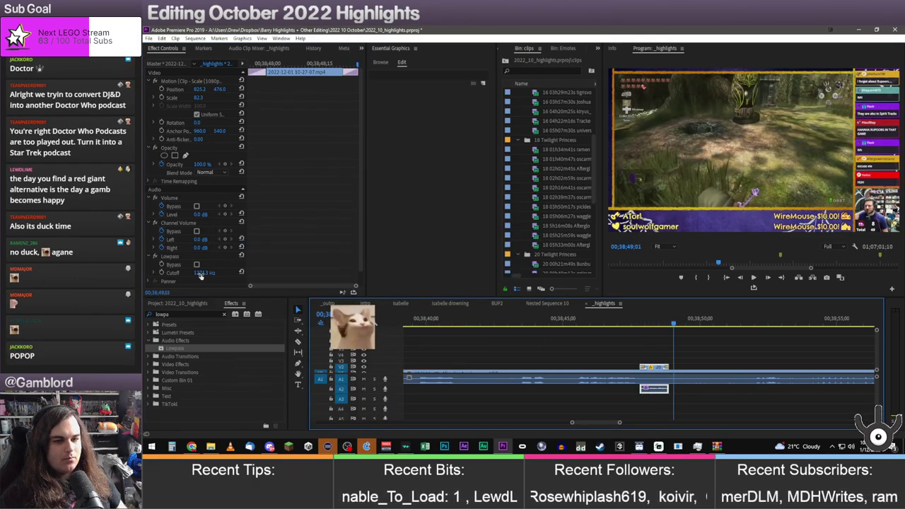
click(639, 318)
key(space)
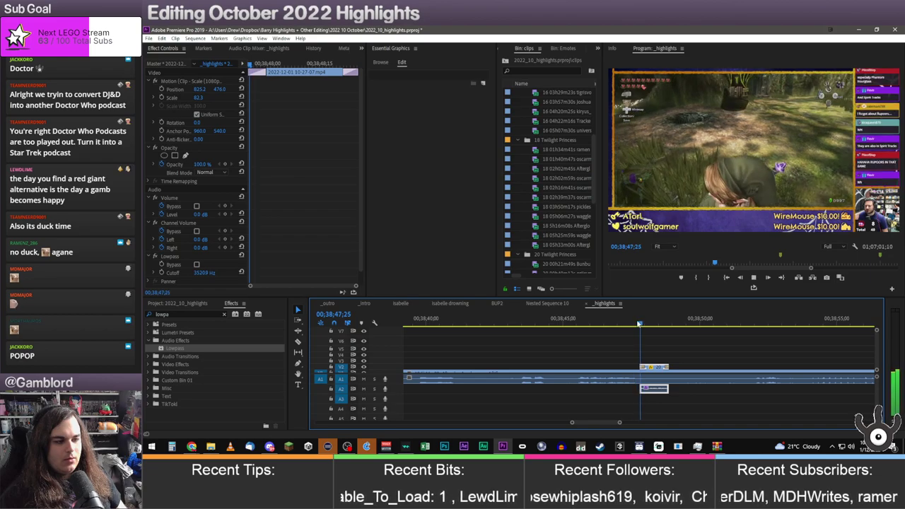
key(space)
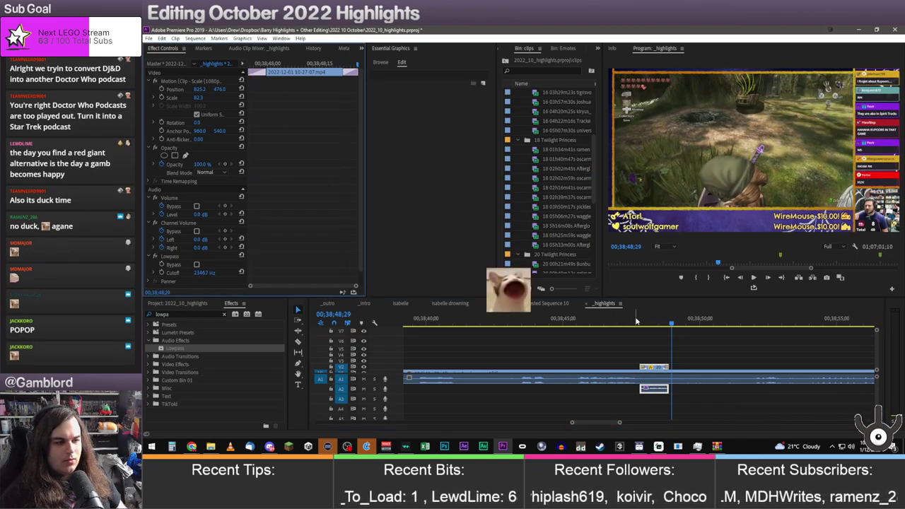
key(space)
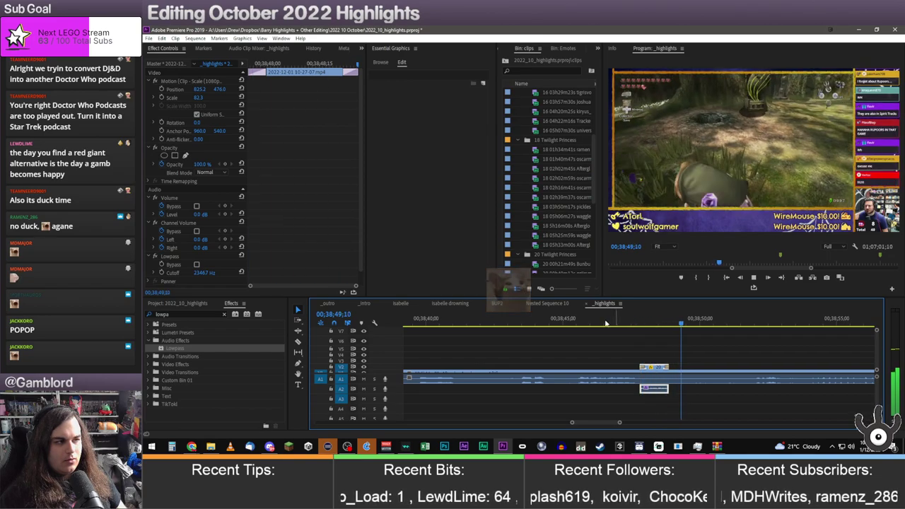
key(space)
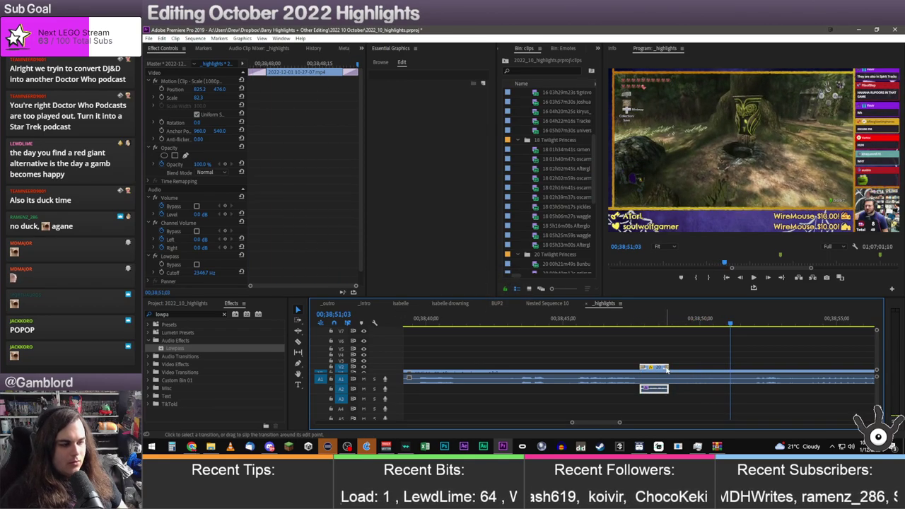
Deselect the cutaway and play the section from just before its start to review the sound
right_click(658, 370)
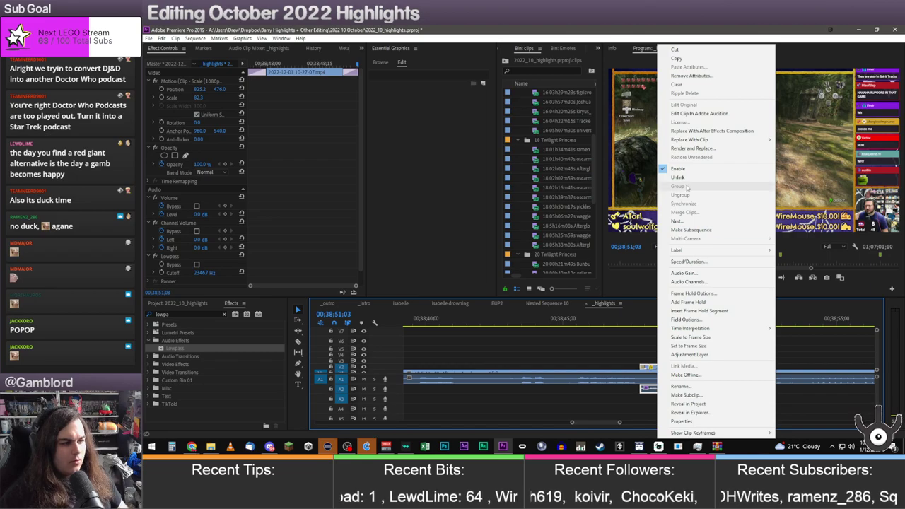
click(642, 358)
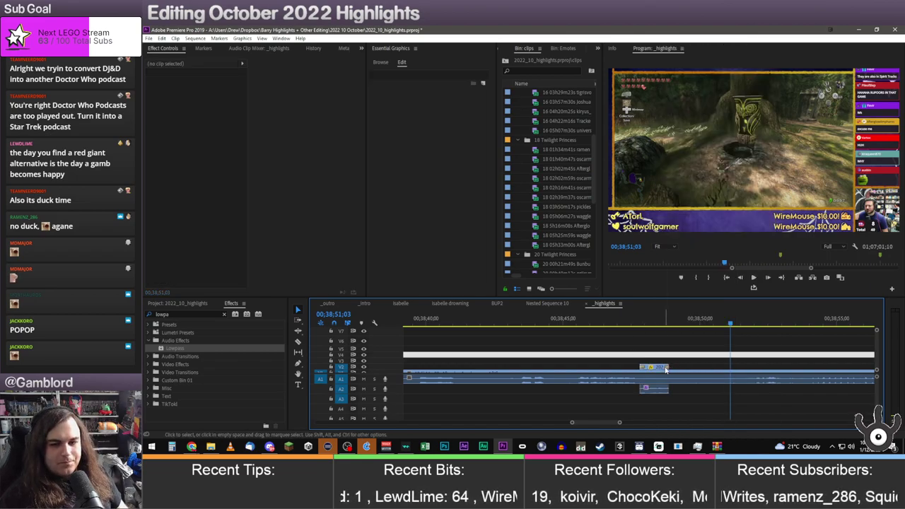
key(alt+Tab)
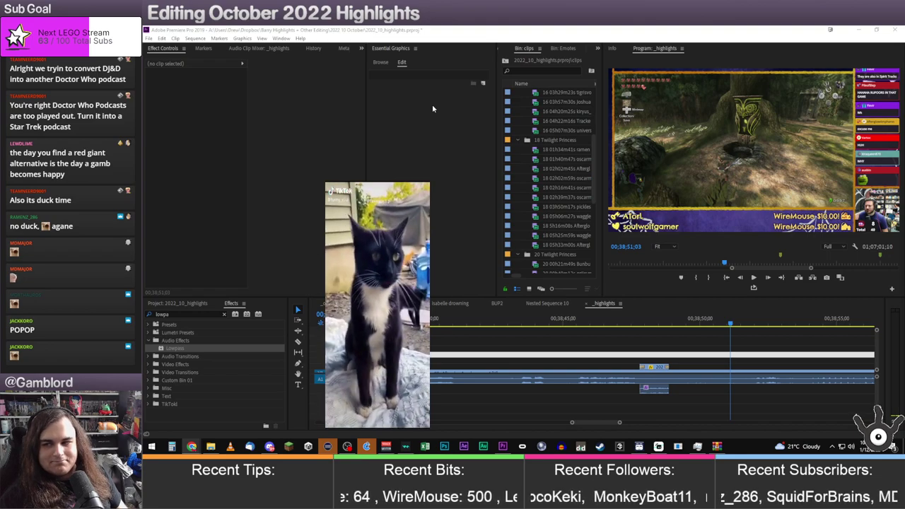
click(636, 321)
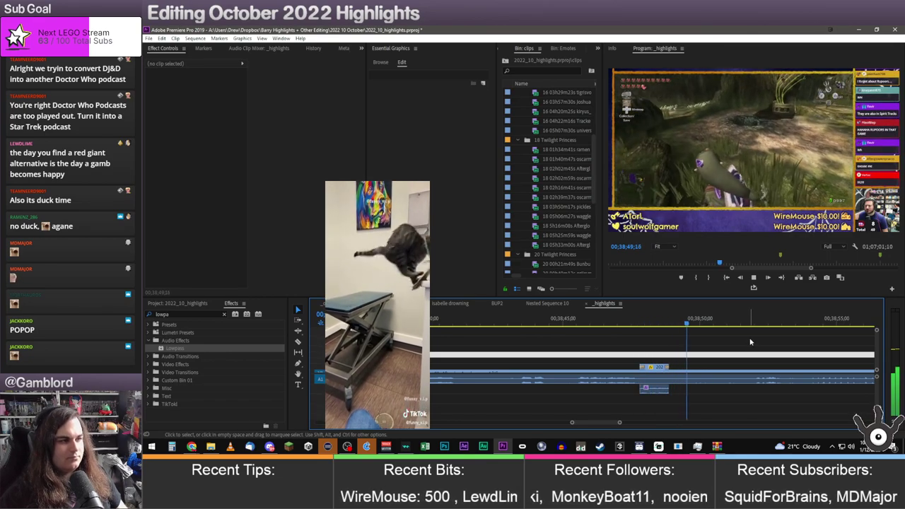
key(space)
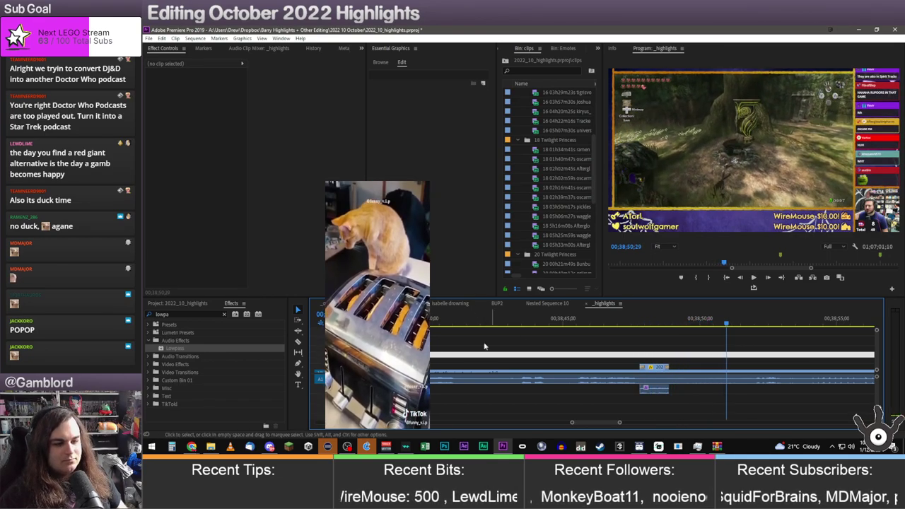
Clear the effects search, find Distortion among the audio effects and apply it to the cutaway's audio clip on A2
click(205, 313)
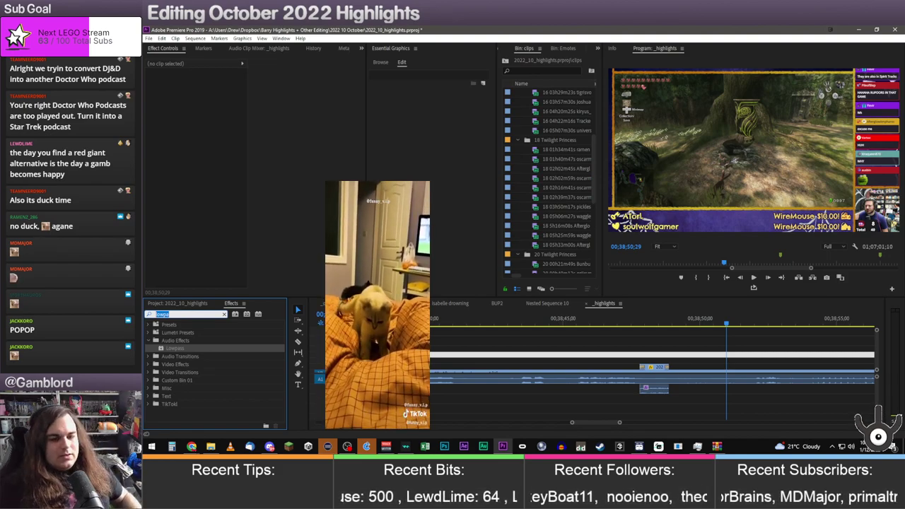
click(225, 314)
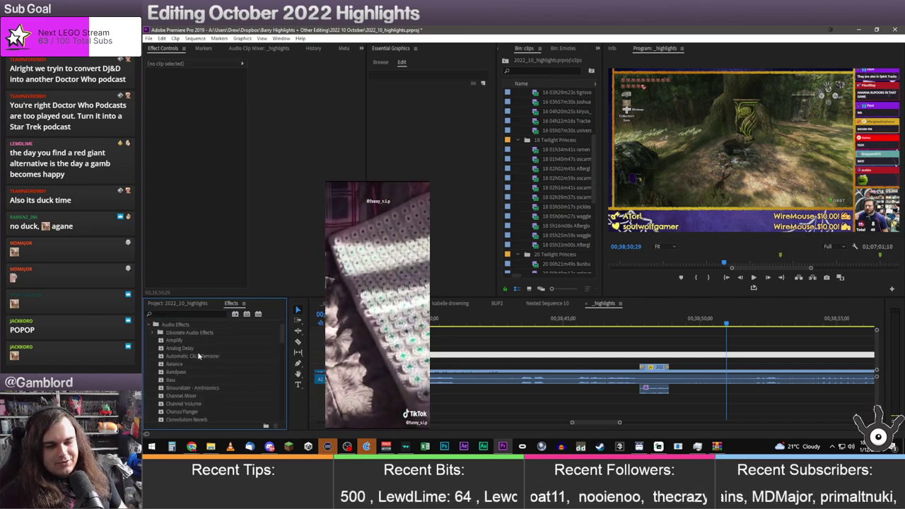
scroll(198, 355, down, 3)
scroll(199, 355, down, 1)
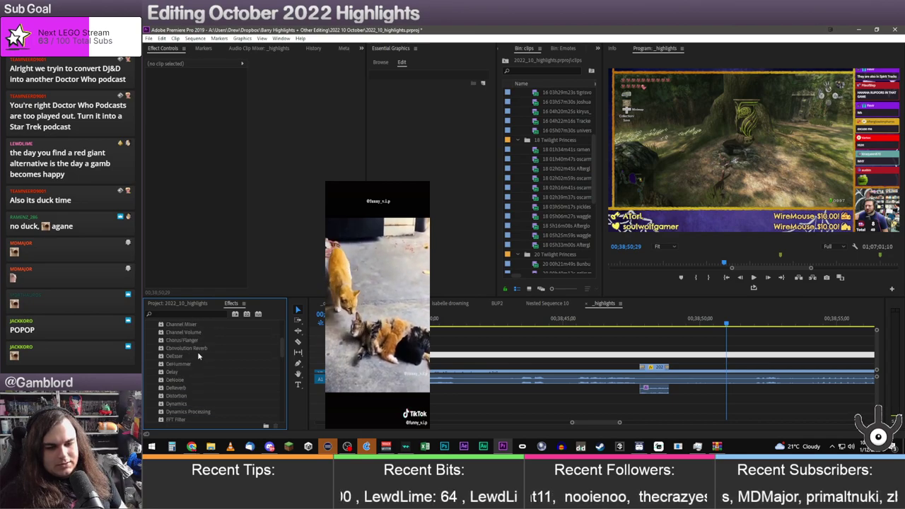
scroll(198, 353, down, 2)
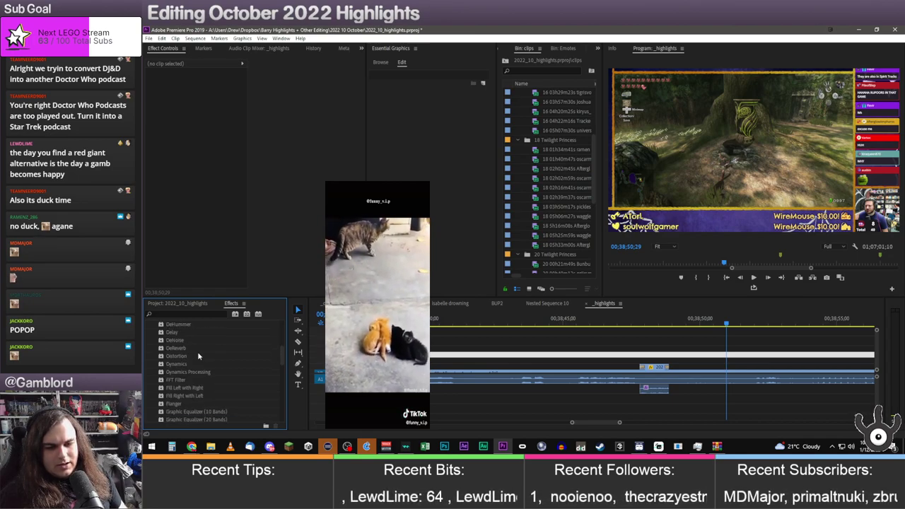
drag(181, 360, 653, 390)
scroll(233, 226, down, 2)
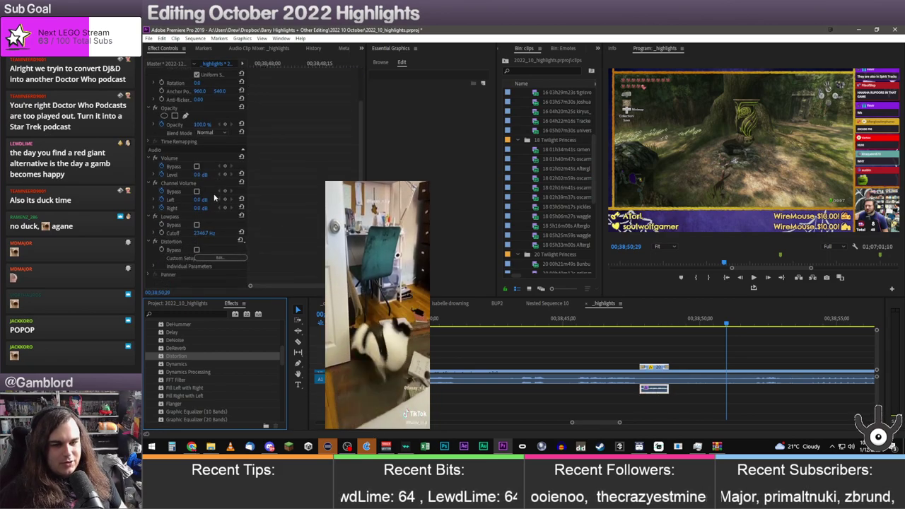
Open the Distortion effect's custom setup and choose the Tape Drive preset
click(219, 251)
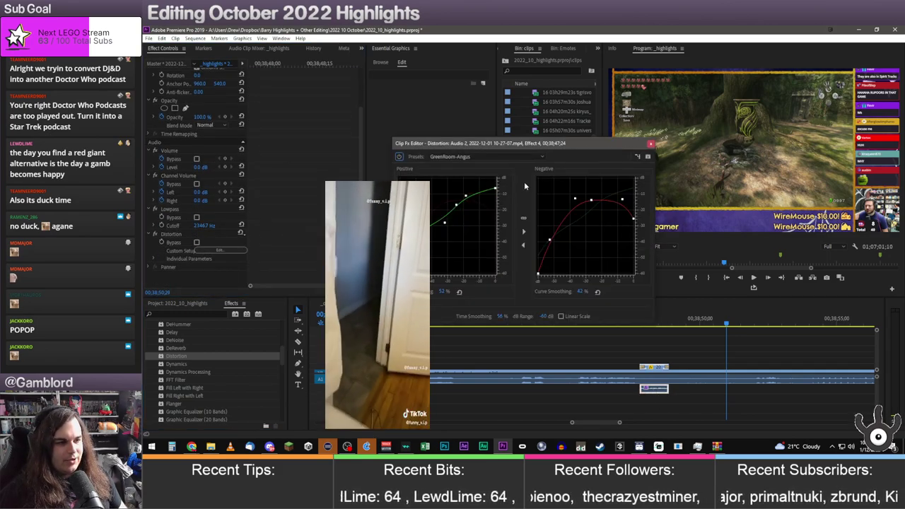
click(499, 158)
click(497, 160)
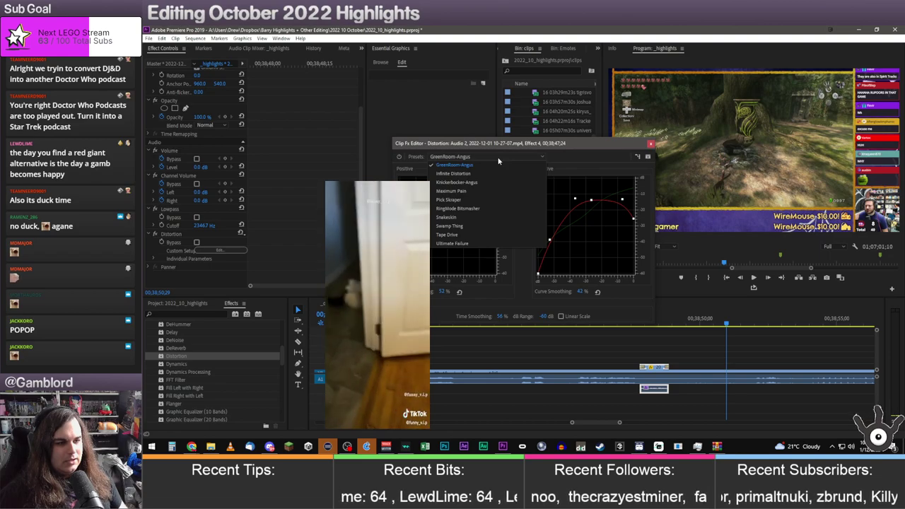
key(Down)
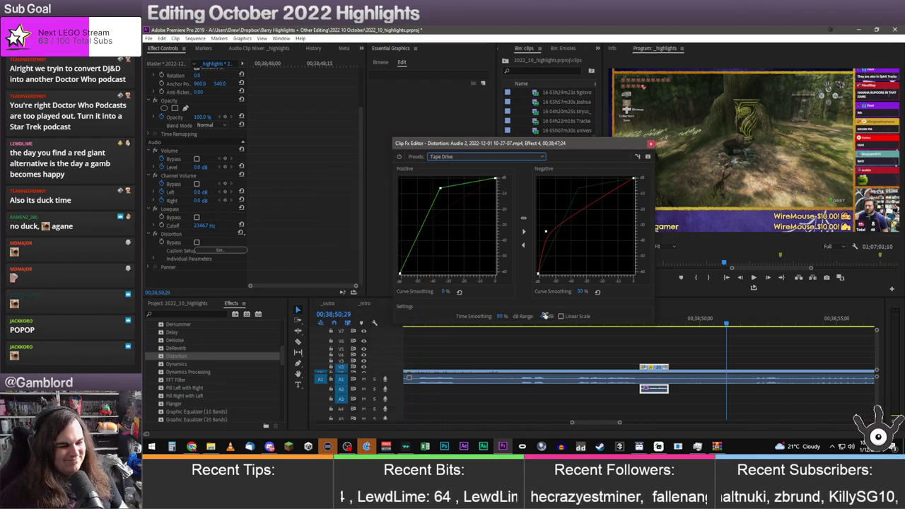
Lower the positive distortion curve's middle and end points to about -30 dB, move the editor off the timeline and play the cutaway
drag(443, 190, 442, 201)
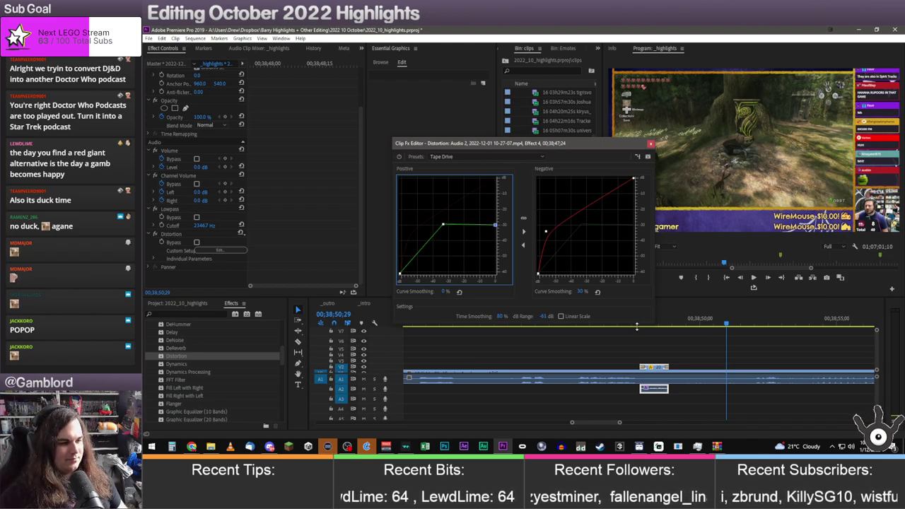
drag(537, 143, 444, 114)
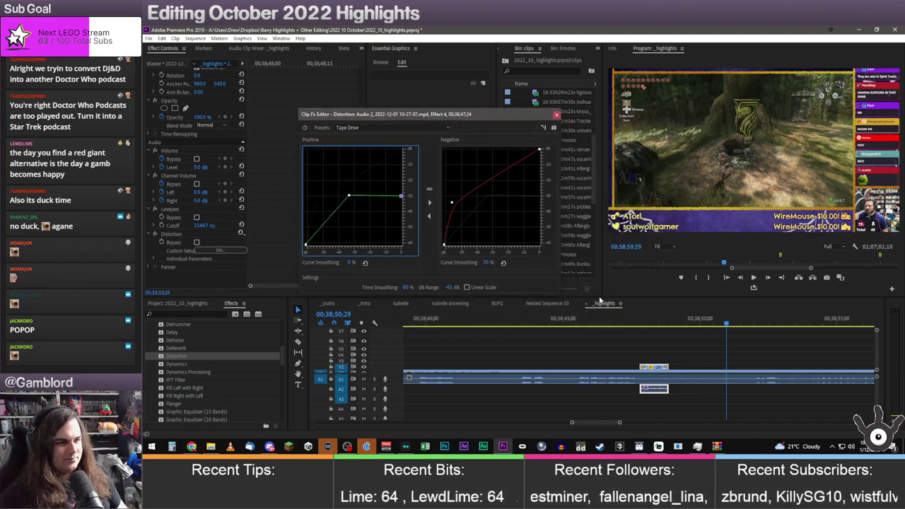
click(636, 320)
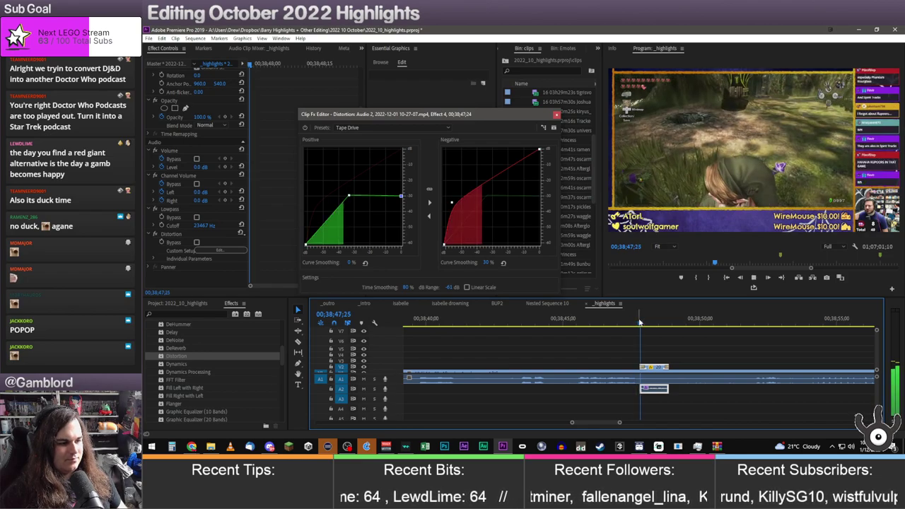
key(space)
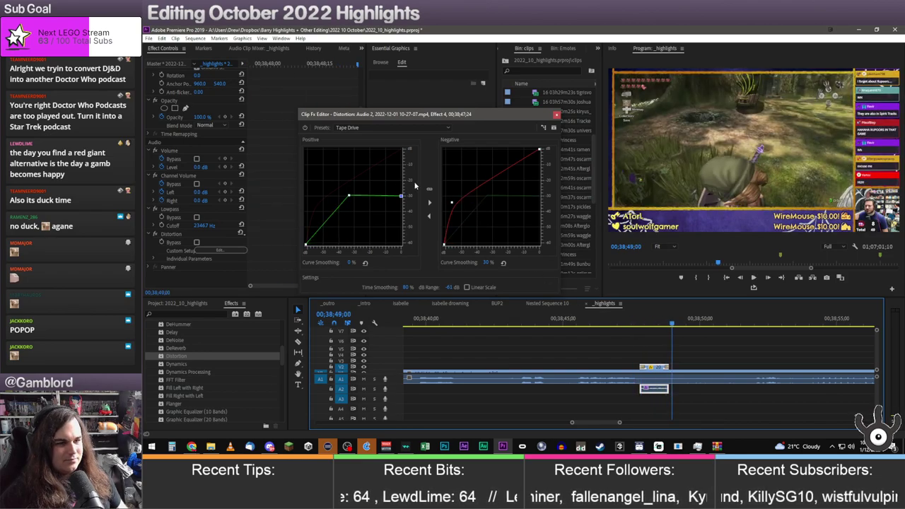
Move the negative distortion curve's middle point so the curve is nearly a straight diagonal, and play the cutaway to check it
click(353, 201)
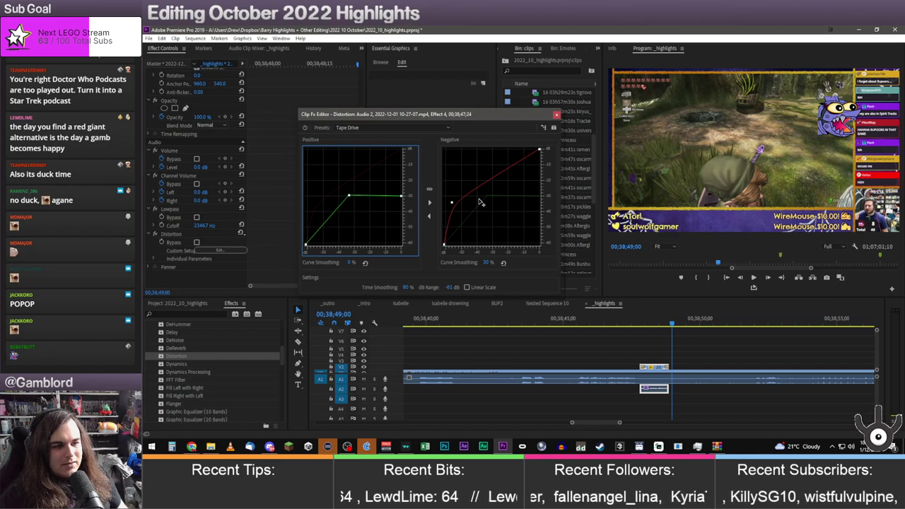
drag(452, 205, 481, 205)
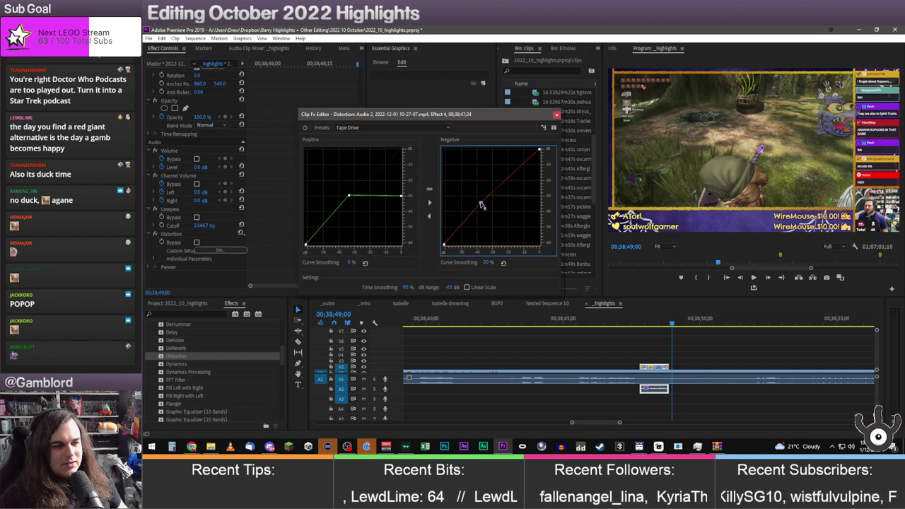
click(642, 320)
key(space)
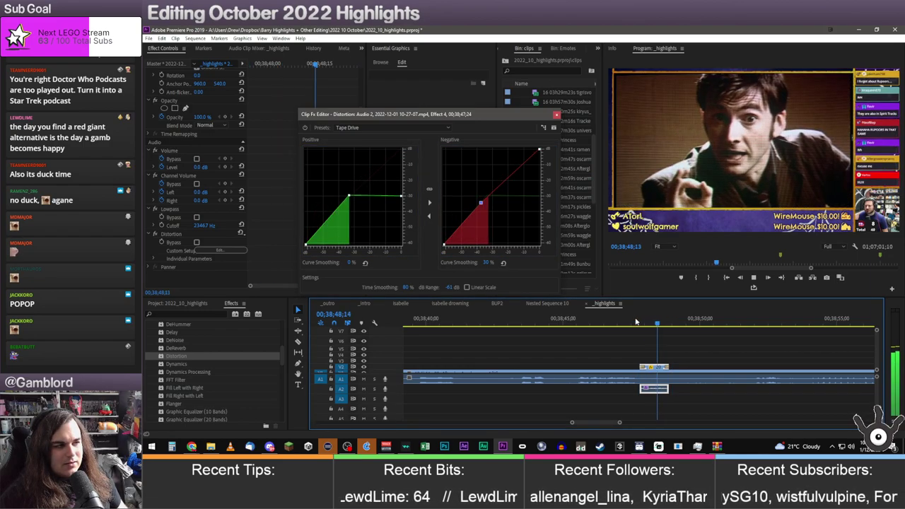
key(space)
Raise the positive curve's middle point to about -11 dB and its endpoint to about -5.3 dB, then replay the cutaway
drag(348, 195, 338, 167)
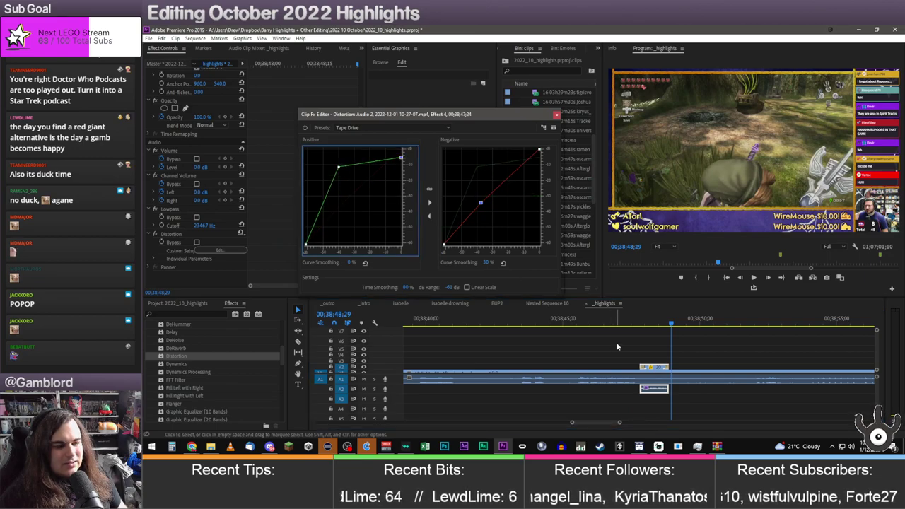
click(636, 322)
key(space)
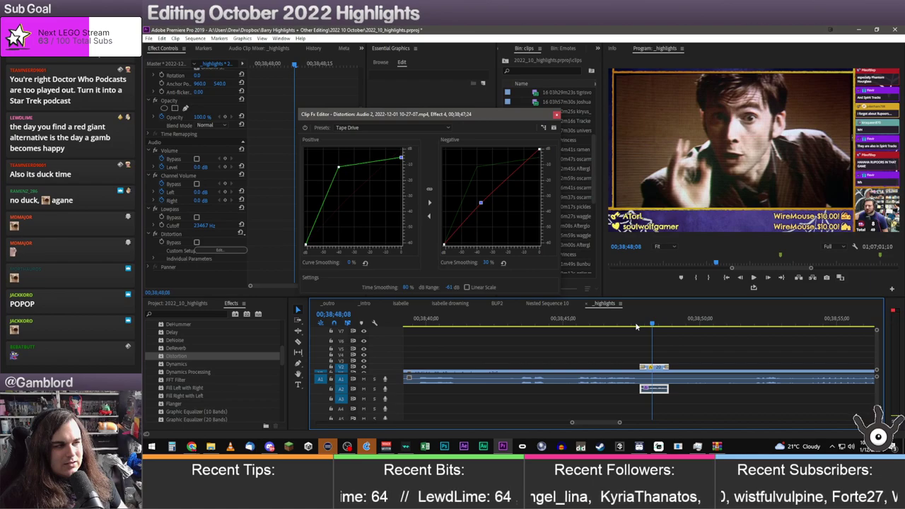
click(647, 323)
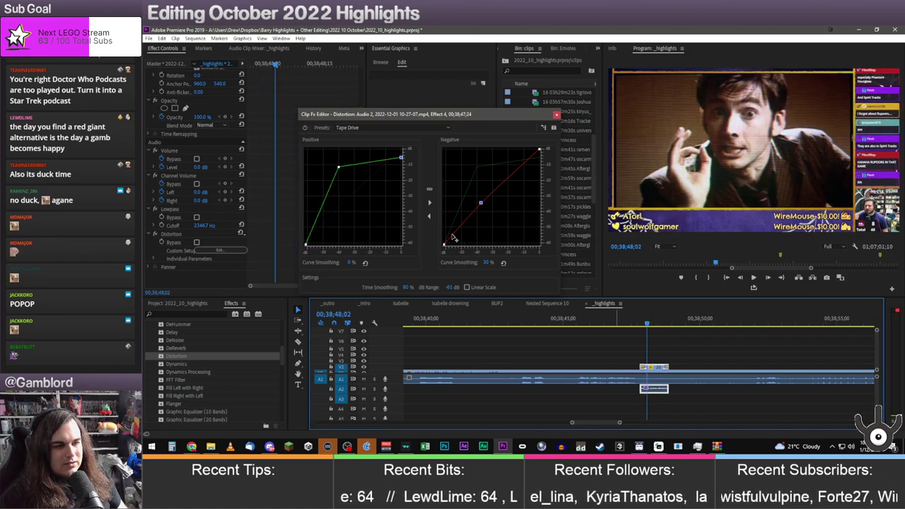
Adjust the positive curve's endpoint to about -7 dB and its middle point to about -8 dB at -27 dB input, replaying the cutaway
drag(339, 170, 325, 166)
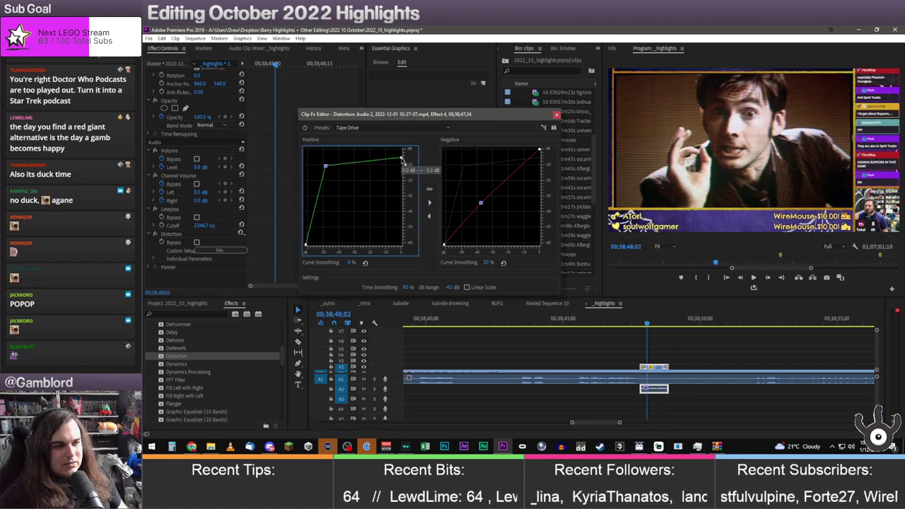
key(space)
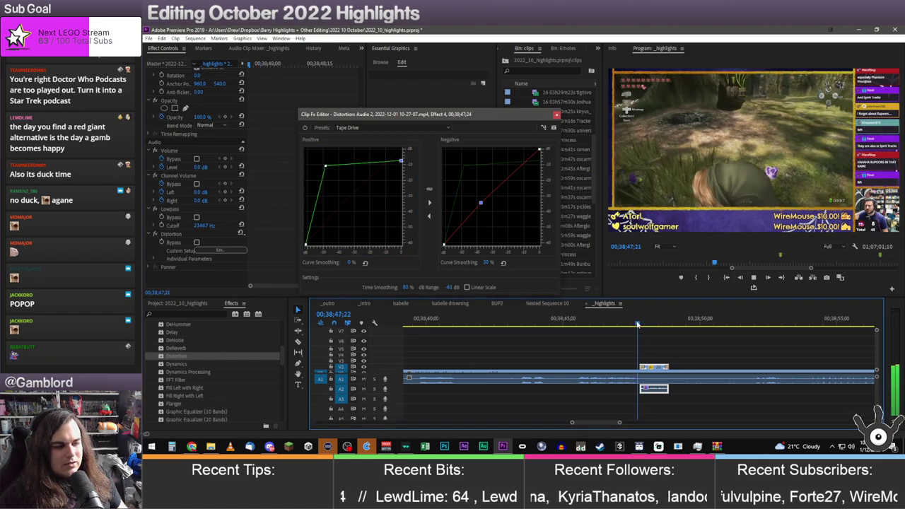
key(space)
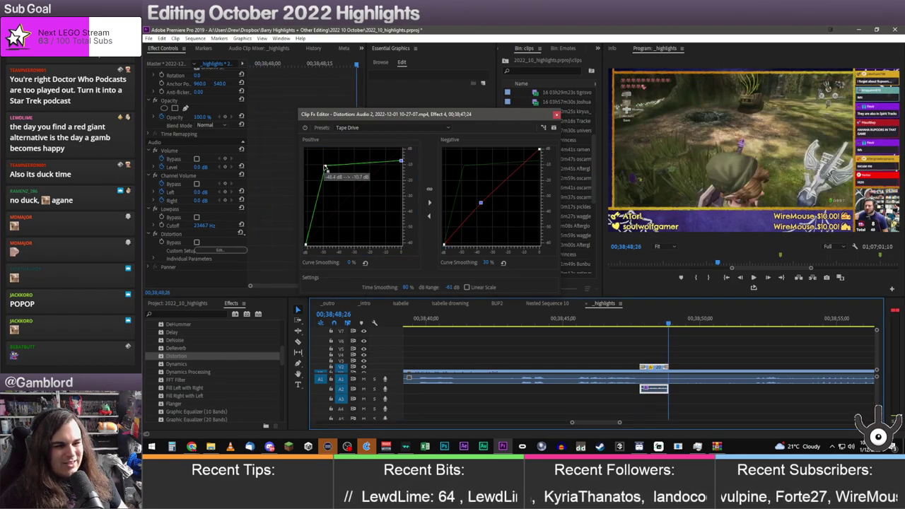
drag(326, 167, 346, 168)
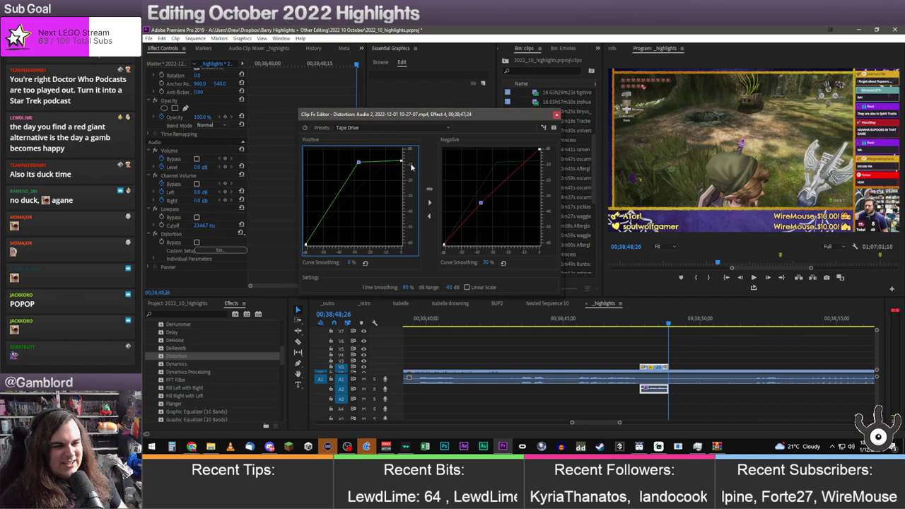
Move the positive curve's middle point to about -9 dB and endpoint to 0 dB, add a negative-curve point near -13 dB, and replay the cutaway
click(638, 320)
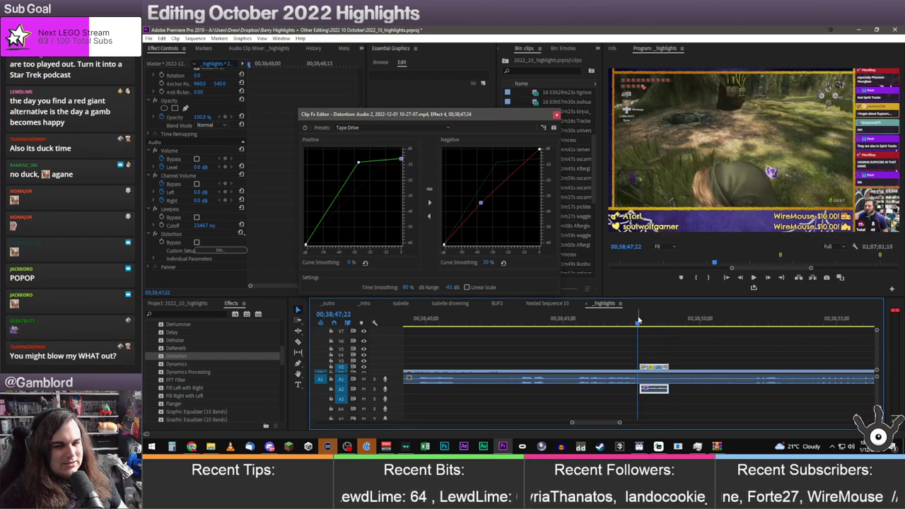
key(space)
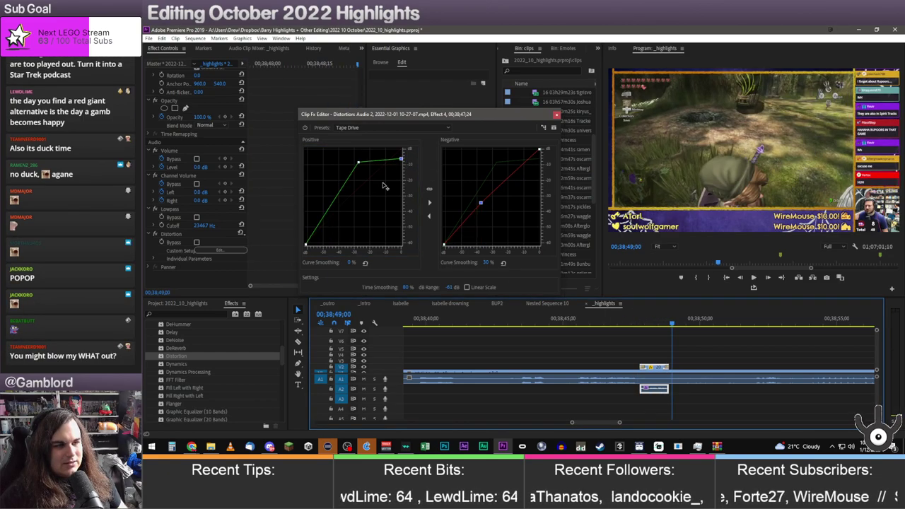
drag(358, 164, 348, 165)
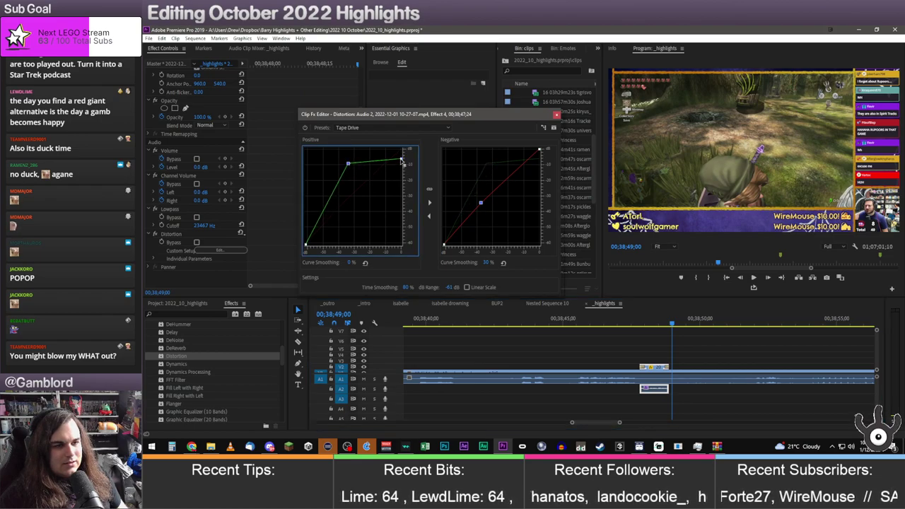
click(482, 205)
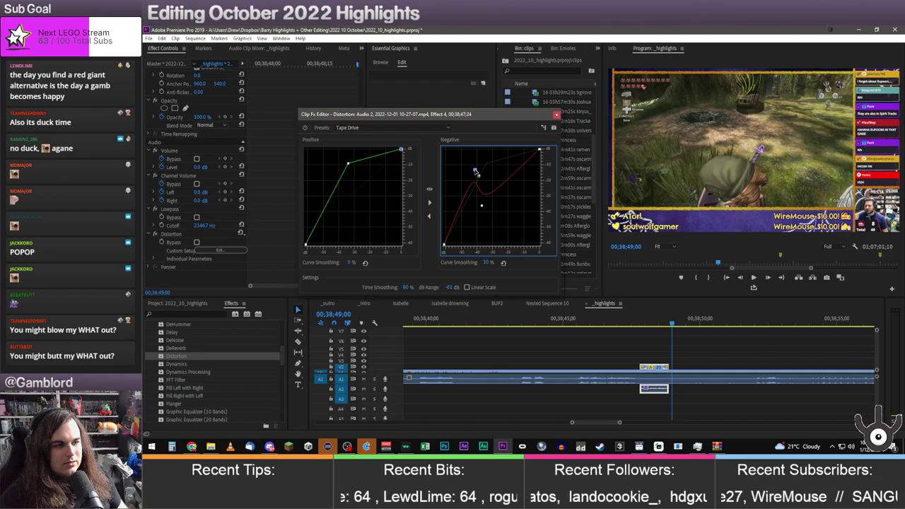
click(637, 320)
key(space)
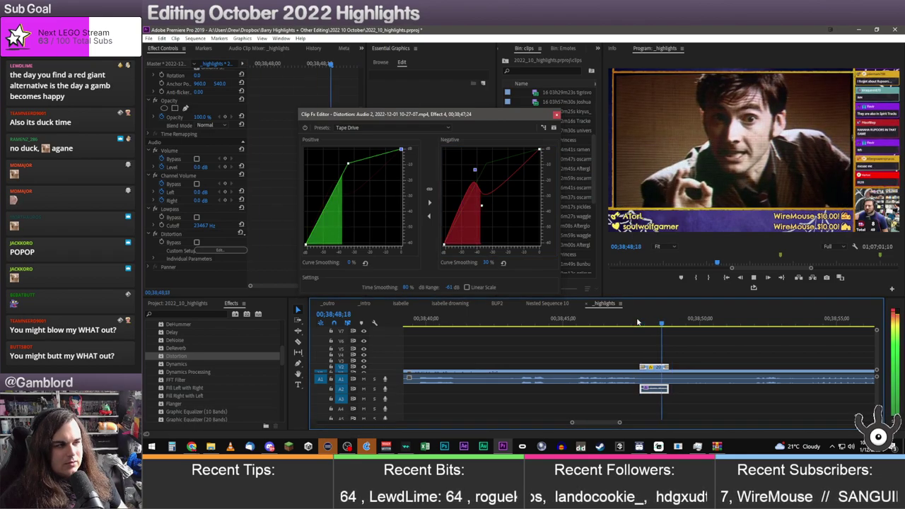
key(space)
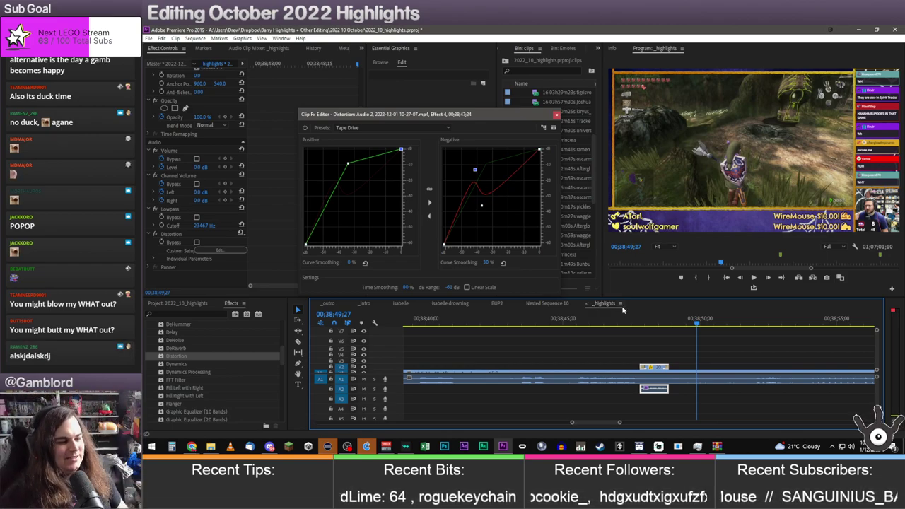
Replay the cutaway, raise the negative curve's lower point to about -11 dB at -24 dB input, and play it again
click(624, 317)
key(space)
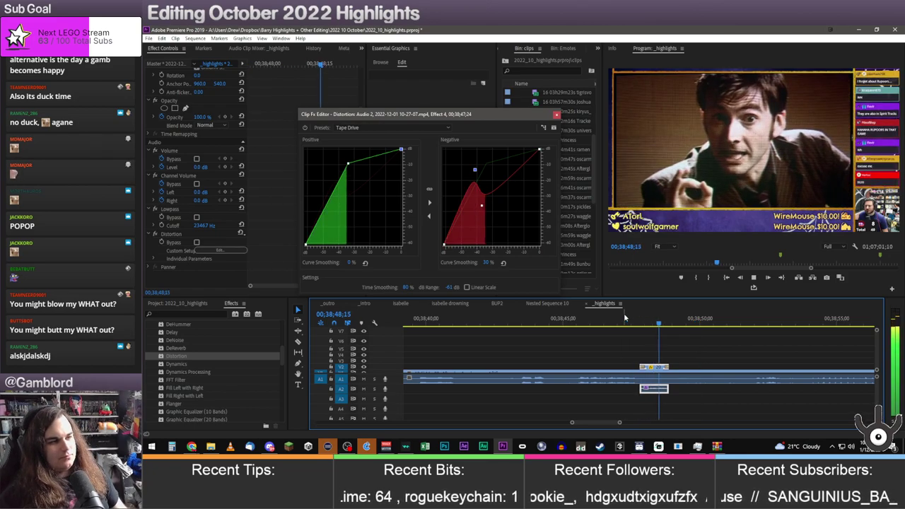
key(space)
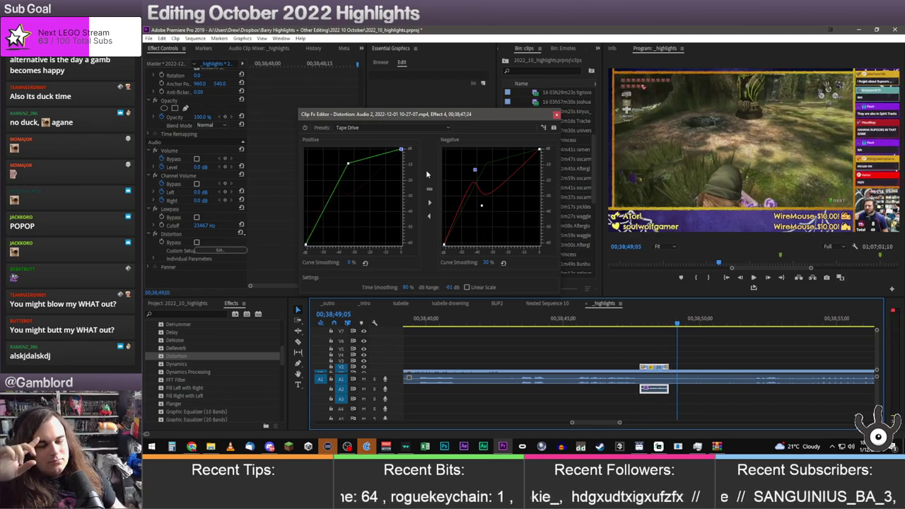
click(491, 202)
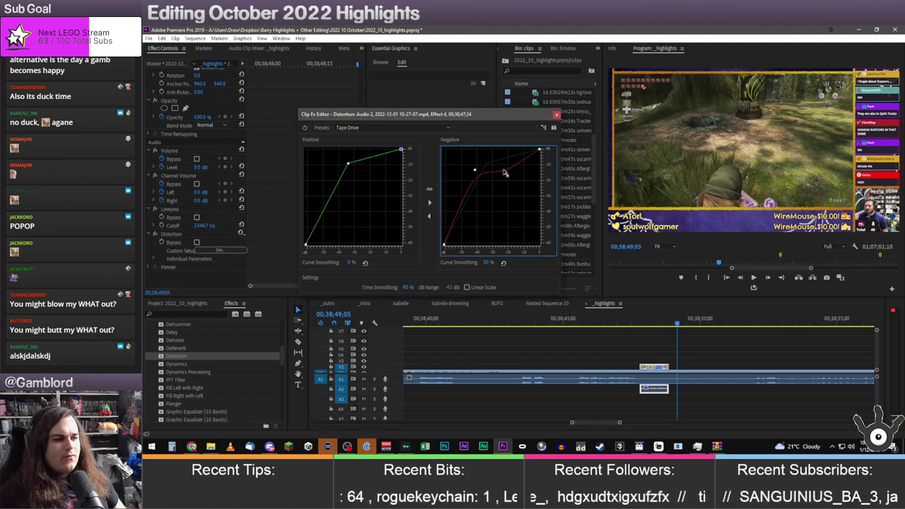
click(640, 324)
key(space)
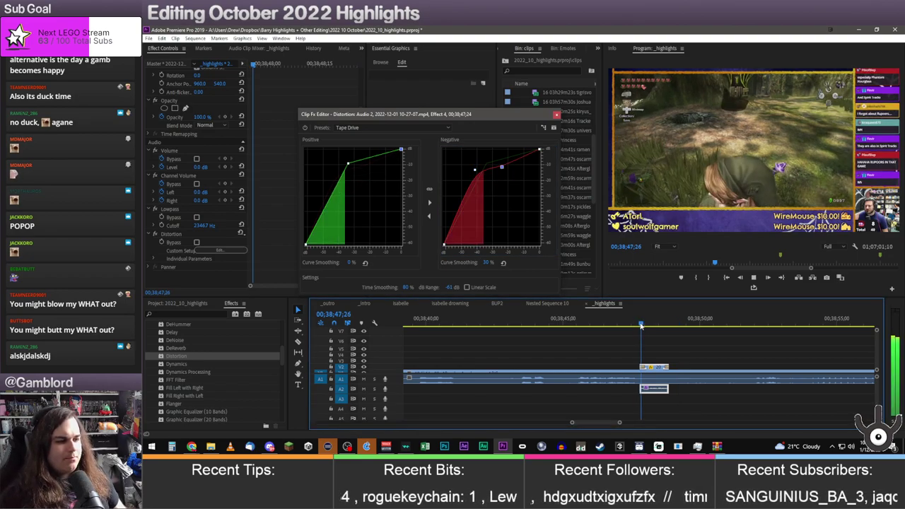
Reset both distortion curves by reapplying the Tape Drive preset, and replay the cutaway
click(393, 127)
click(357, 181)
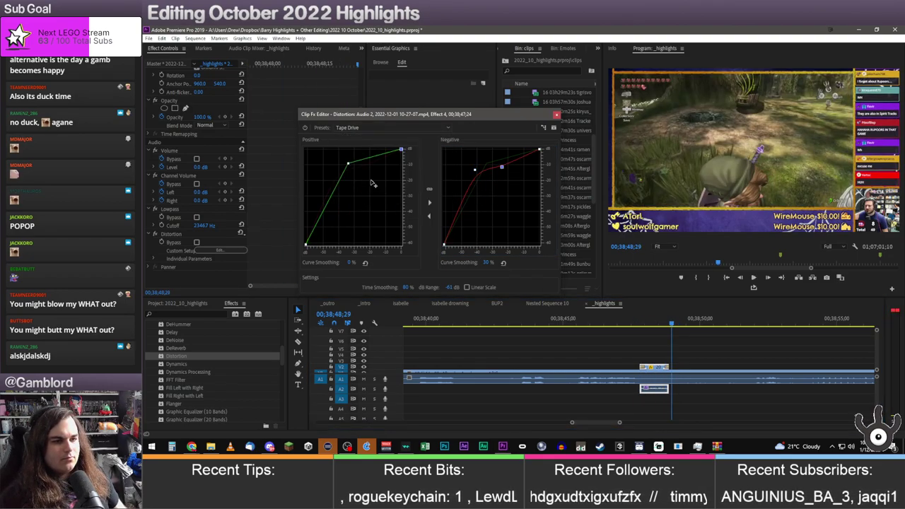
click(357, 126)
click(368, 206)
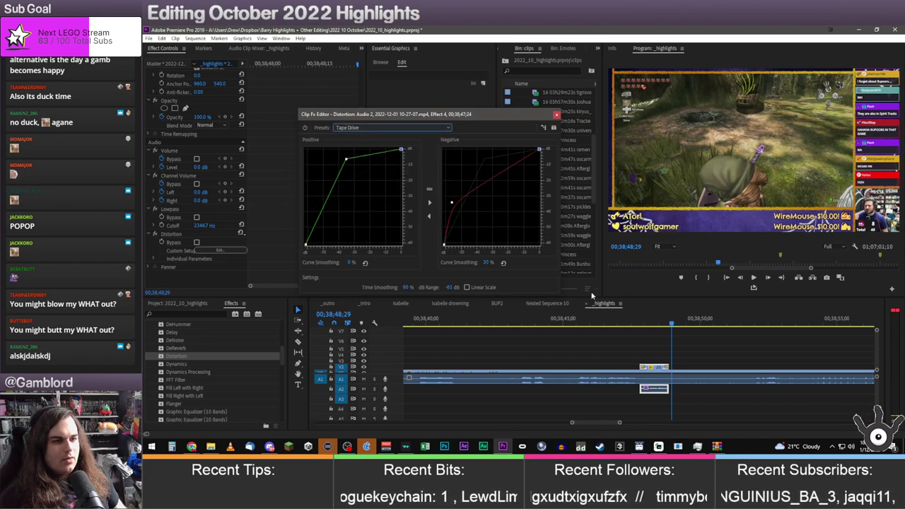
key(space)
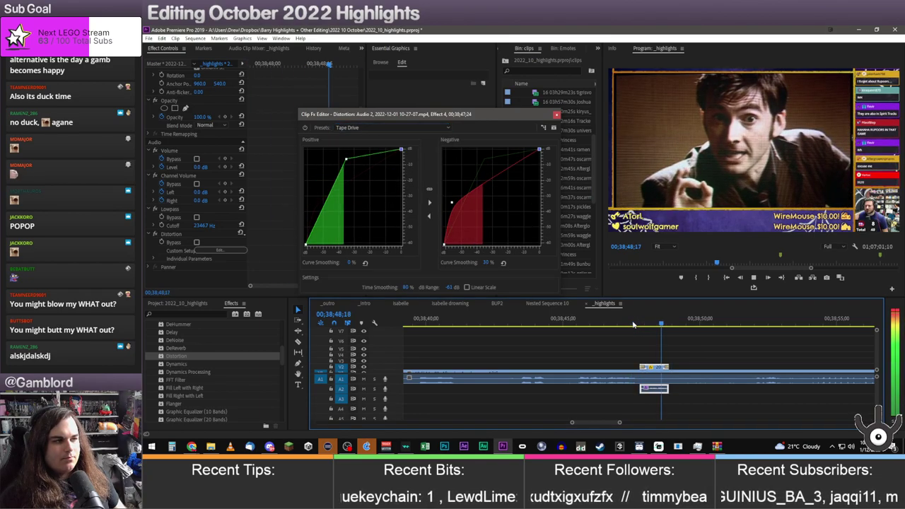
key(space)
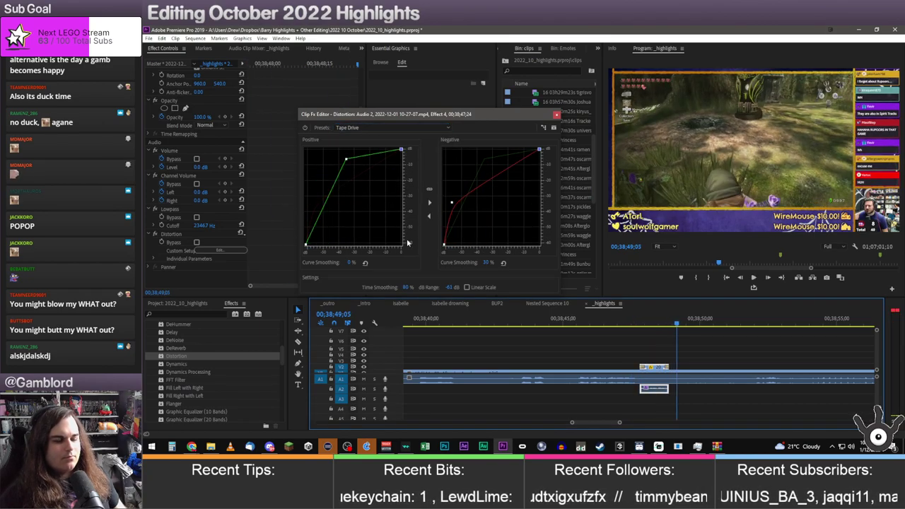
Set the cutaway audio's volume level to -10 dB and play the cutaway to check the loudness
click(201, 167)
text(10)
key(Return)
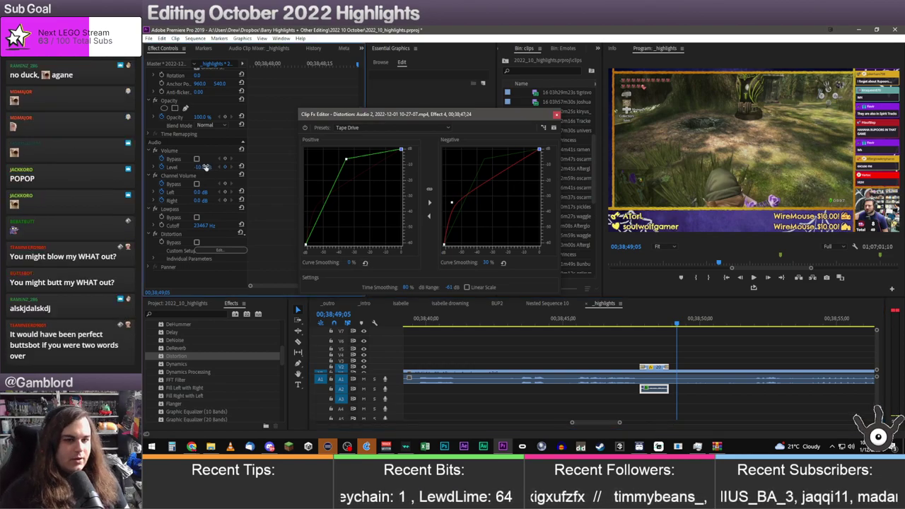
click(636, 322)
key(space)
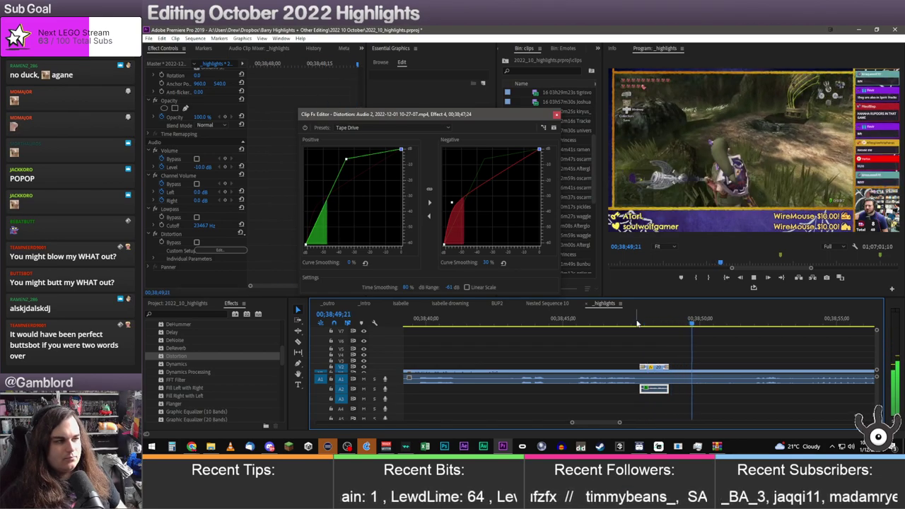
Set the volume level to -20 dB at 00;38;50;08 and play the cutaway twice
click(203, 166)
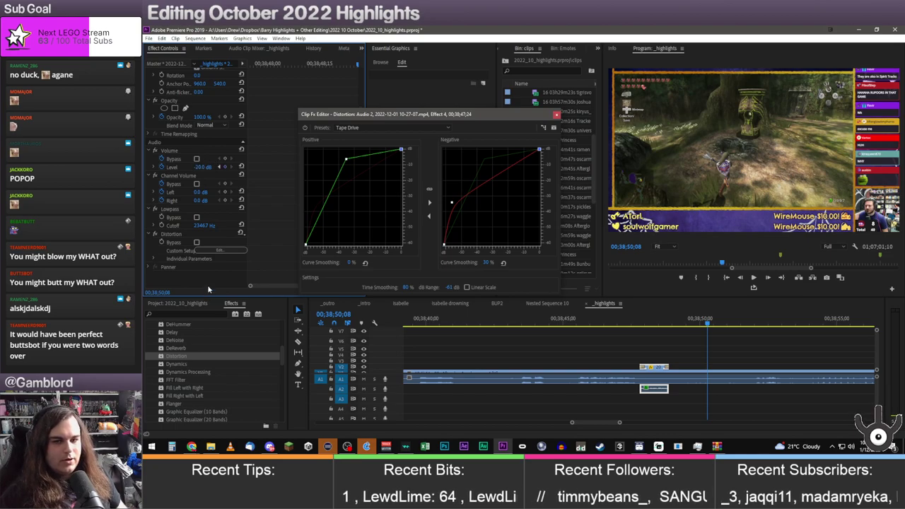
click(640, 321)
key(space)
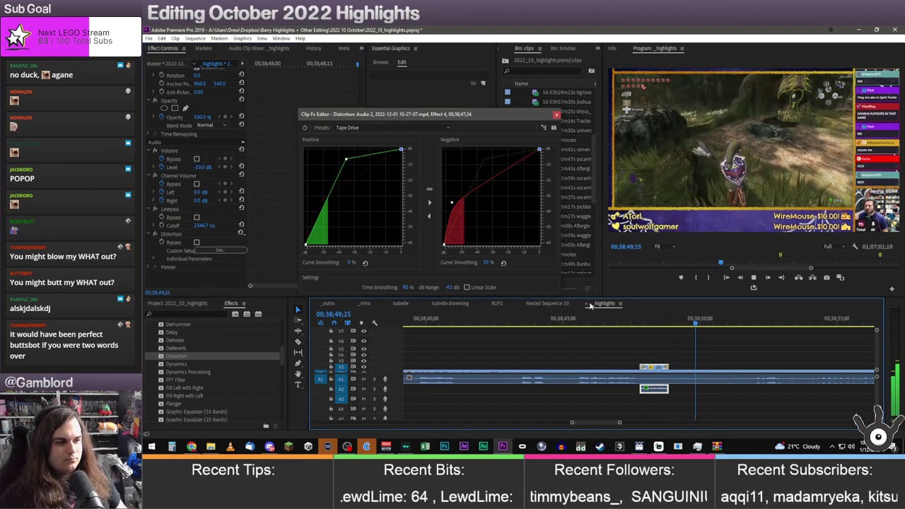
click(636, 322)
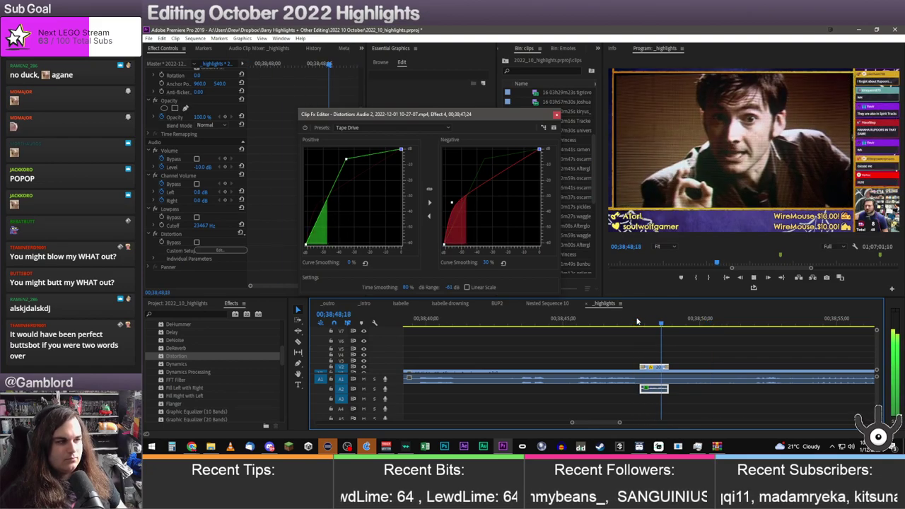
Remove the -10 dB volume keyframe at 00;38;49;05, keep the level at -20 dB, and replay the cutaway
click(204, 193)
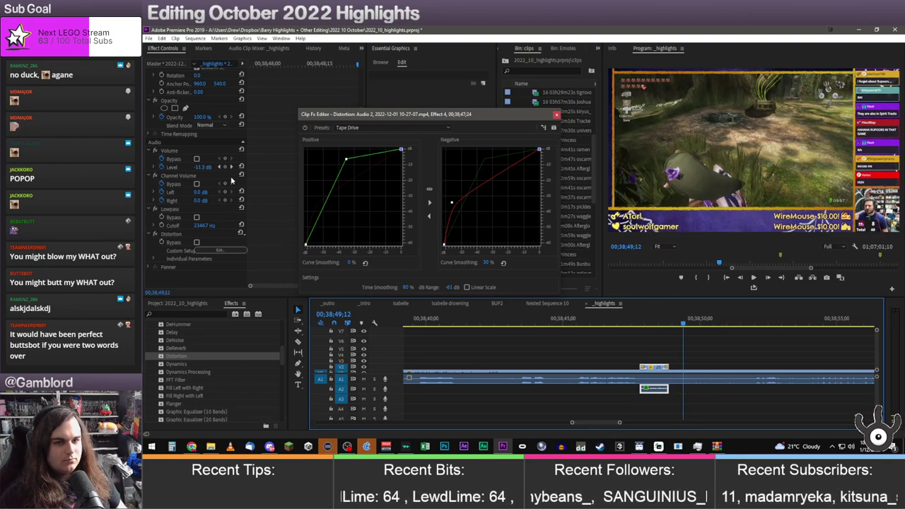
click(220, 168)
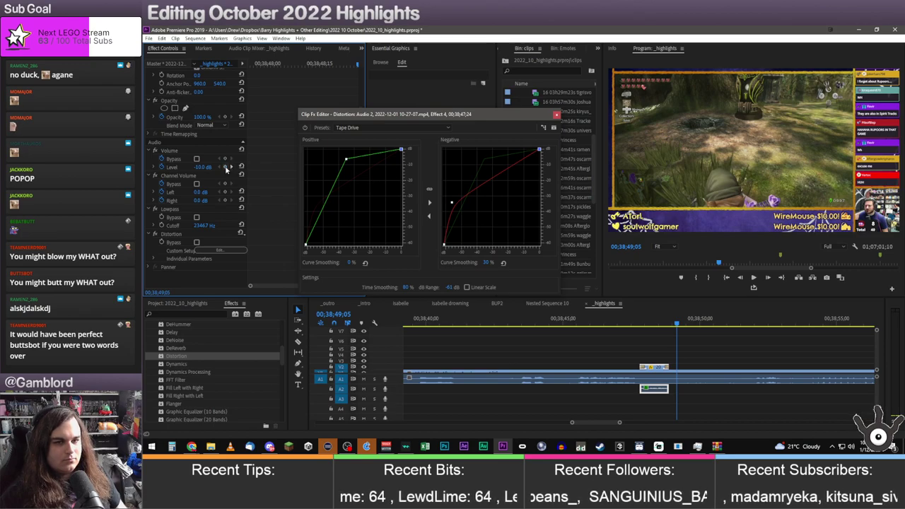
click(231, 168)
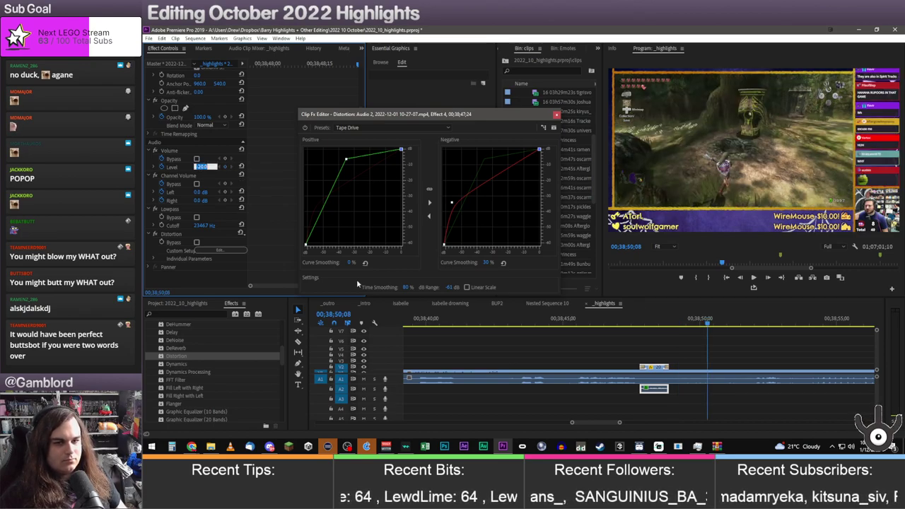
click(637, 322)
key(space)
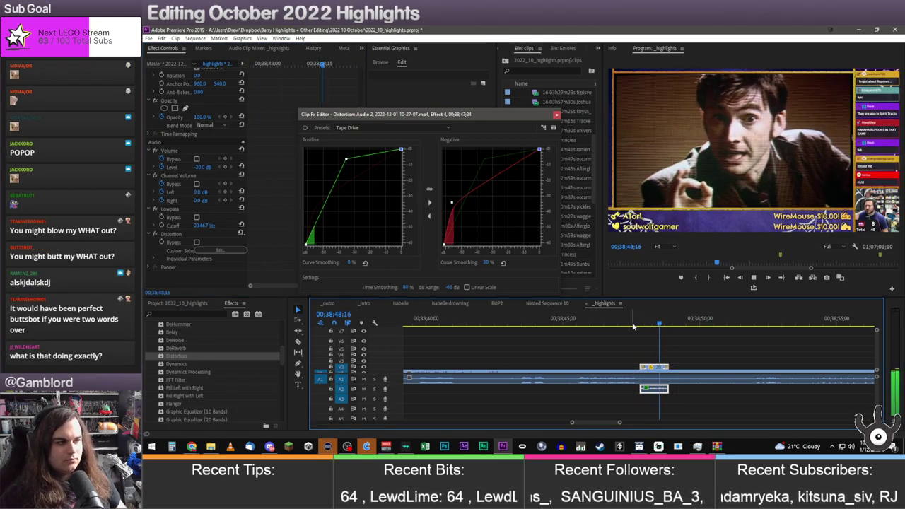
key(space)
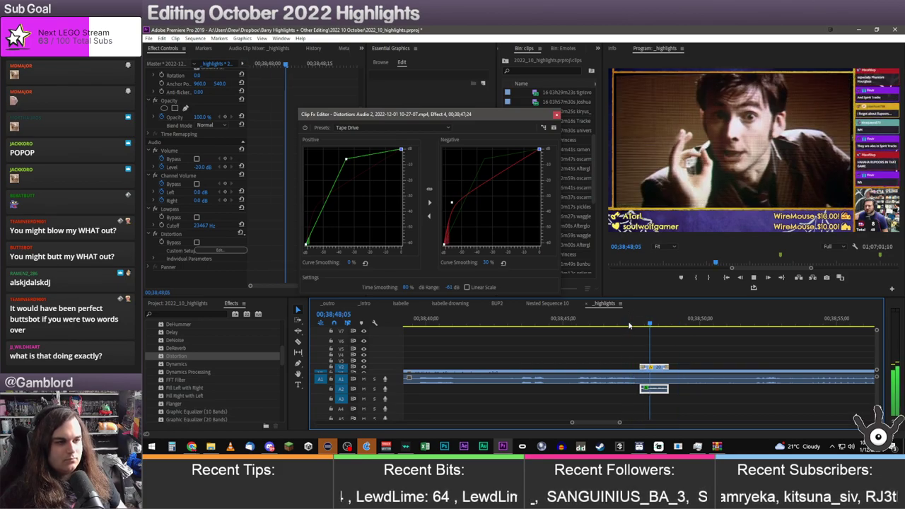
key(space)
key(space)
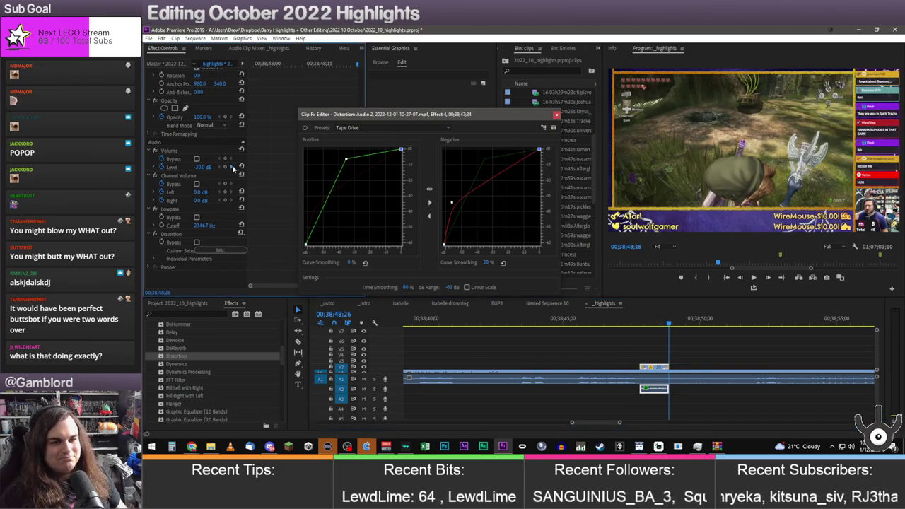
Set the cutaway audio's volume level to -15 dB, close the Distortion editor and play the cutaway
click(202, 167)
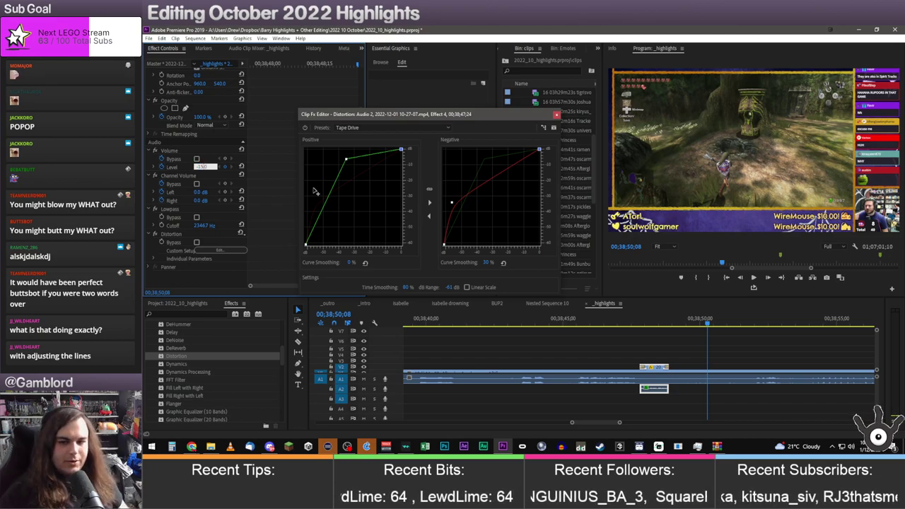
click(556, 115)
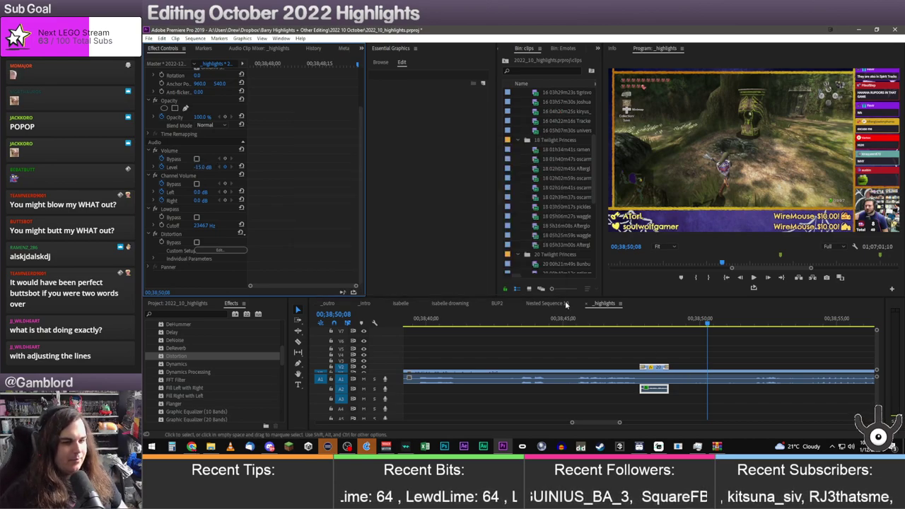
click(636, 323)
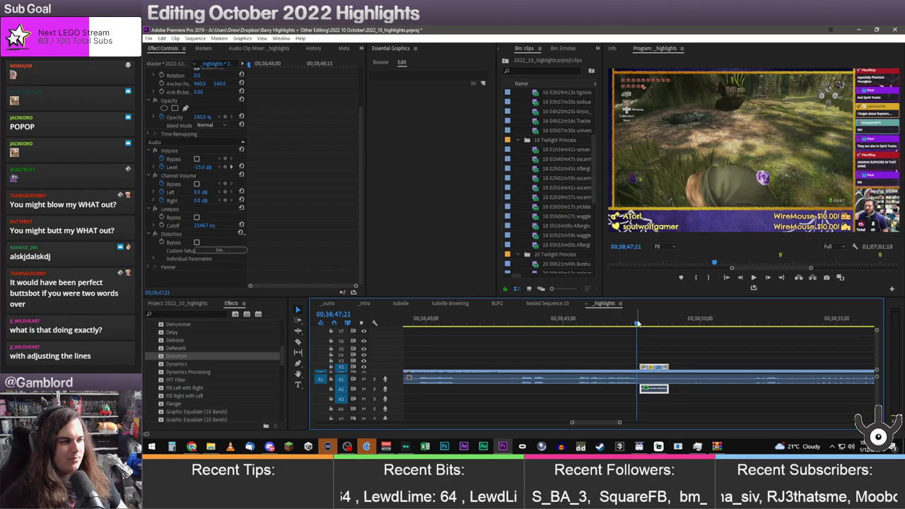
key(space)
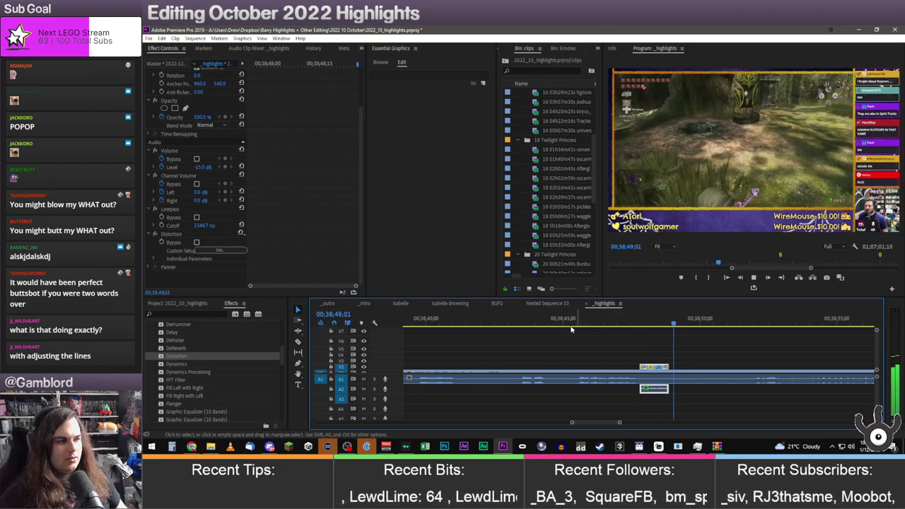
key(space)
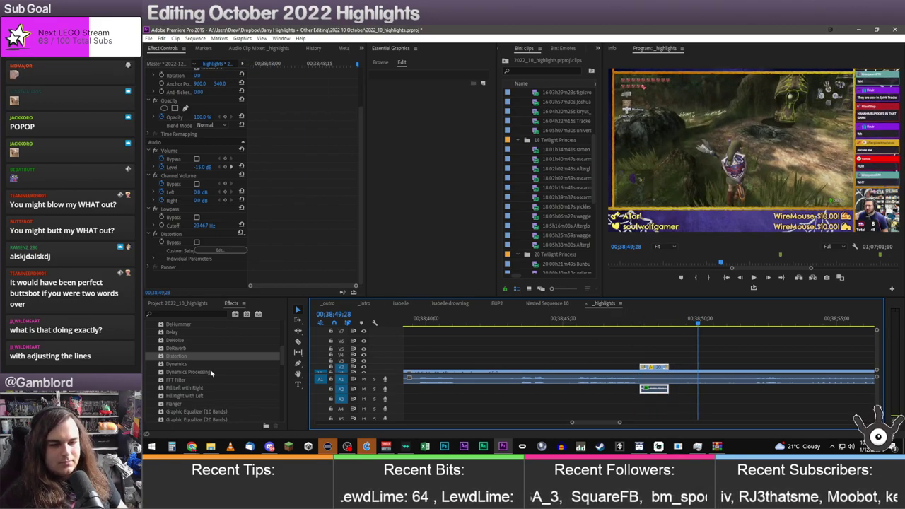
Apply Constant Power crossfades from Custom Bin 01 to the start and end of the cutaway's audio, and select the cutaway clip
scroll(211, 373, up, 5)
click(155, 340)
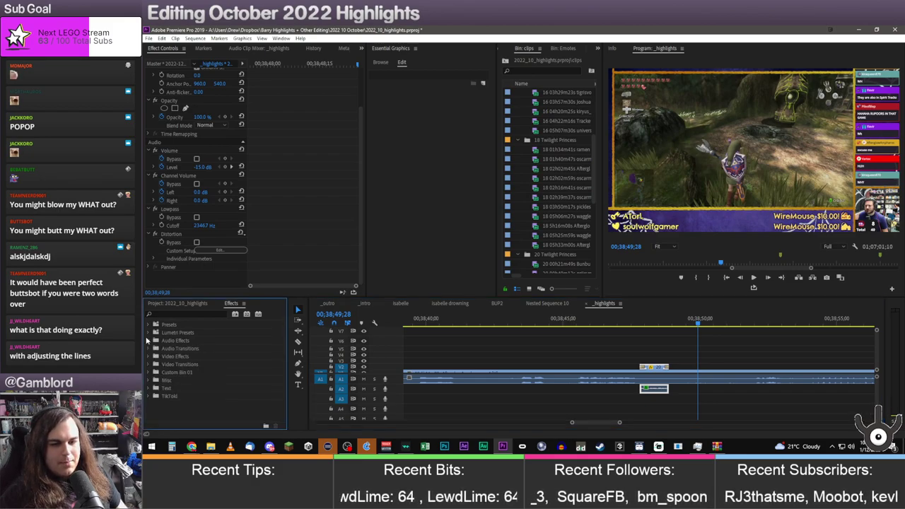
click(155, 372)
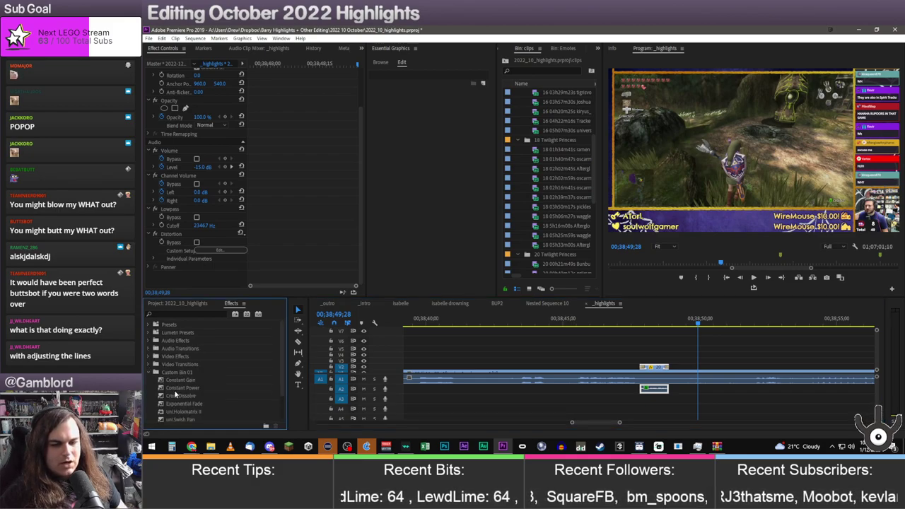
click(178, 389)
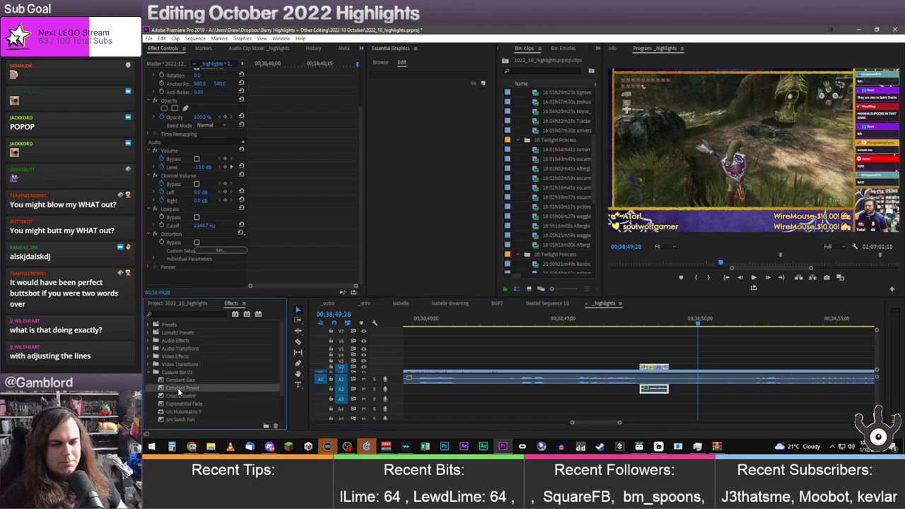
drag(632, 389, 641, 389)
drag(183, 387, 668, 390)
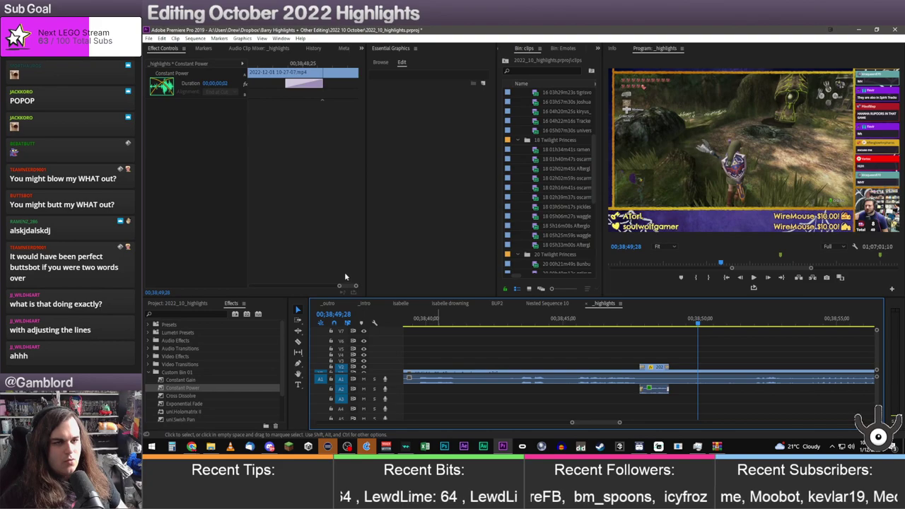
click(657, 367)
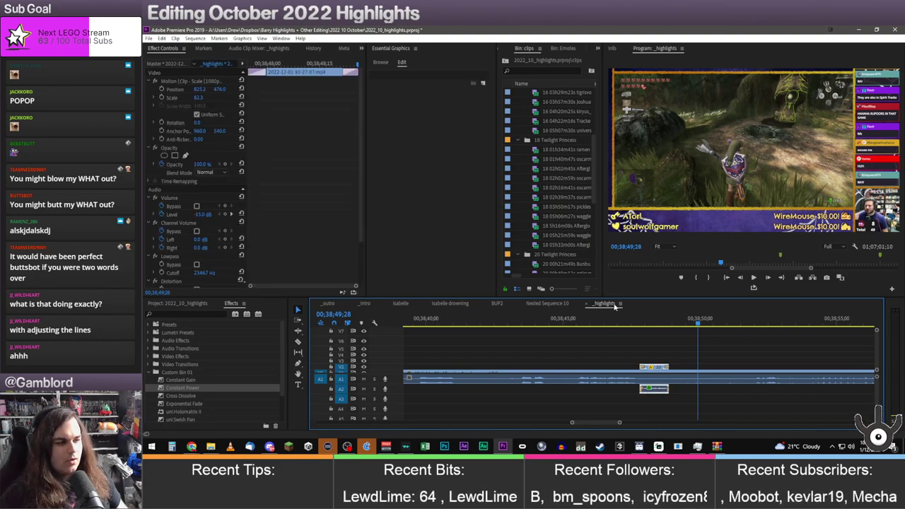
Set the opacity of the Doctor Who cutaway clip to 30% and play it back from the sequence
drag(634, 322, 644, 322)
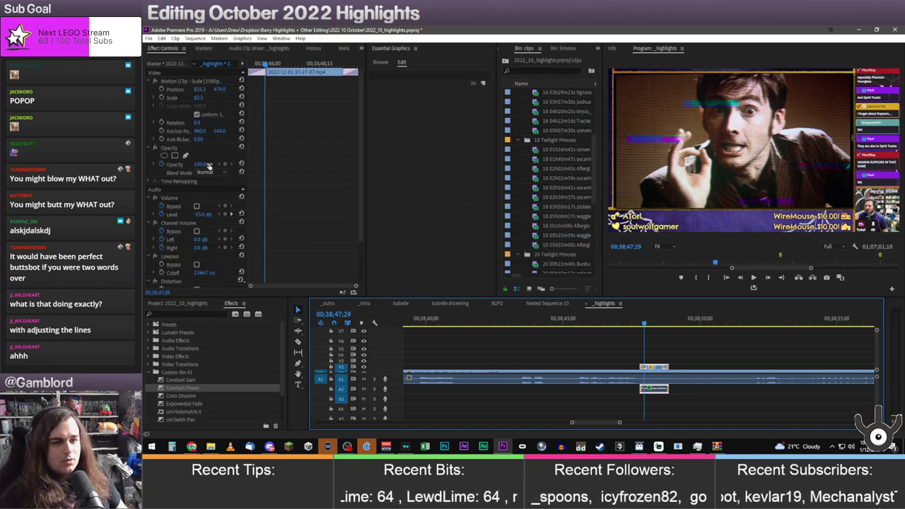
click(203, 164)
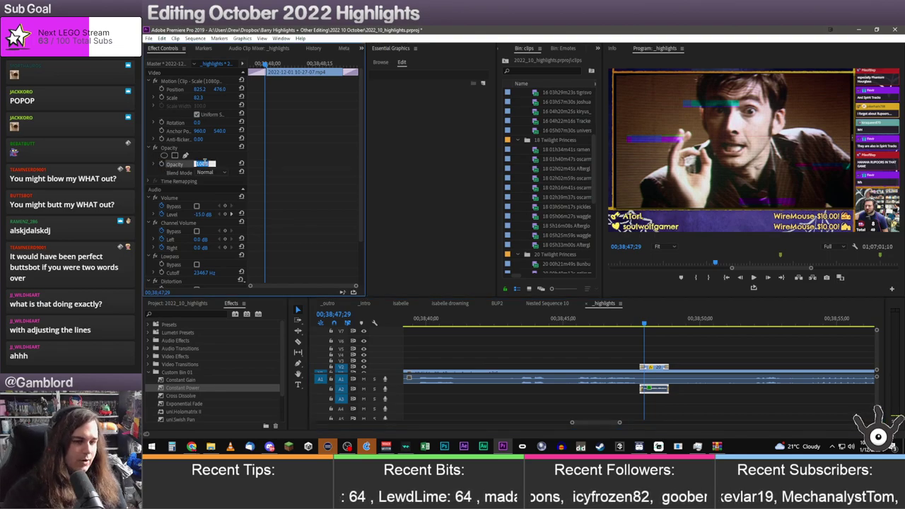
key(Return)
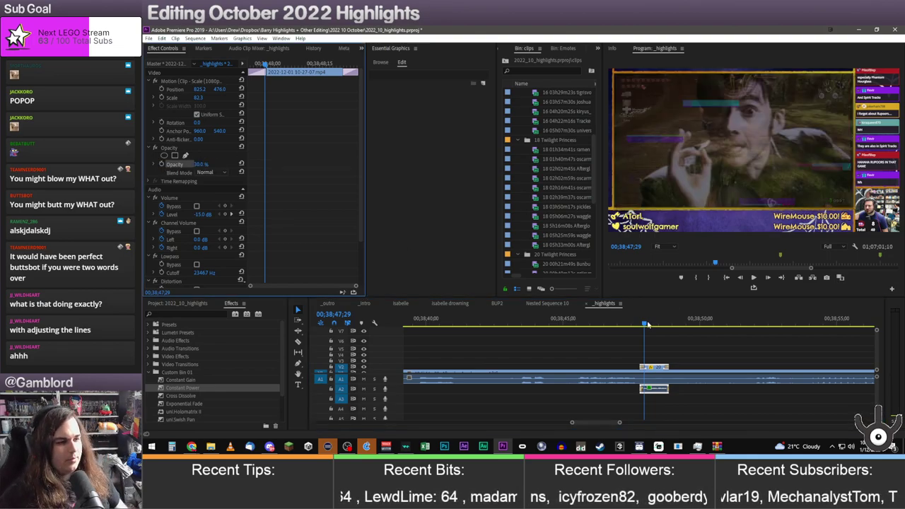
key(space)
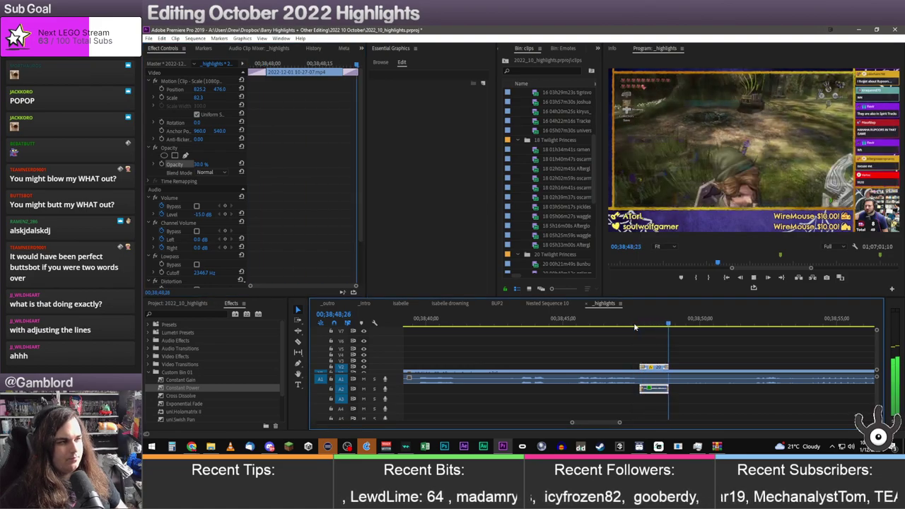
drag(636, 324, 648, 325)
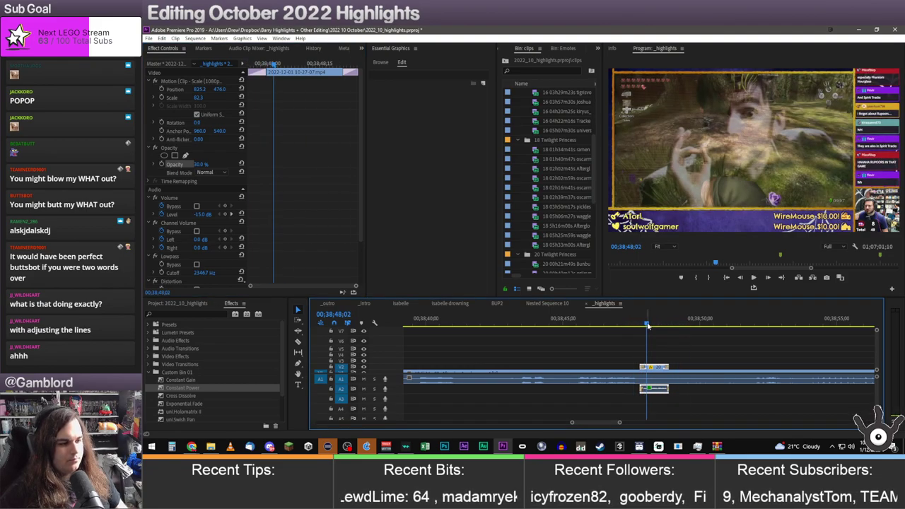
Lengthen the uni.Glitch Transition at the start of the cutaway clip to 6 frames and check the blend
click(646, 368)
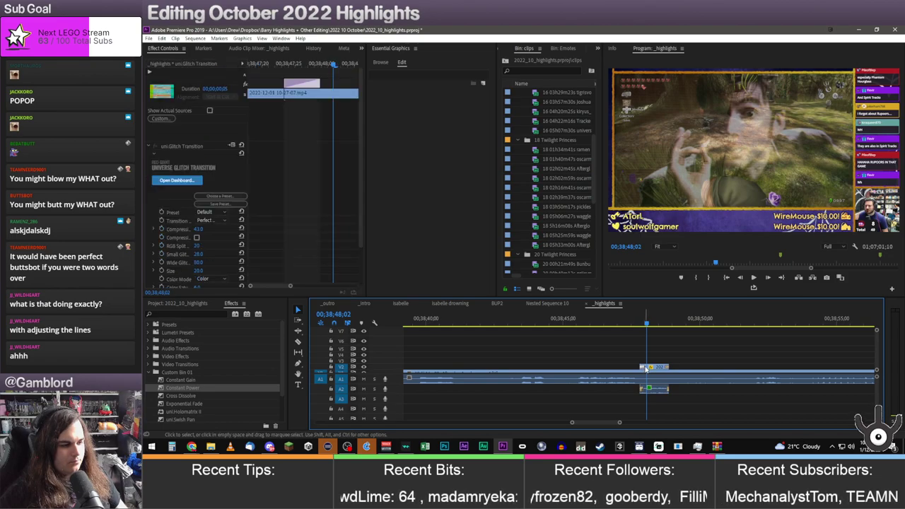
drag(619, 422, 604, 422)
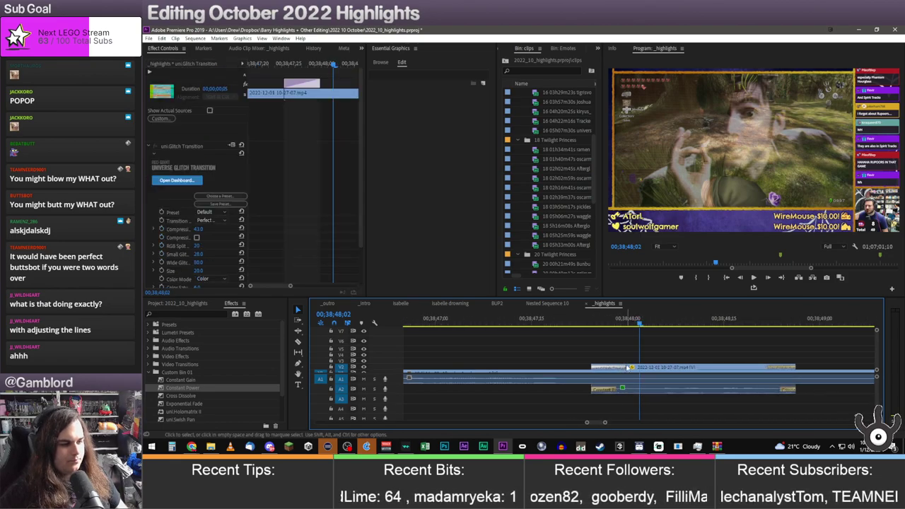
drag(628, 367, 632, 366)
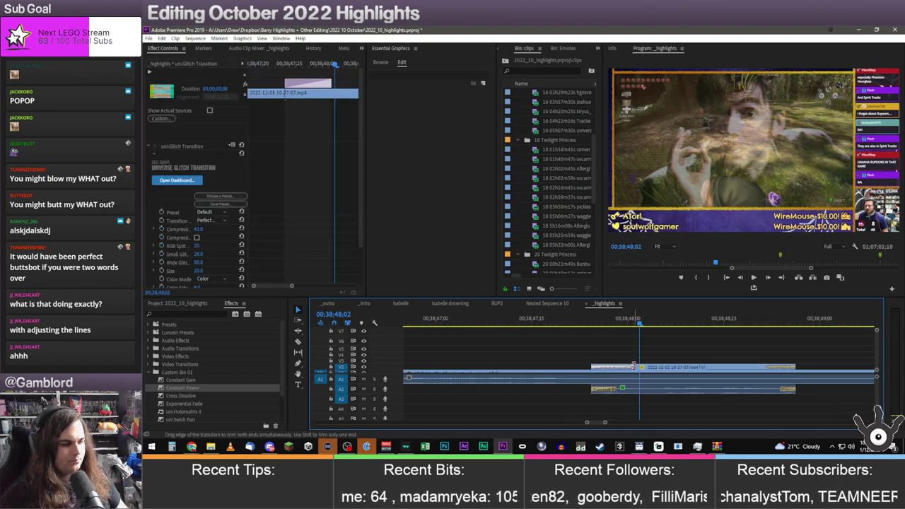
drag(622, 323, 613, 322)
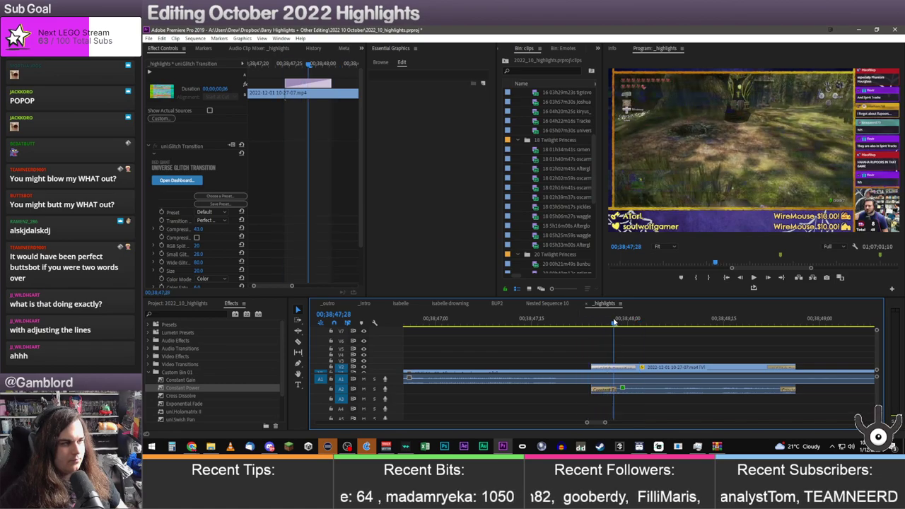
Open Leawo Blu-ray Player, decline the Java Runtime installation and close the player
key(super)
text(b)
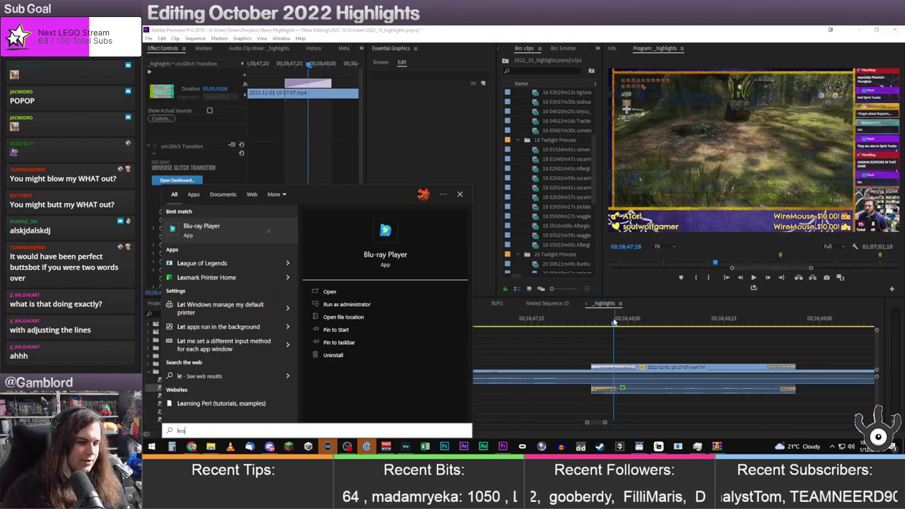
key(Escape)
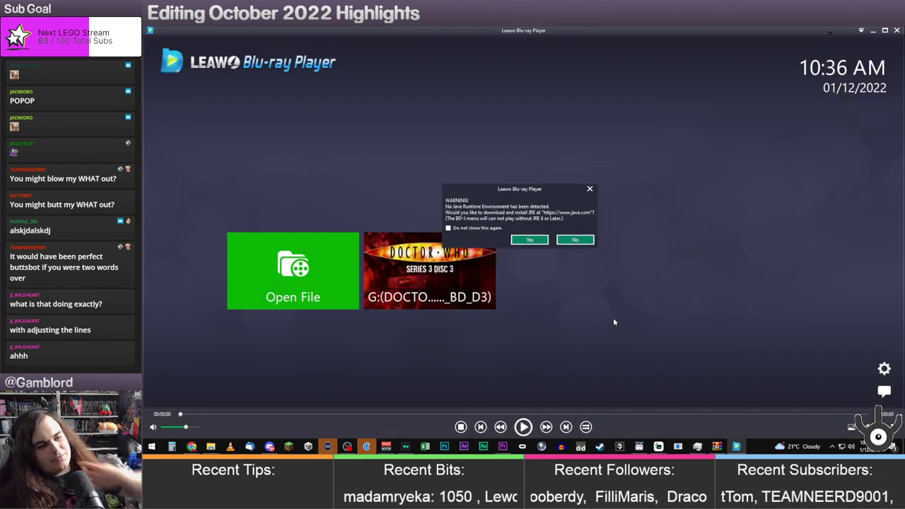
click(584, 243)
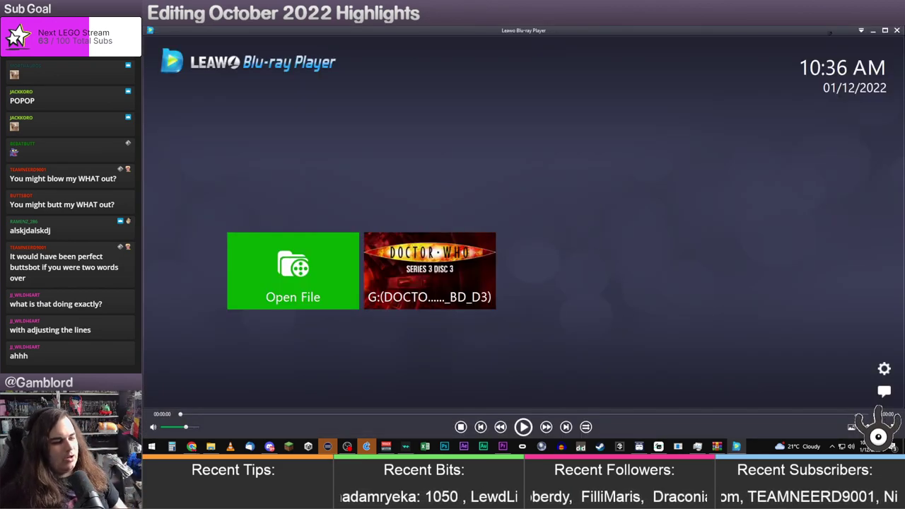
click(894, 31)
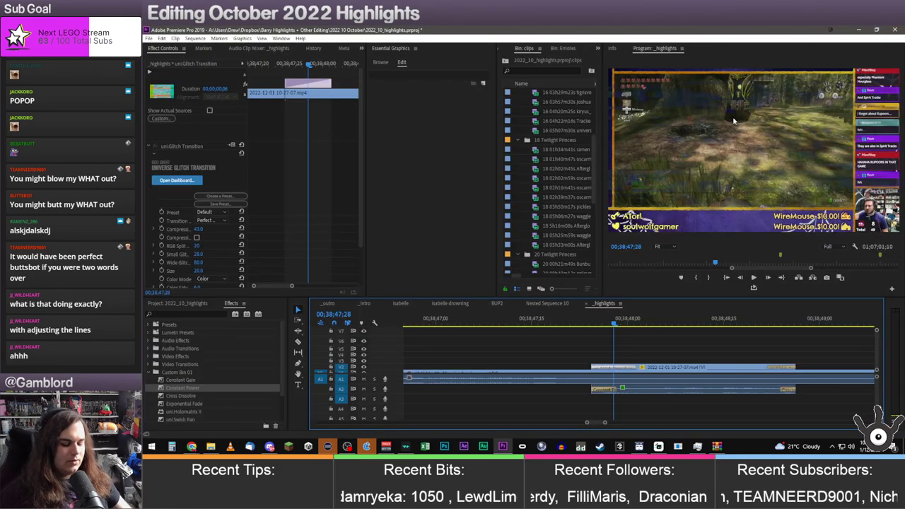
key(super)
text(bl)
key(BackSpace)
key(BackSpace)
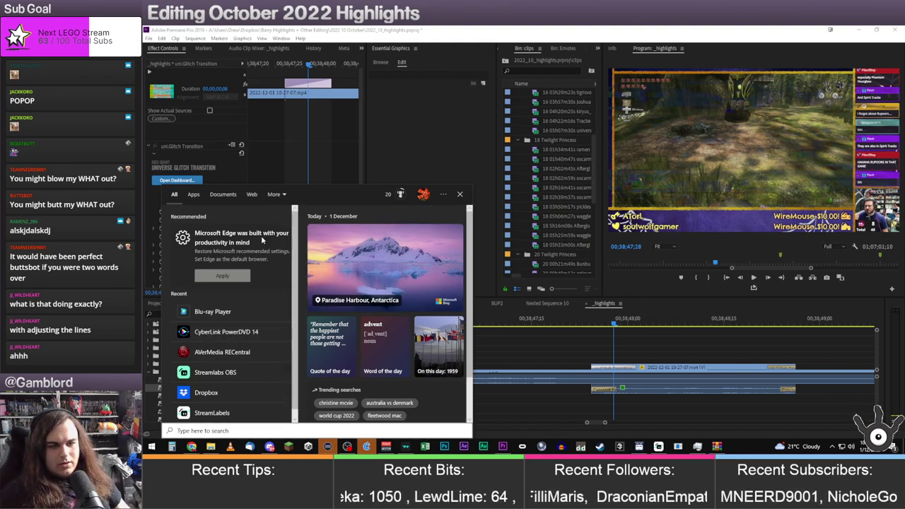
click(551, 427)
Search the installed apps for "blu" and launch Leawo Blu-ray Player again
click(152, 446)
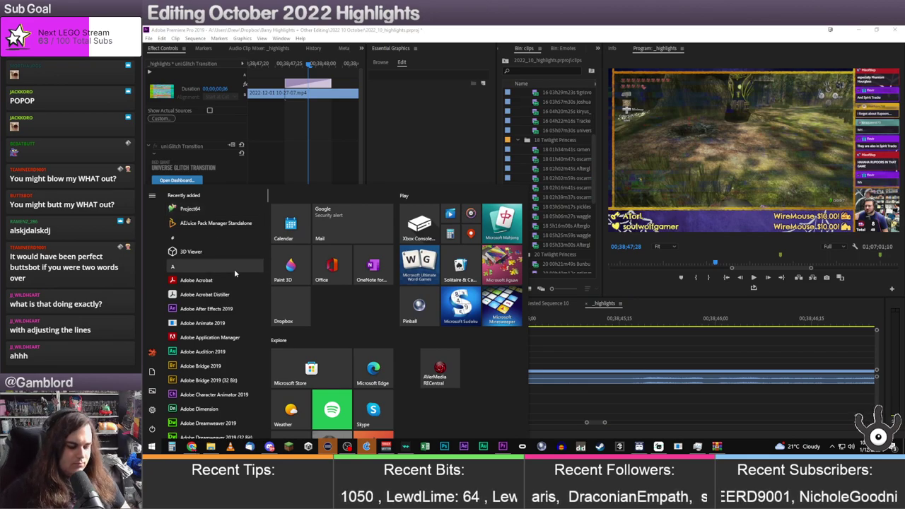
text(blu)
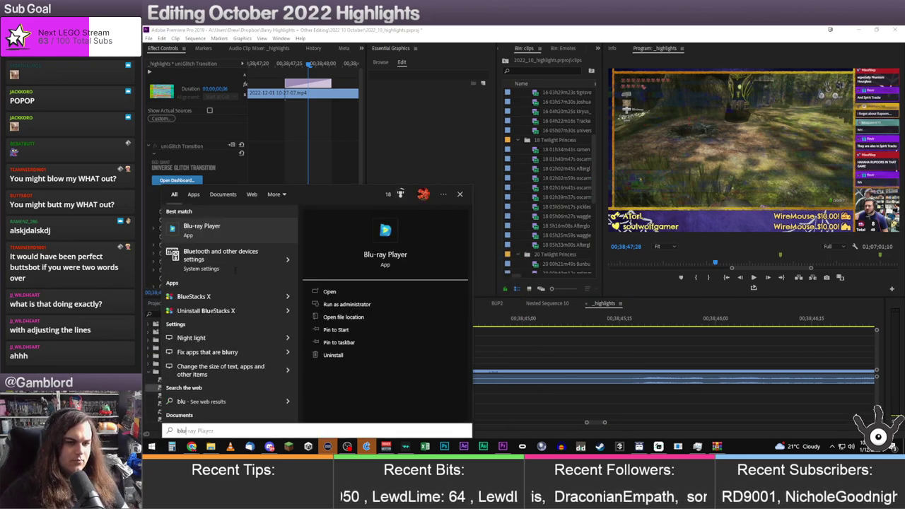
click(218, 230)
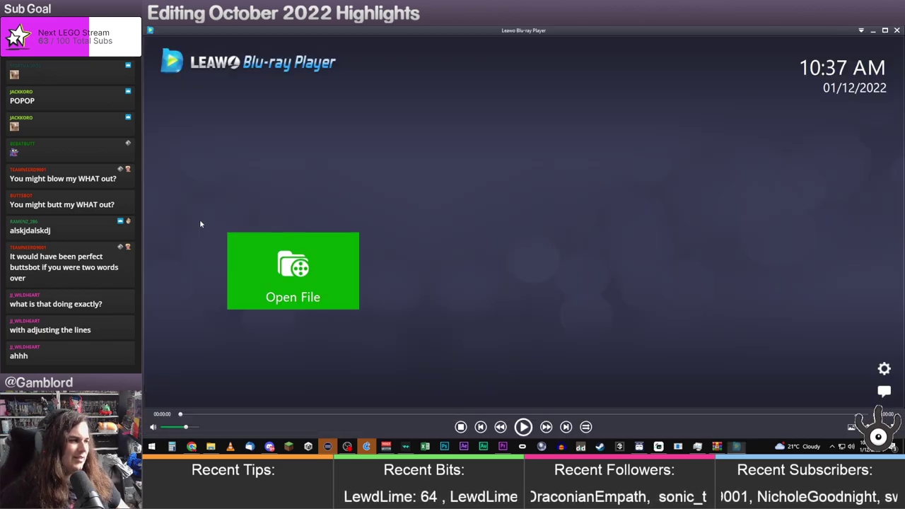
click(532, 241)
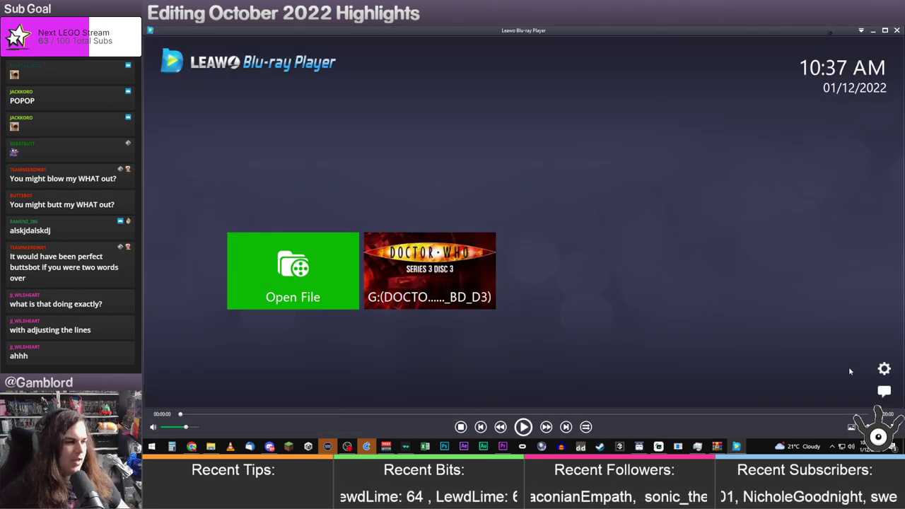
Look through the list of installed programs, including the contents of the Leawo folder
click(151, 446)
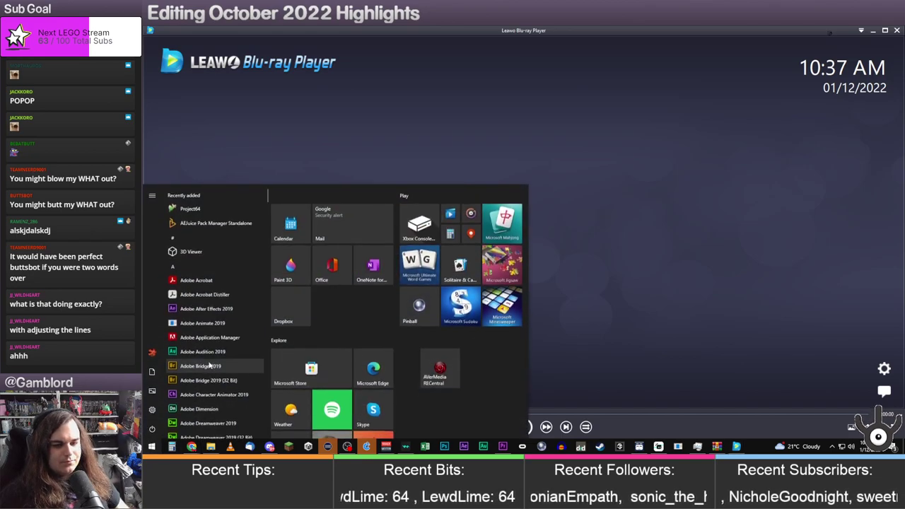
scroll(214, 344, down, 15)
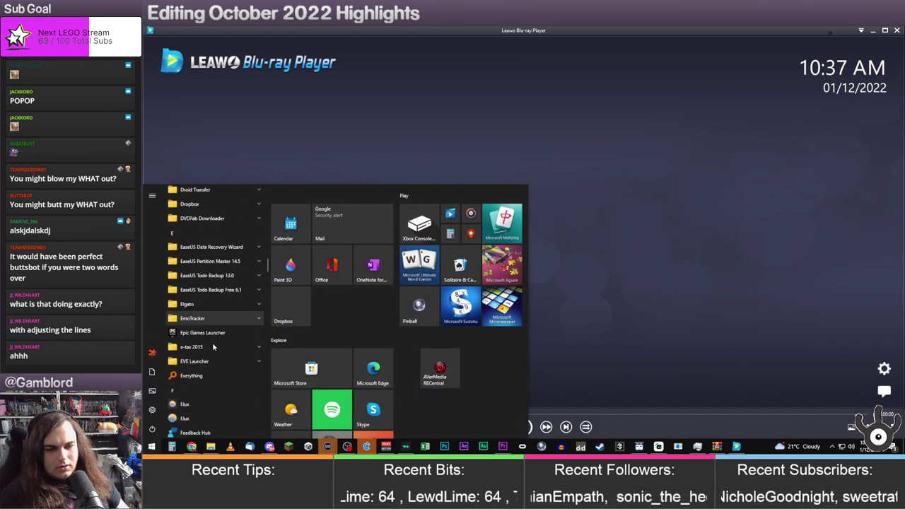
scroll(212, 342, down, 10)
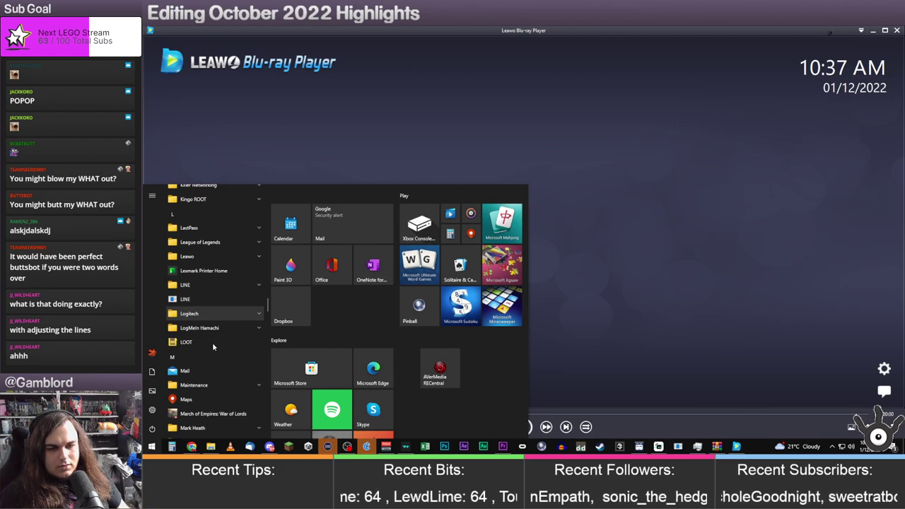
click(208, 256)
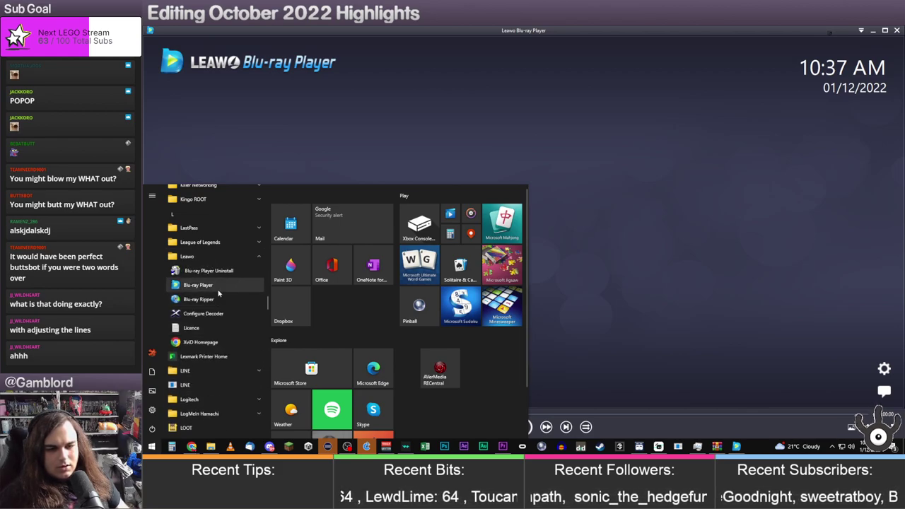
scroll(219, 294, down, 10)
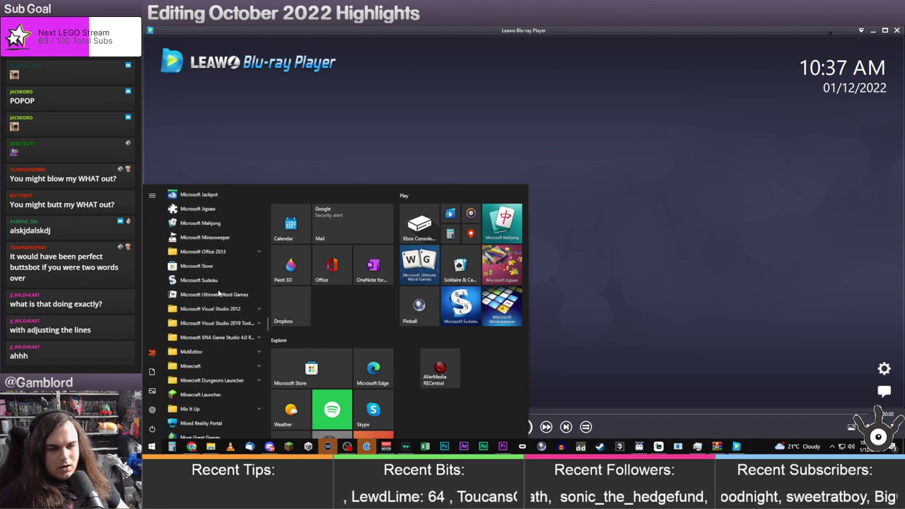
scroll(218, 294, down, 8)
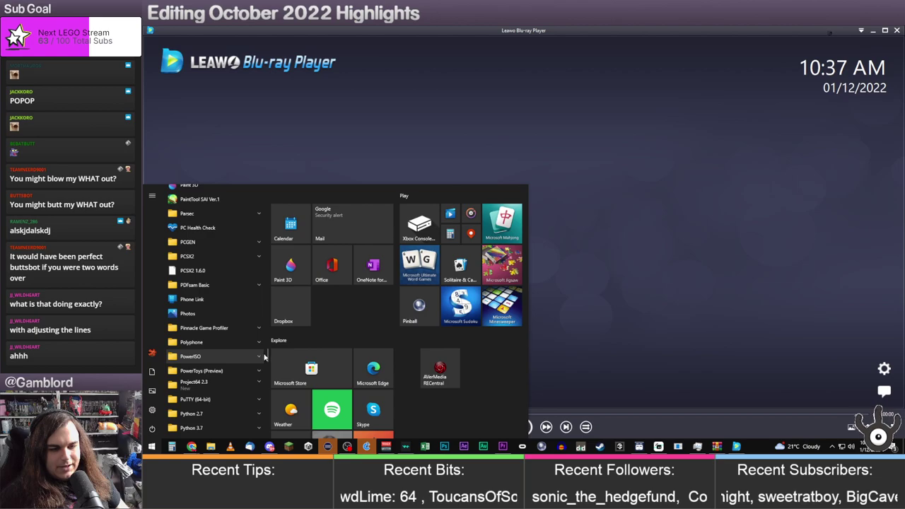
drag(264, 359, 275, 224)
scroll(275, 225, up, 5)
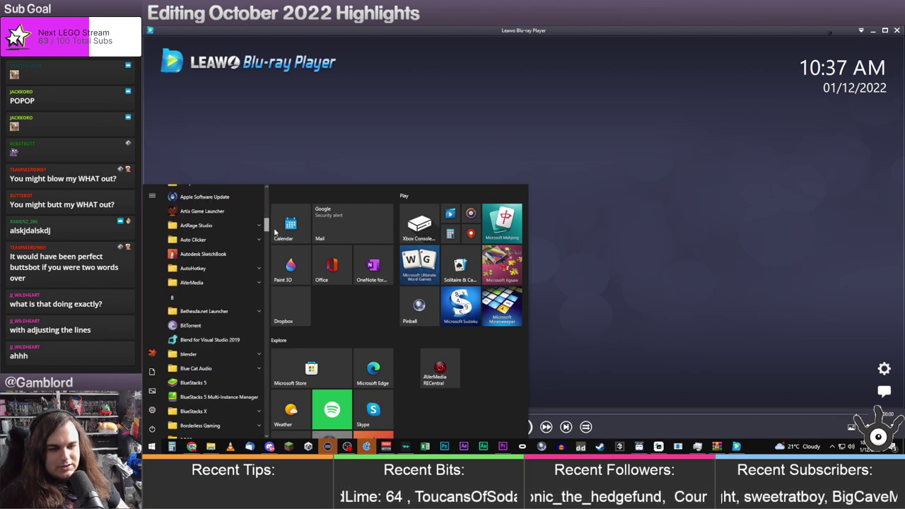
scroll(278, 225, up, 2)
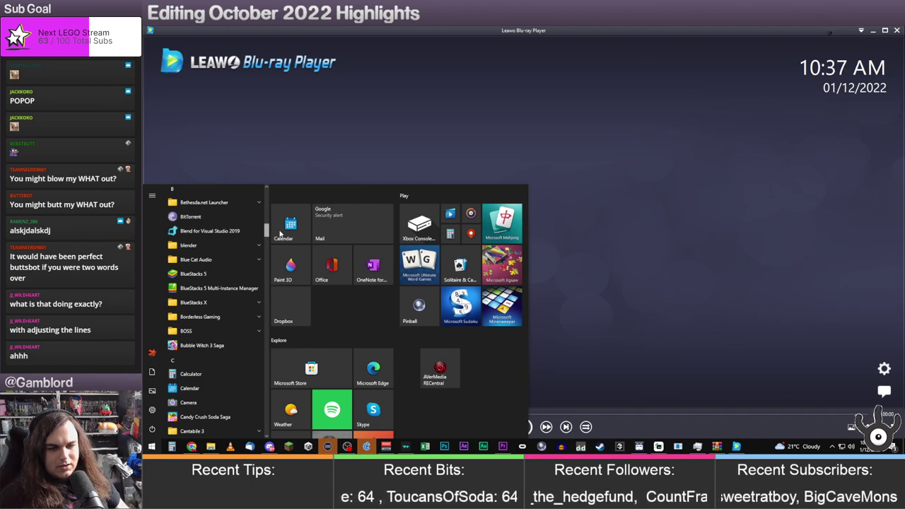
scroll(281, 234, up, 5)
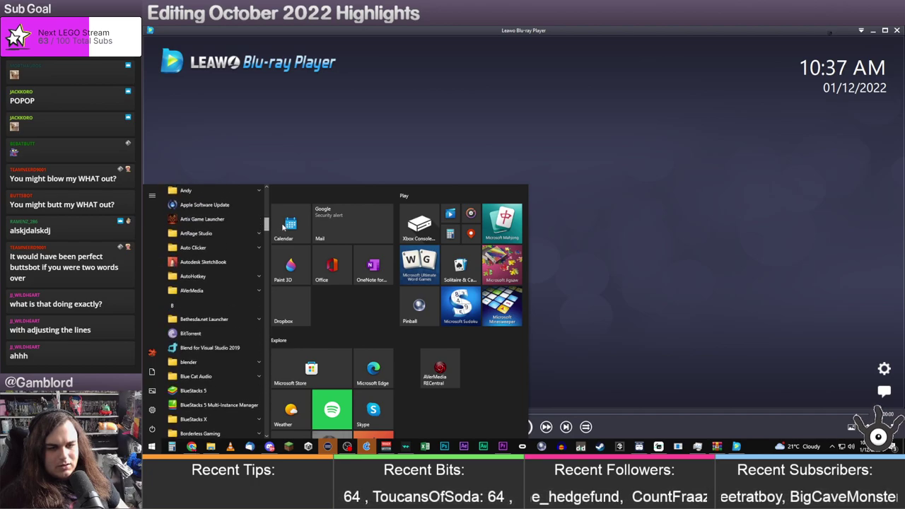
scroll(283, 223, up, 2)
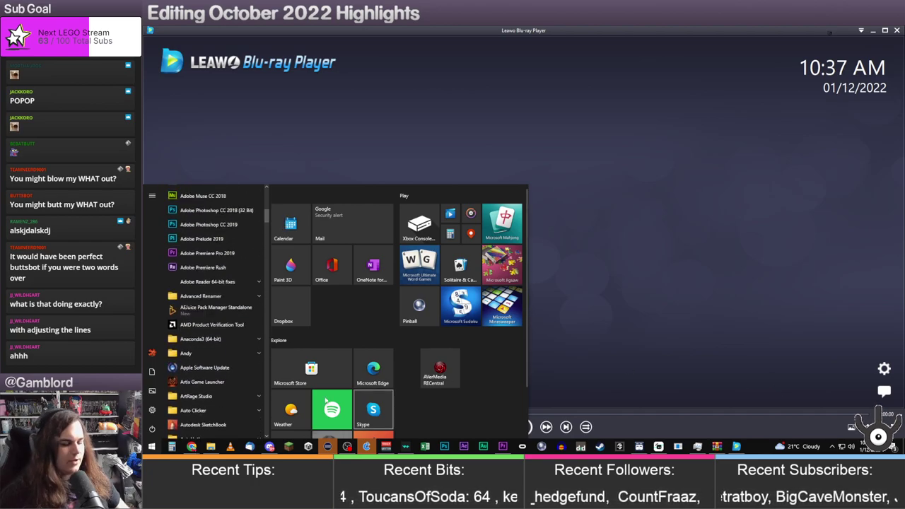
Find blurayplayer_setup.exe in the Recycle Bin and restore it to its original folder
click(211, 446)
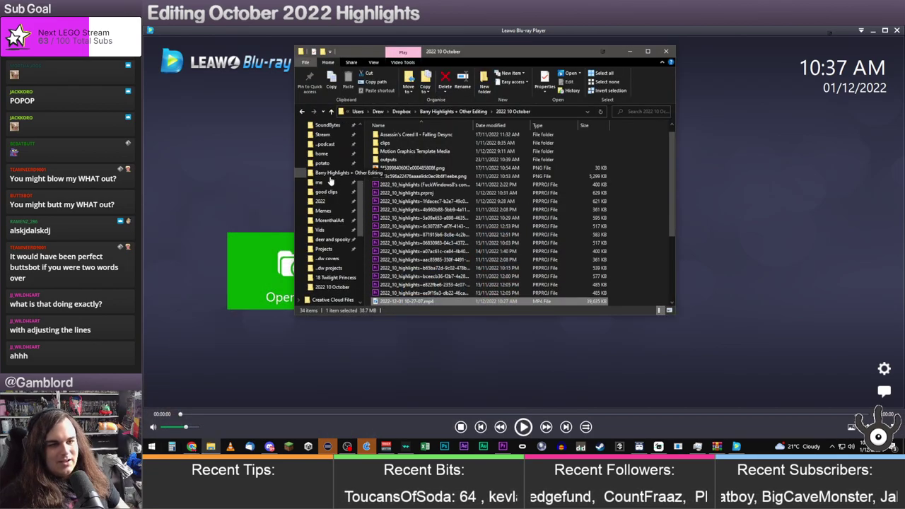
scroll(347, 136, up, 2)
click(327, 219)
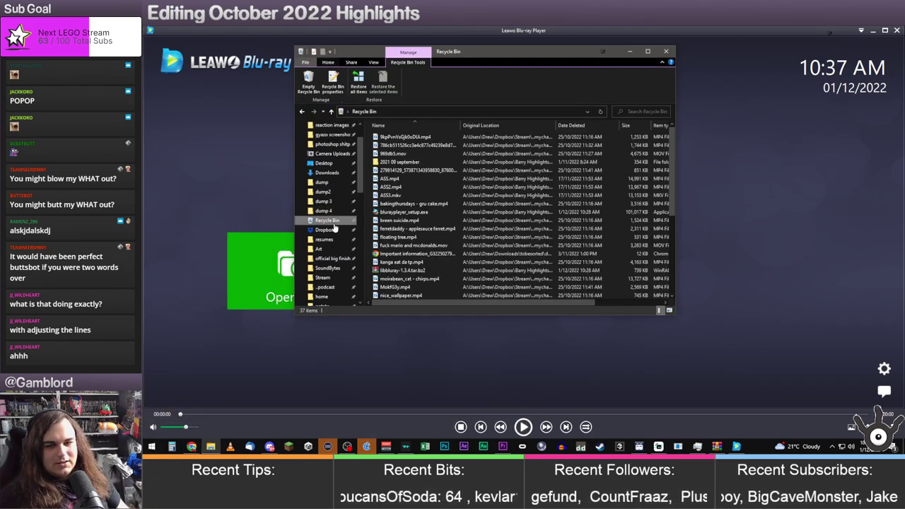
scroll(432, 158, down, 6)
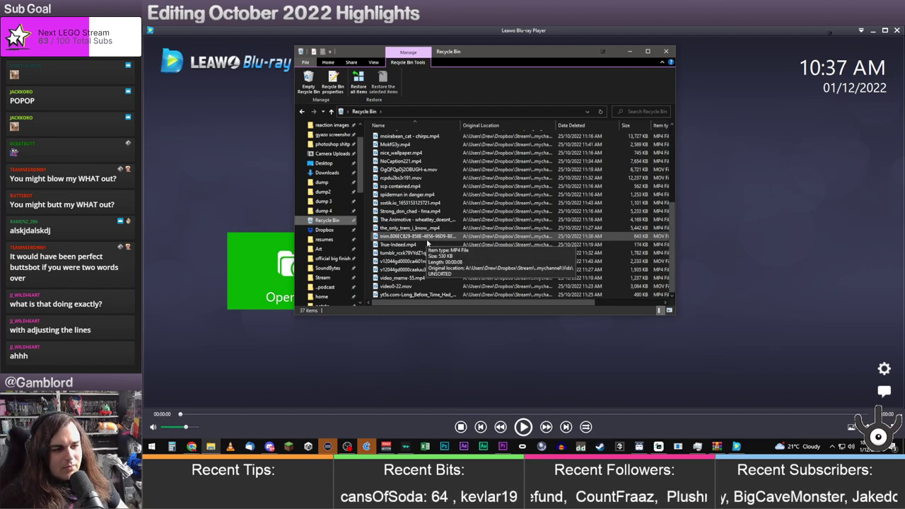
scroll(426, 239, up, 4)
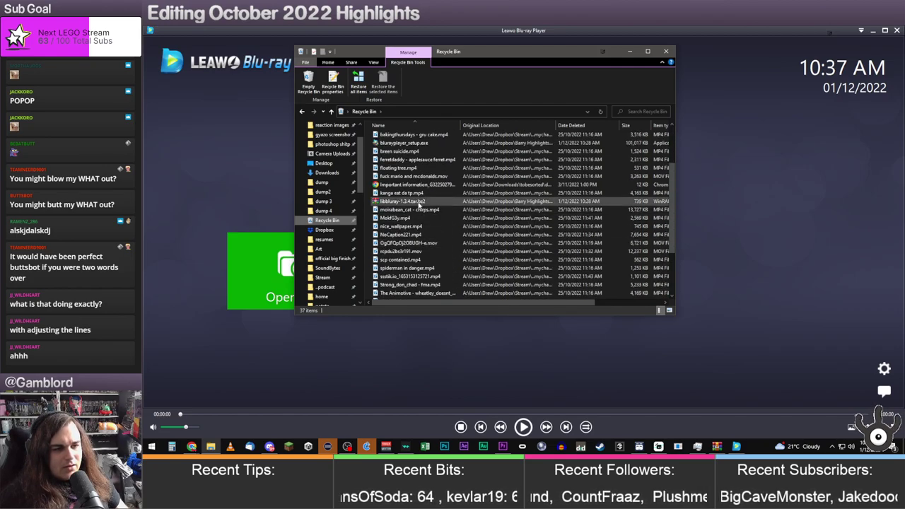
double_click(406, 167)
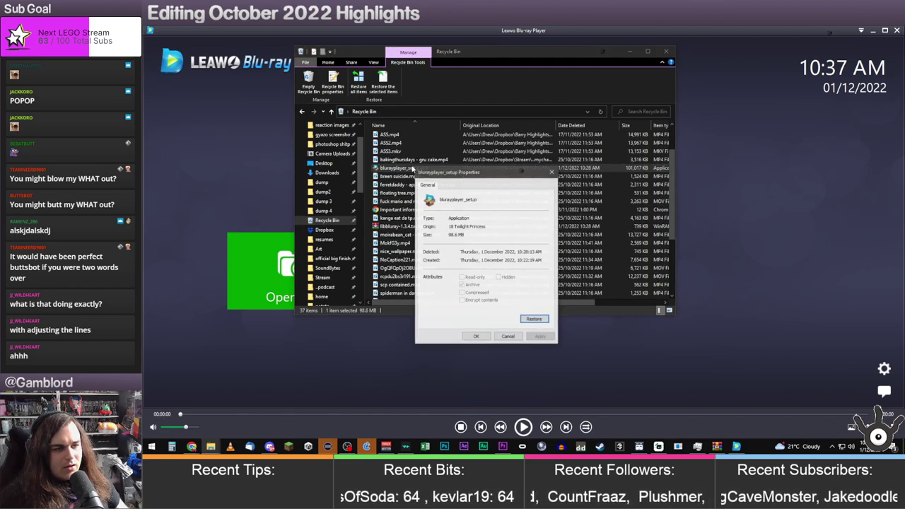
click(526, 320)
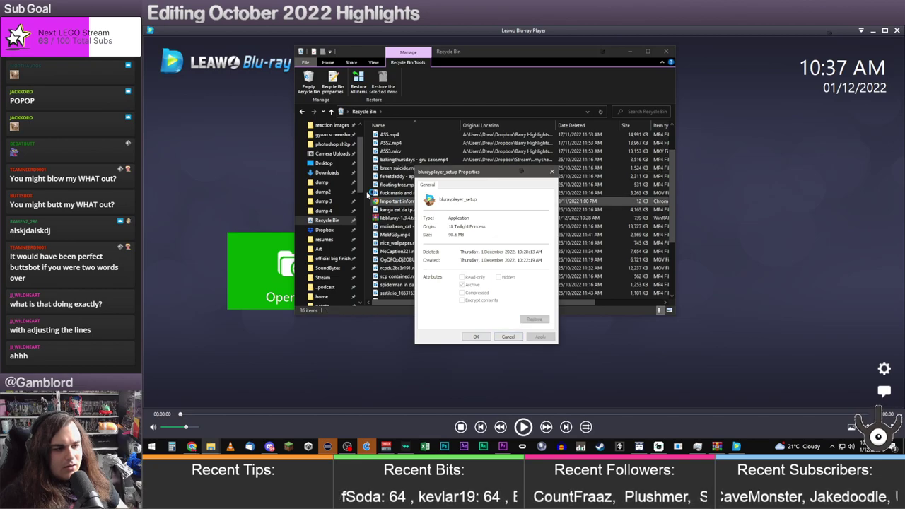
Run blurayplayer_setup.exe from the October clips folder 18 Twilight Princess and close the other Leawo Blu-ray Player window
scroll(332, 233, down, 4)
click(332, 210)
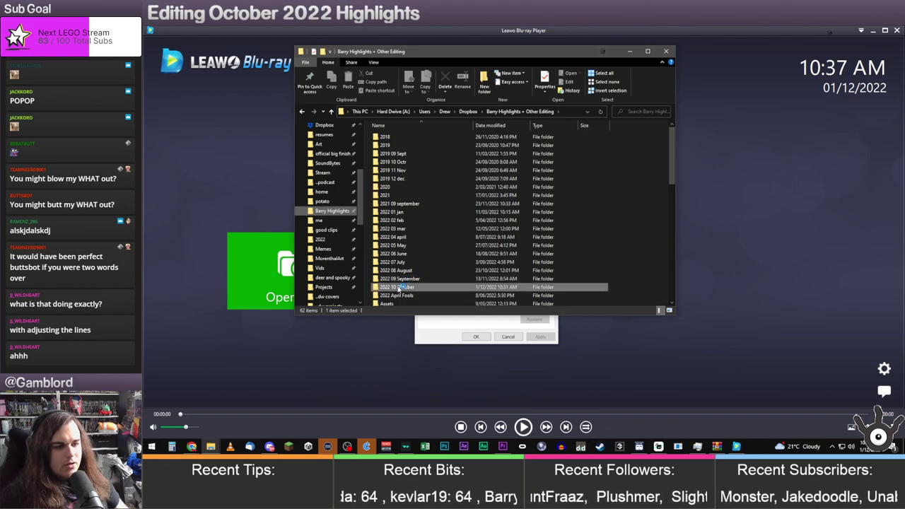
double_click(392, 287)
double_click(387, 153)
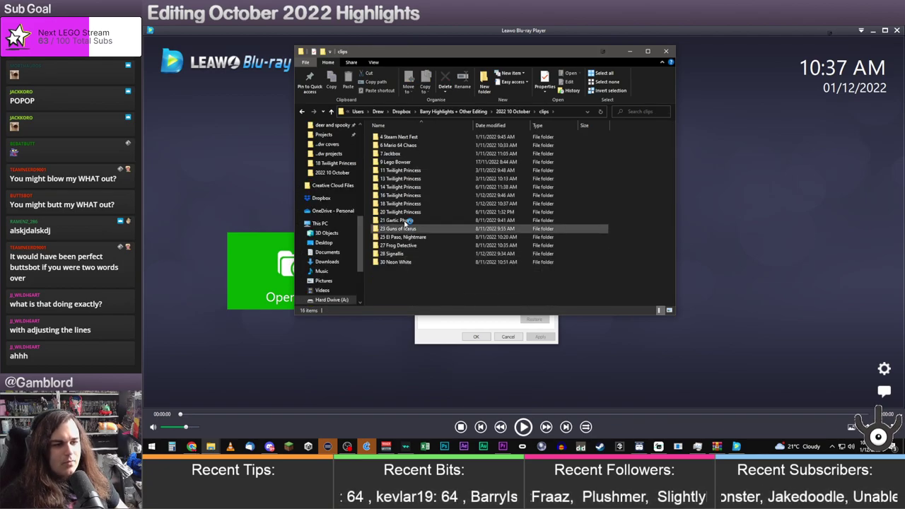
double_click(403, 195)
click(503, 111)
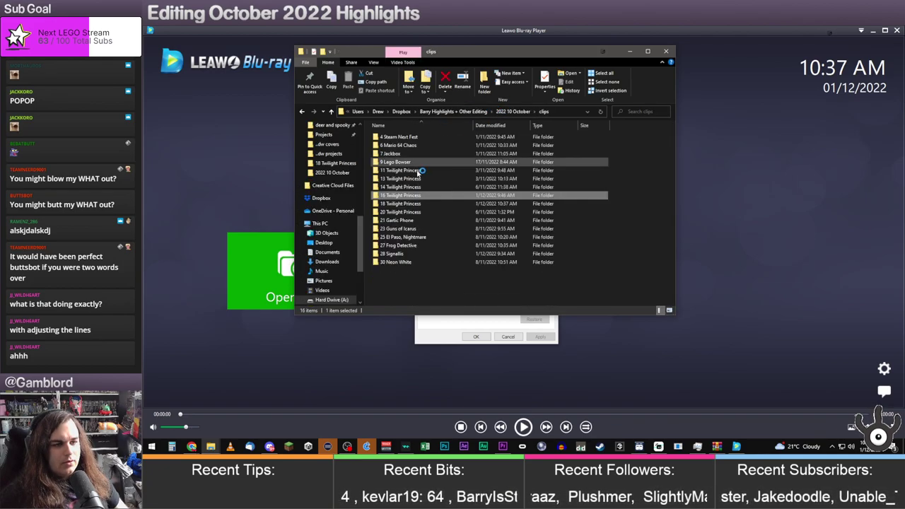
double_click(421, 203)
double_click(563, 205)
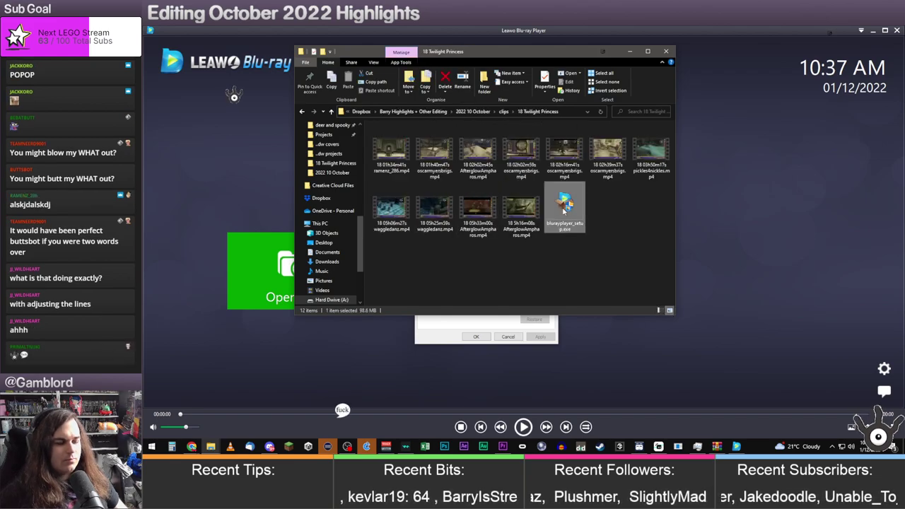
click(896, 31)
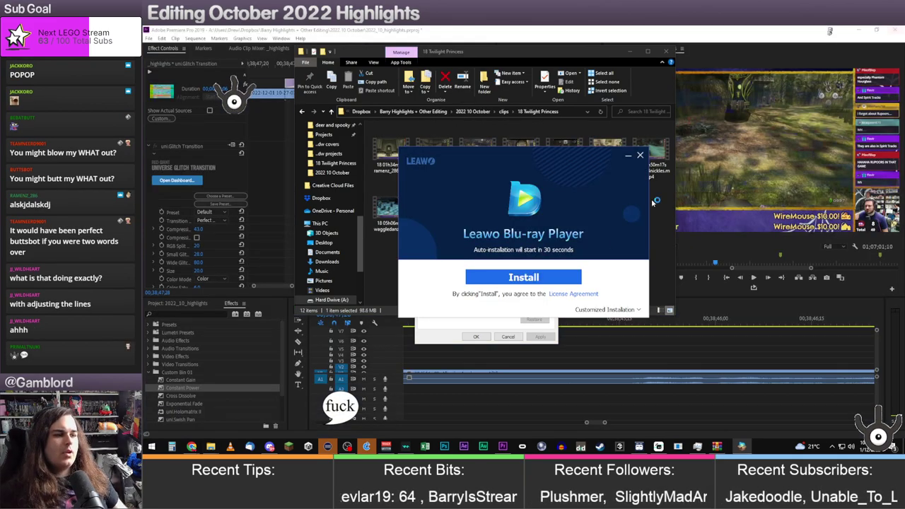
Check the installation folder in the setup's customized options and exit the setup without installing
click(638, 310)
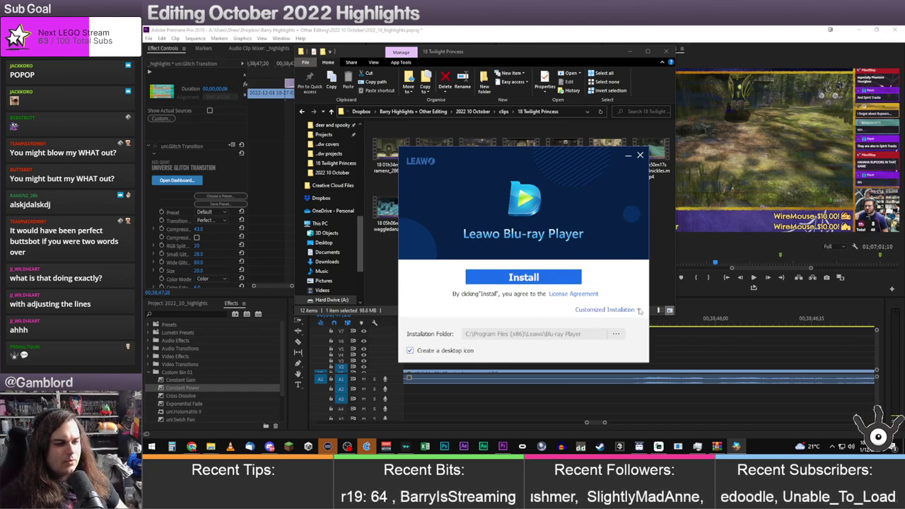
click(638, 310)
click(639, 155)
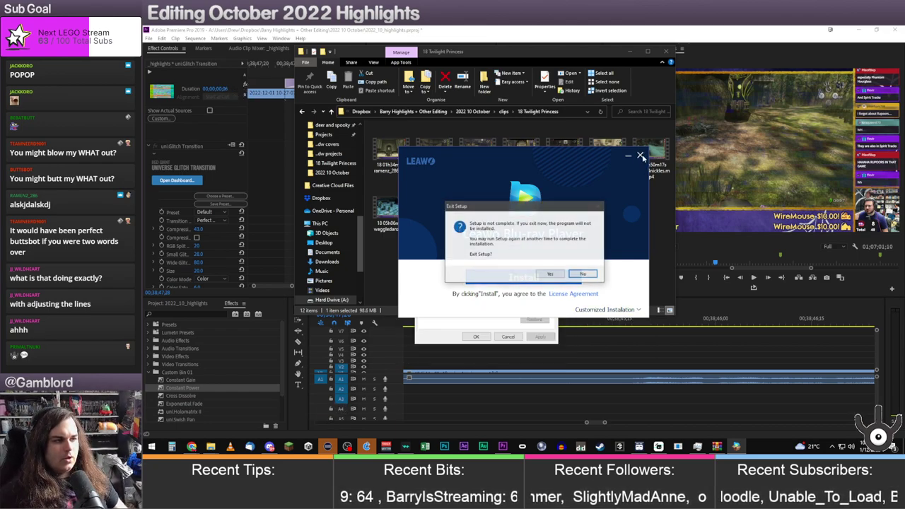
click(539, 277)
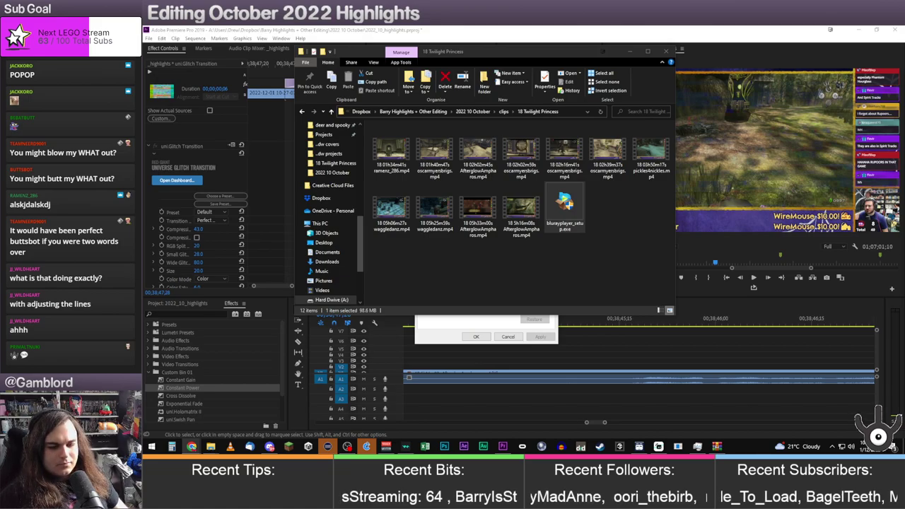
Close the leftover properties window of blurayplayer_setup
mouse_move(210, 446)
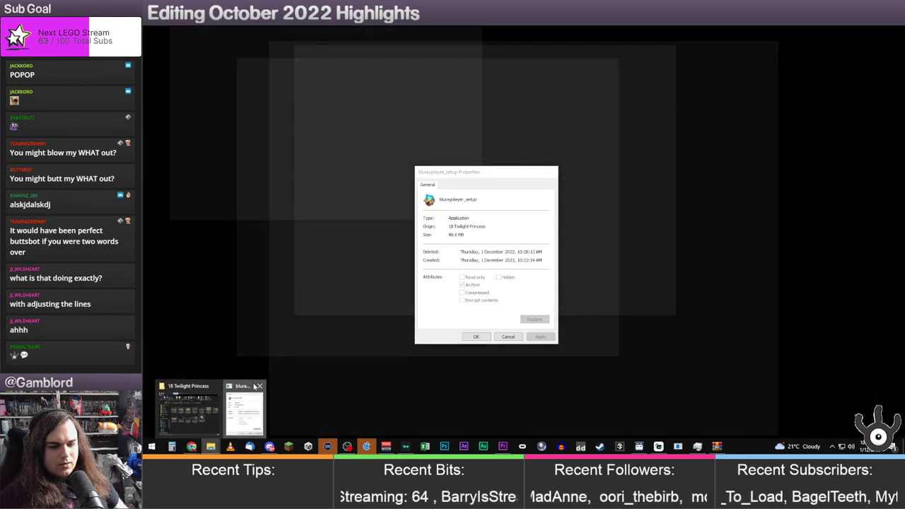
click(232, 422)
click(508, 337)
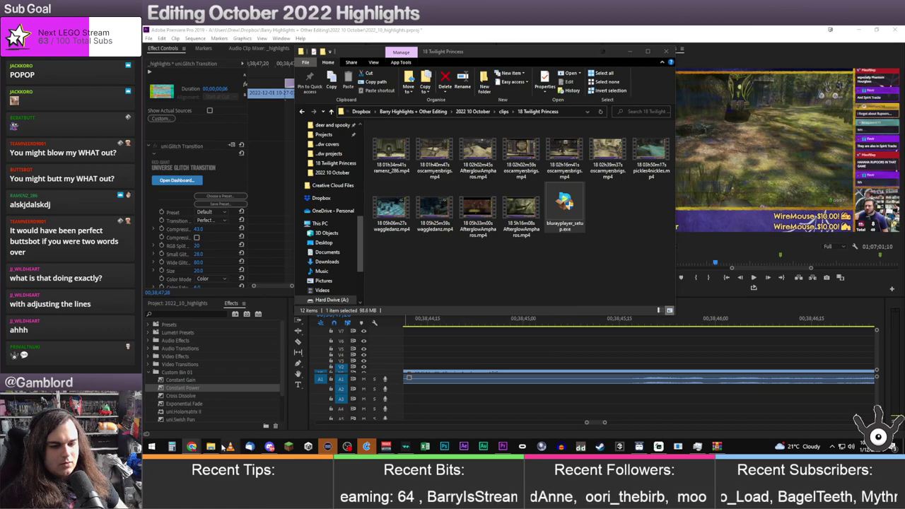
Open the folder C:\Program Files (x86)\Leawo\Blu-ray Player
scroll(332, 234, down, 3)
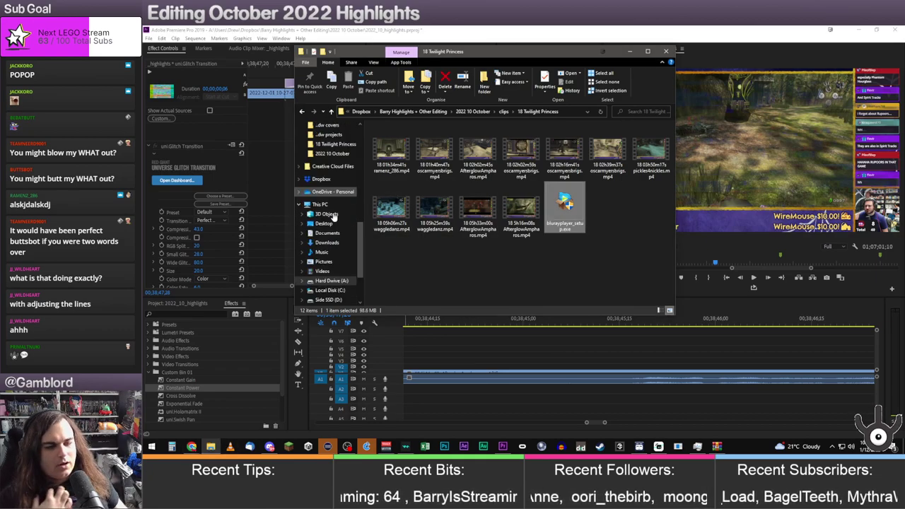
click(329, 226)
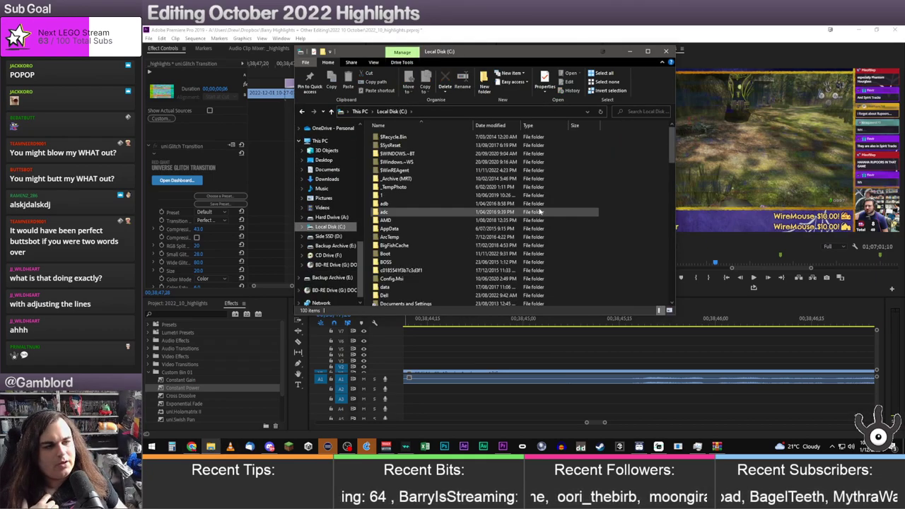
scroll(419, 227, down, 2)
scroll(417, 229, down, 4)
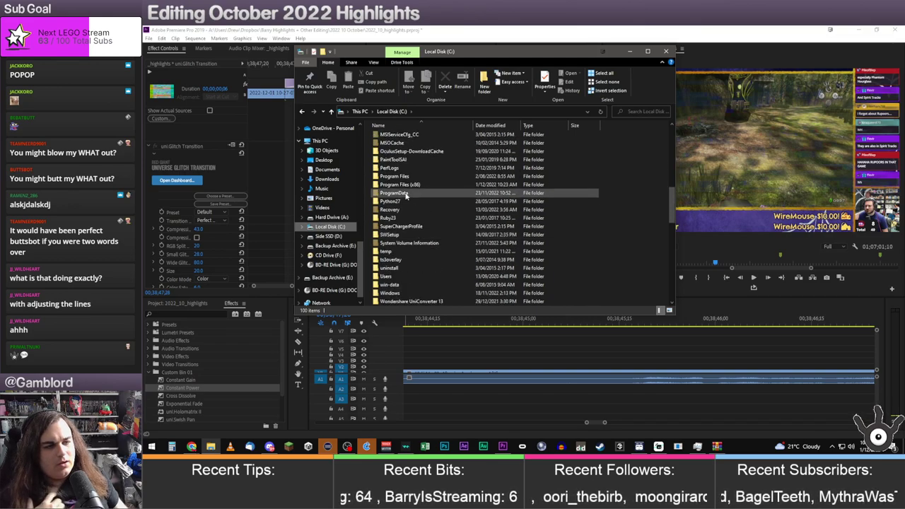
double_click(407, 188)
scroll(413, 210, down, 6)
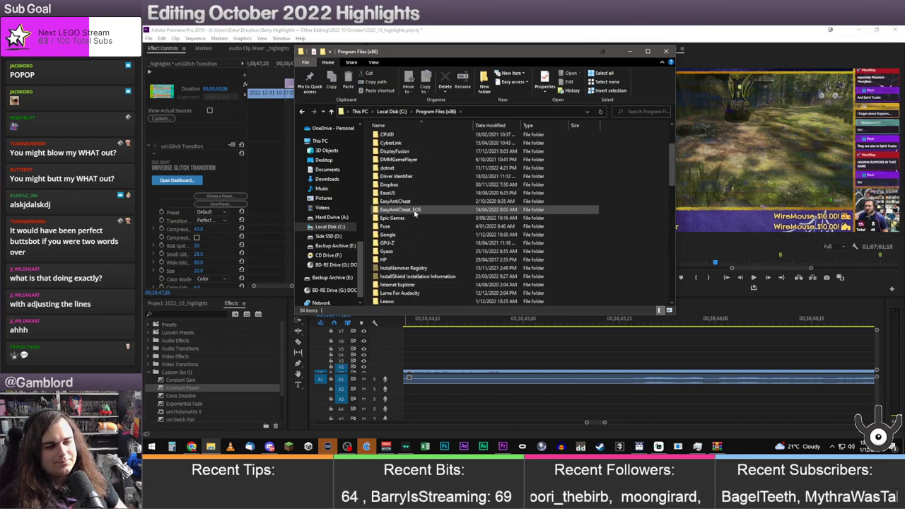
double_click(399, 226)
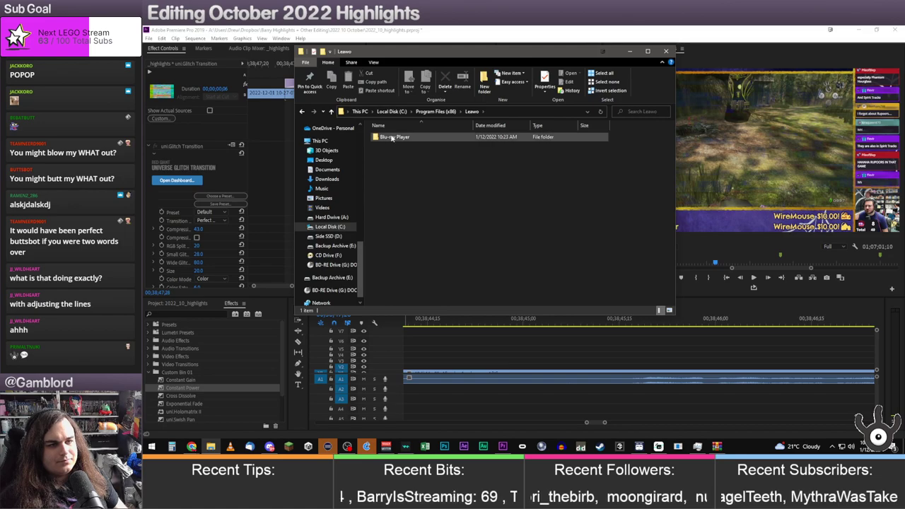
double_click(392, 134)
Launch Leawo Blu-ray Player.exe from its program folder and decline the Java Runtime installation
scroll(434, 231, down, 5)
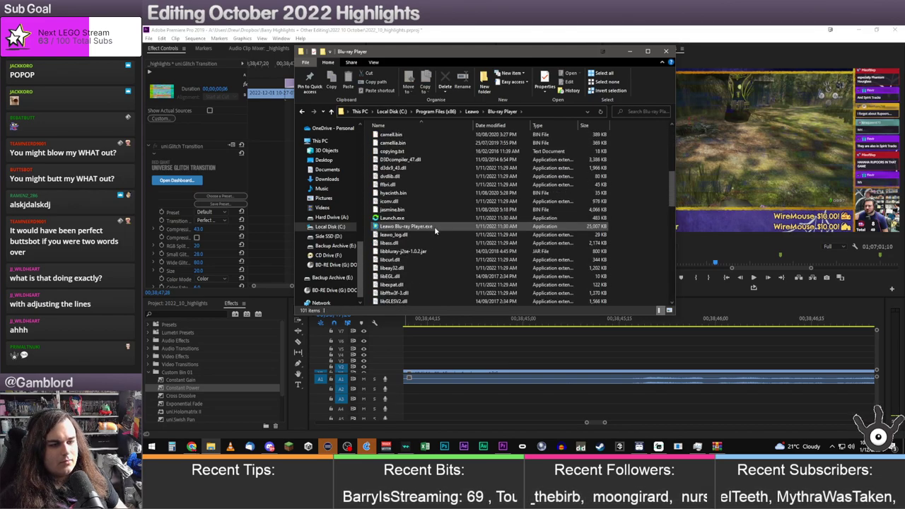
click(410, 227)
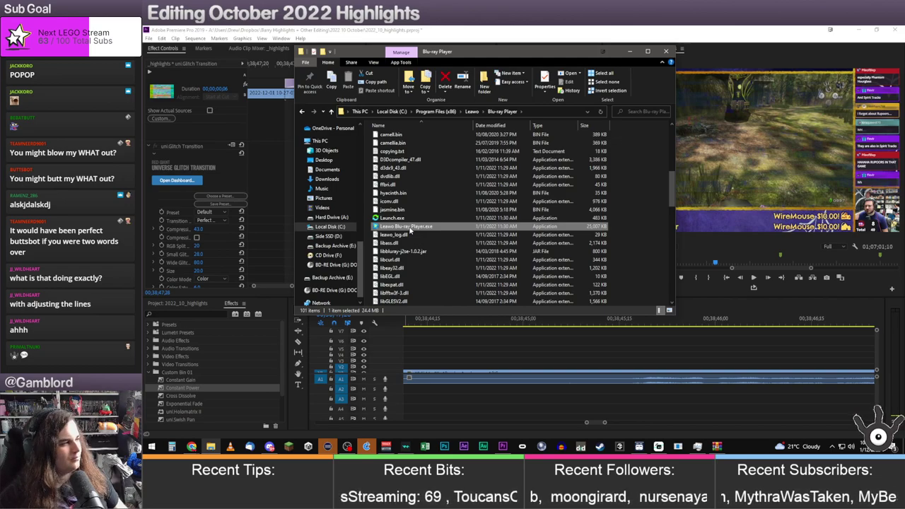
double_click(409, 226)
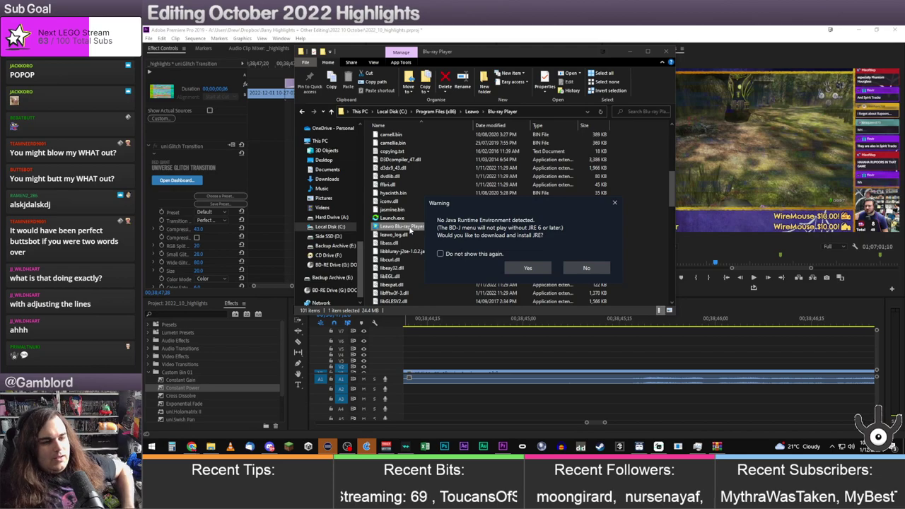
click(588, 269)
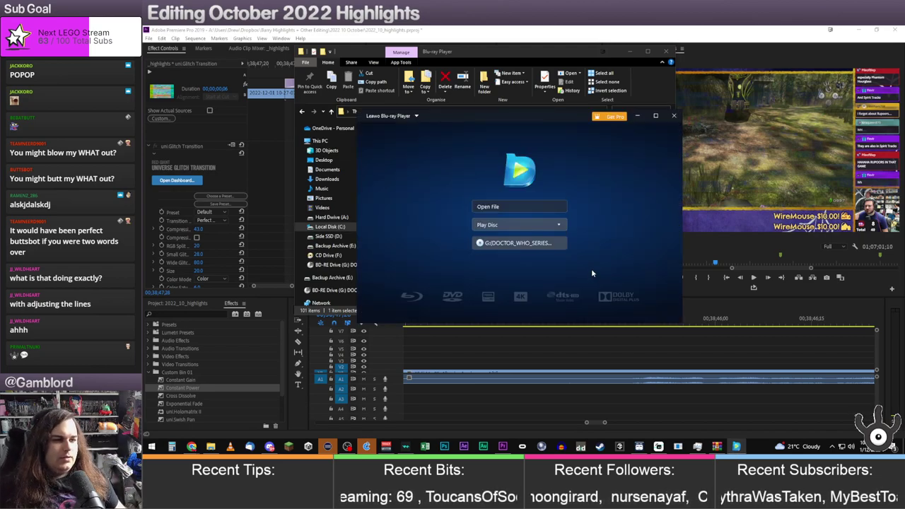
Play the Doctor Who disc in drive G: and look at the player's video settings
click(515, 243)
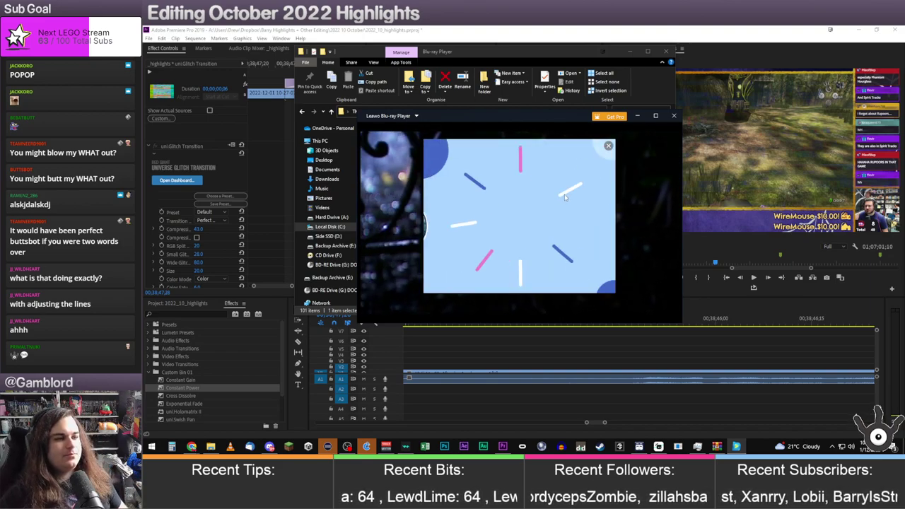
right_click(625, 144)
mouse_move(651, 164)
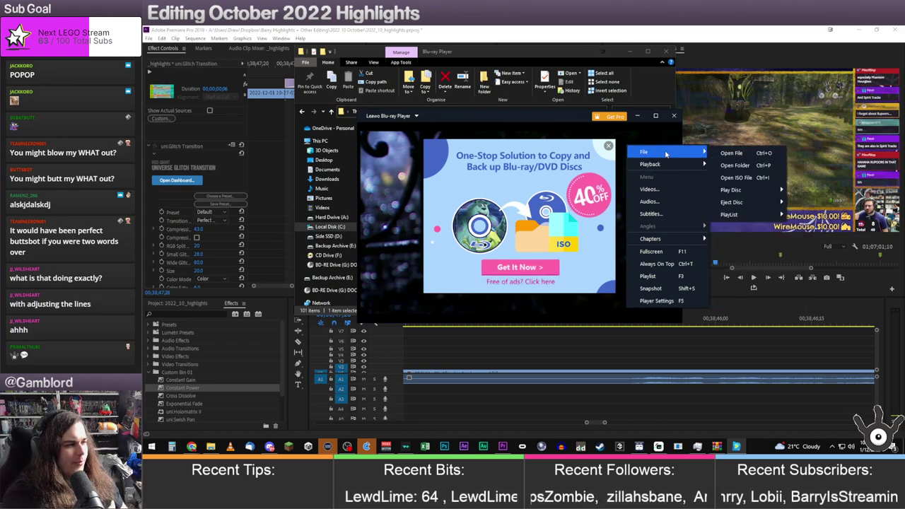
click(650, 189)
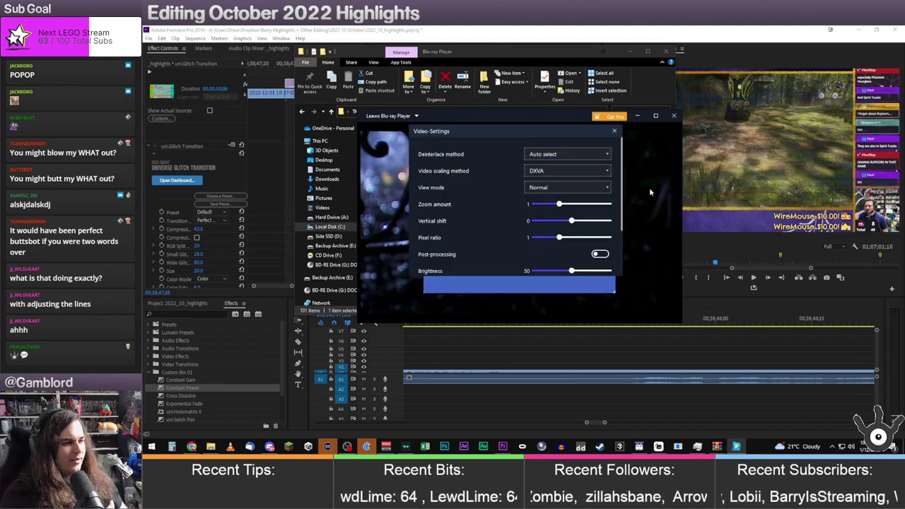
click(615, 132)
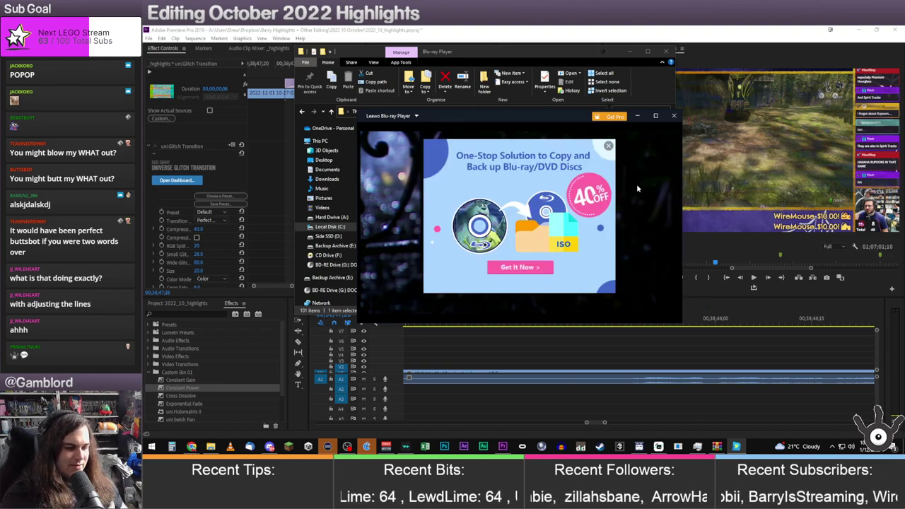
Dismiss the advert and, with the player window maximized, jump to Chapter 52 of the disc
click(611, 148)
click(657, 116)
right_click(605, 139)
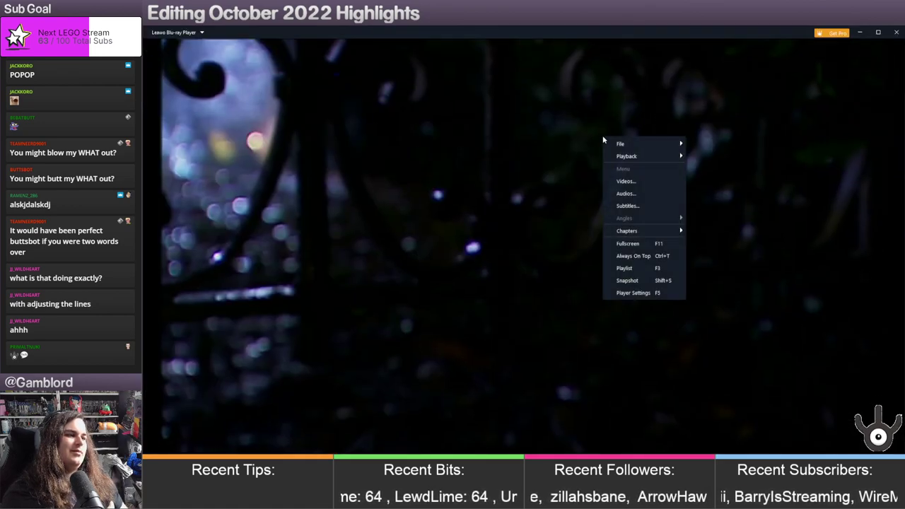
mouse_move(620, 144)
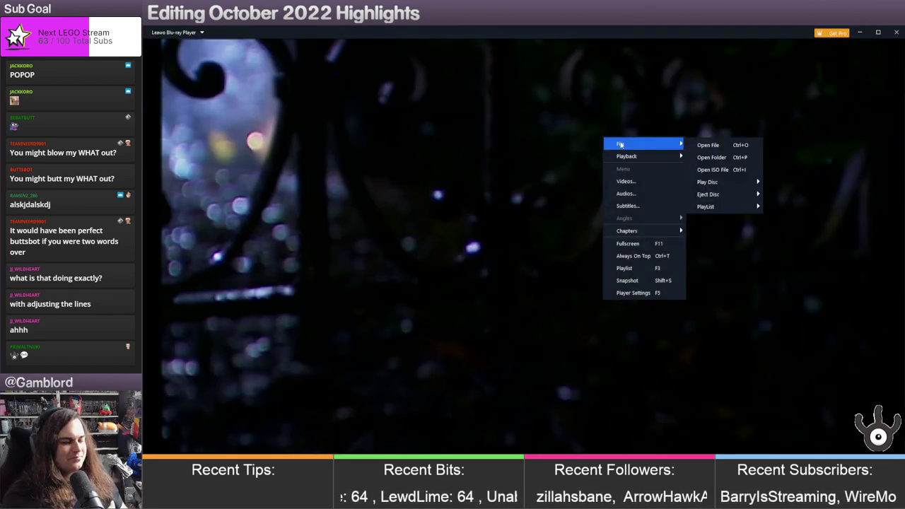
mouse_move(644, 231)
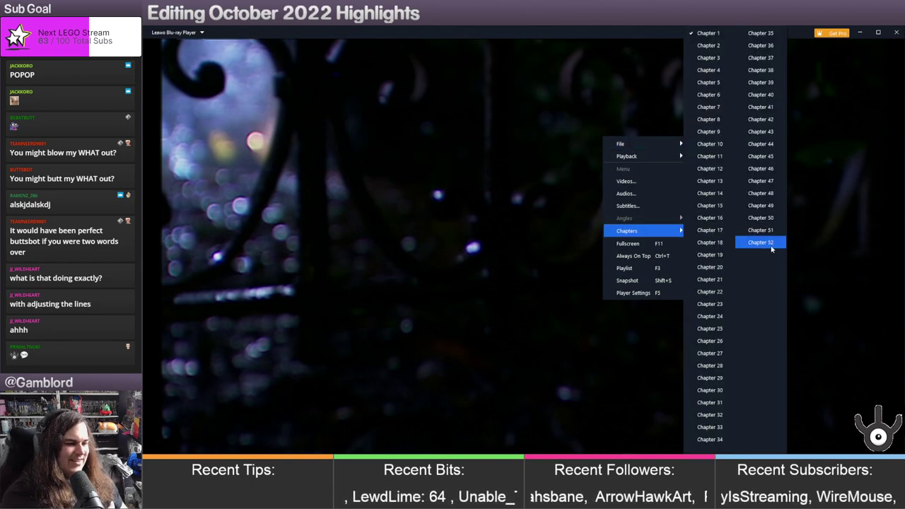
click(769, 243)
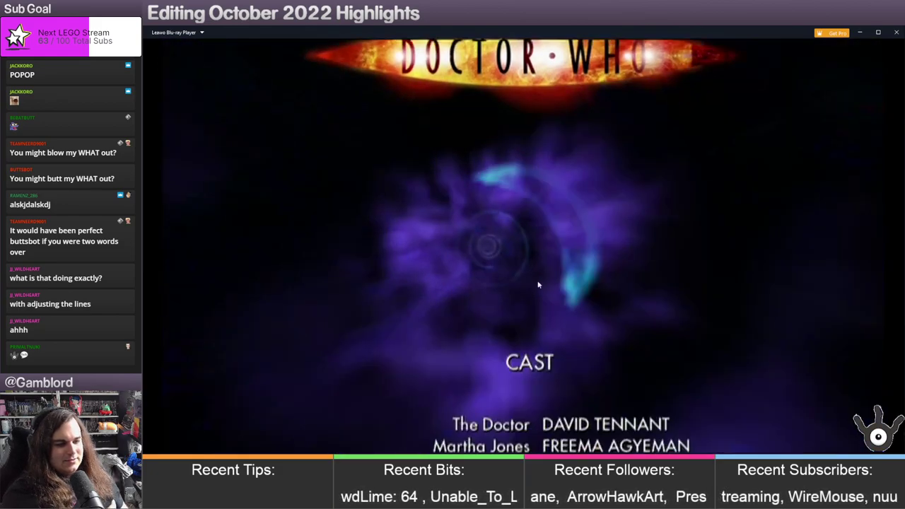
Try jumping from the cast credits to Chapter 52 once more
right_click(518, 221)
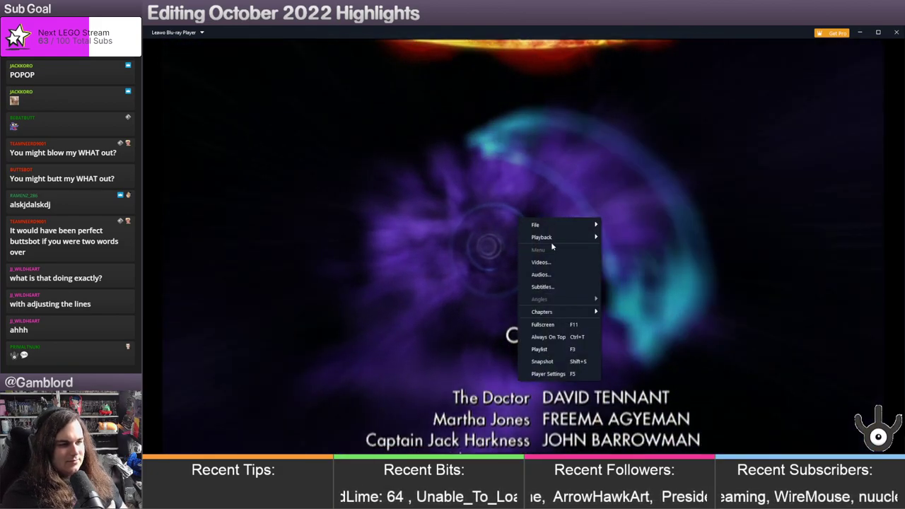
mouse_move(559, 238)
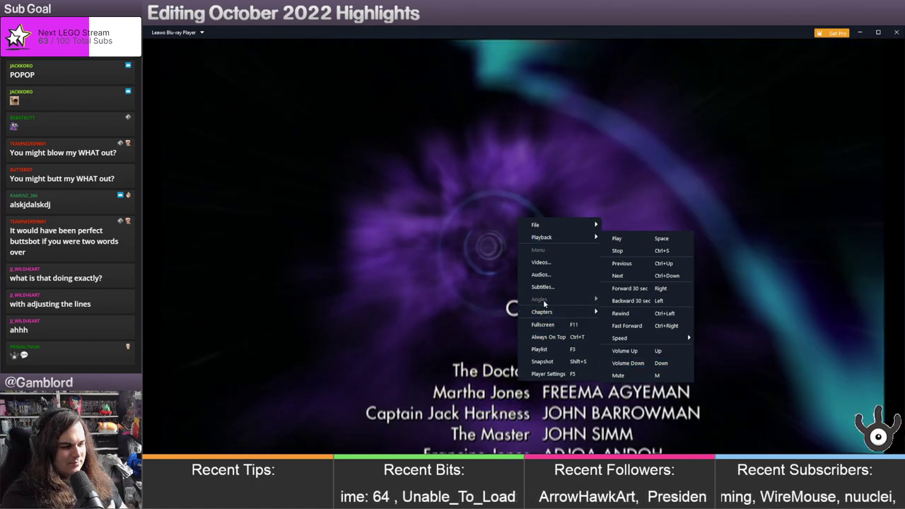
mouse_move(559, 311)
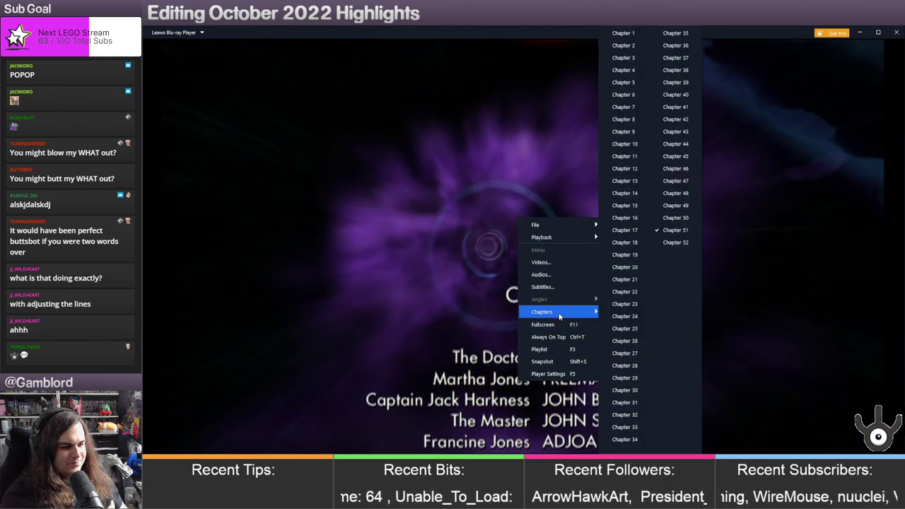
click(673, 242)
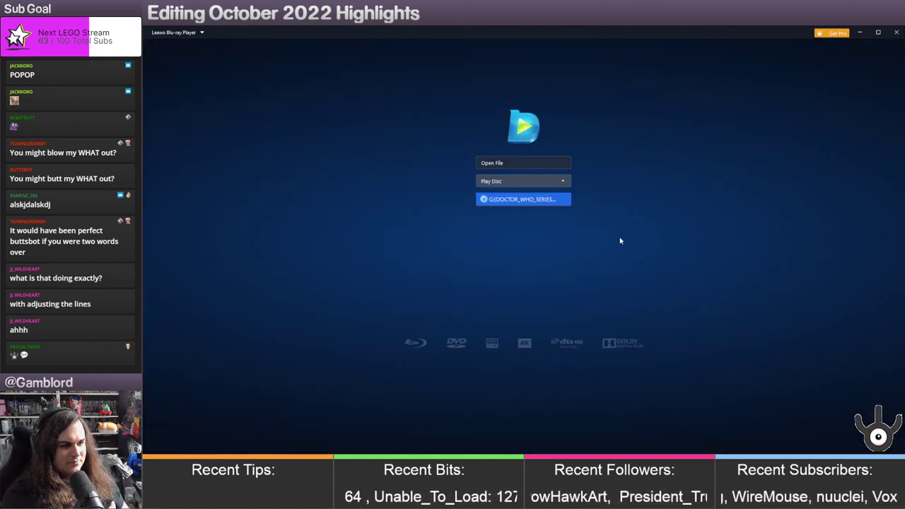
Restart the Doctor Who disc in drive G: and play Title 804 from its playlist
click(515, 200)
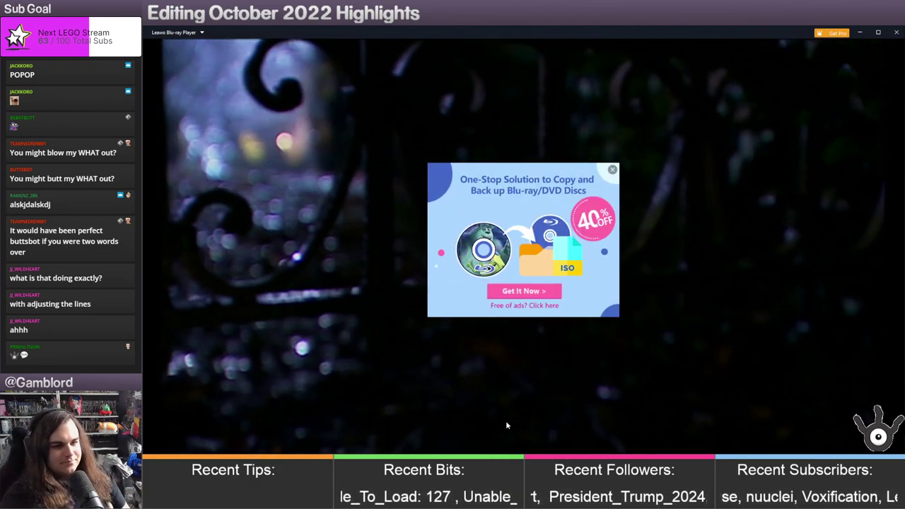
right_click(506, 423)
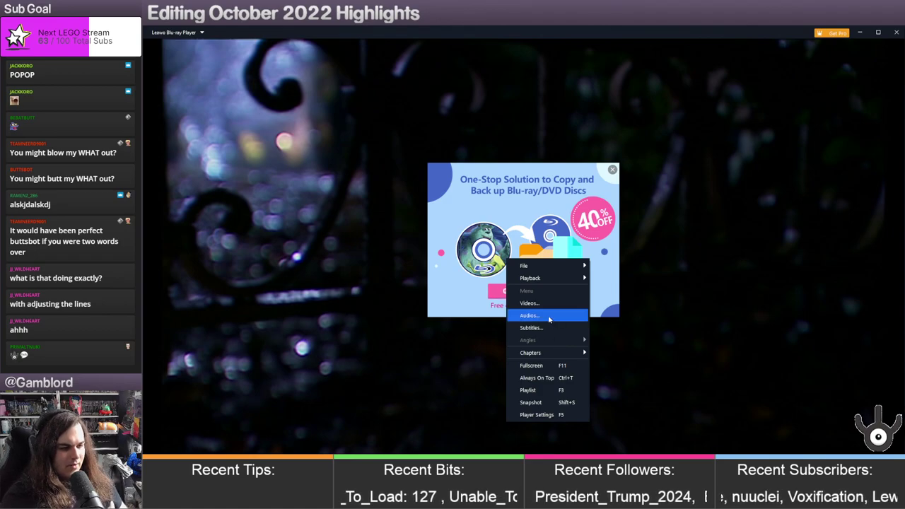
click(565, 390)
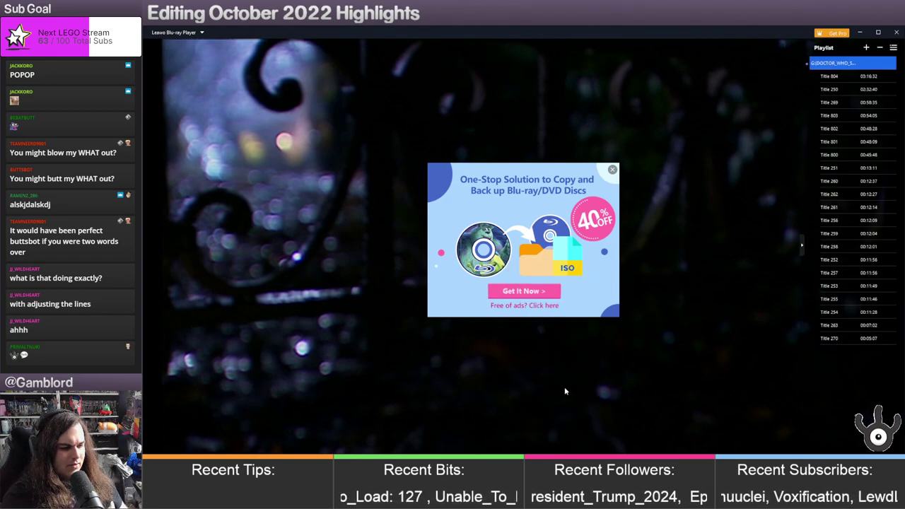
double_click(827, 79)
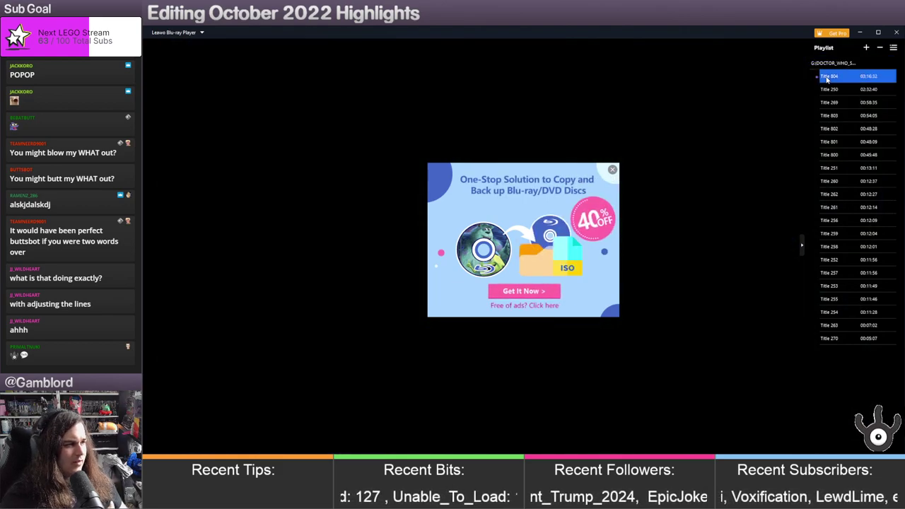
Preview Titles 250, 269 and 803 from the disc playlist, dismissing the advert
click(835, 91)
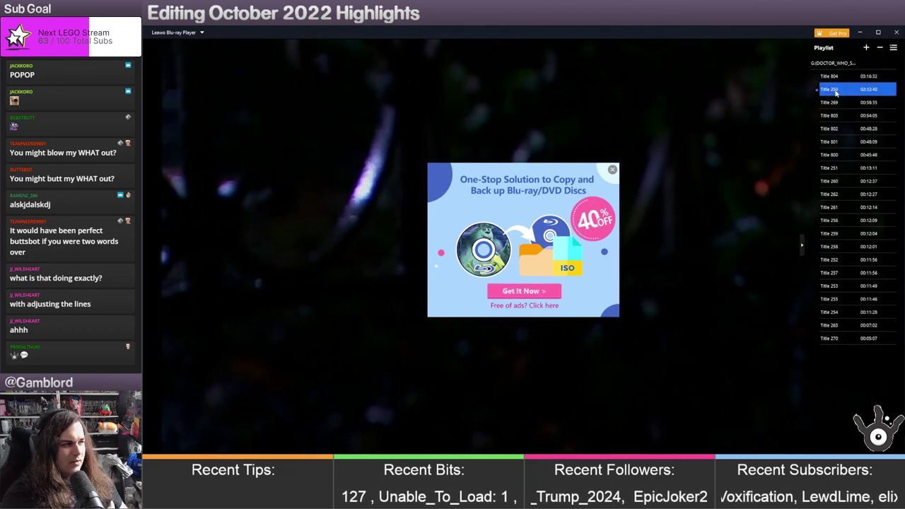
double_click(834, 90)
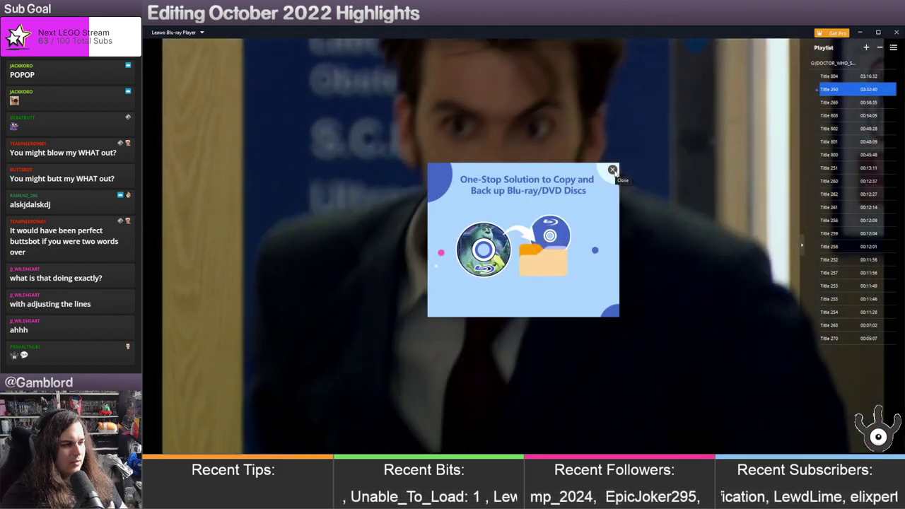
click(613, 171)
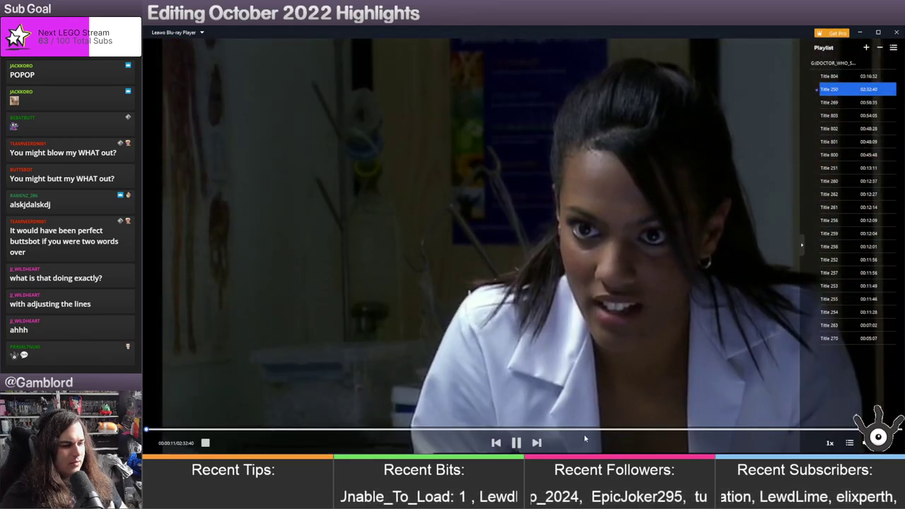
double_click(829, 102)
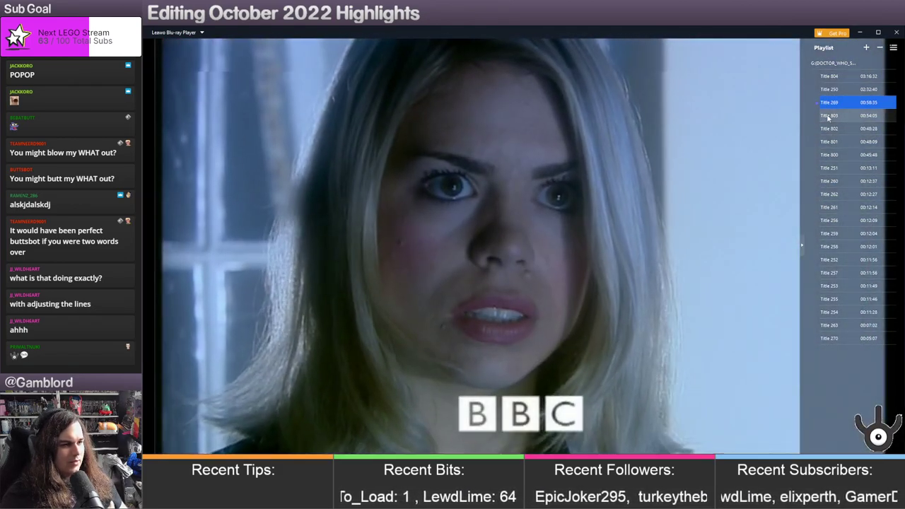
click(828, 117)
double_click(829, 117)
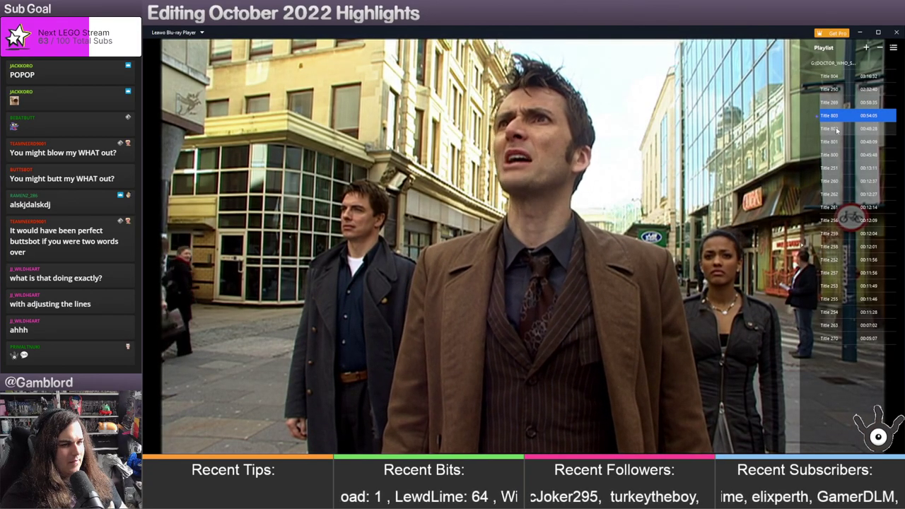
Preview Titles 802, 801, 800 and 251 from the playlist, skipping ahead within Titles 802 and 251
click(837, 130)
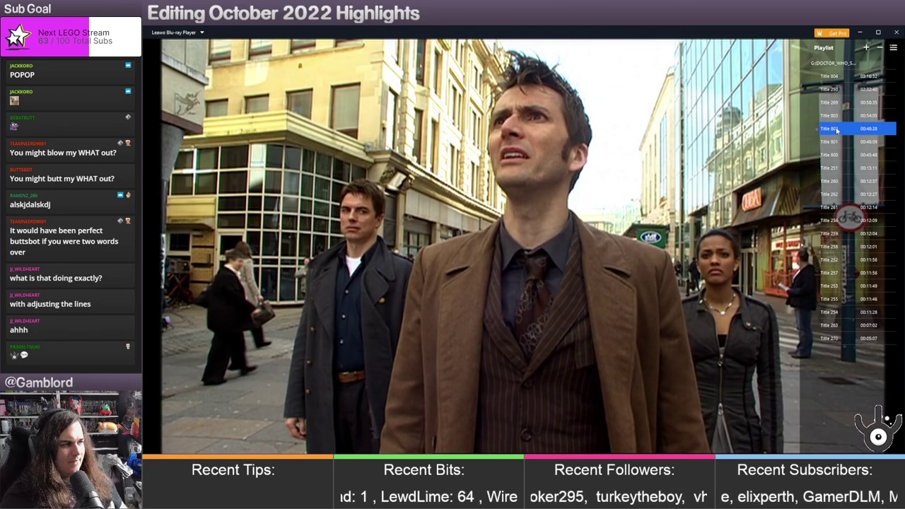
double_click(837, 130)
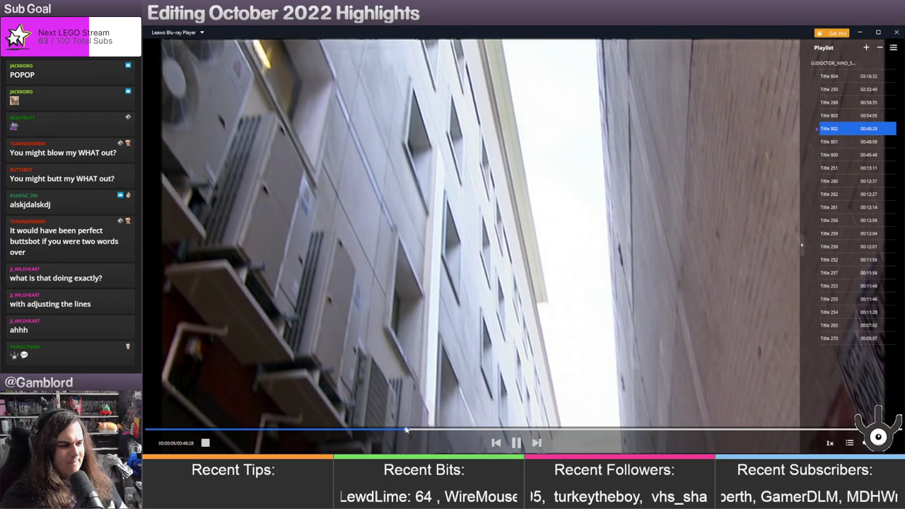
click(406, 430)
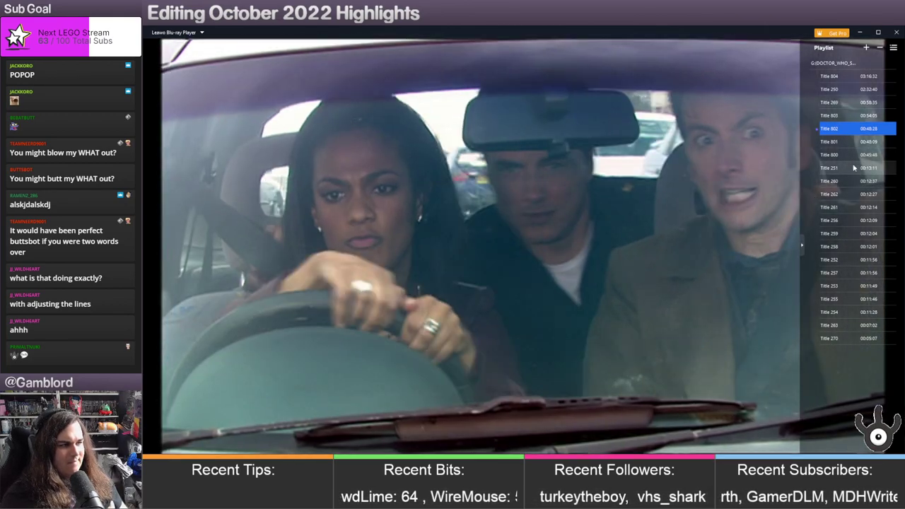
click(840, 142)
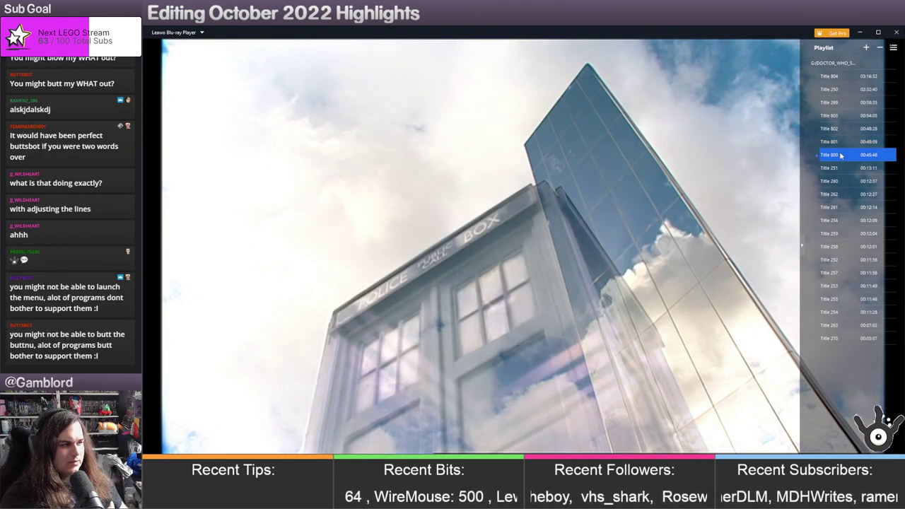
click(840, 155)
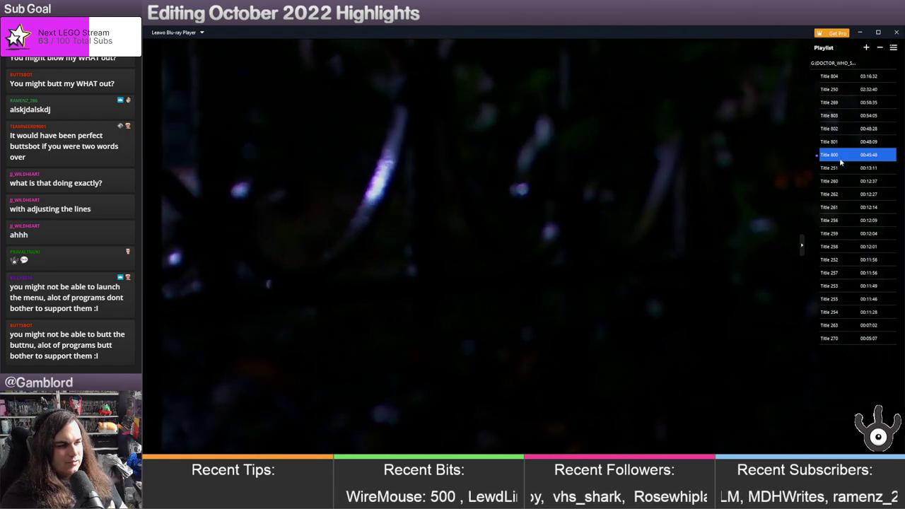
click(839, 169)
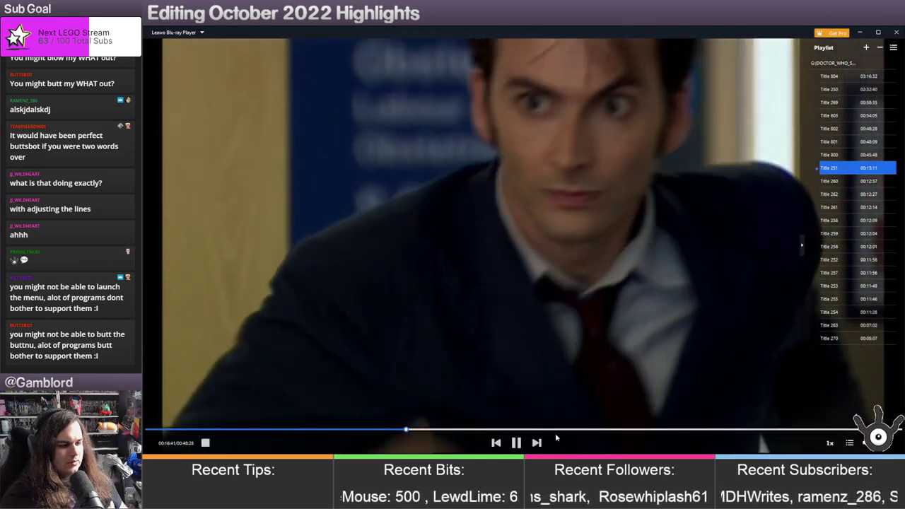
drag(555, 430, 633, 433)
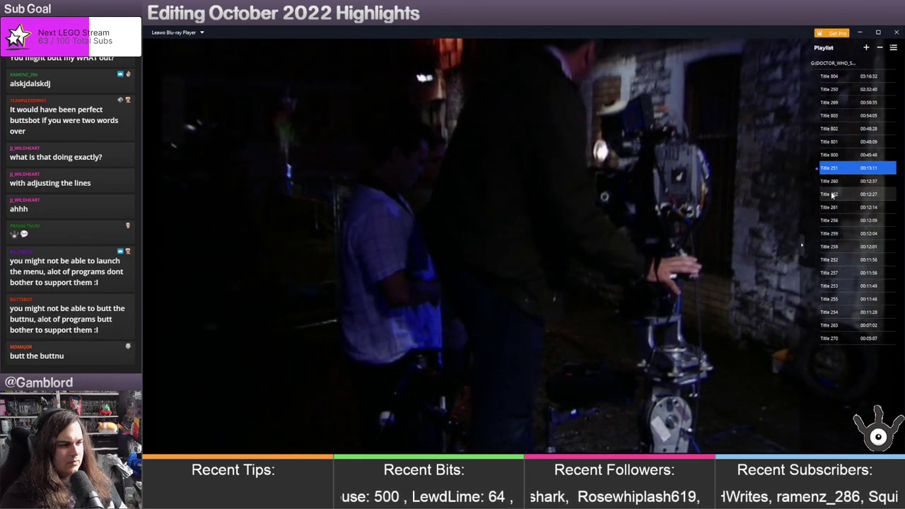
Preview Titles 260, 262, 261, 256, 259 and 258 from the playlist
click(834, 181)
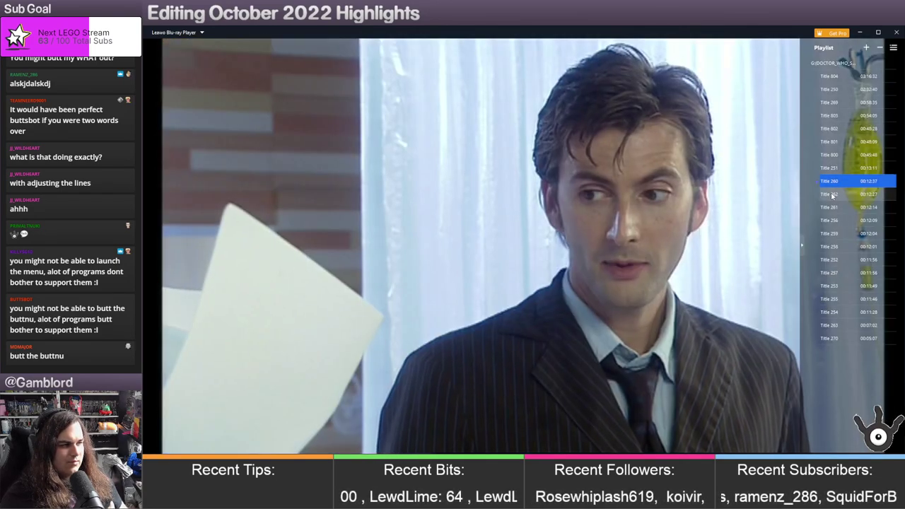
click(832, 195)
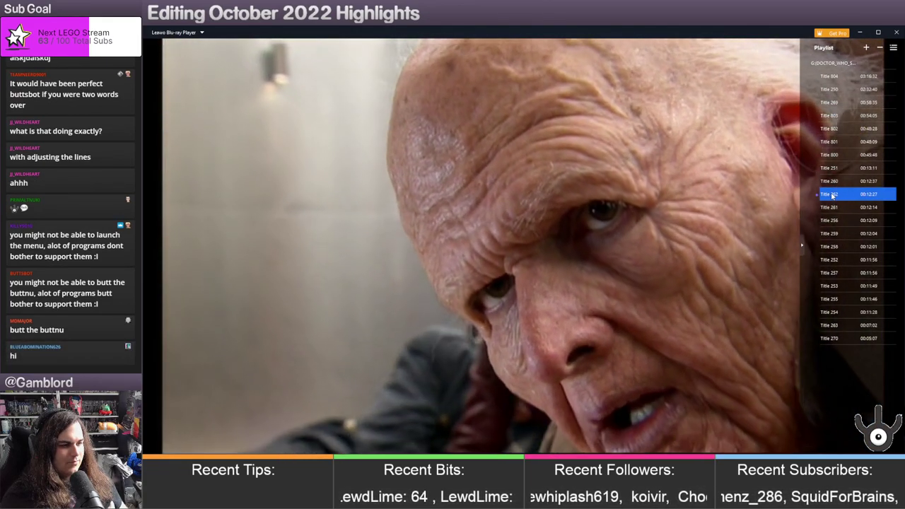
double_click(833, 207)
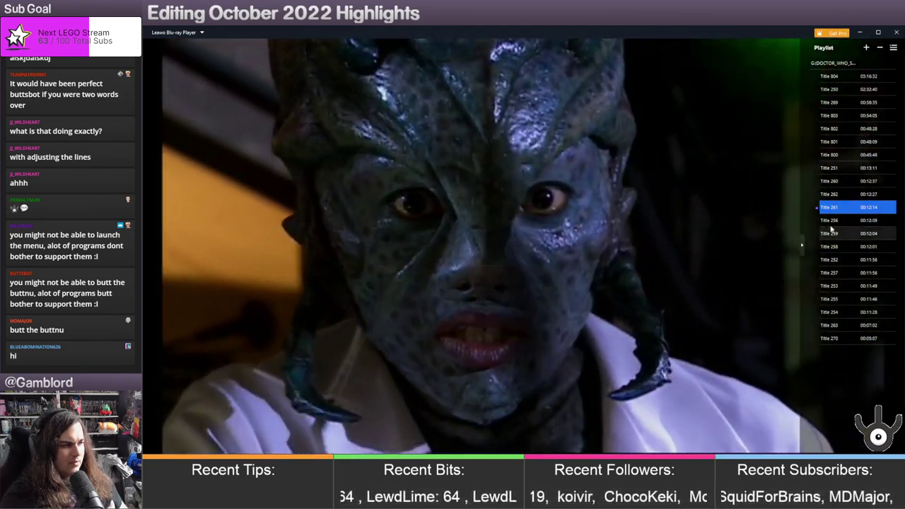
double_click(834, 221)
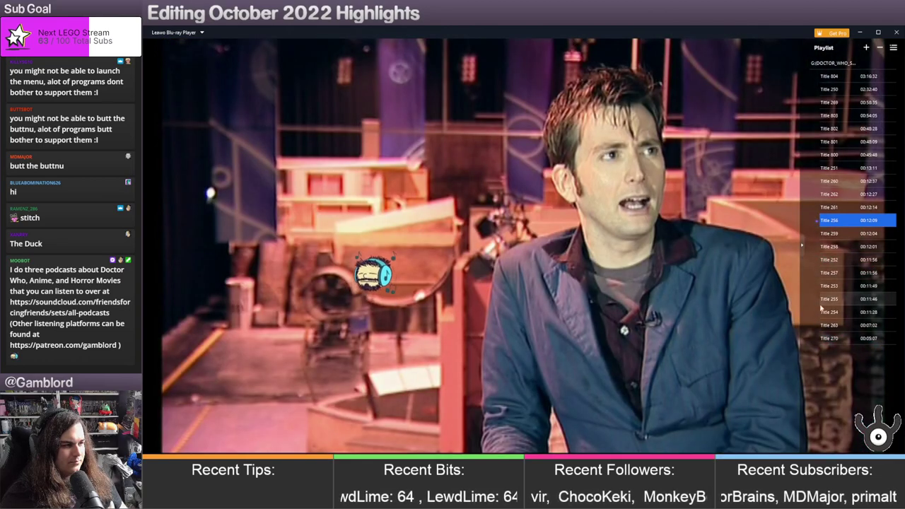
click(838, 234)
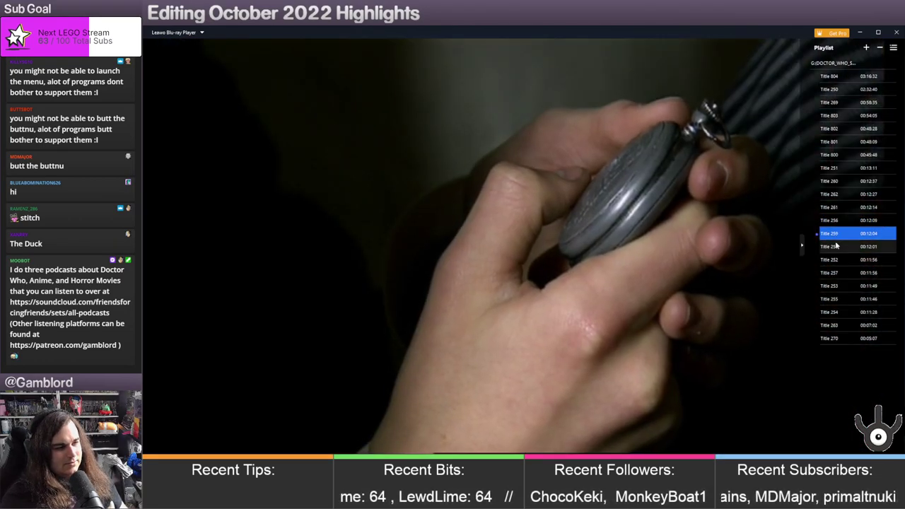
double_click(834, 247)
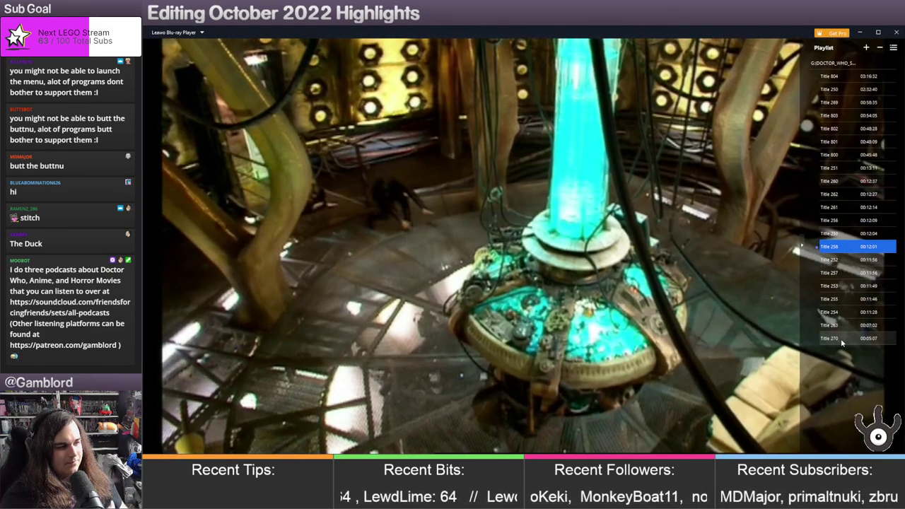
Play Title 270 full screen, with the playlist hidden and the advert dismissed
double_click(840, 338)
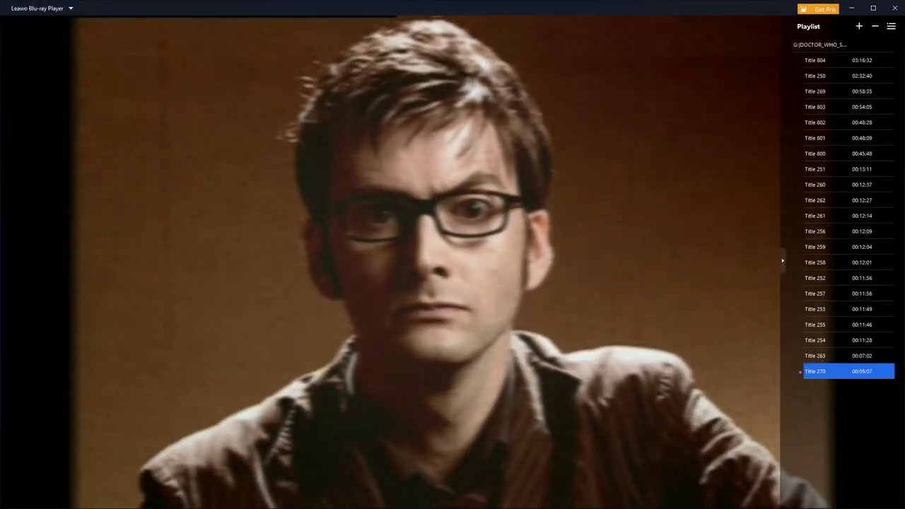
click(636, 232)
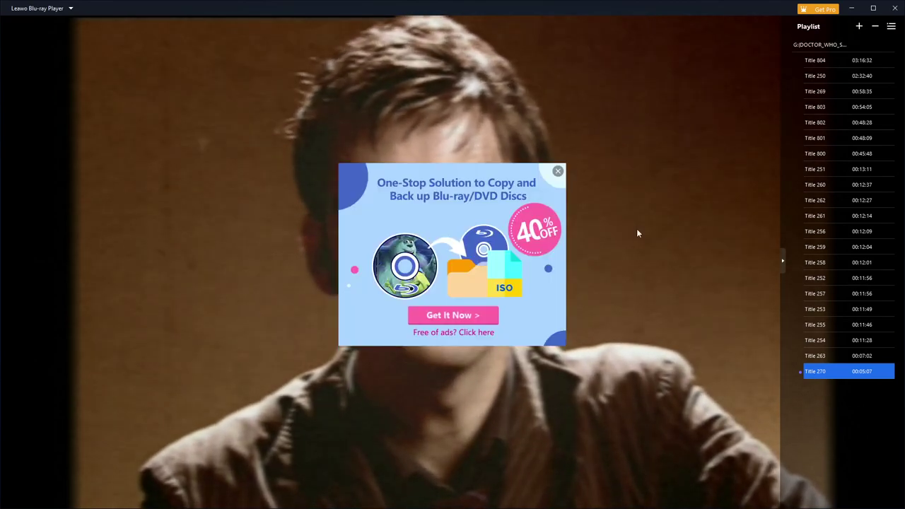
right_click(701, 73)
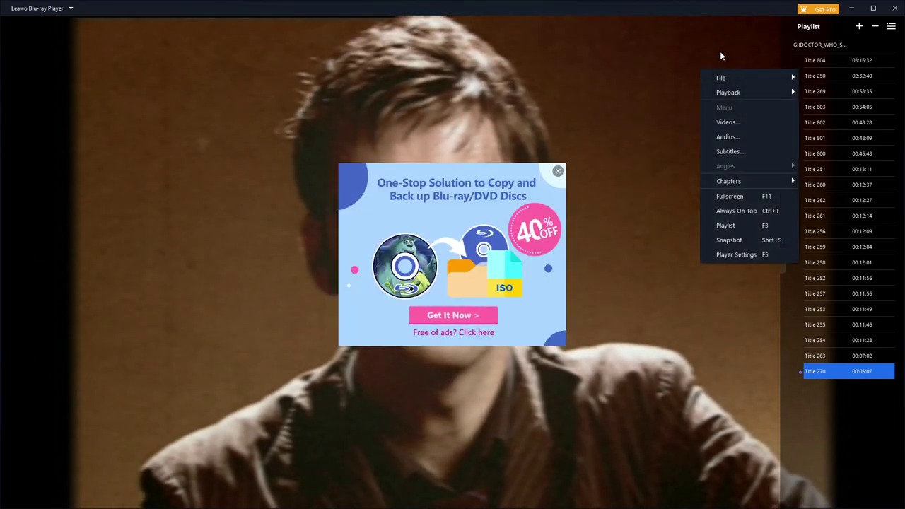
click(732, 226)
click(557, 172)
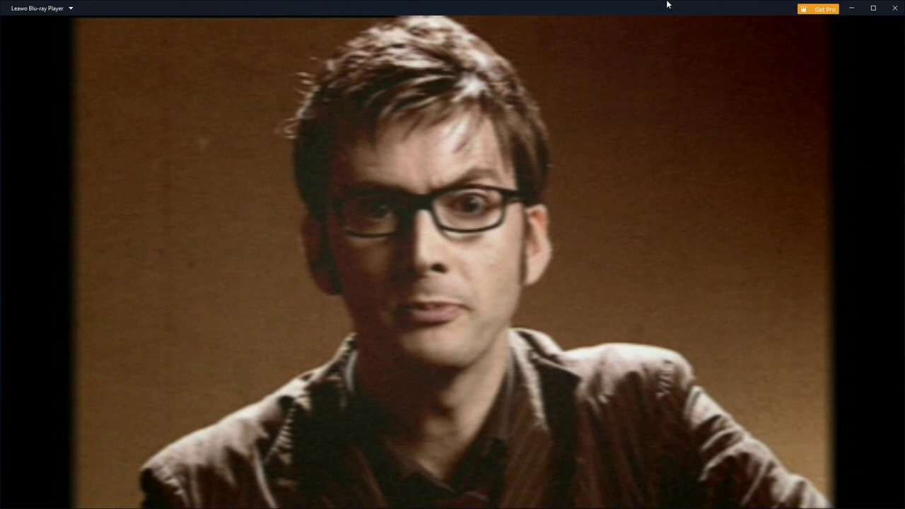
double_click(639, 303)
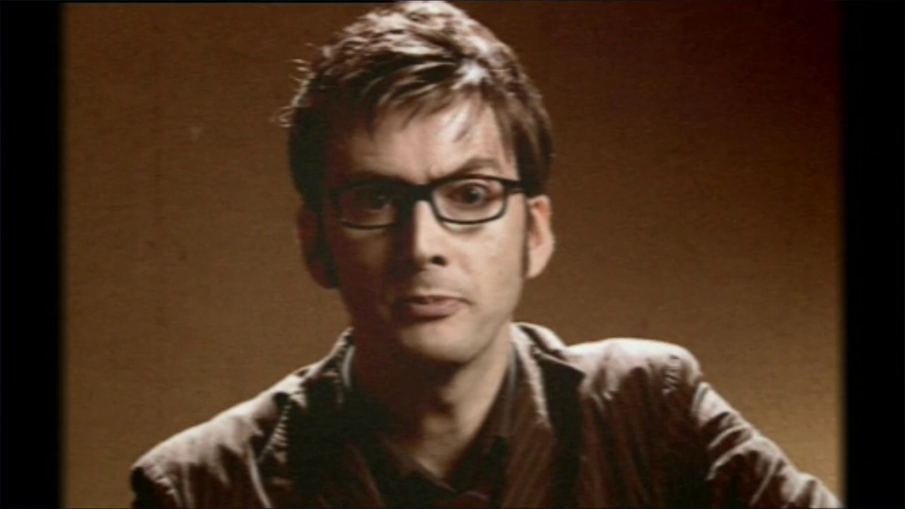
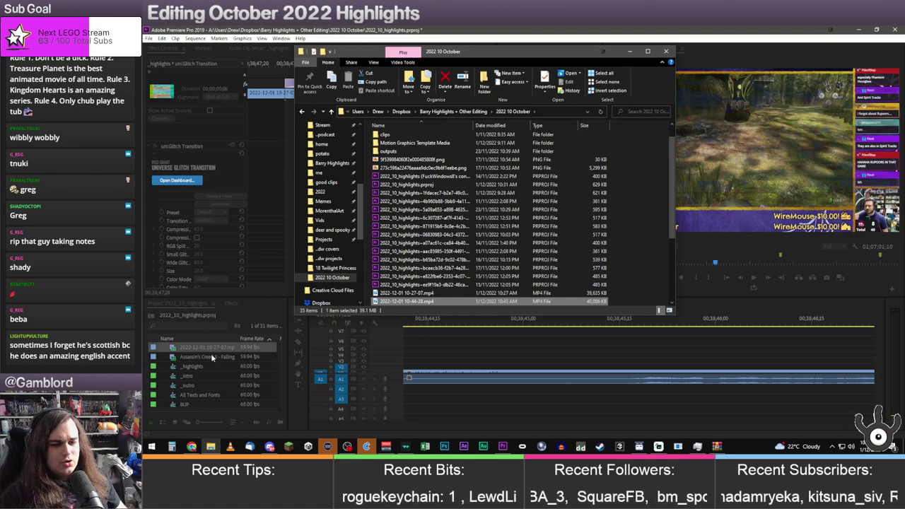
drag(212, 357, 212, 359)
double_click(172, 368)
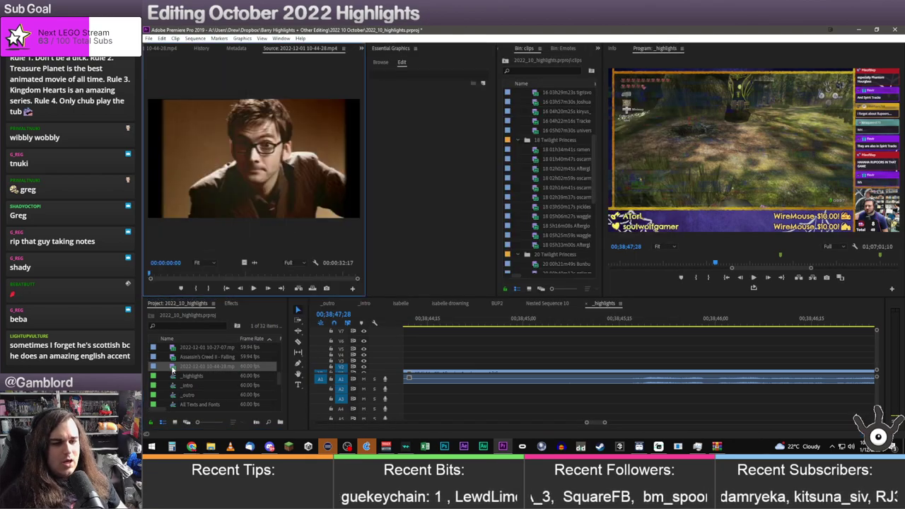
click(261, 288)
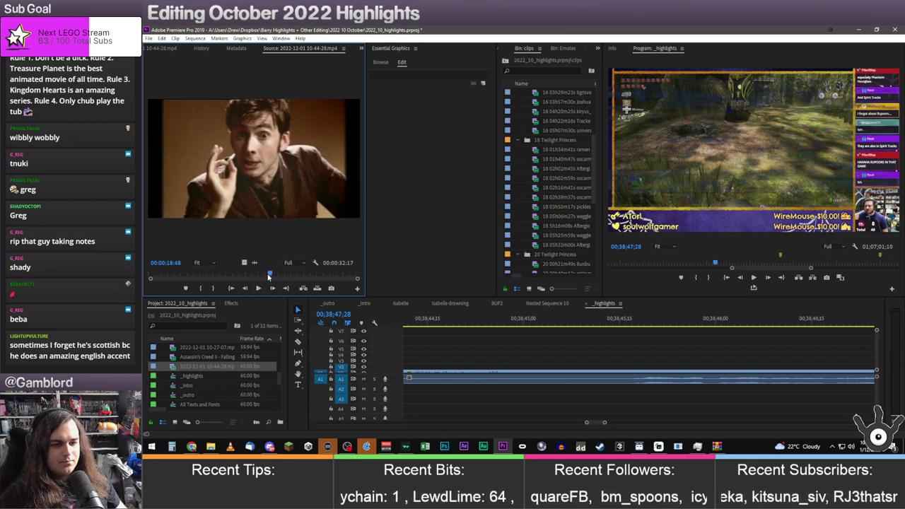
Mark the source clip's In point at 00:00:17:59 and its Out point at 00:00:22:24
drag(268, 276, 263, 274)
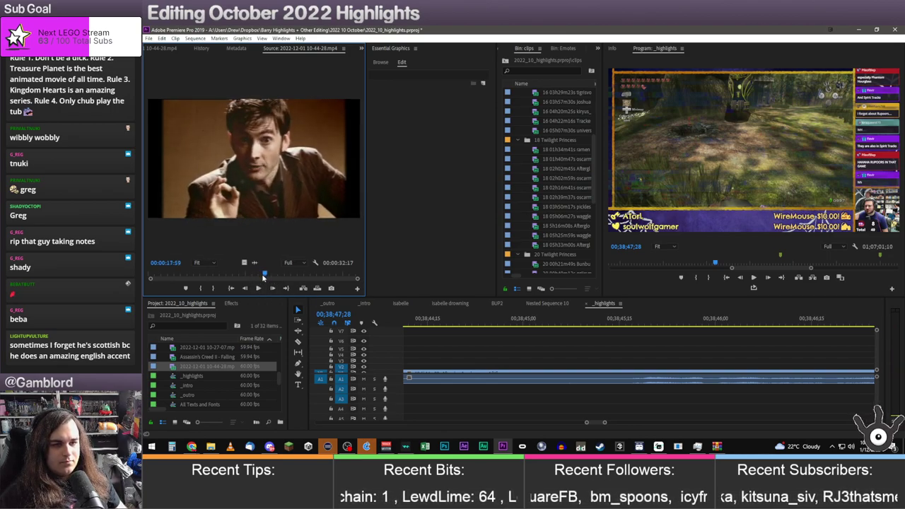
click(201, 288)
key(space)
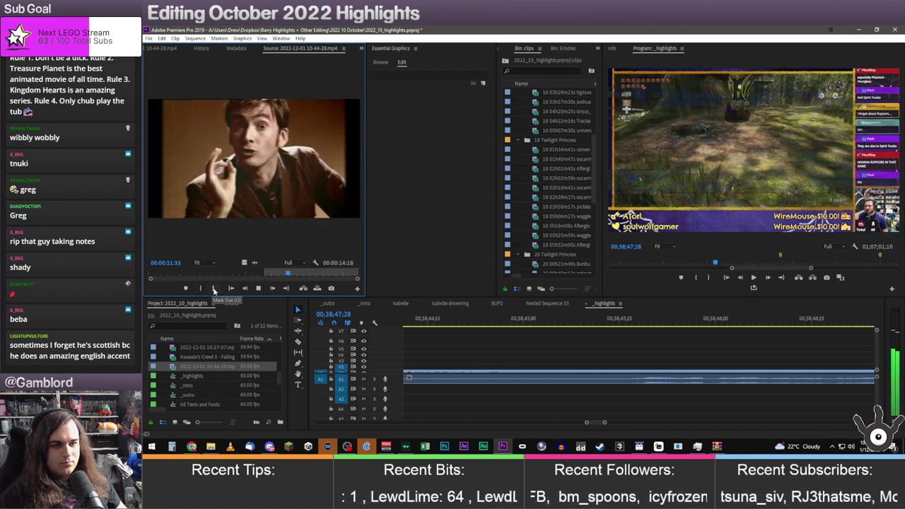
click(214, 289)
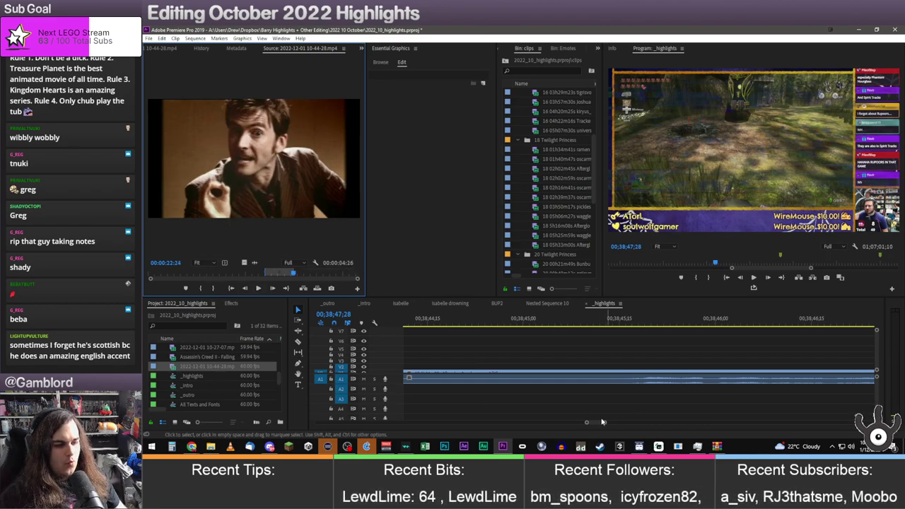
Place the marked 10-44-28 excerpt on tracks V3 and A3 of the _highlights sequence, starting above the existing Doctor Who clip
drag(604, 423, 629, 424)
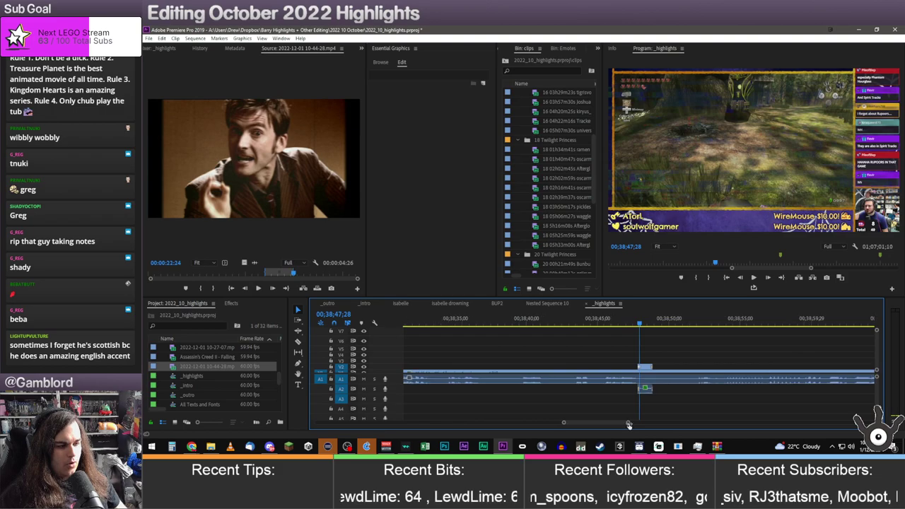
drag(165, 360, 643, 363)
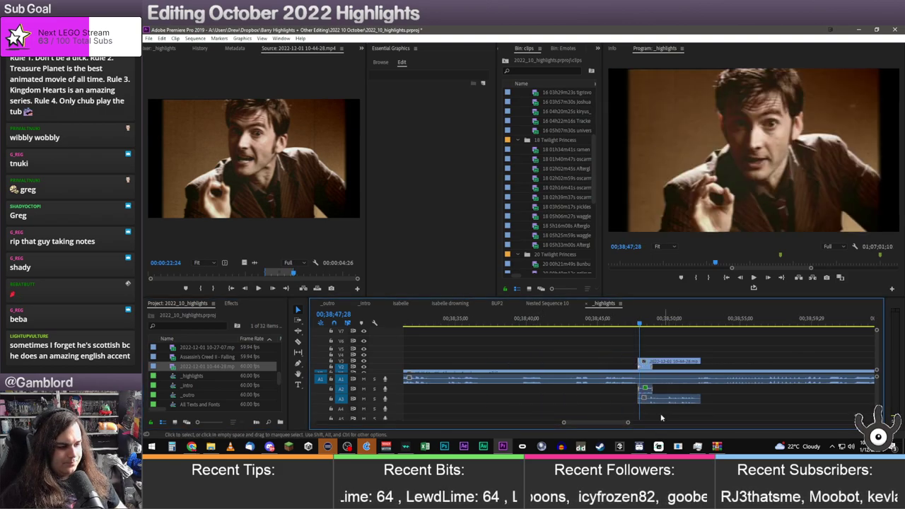
key(=)
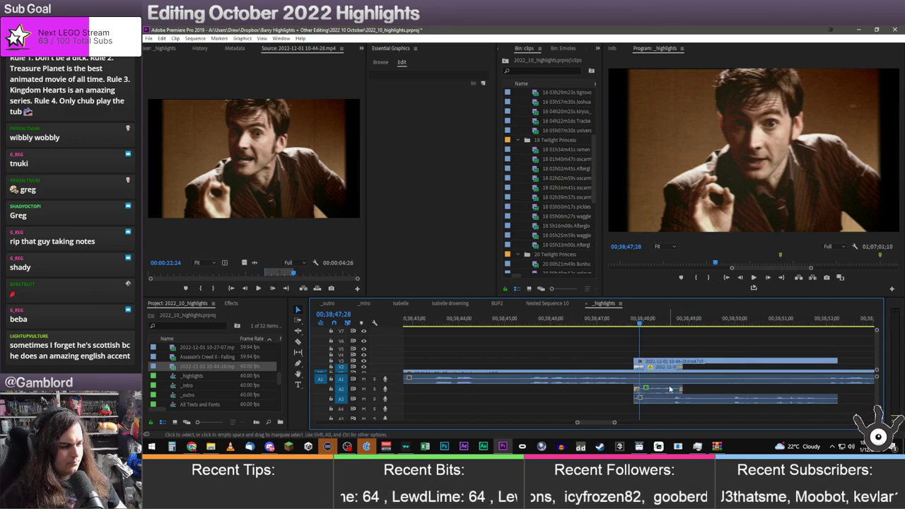
Copy the Motion, Volume, Lowpass and Distortion settings from the old 10-27-07 clip onto the new 10-44-28 clip
scroll(153, 51, up, 4)
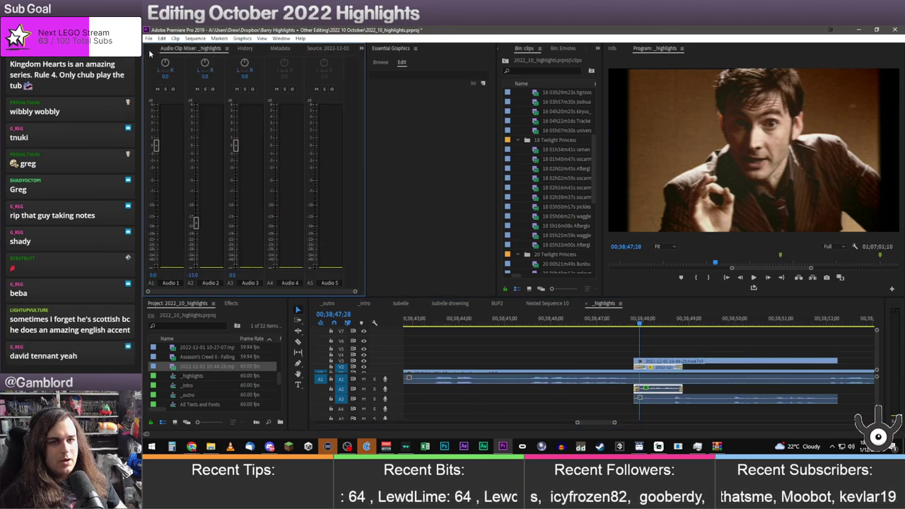
scroll(153, 51, up, 1)
click(181, 81)
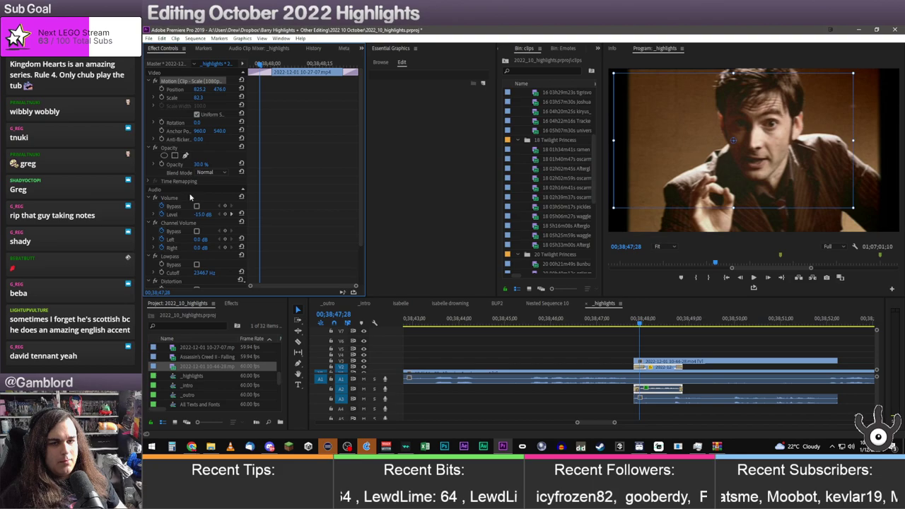
click(174, 197)
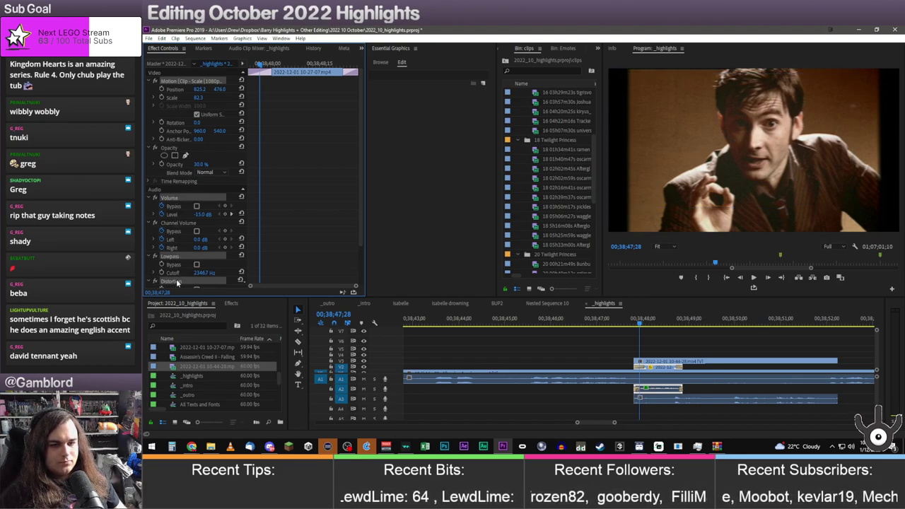
click(665, 361)
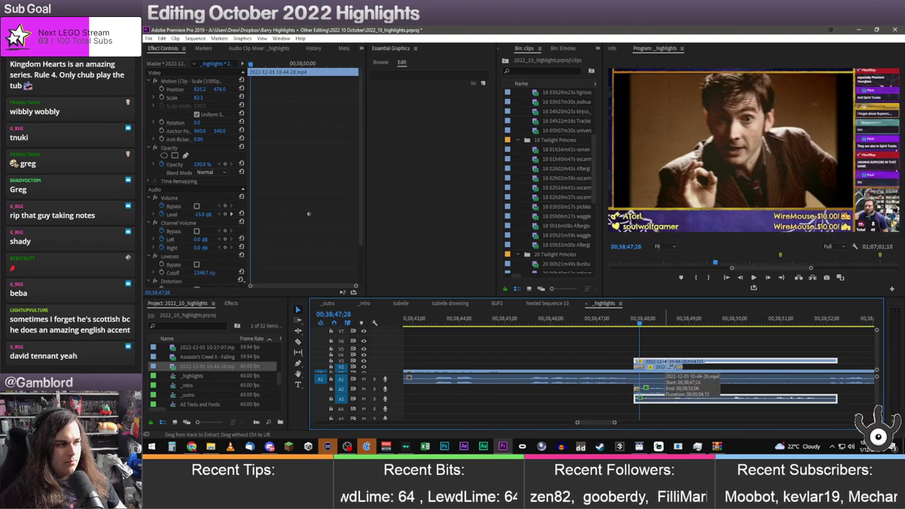
click(654, 368)
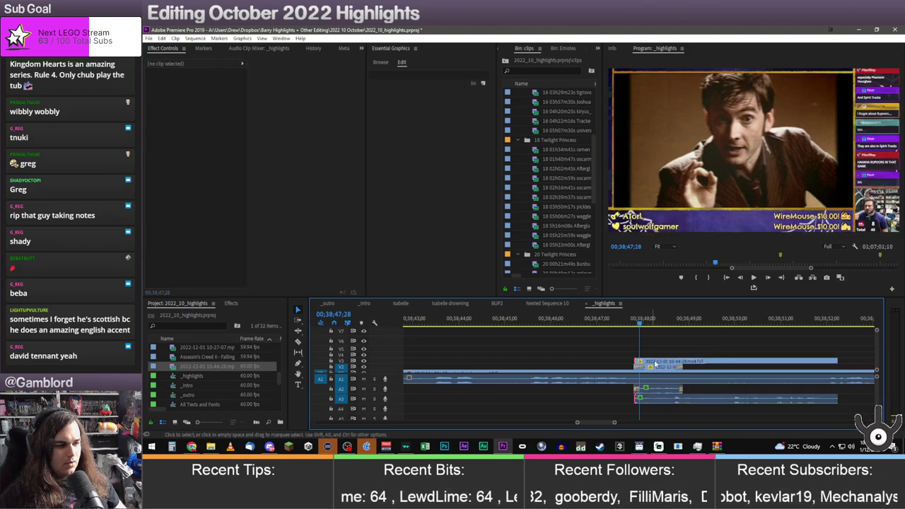
click(657, 361)
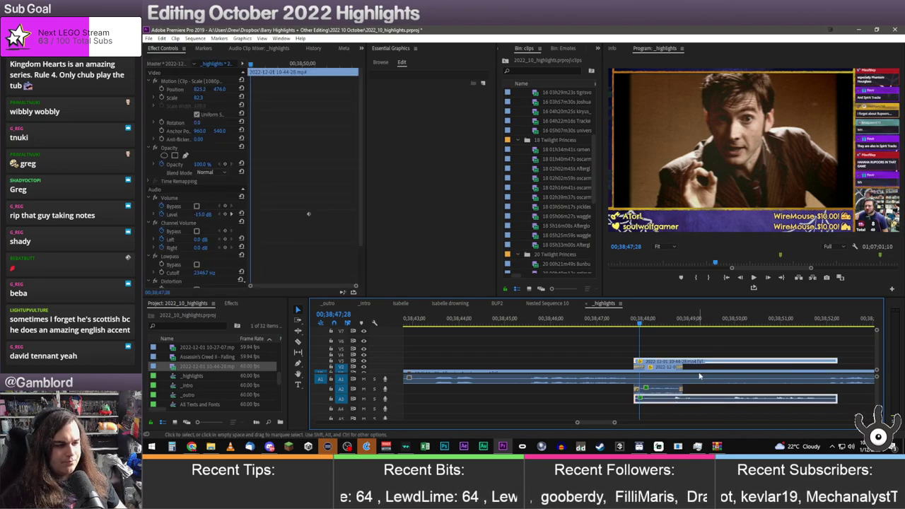
Apply the uni.Glitch Transition from RG Universe Transitions to the start and end of the 10-44-28 video clip on V3
click(230, 303)
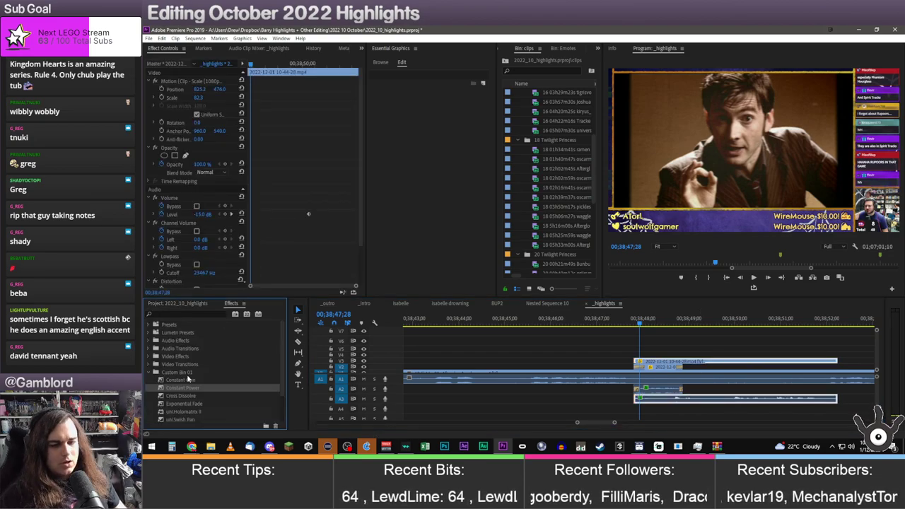
click(154, 364)
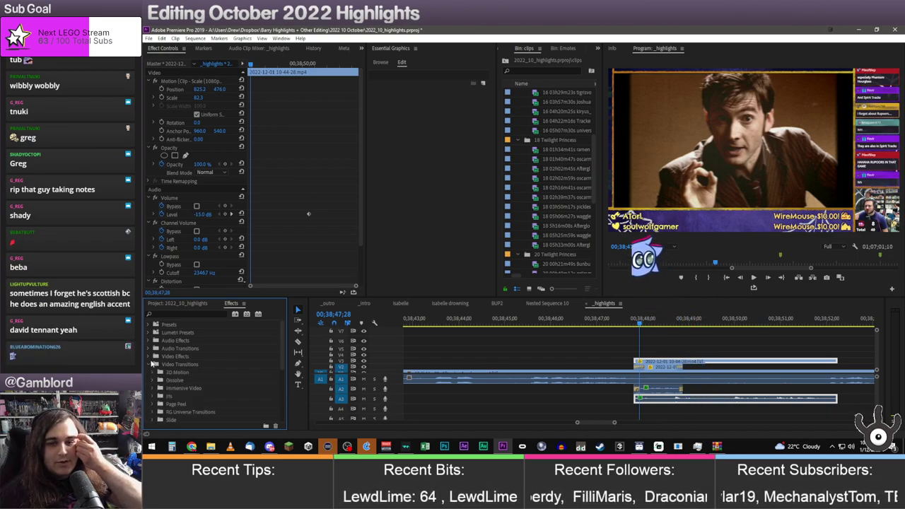
scroll(152, 363, down, 2)
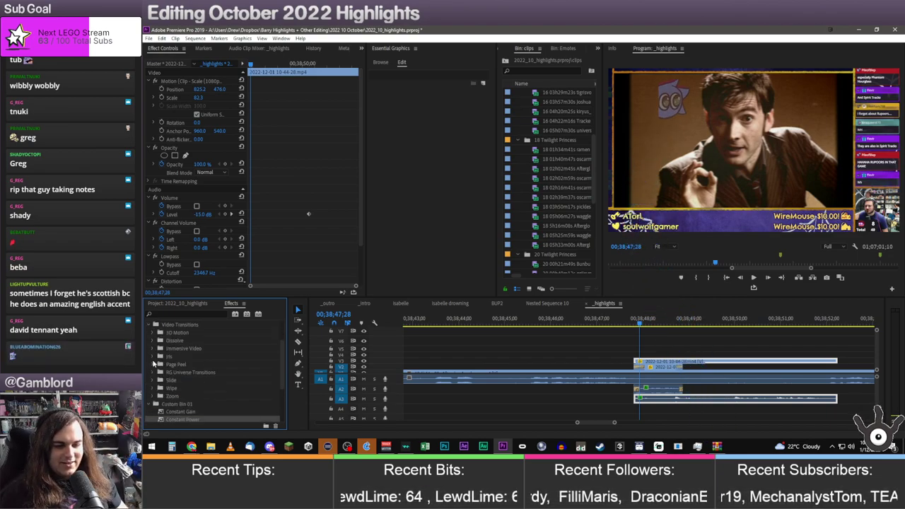
click(152, 372)
scroll(208, 384, down, 4)
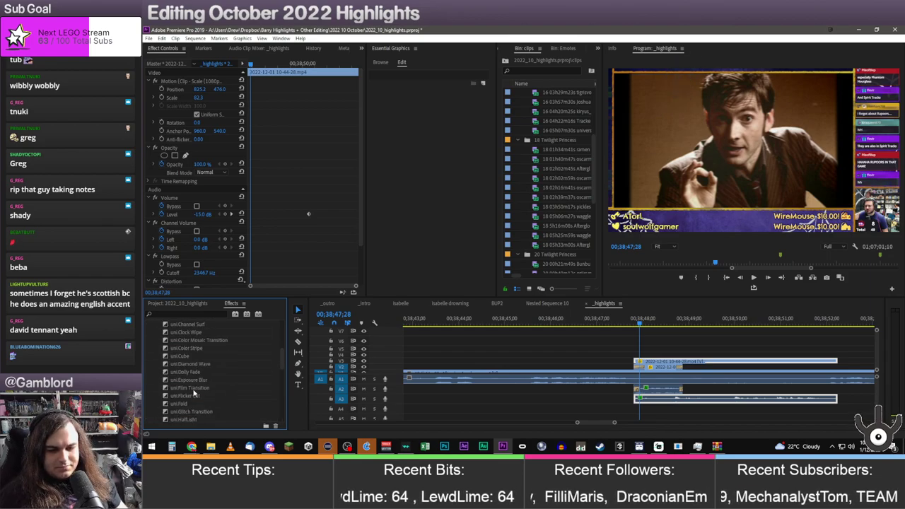
drag(191, 404, 640, 362)
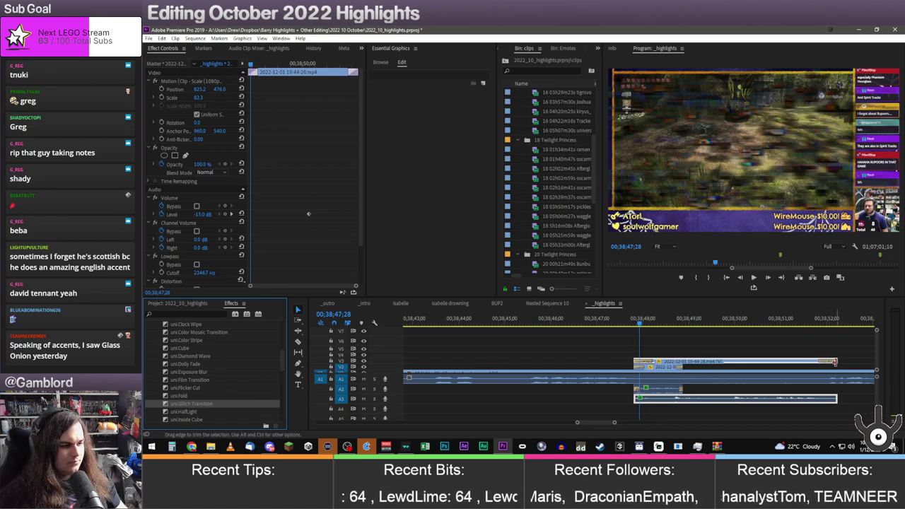
Add Constant Power audio transitions to the start and end of the 10-44-28 audio clip on A3
scroll(201, 372, up, 4)
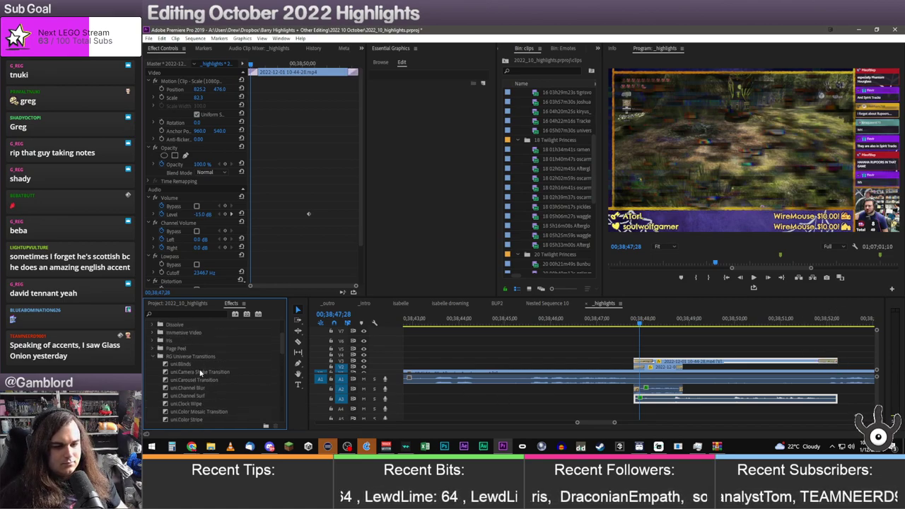
scroll(200, 372, down, 10)
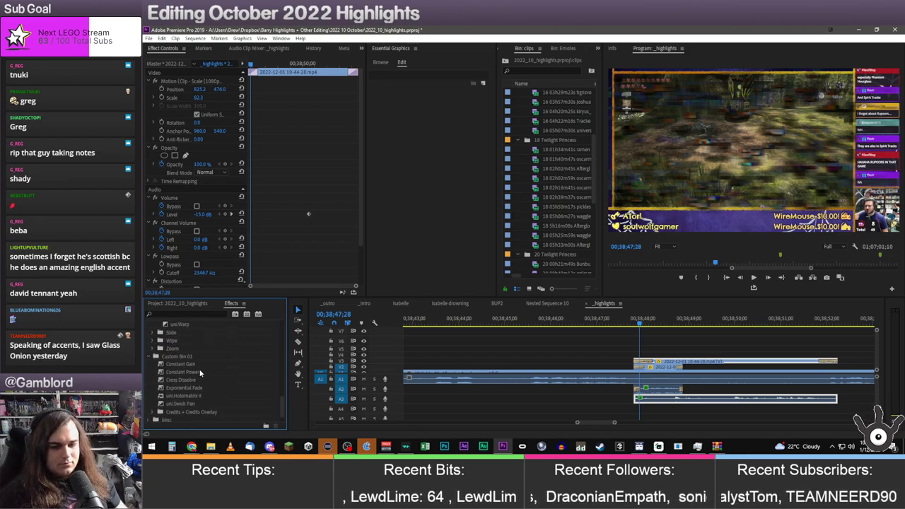
click(186, 372)
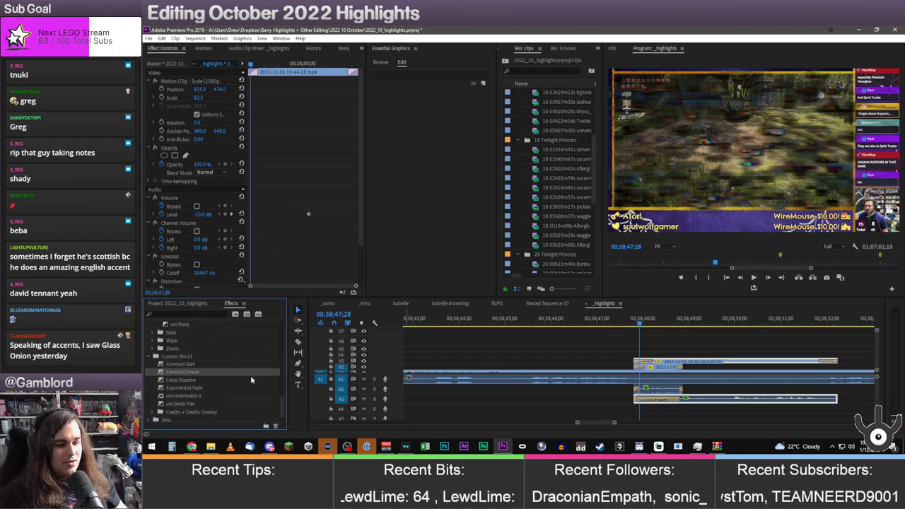
drag(828, 401, 828, 400)
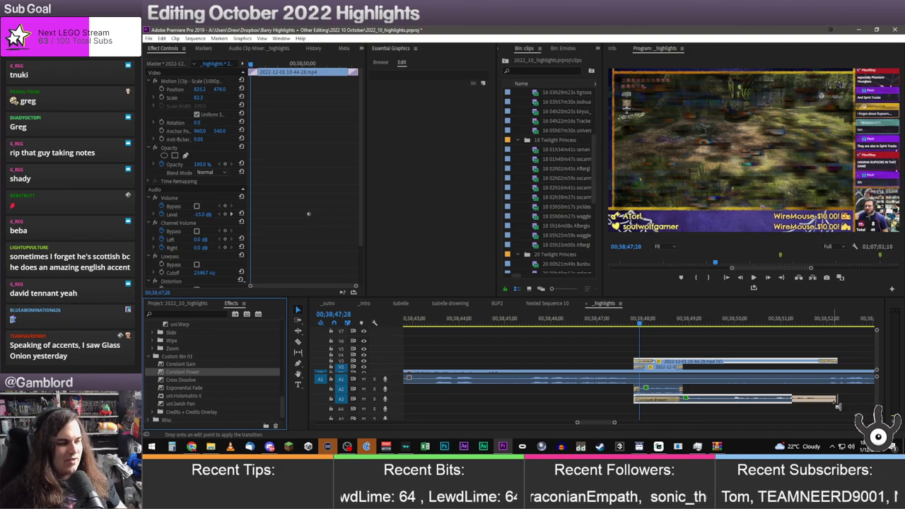
Delete the old 10-27-07 clip and move the 10-44-28 clip down to tracks V2 and A2 in its place
click(662, 369)
key(Delete)
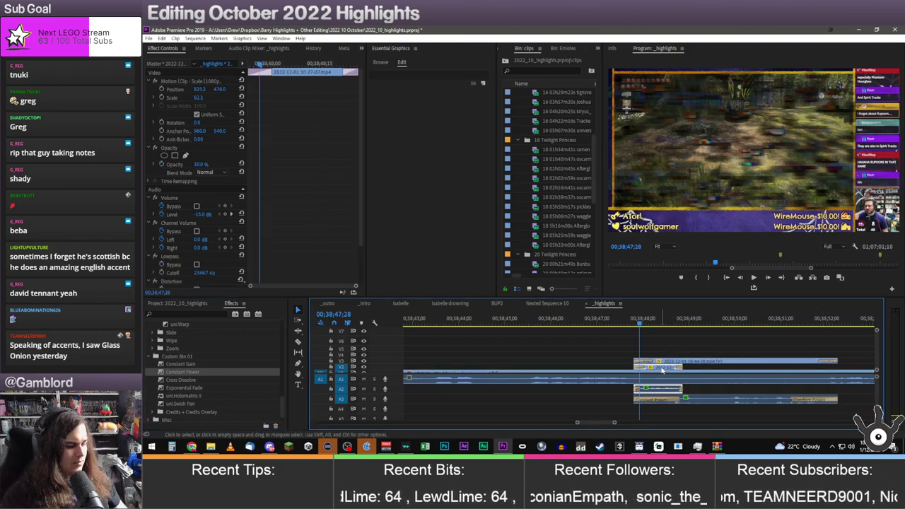
drag(673, 362, 700, 384)
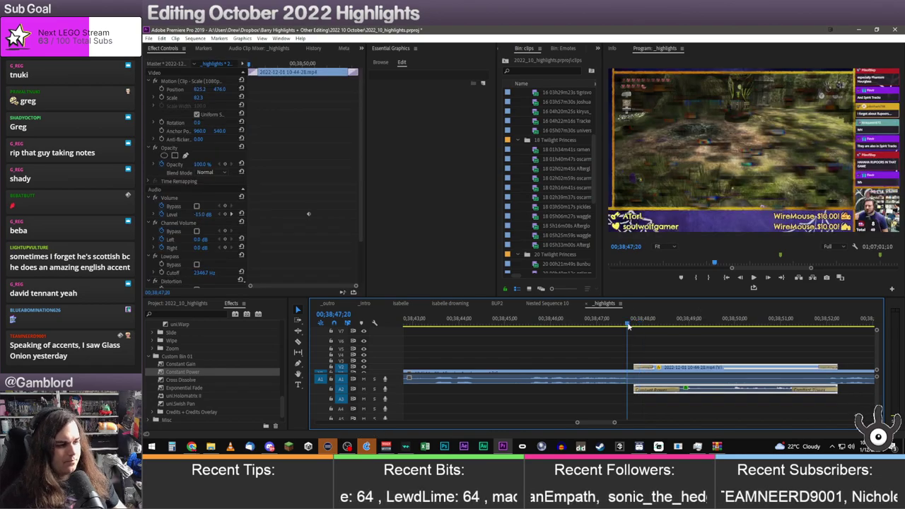
Play the Doctor Who cutaway twice from just before its start to check its transitions and sound
key(space)
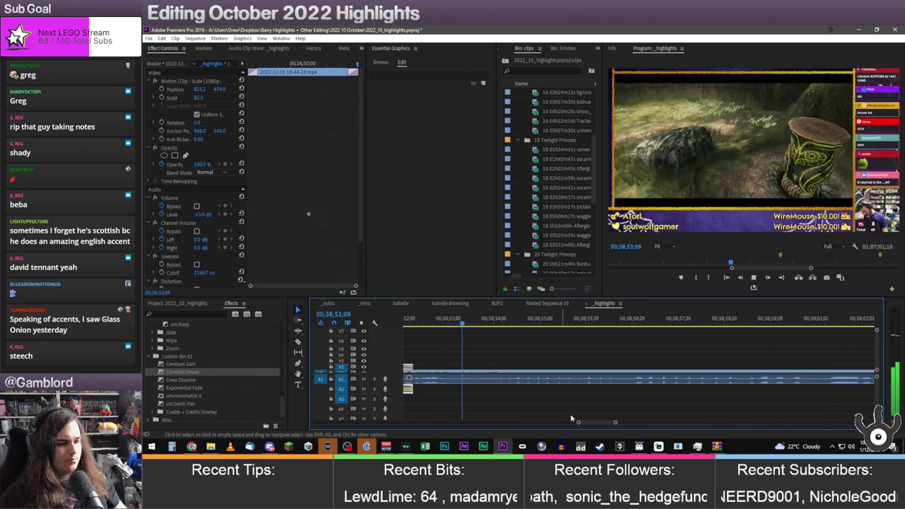
key(space)
drag(577, 423, 571, 423)
click(497, 322)
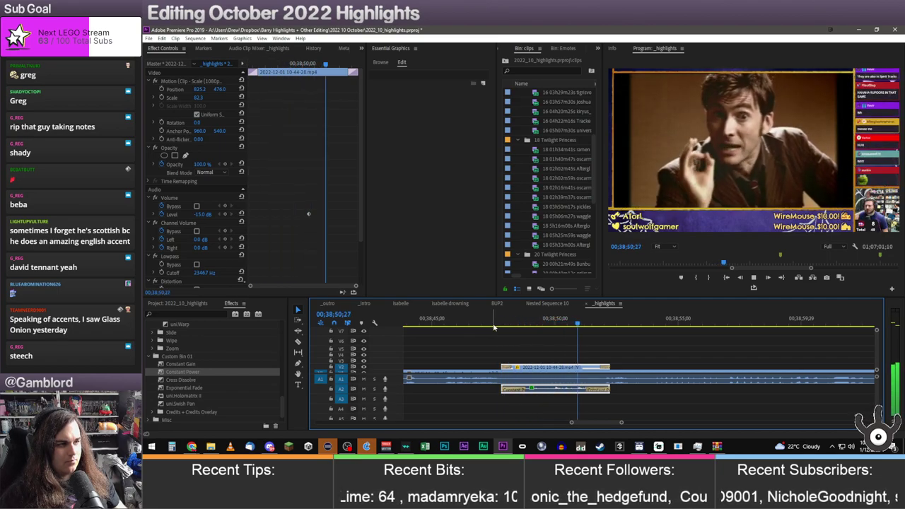
Play the overlay clip on V2 and shift it slightly earlier so it starts at 00;38;47;21
key(space)
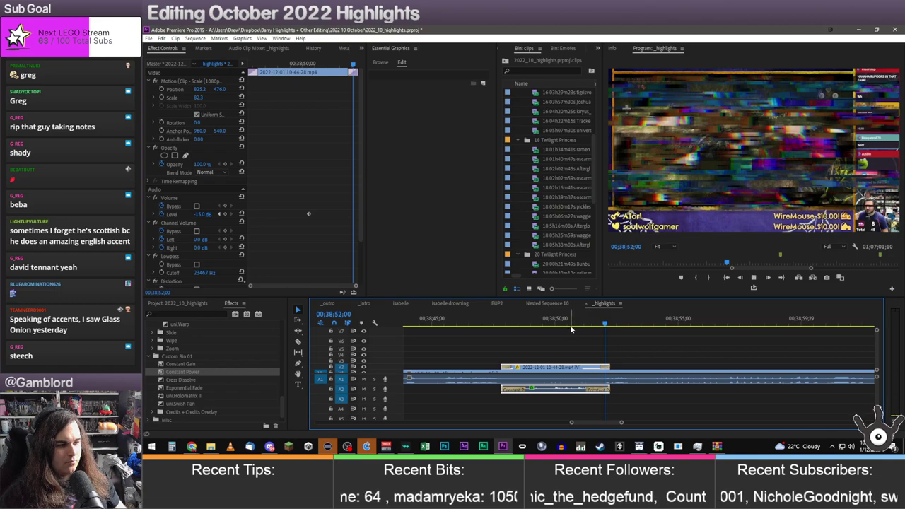
key(space)
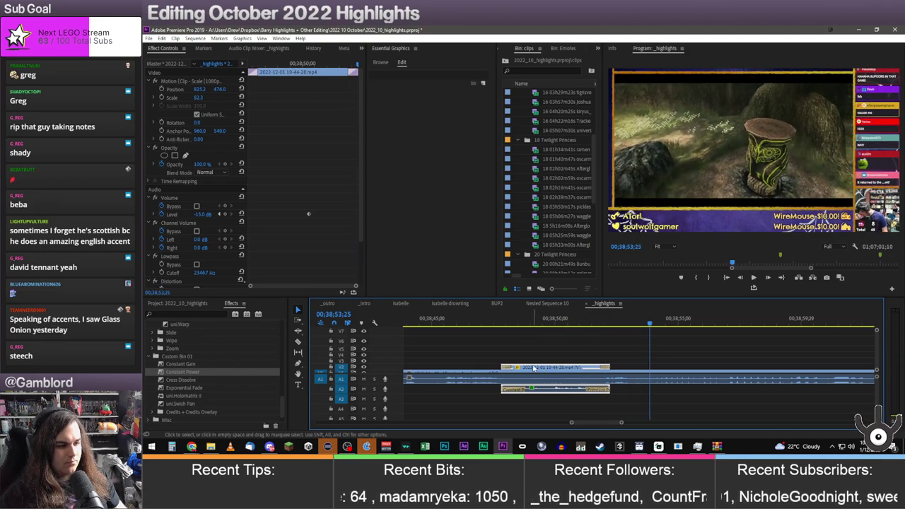
drag(534, 368, 531, 368)
click(499, 323)
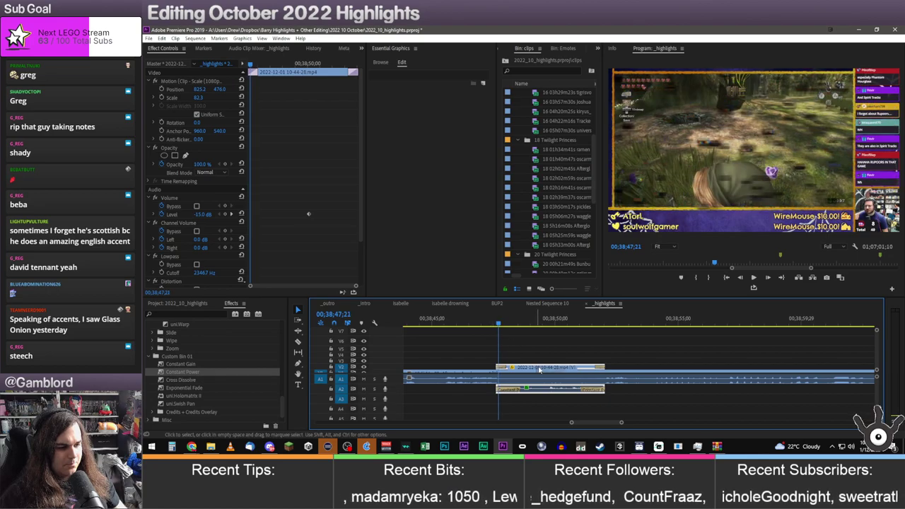
drag(537, 368, 539, 369)
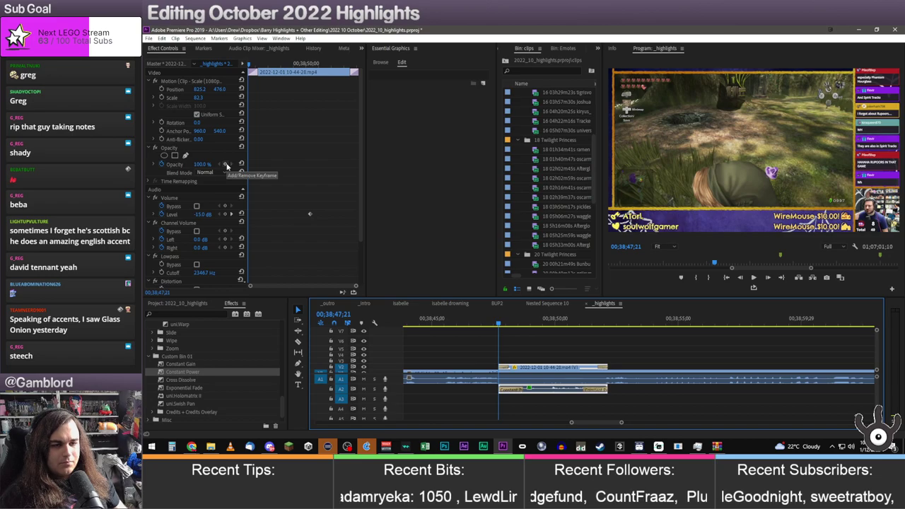
Try the overlay clip at 30% opacity and play it back
click(326, 124)
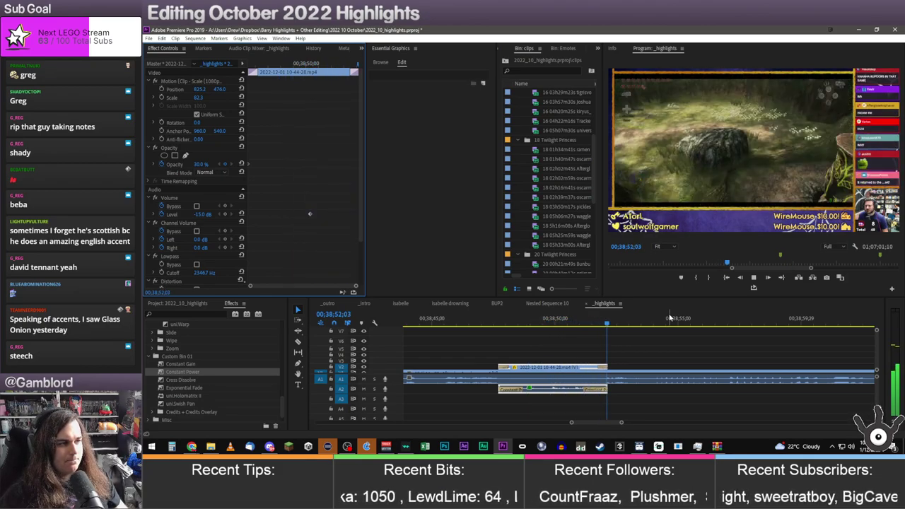
key(space)
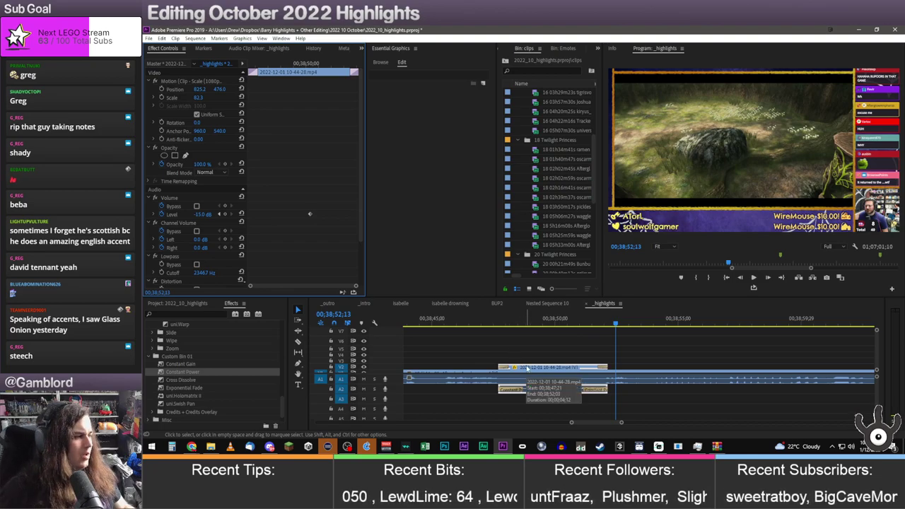
Nest the overlay clip on V2 with its linked audio, keeping the suggested name
right_click(526, 367)
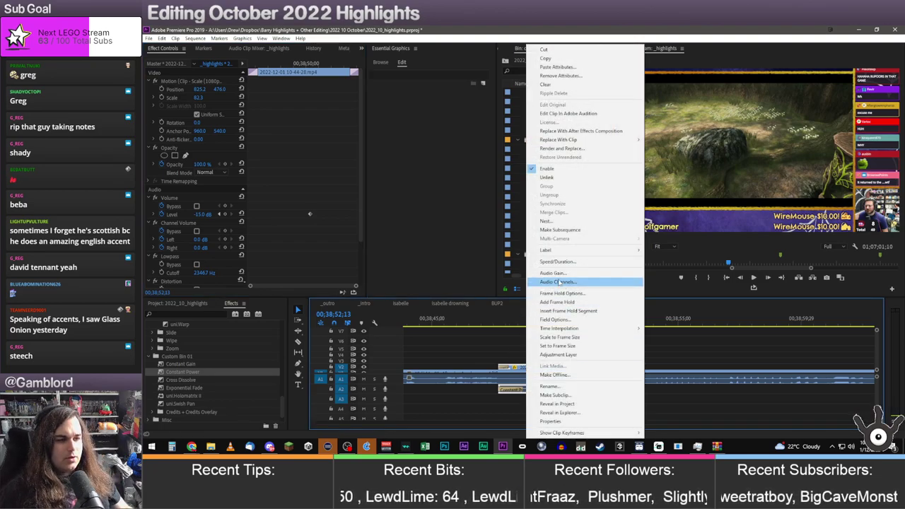
click(545, 221)
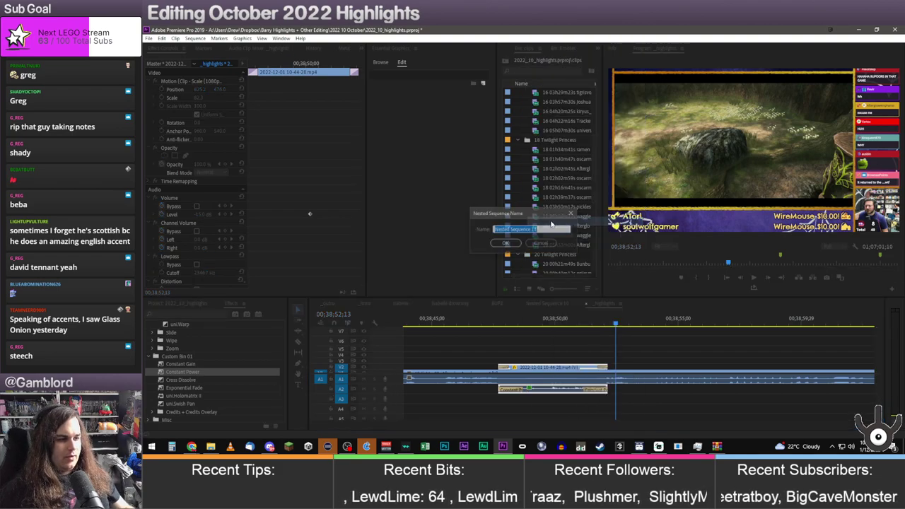
key(Return)
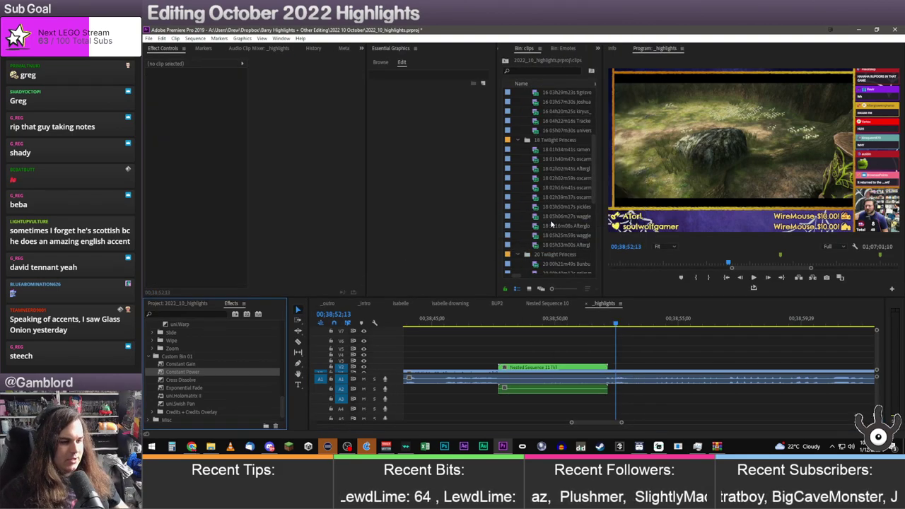
Apply the uni.Glitch Transition to the start and end of the nested clip
scroll(205, 371, up, 5)
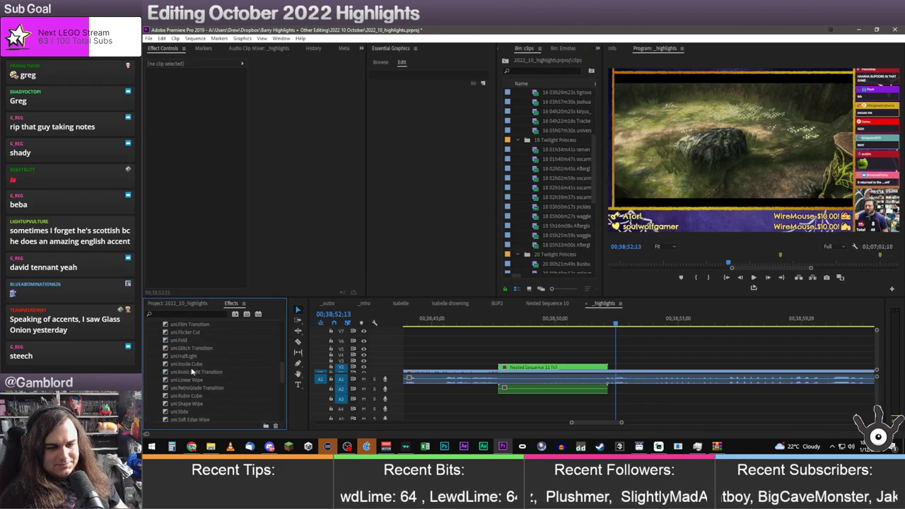
drag(189, 348, 509, 365)
drag(297, 372, 279, 366)
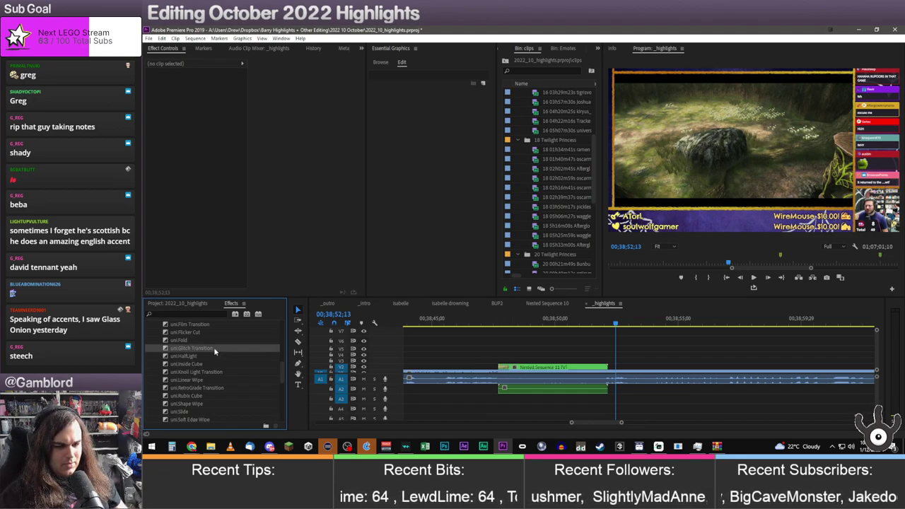
drag(213, 347, 600, 382)
Open the nested sequence and remove the glitch transitions from both ends of its video clip
double_click(575, 367)
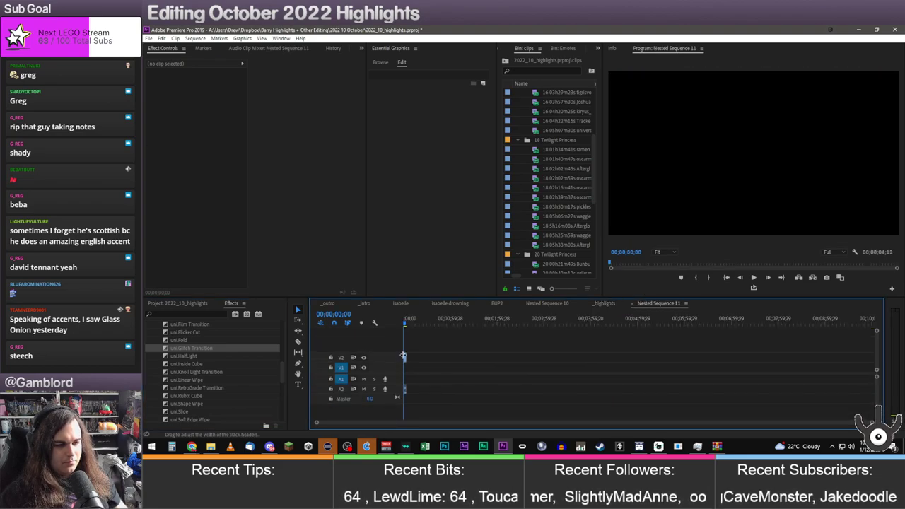
click(403, 355)
scroll(742, 429, up, 5)
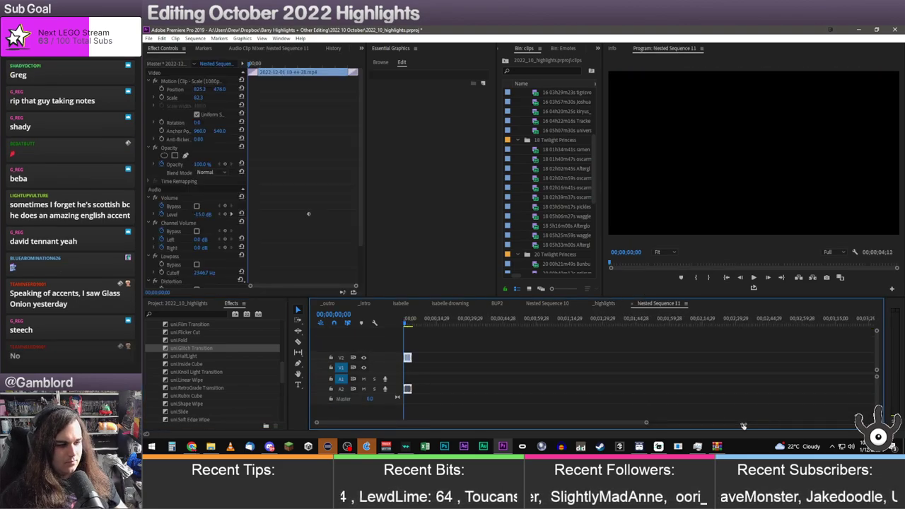
scroll(648, 431, down, 2)
click(594, 365)
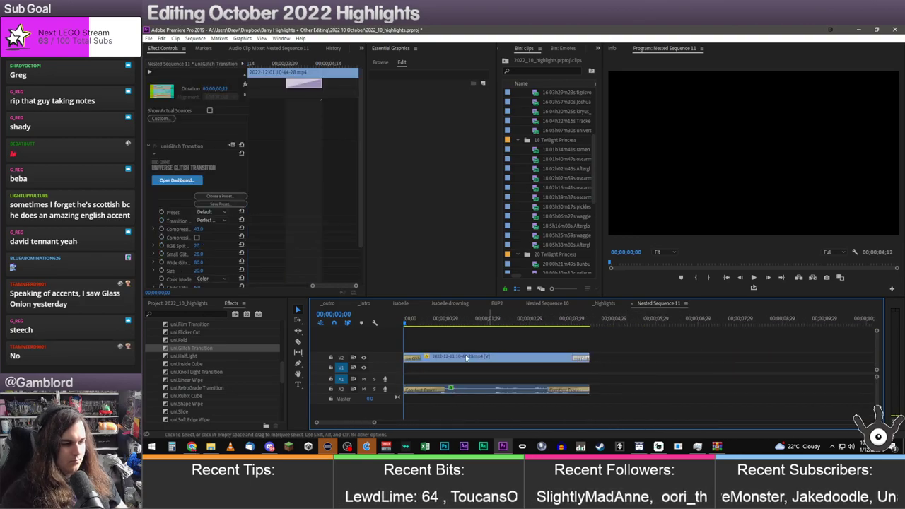
click(419, 361)
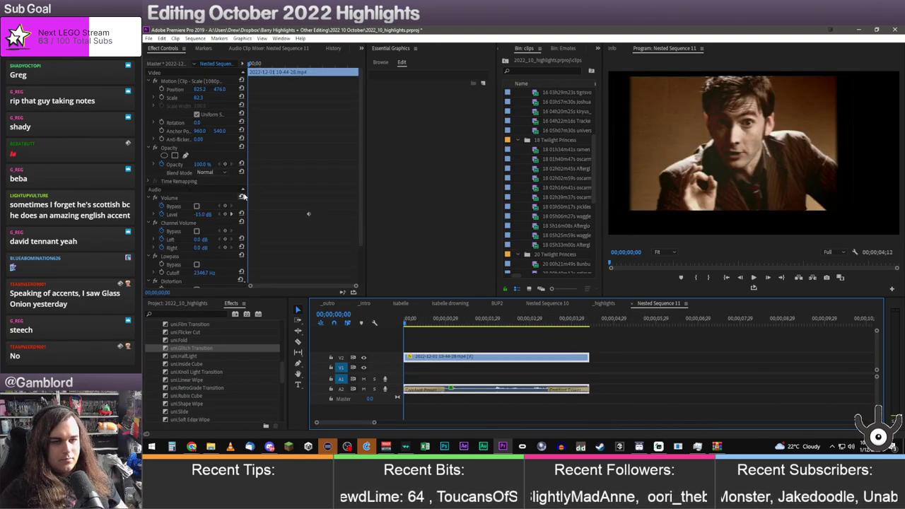
Set the opacity of the clip inside the nested sequence to 40%
click(201, 164)
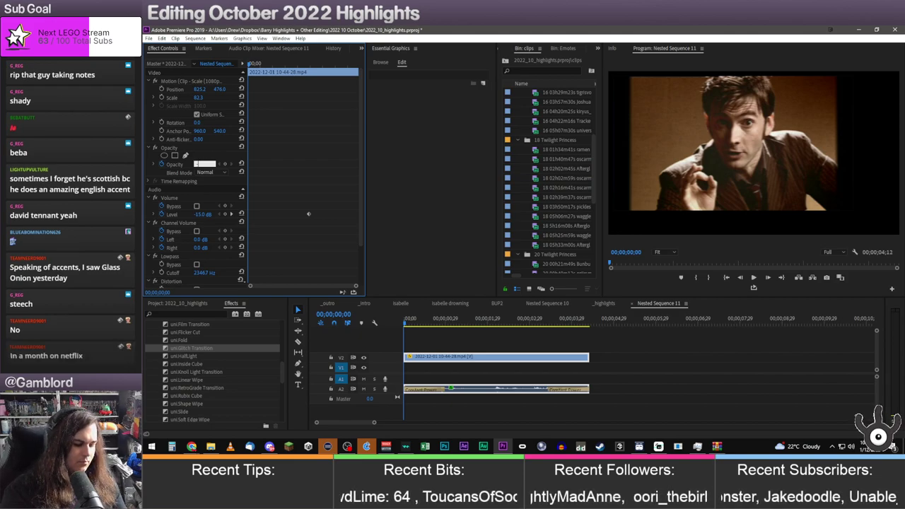
text(40)
key(Return)
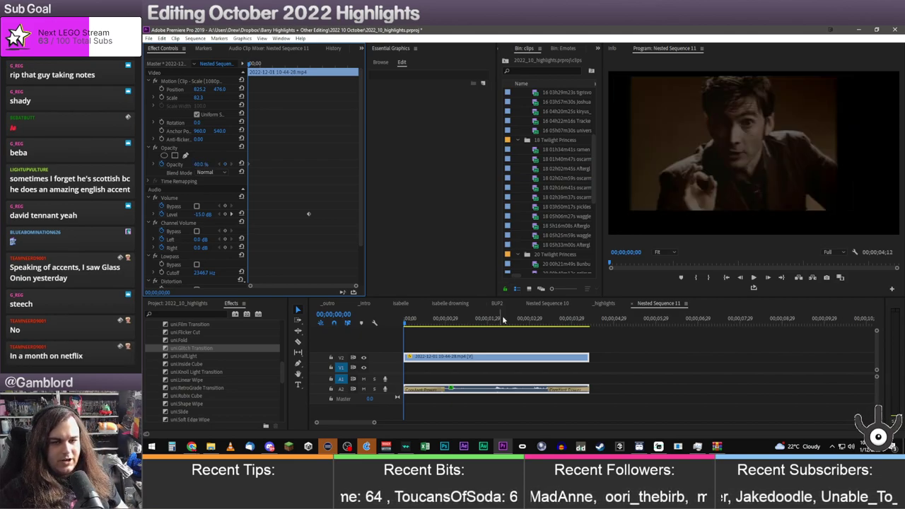
Return to the _highlights sequence, close Nested Sequence 10, and play back the nested overlay clip
click(605, 303)
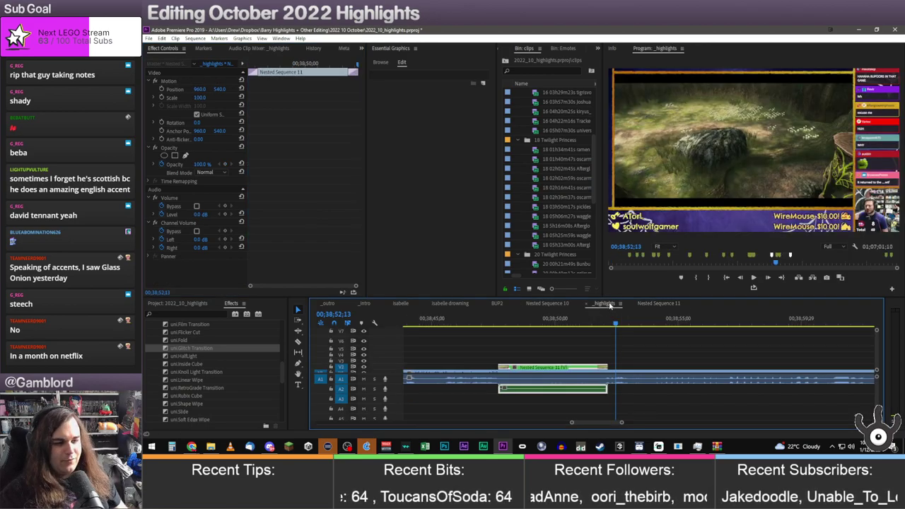
click(521, 304)
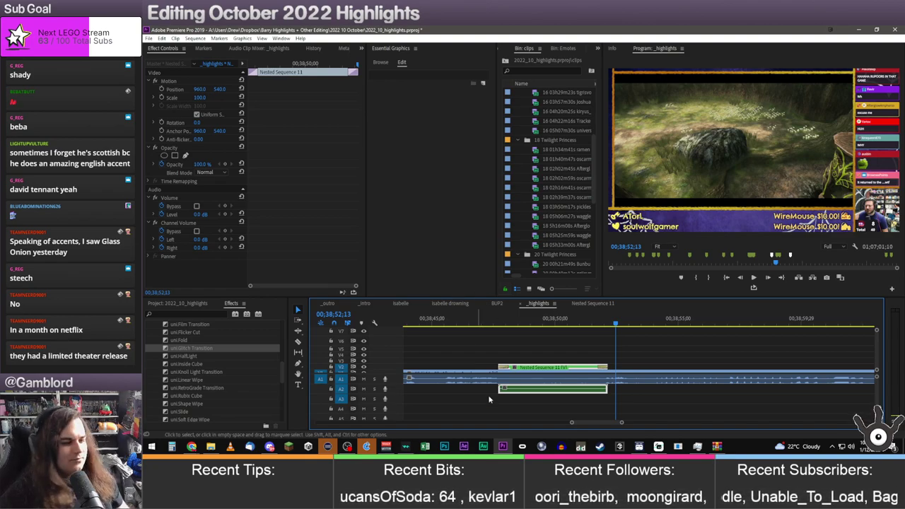
key(space)
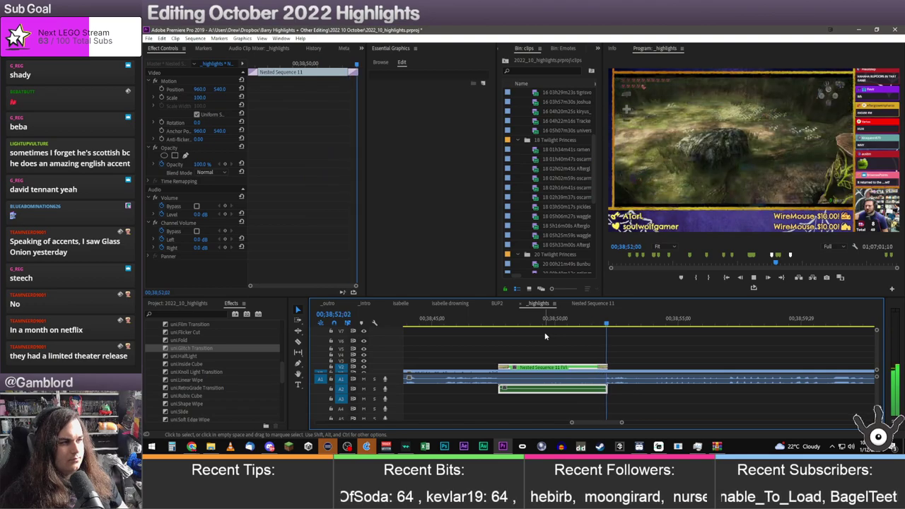
key(space)
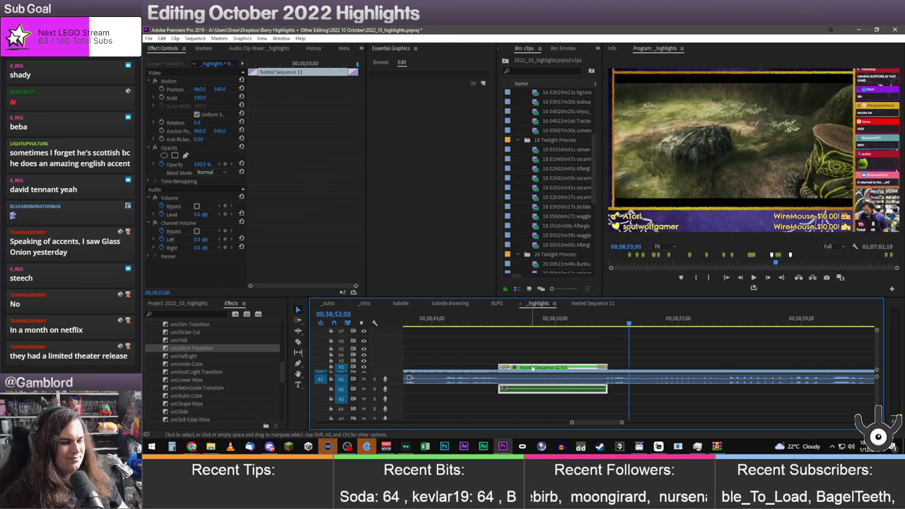
Undo the nesting with its transitions and opacity change, and play the original overlay clip
key(ctrl+z)
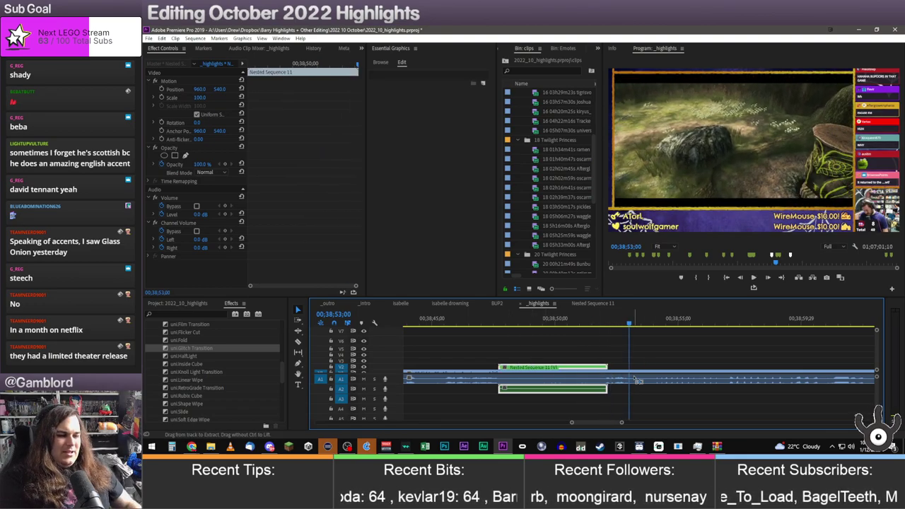
click(495, 326)
key(space)
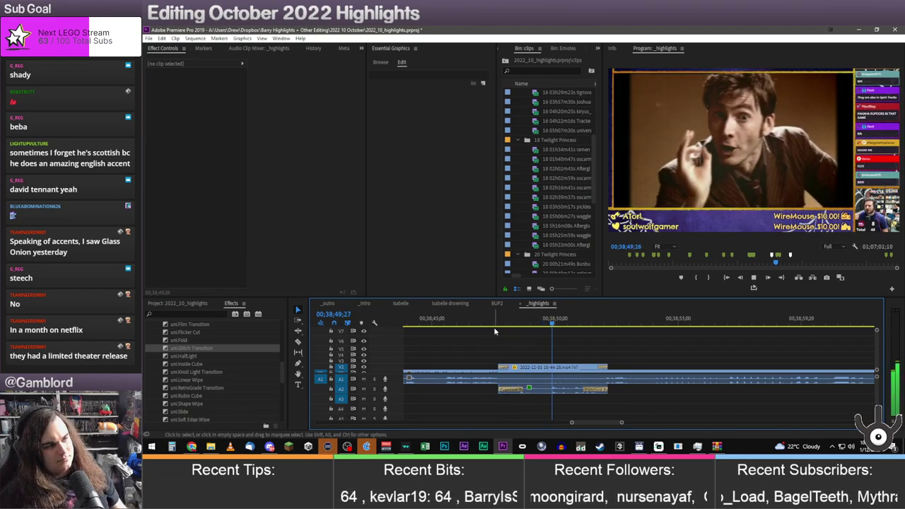
Trim the overlay clip's start to 00;38;49;29, move the shortened clip back to its earlier starting point and play it
click(549, 322)
key(space)
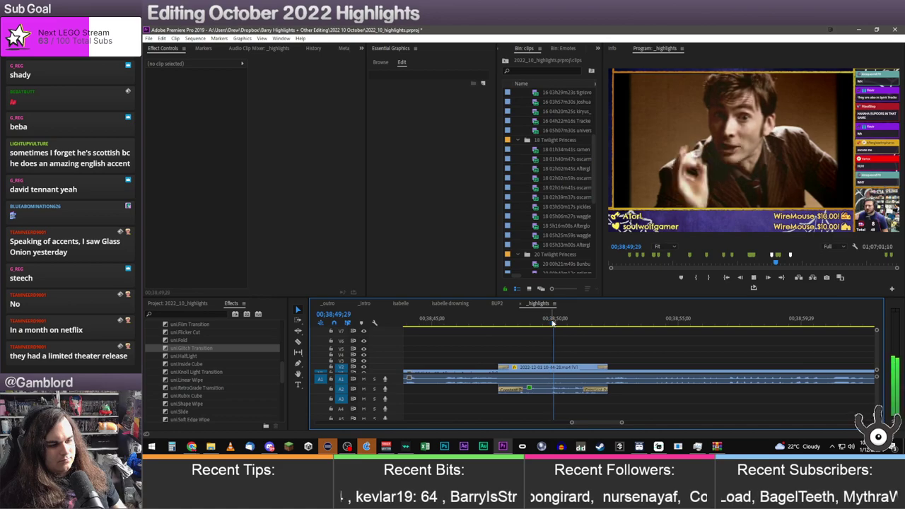
drag(497, 365, 528, 368)
click(502, 319)
key(space)
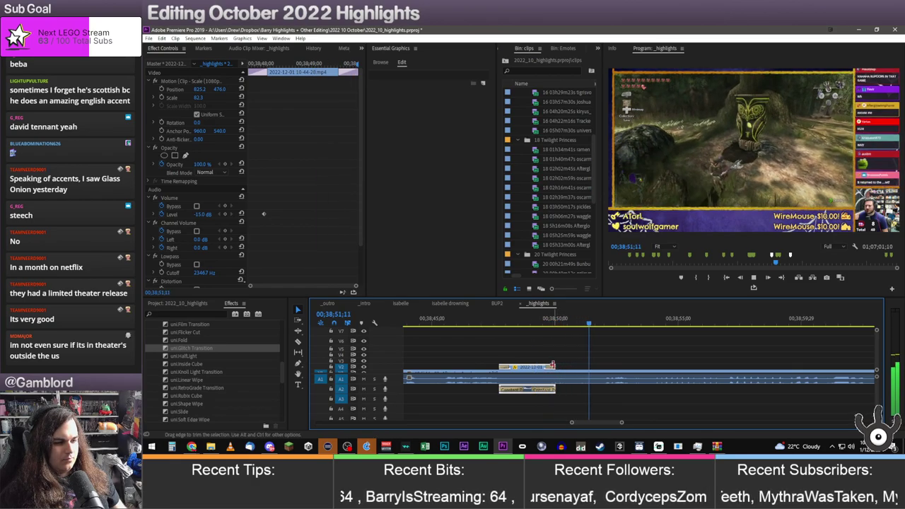
key(space)
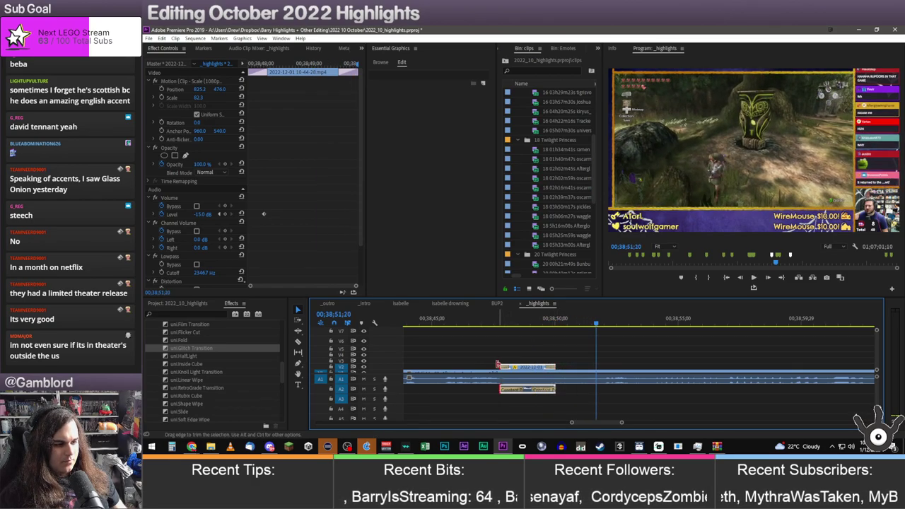
Extend the overlay clip's start by a few frames, reposition it slightly and play the section from 00;38;47;10
mouse_move(498, 366)
mouse_down()
mouse_move(523, 369)
mouse_move(502, 367)
mouse_up()
click(491, 324)
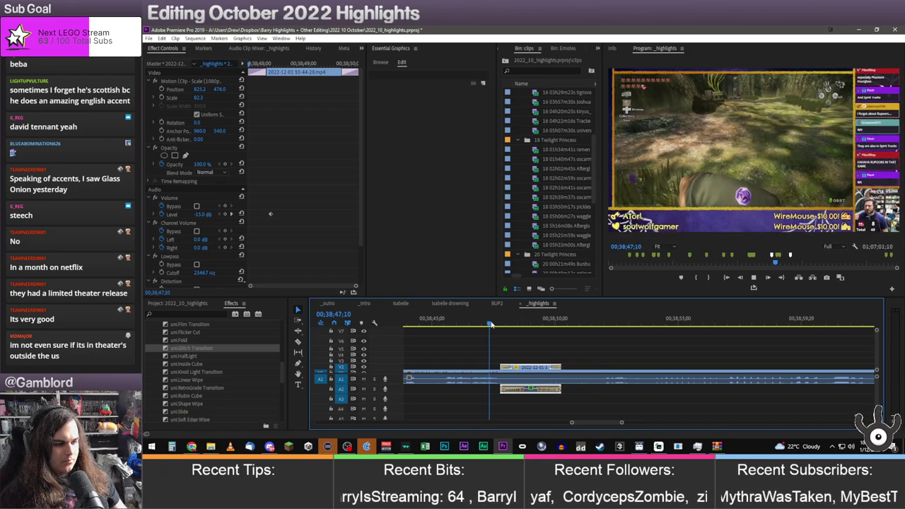
key(space)
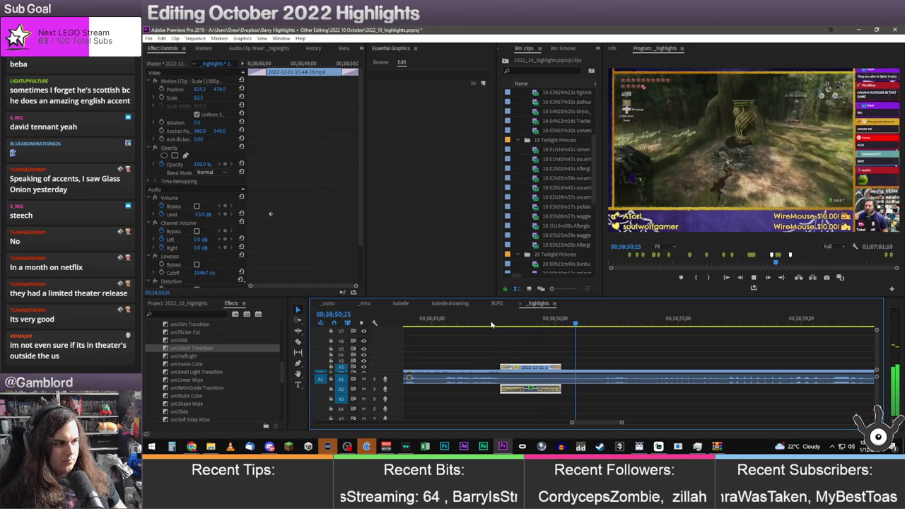
key(space)
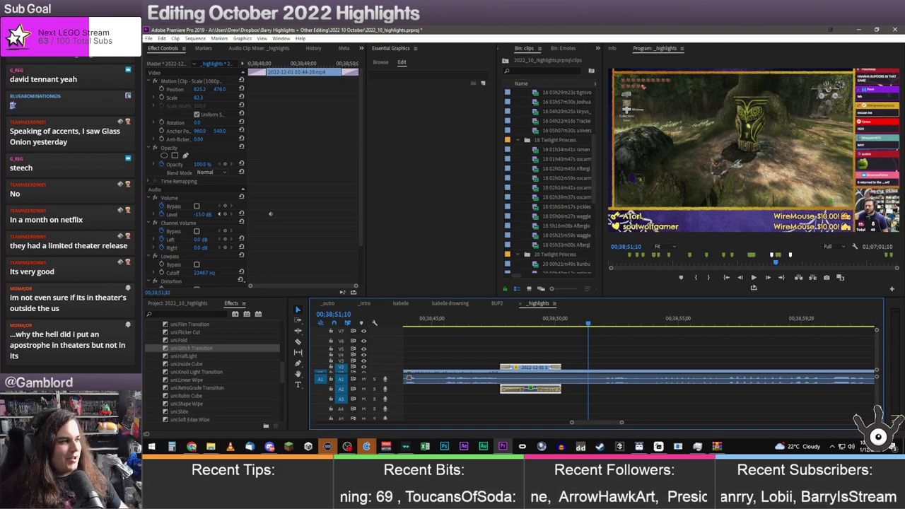
key(alt+Tab)
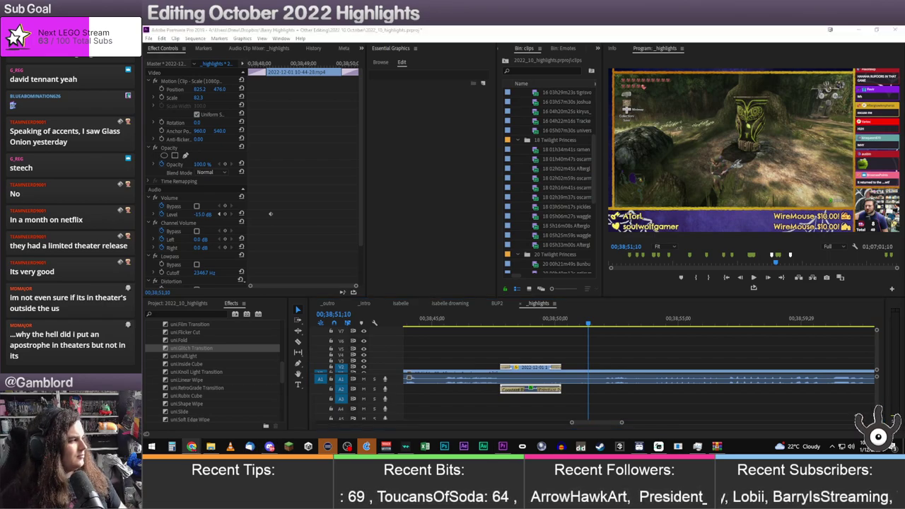
click(576, 29)
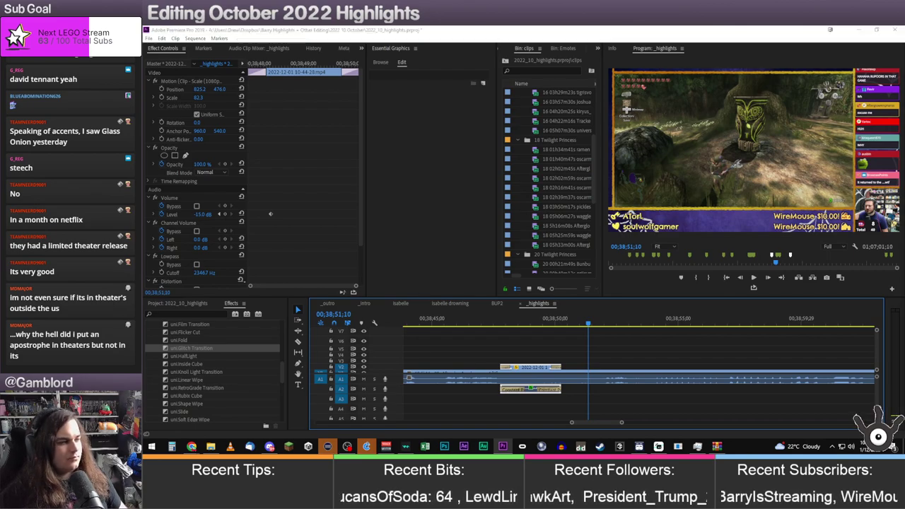
Play the shortened overlay clip again from 00;38;47;18 to review its timing
click(496, 324)
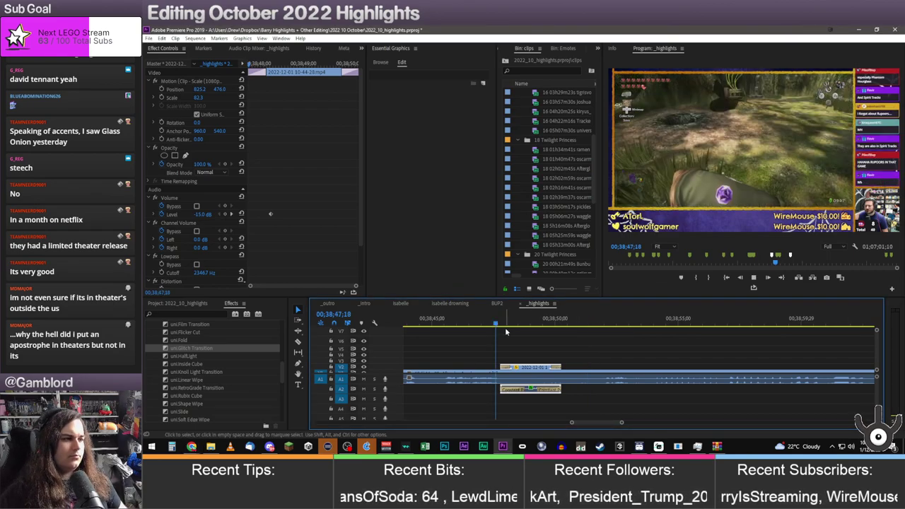
key(space)
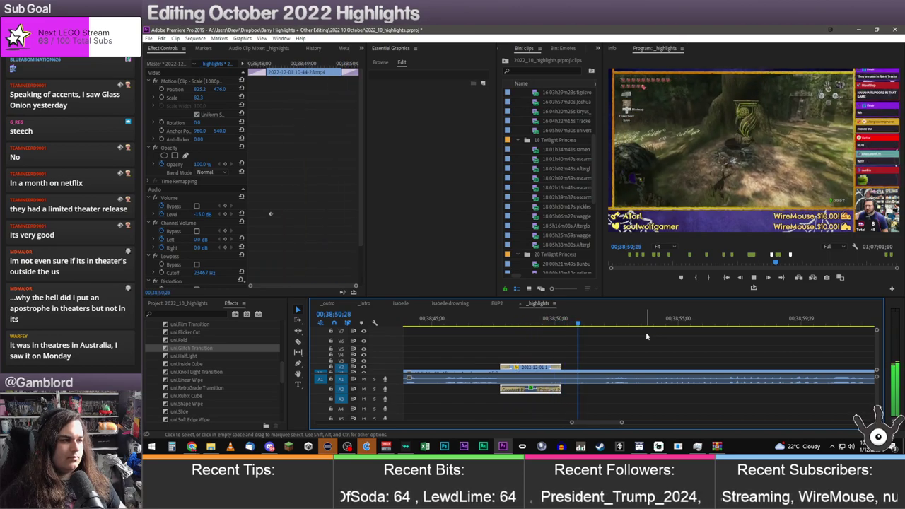
key(space)
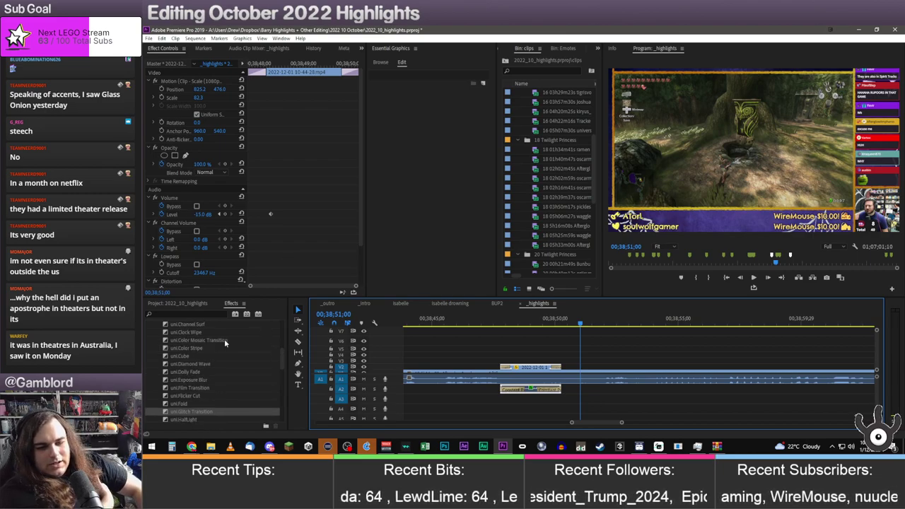
Collapse the RG Universe Transitions folder in the effects list
scroll(179, 343, up, 5)
click(156, 364)
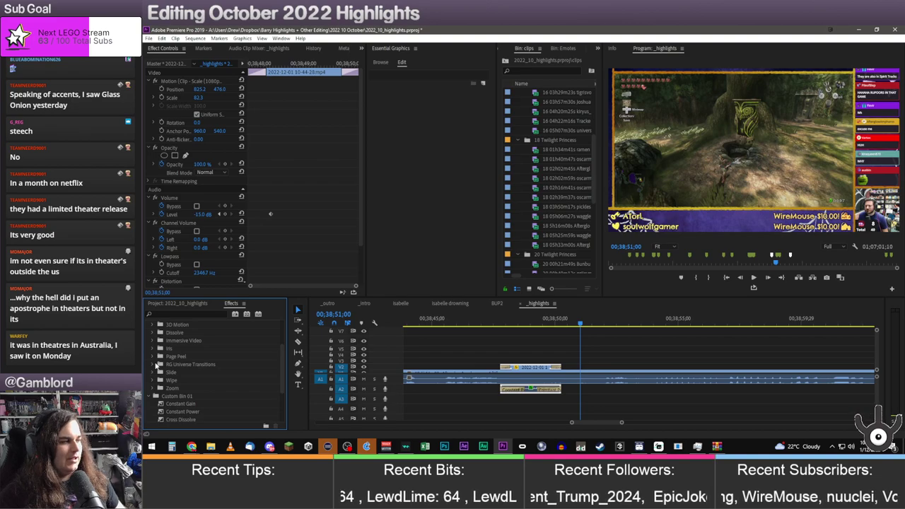
Expand the Misc folder of saved presets in the effects list to reach the clip crop presets
scroll(148, 351, down, 3)
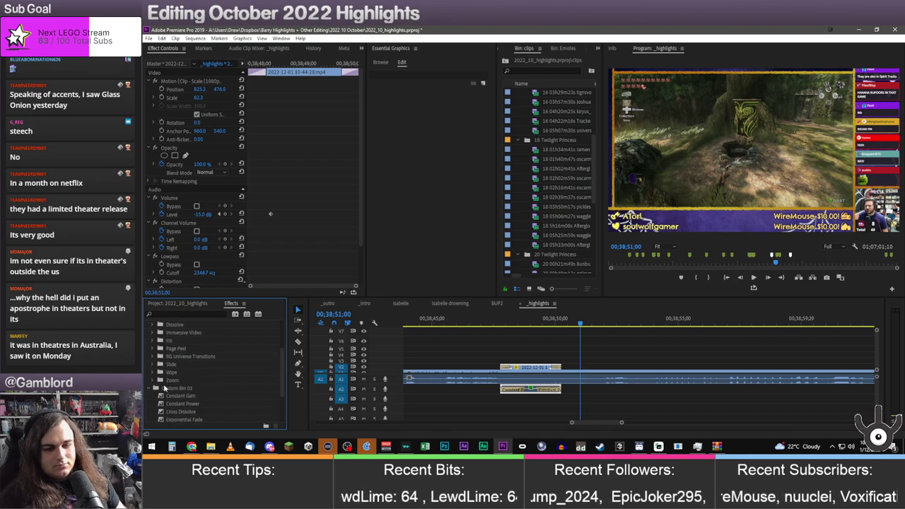
scroll(152, 390, down, 1)
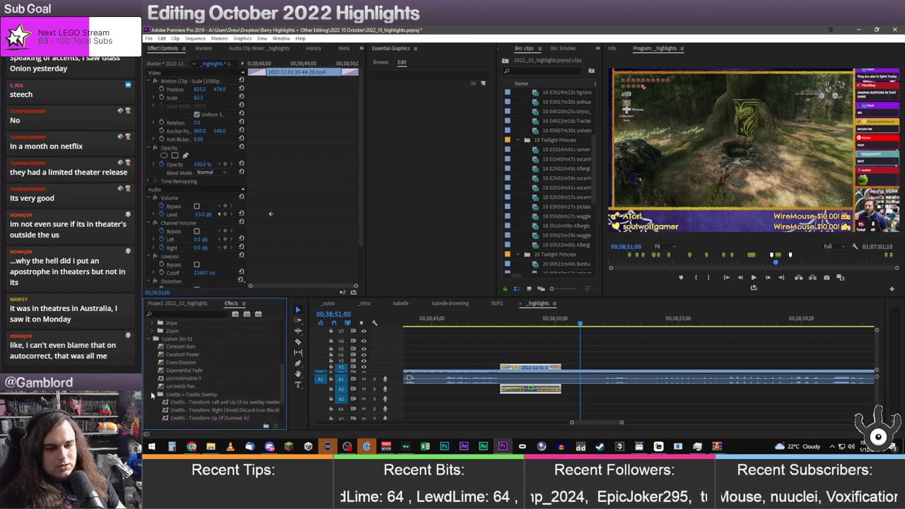
click(150, 391)
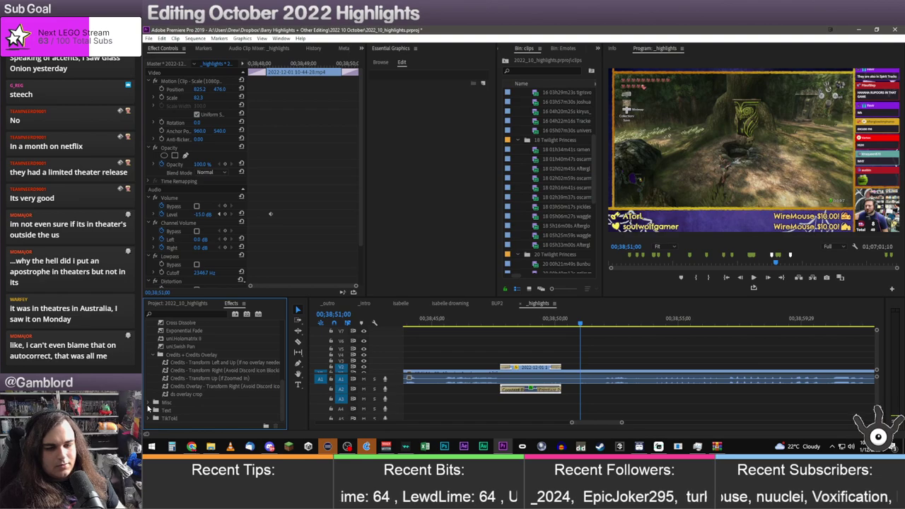
click(148, 403)
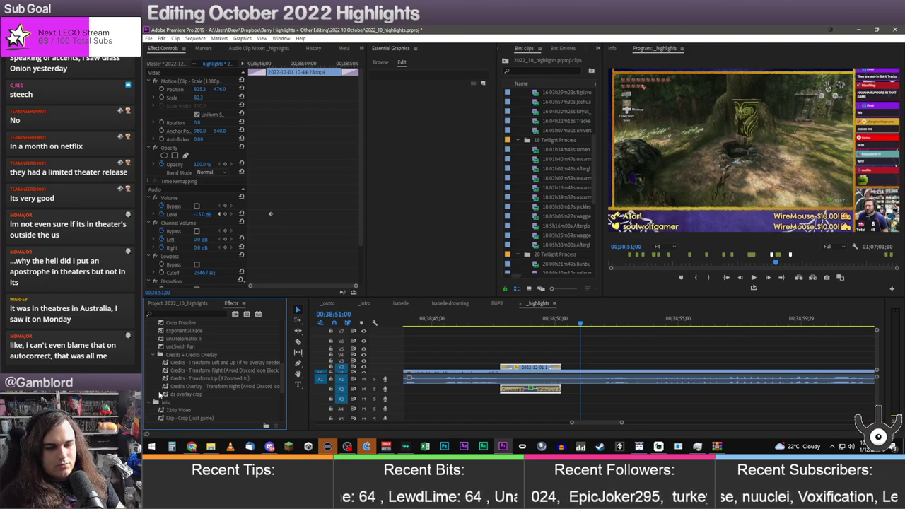
scroll(164, 385, down, 3)
Try the Clip - Crop (Just game) preset directly on the overlay clip and play it from 00;38;47;20
drag(174, 372, 496, 376)
key(ctrl+z)
drag(193, 370, 530, 367)
click(498, 326)
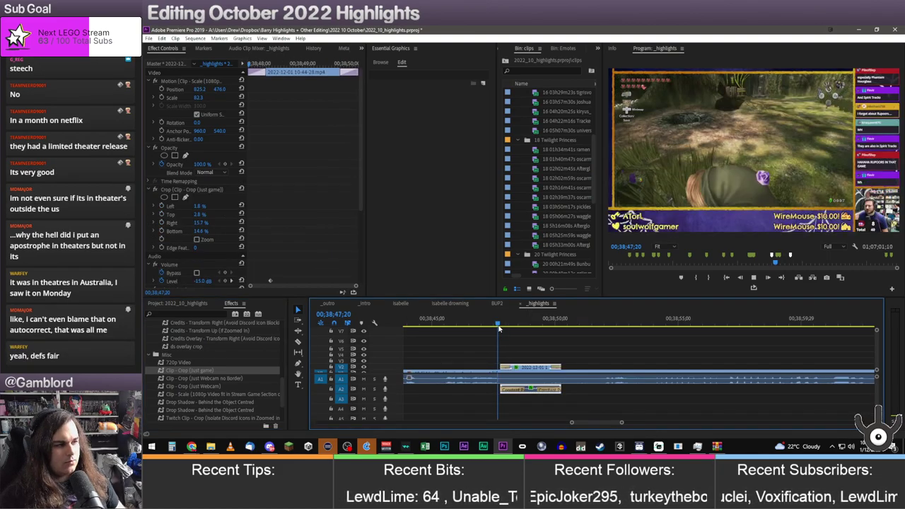
key(space)
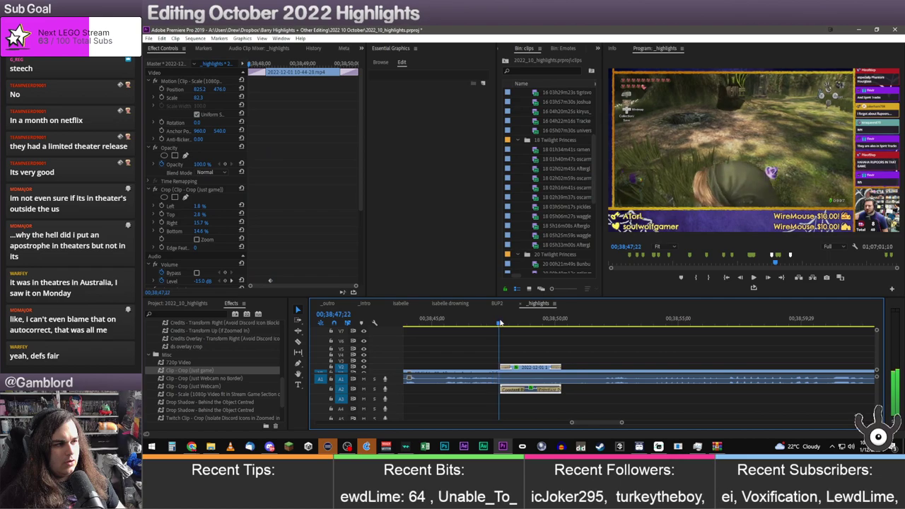
click(512, 323)
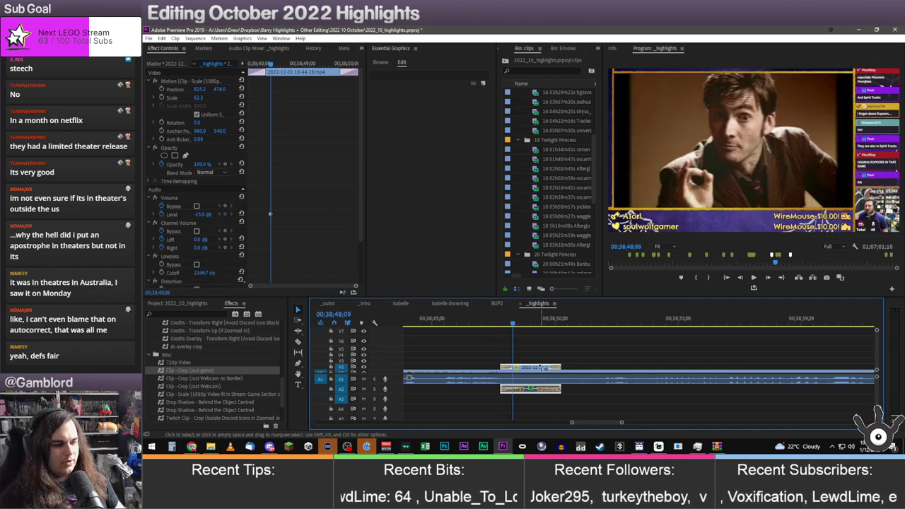
Nest the overlay clip as a sequence named blink and apply the Clip - Crop (Just game) preset to it
right_click(534, 367)
click(555, 221)
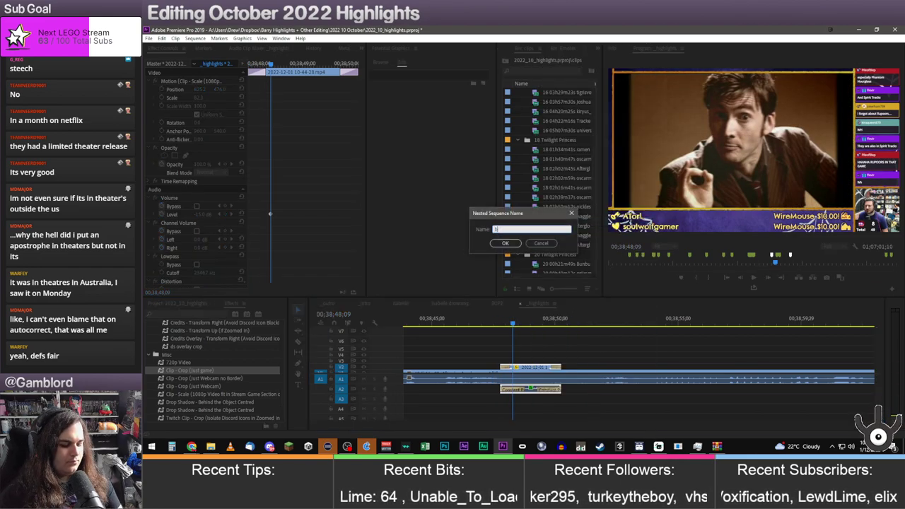
key(Return)
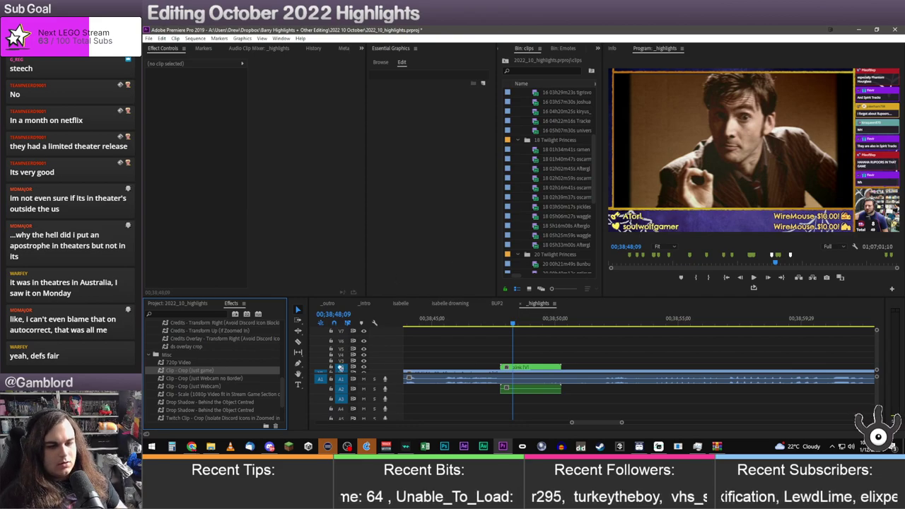
double_click(521, 367)
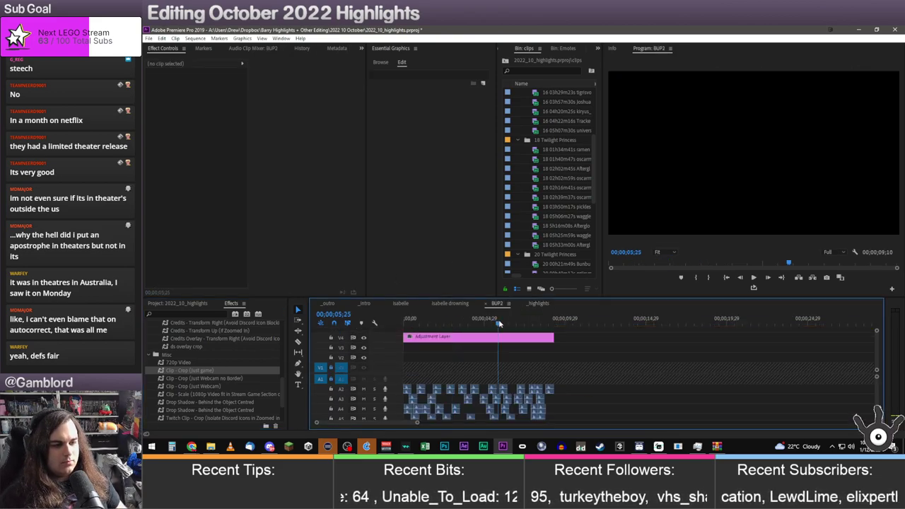
Return to the _highlights sequence and play the cropped blink clip to review its transitions
click(537, 303)
key(space)
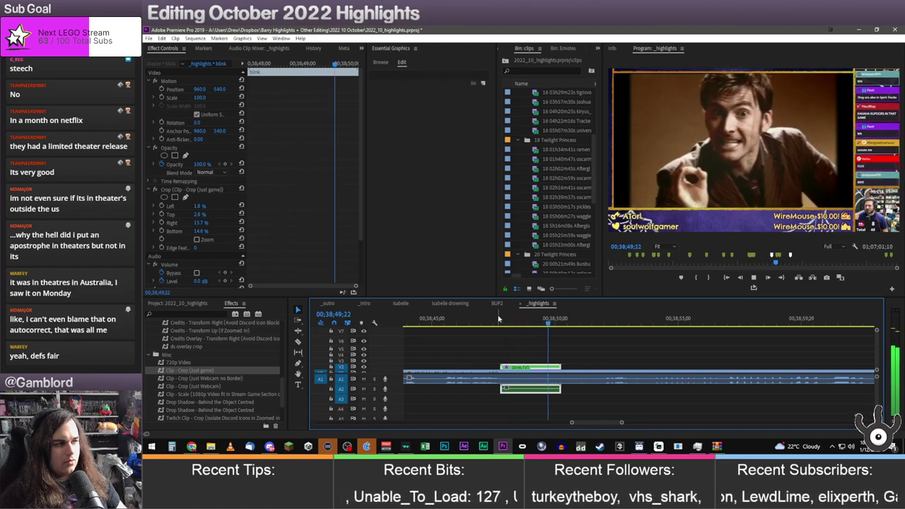
drag(499, 320, 506, 319)
key(space)
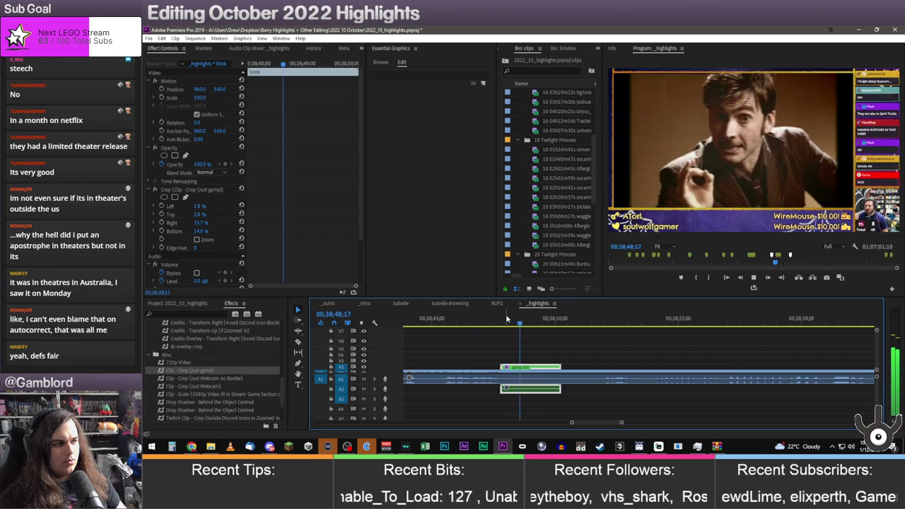
key(space)
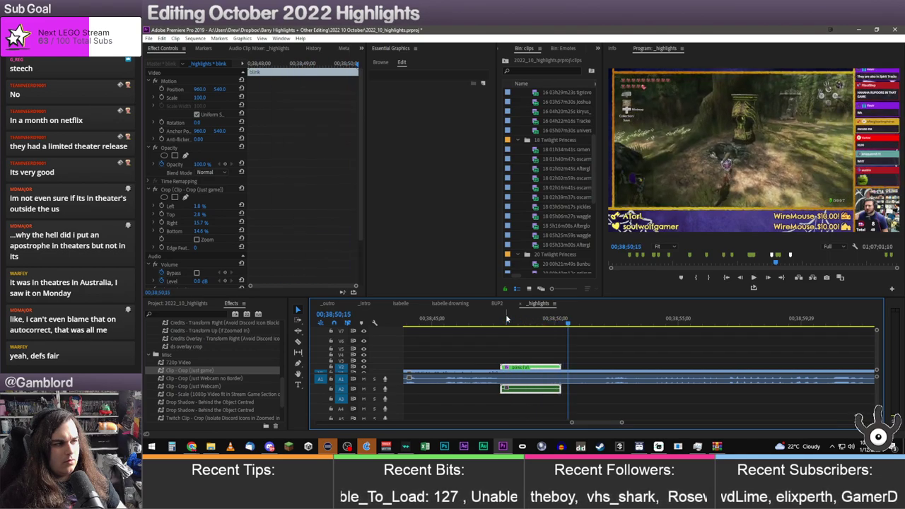
Open the nested blink sequence and play its clip through to check the glitch transitions
drag(564, 320, 515, 323)
double_click(536, 368)
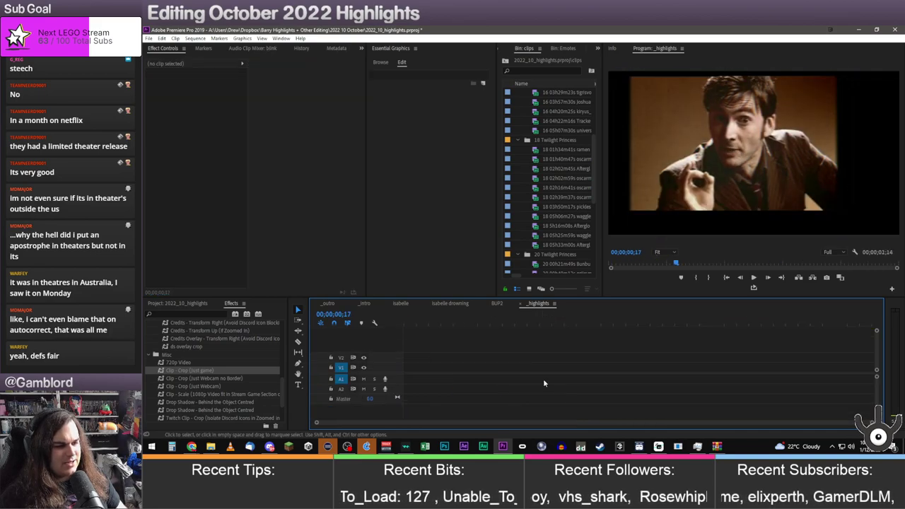
key(space)
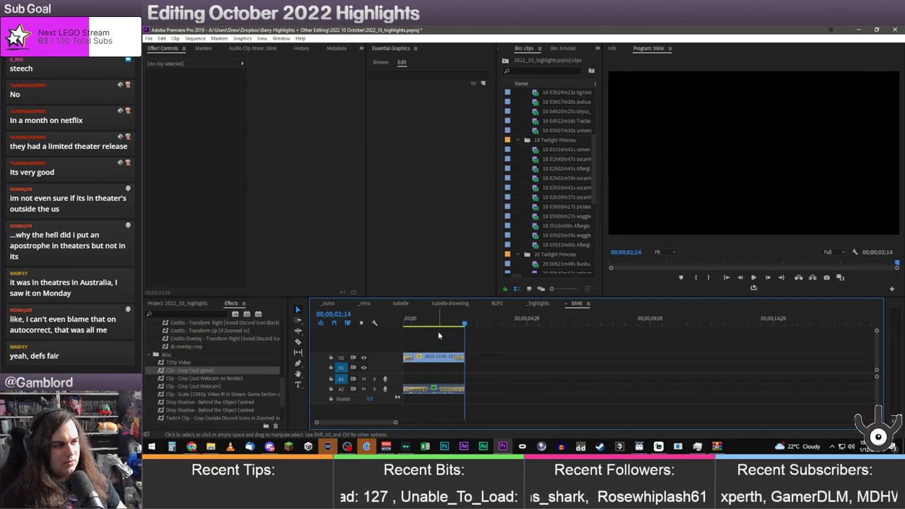
key(space)
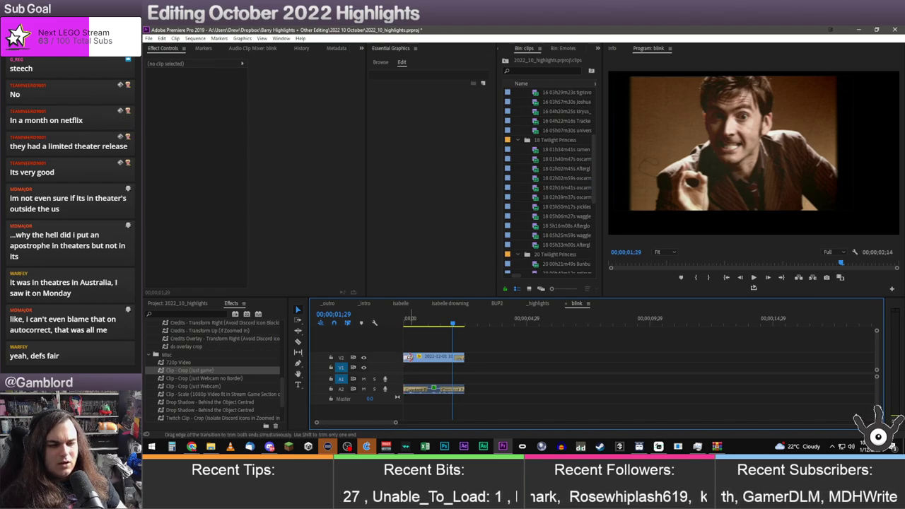
Browse the glitch presets and apply Color Loss 2 to the transition at the start of the blink sequence's clip
click(408, 357)
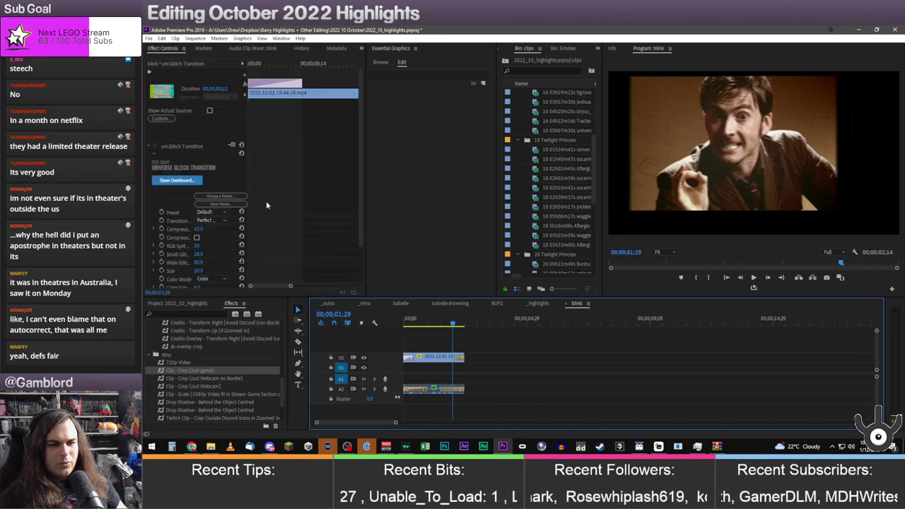
click(219, 198)
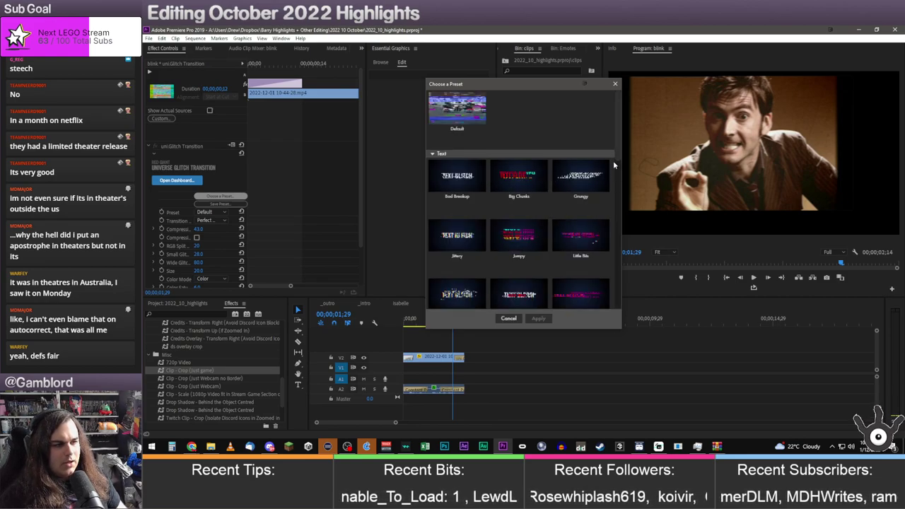
mouse_move(456, 184)
mouse_move(463, 238)
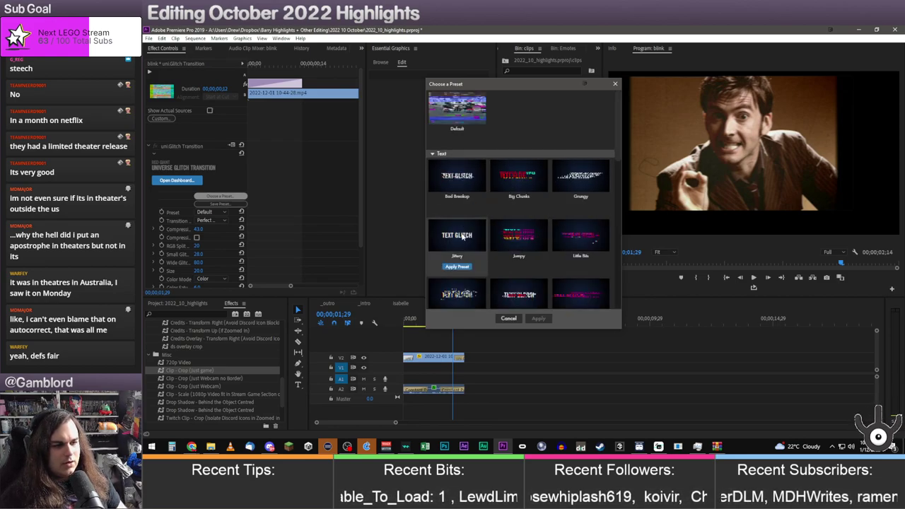
drag(617, 156, 614, 228)
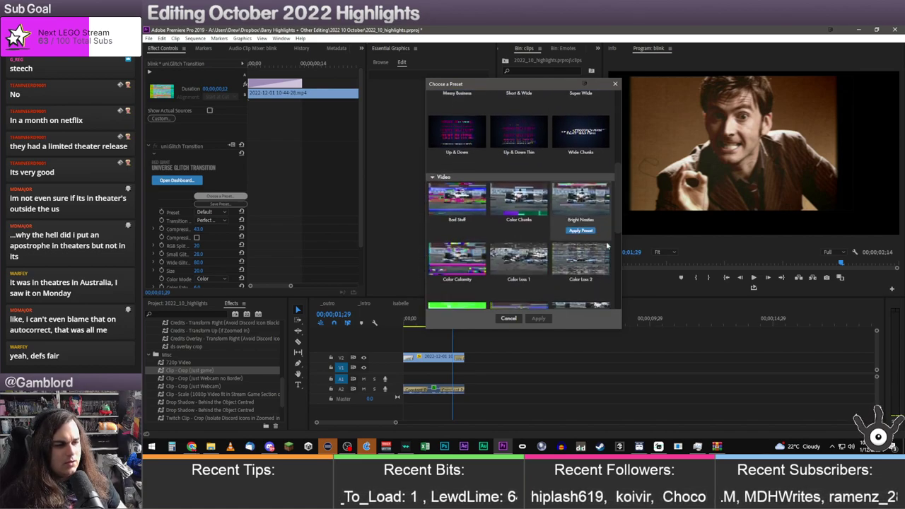
mouse_move(600, 259)
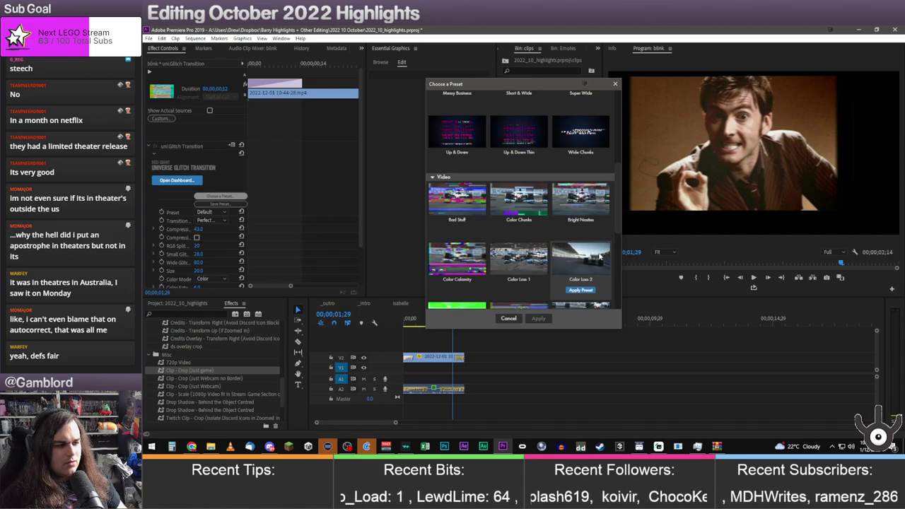
scroll(615, 226, down, 2)
scroll(615, 226, down, 2)
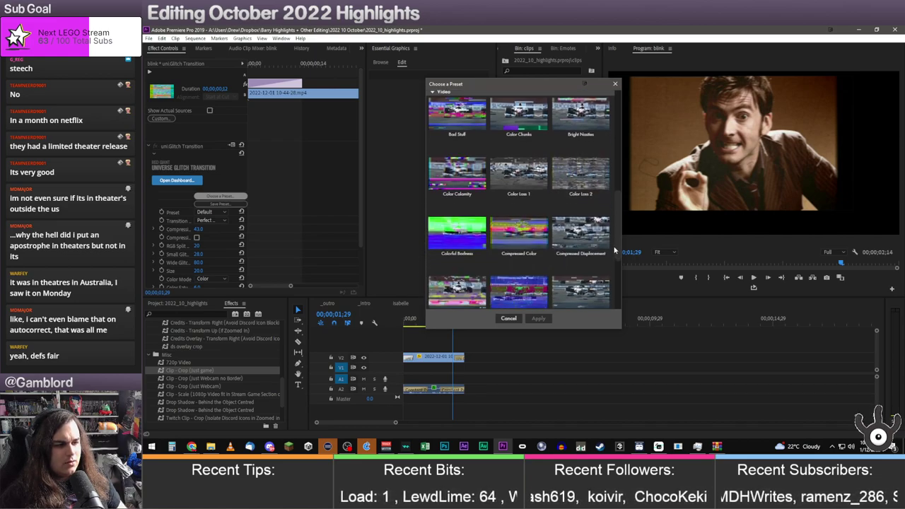
mouse_move(588, 221)
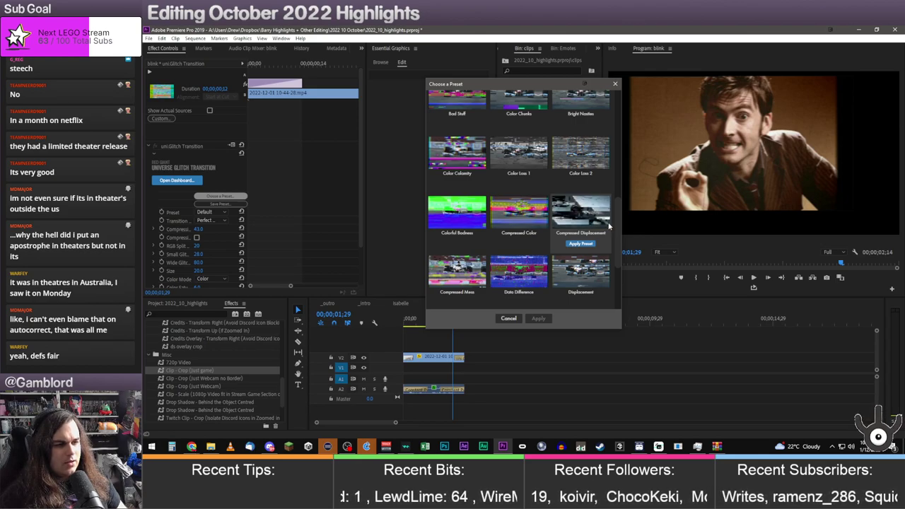
drag(618, 229, 617, 275)
mouse_move(540, 220)
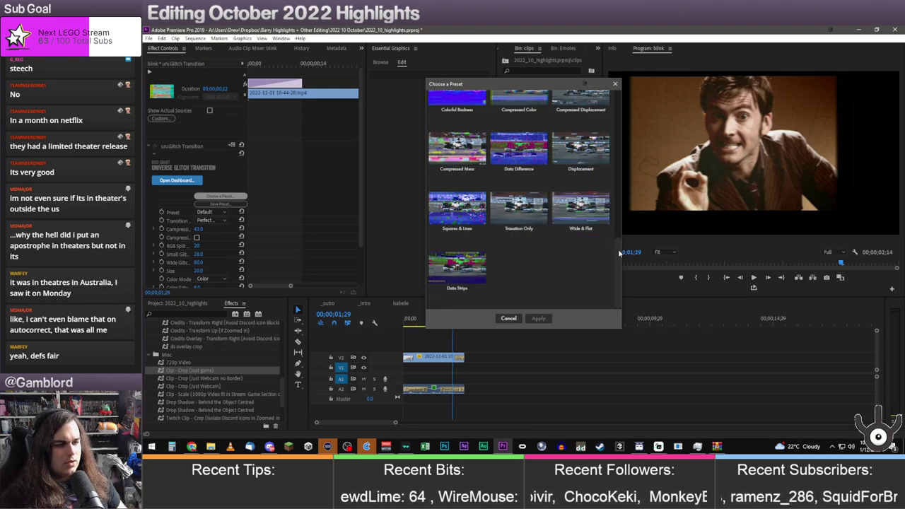
drag(617, 254, 619, 203)
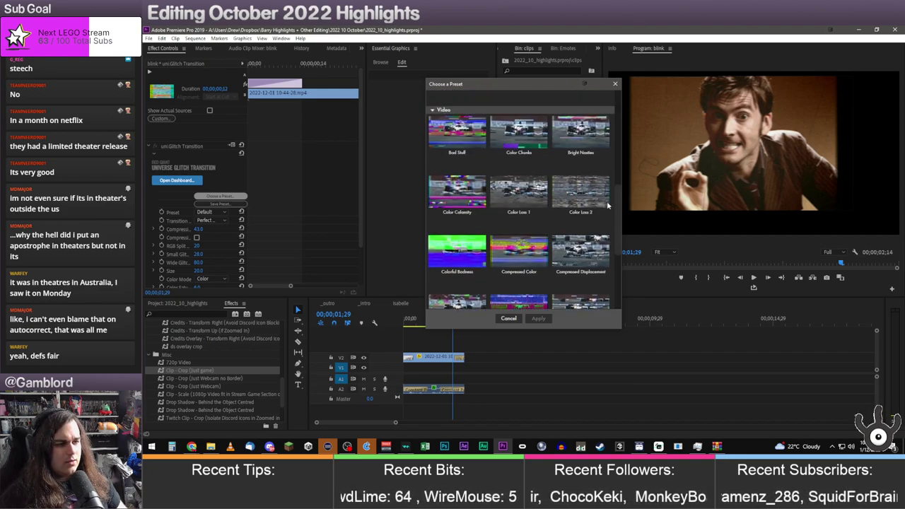
mouse_move(528, 196)
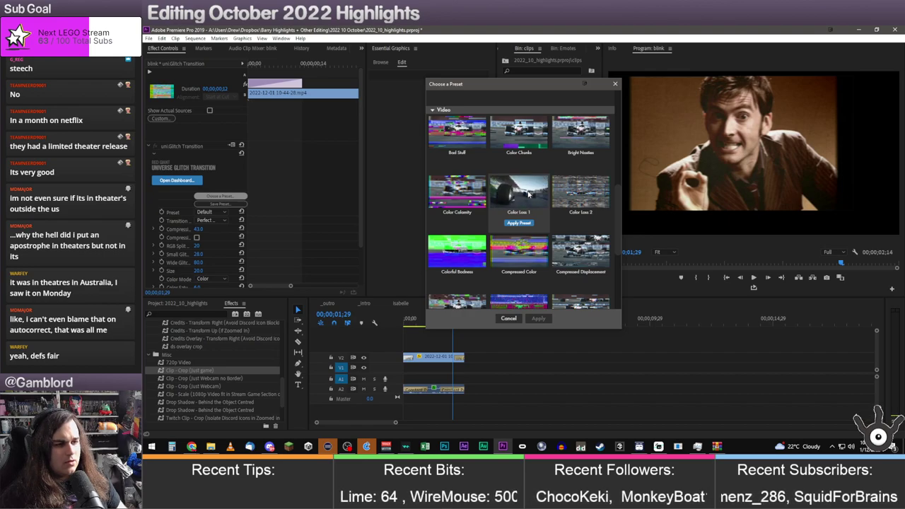
mouse_move(571, 199)
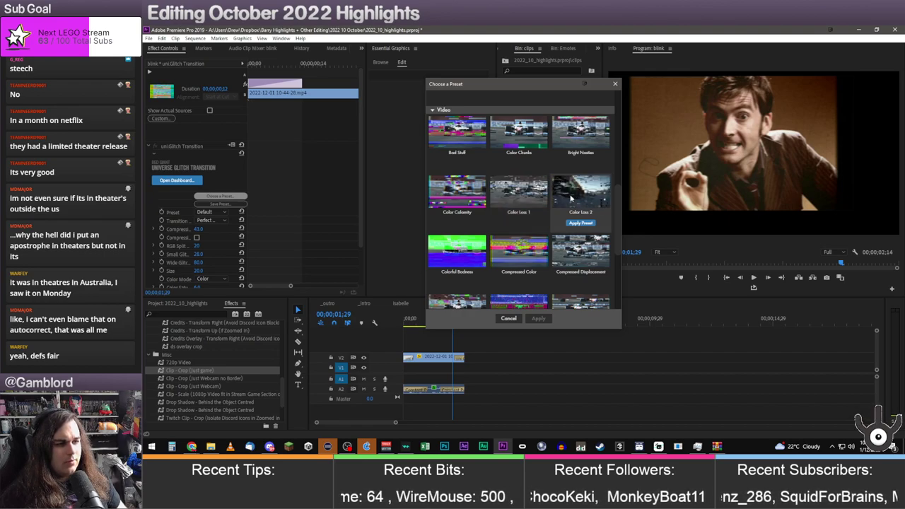
click(577, 223)
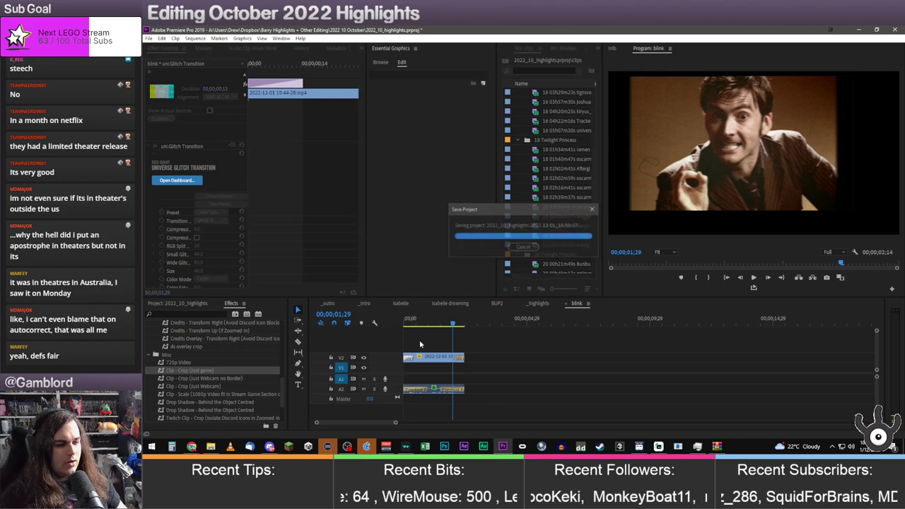
Play the blink sequence from its beginning and apply the Color Loss 2 preset to the clip's ending glitch transition
click(405, 322)
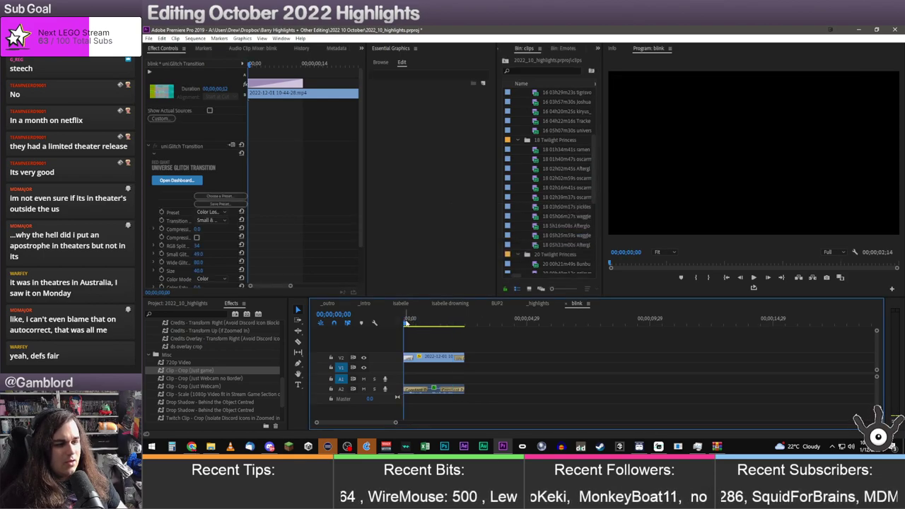
key(space)
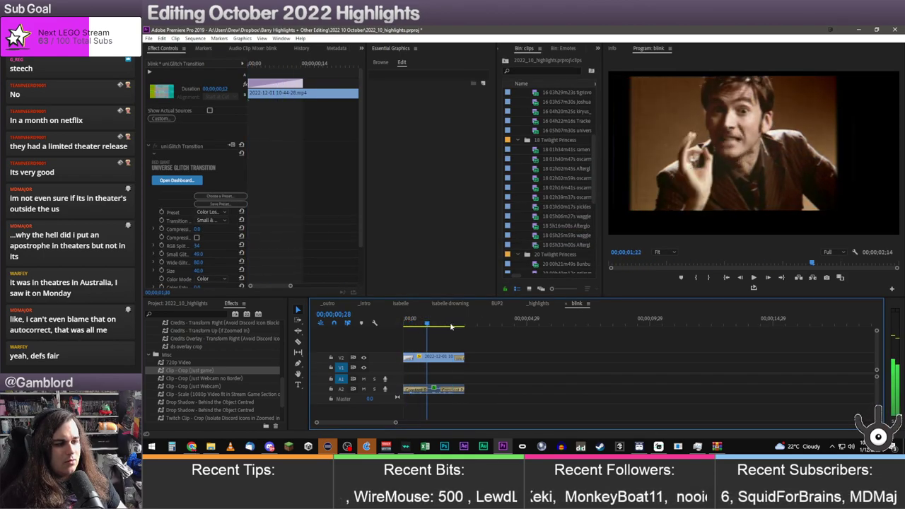
click(461, 358)
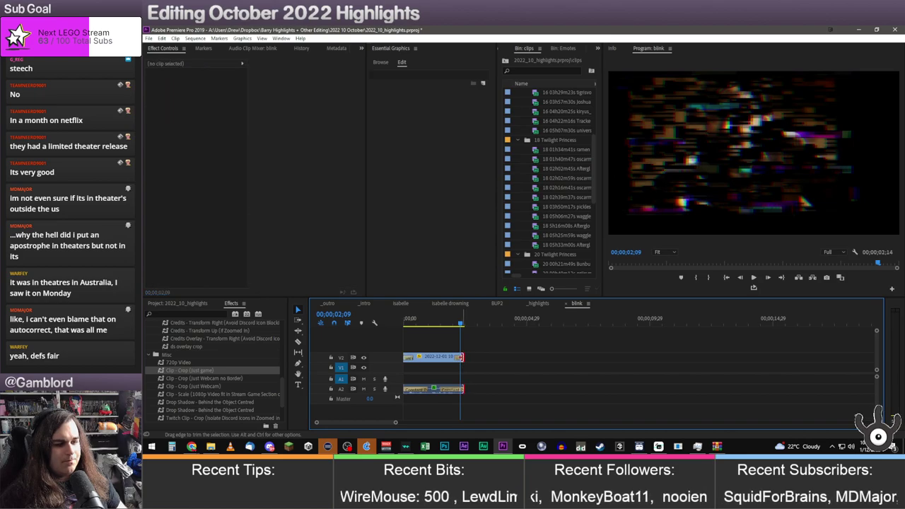
click(456, 357)
click(220, 196)
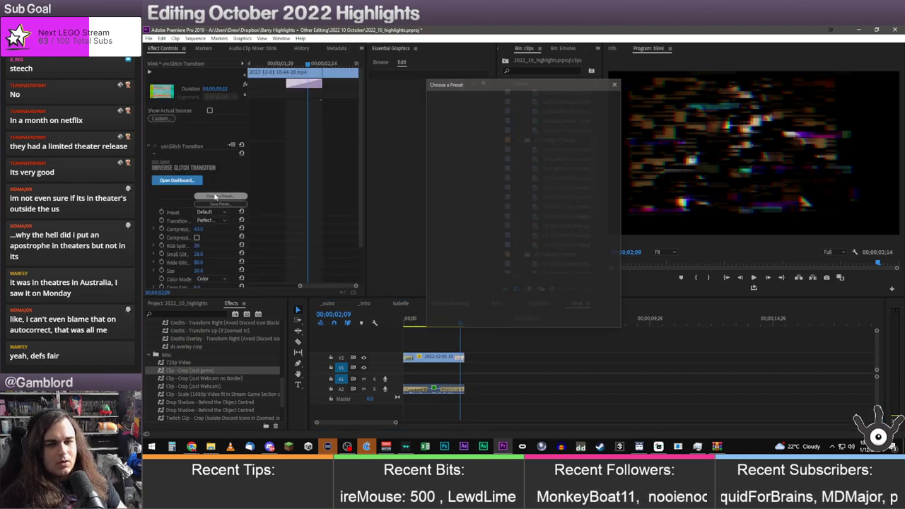
scroll(538, 226, down, 10)
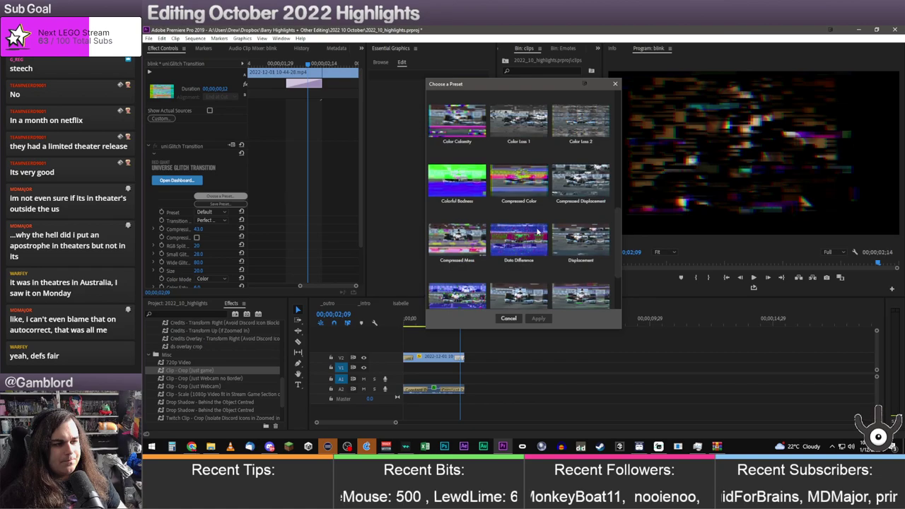
click(574, 154)
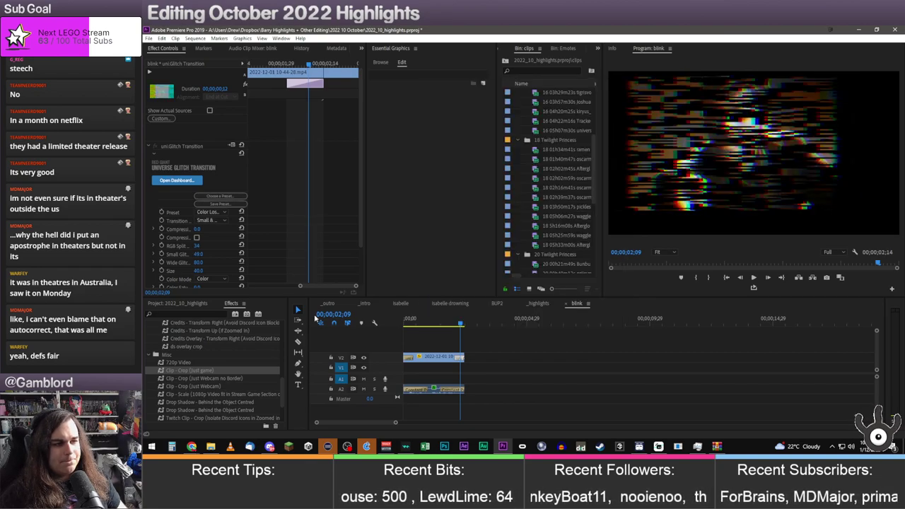
Go back to the _highlights sequence and play the blink clip with its restyled glitch transitions
click(537, 303)
key(space)
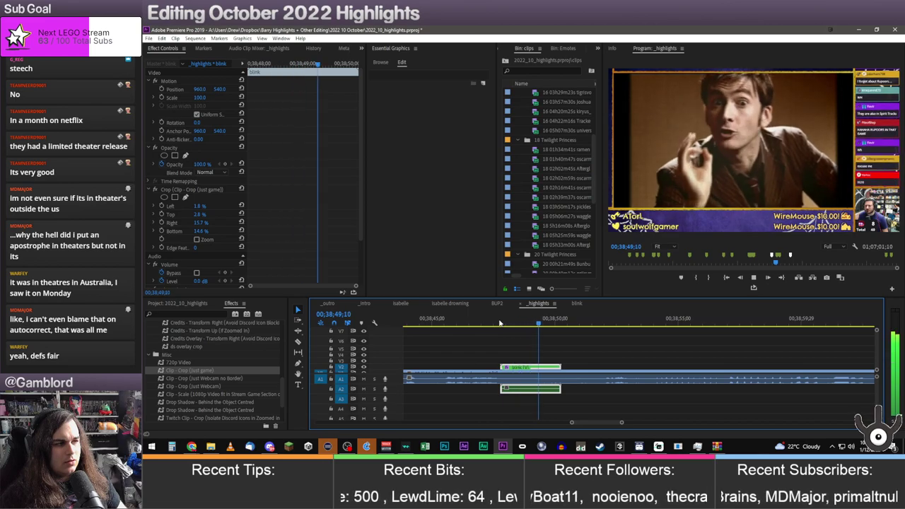
Replay the blink overlay several times from just before it starts and scrub through it to review its border and glitch transitions
click(499, 323)
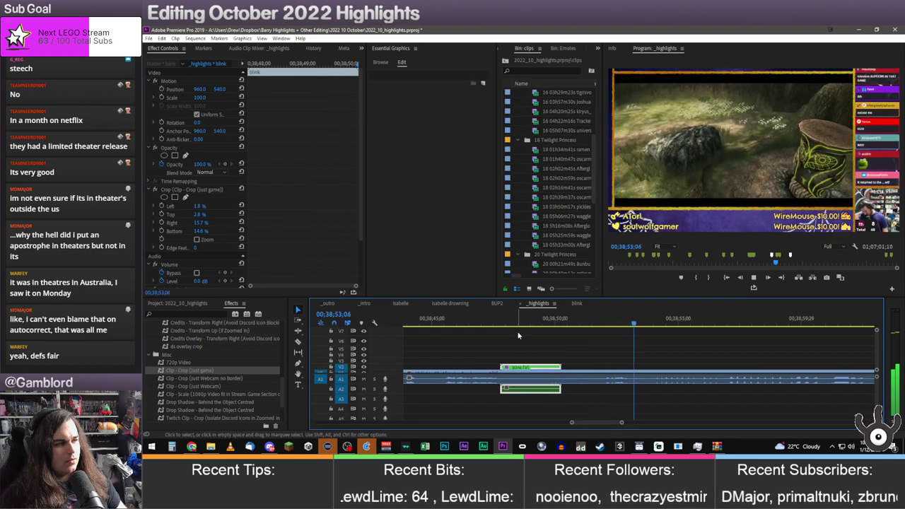
click(467, 324)
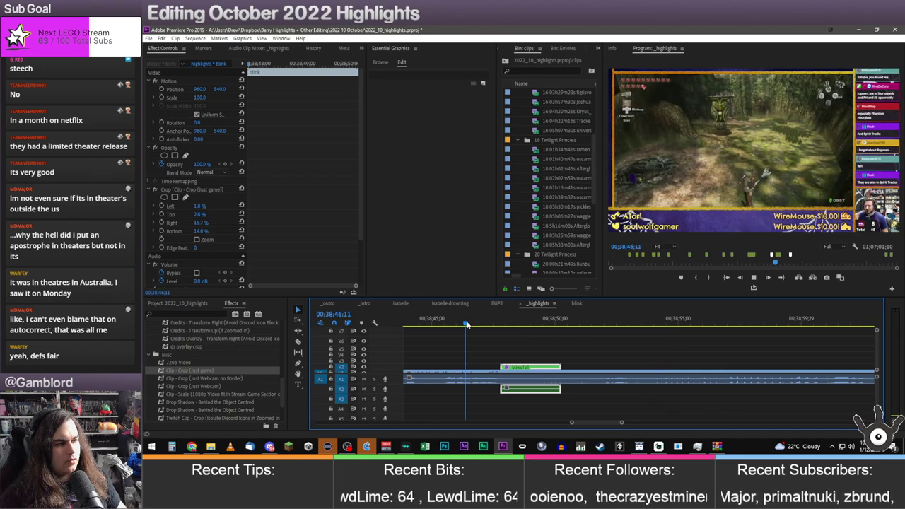
key(space)
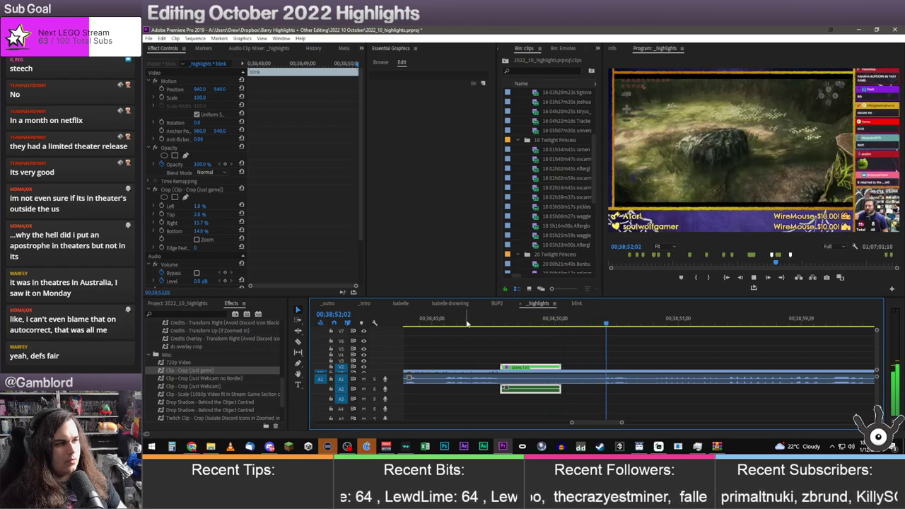
click(507, 325)
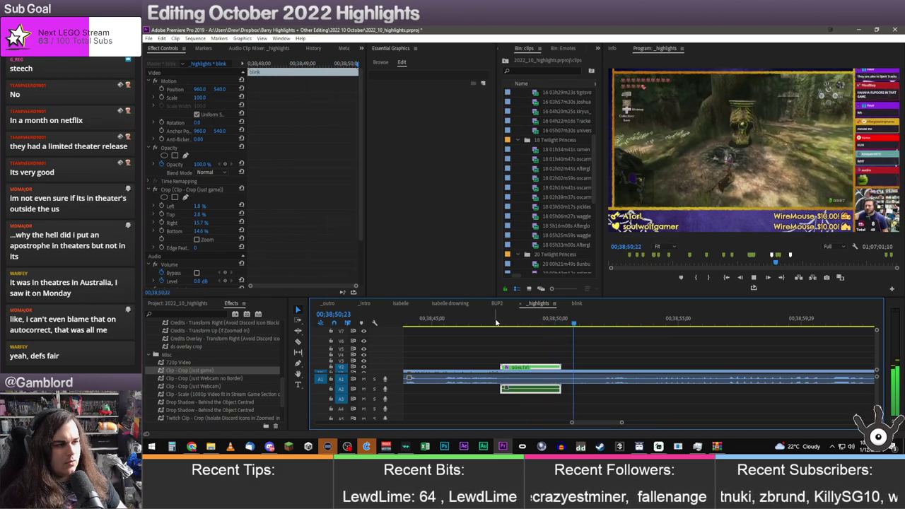
drag(496, 322, 532, 323)
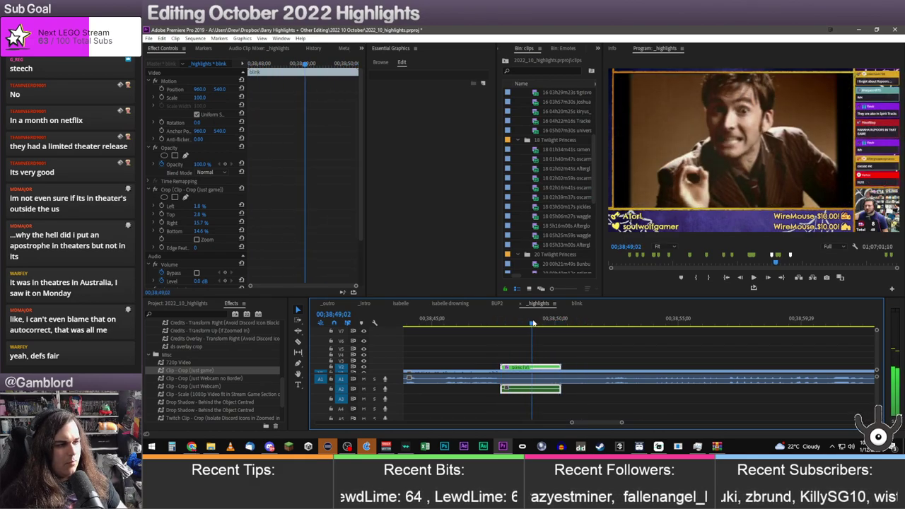
click(509, 352)
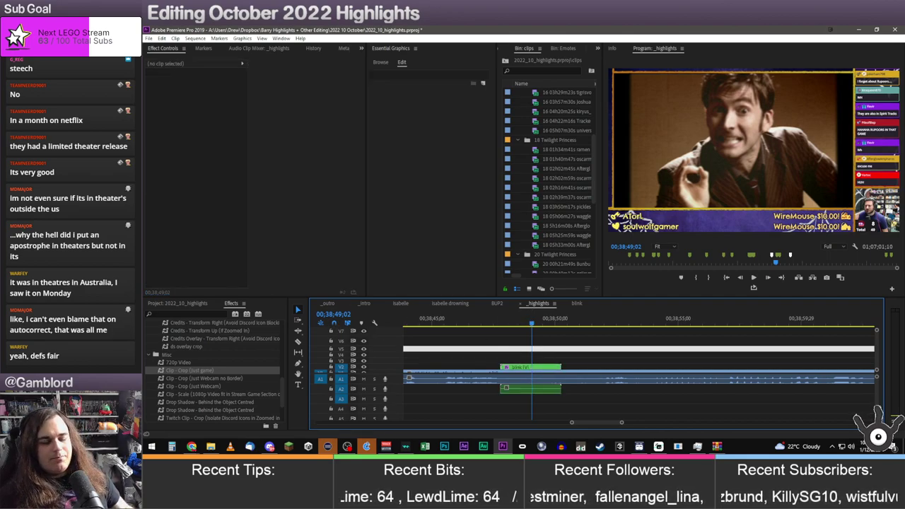
Switch to the browser, preview the VHS Severe Static Noise #3 video on YouTube, and close its page
key(alt+Tab)
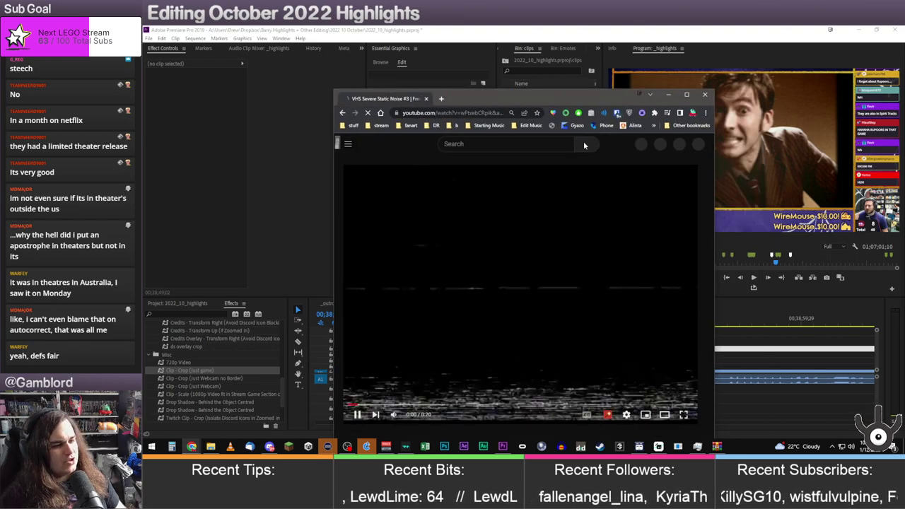
scroll(508, 309, up, 15)
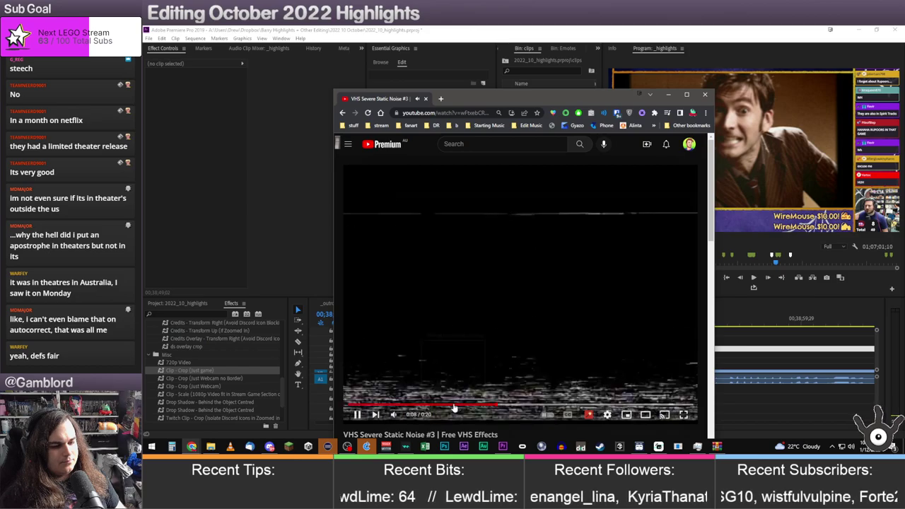
scroll(460, 210, up, 2)
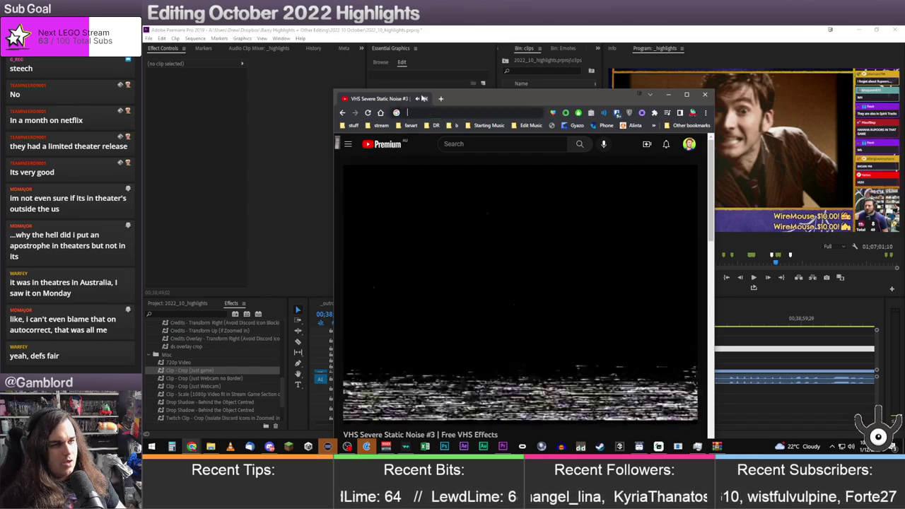
right_click(387, 138)
click(425, 99)
Launch JDownloader 2
key(super)
text(snip)
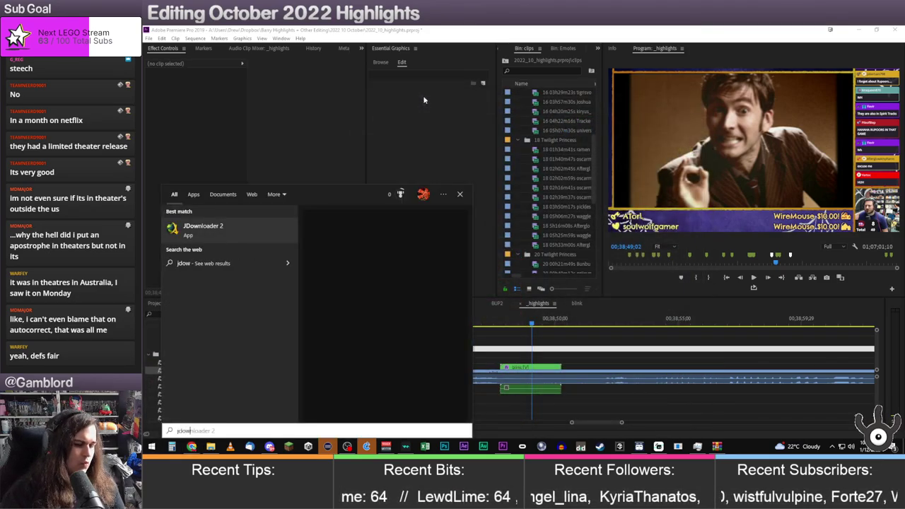
key(Return)
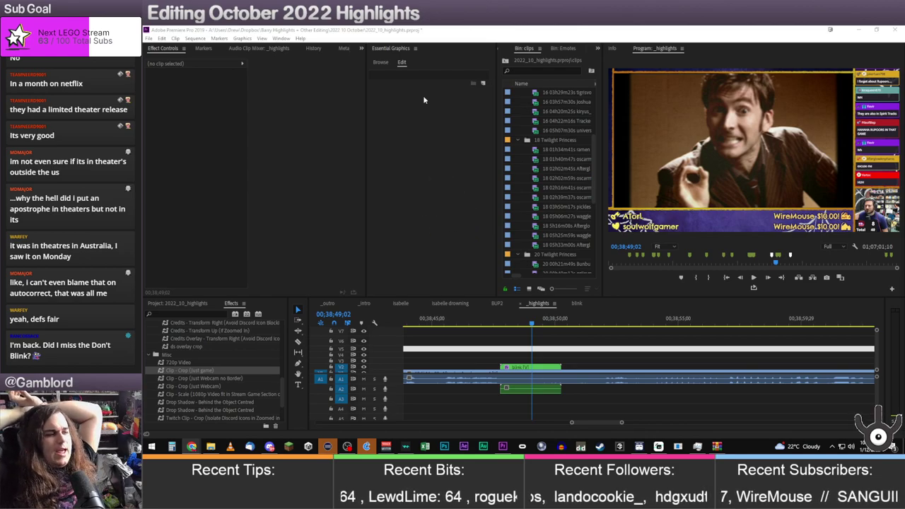
Find Lines v2.png in the project's Halloween overlay folder within Assets > Overlay Stuff and preview it in the Source monitor
click(189, 304)
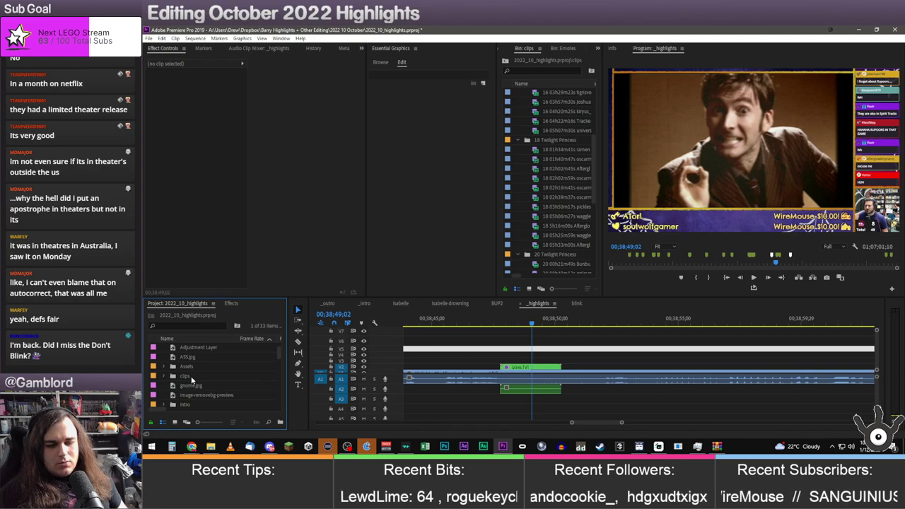
scroll(190, 378, down, 1)
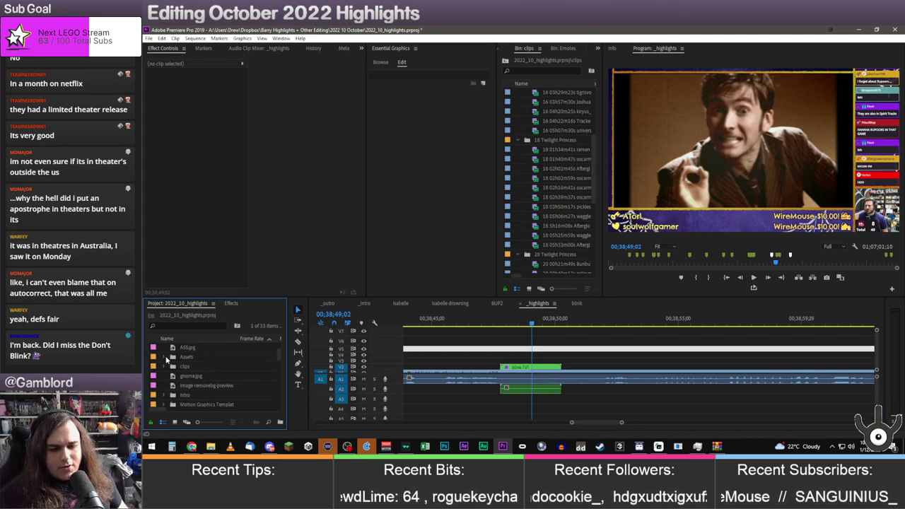
click(166, 357)
scroll(197, 380, down, 2)
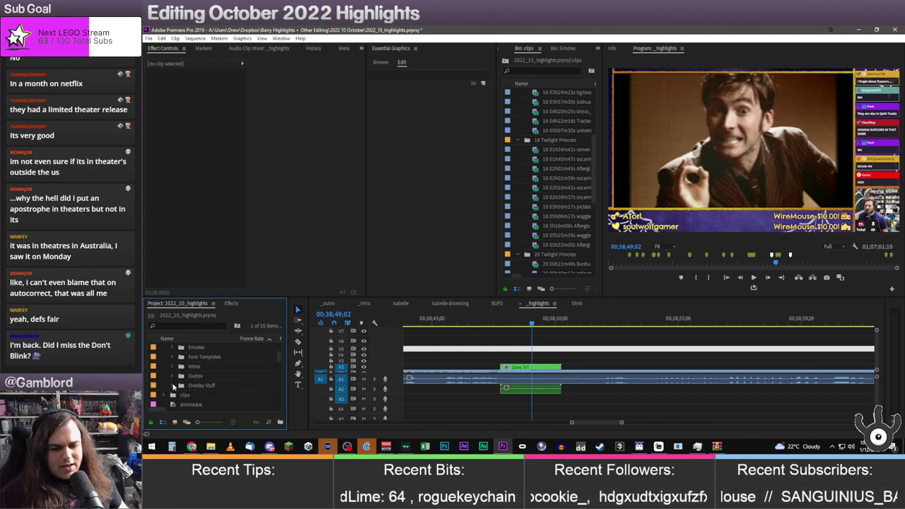
click(174, 385)
scroll(177, 371, down, 5)
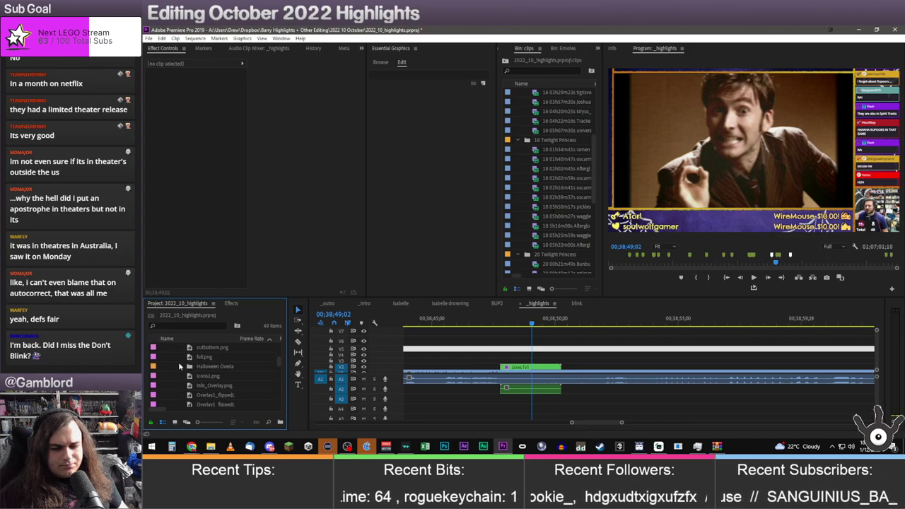
click(179, 366)
scroll(202, 367, down, 3)
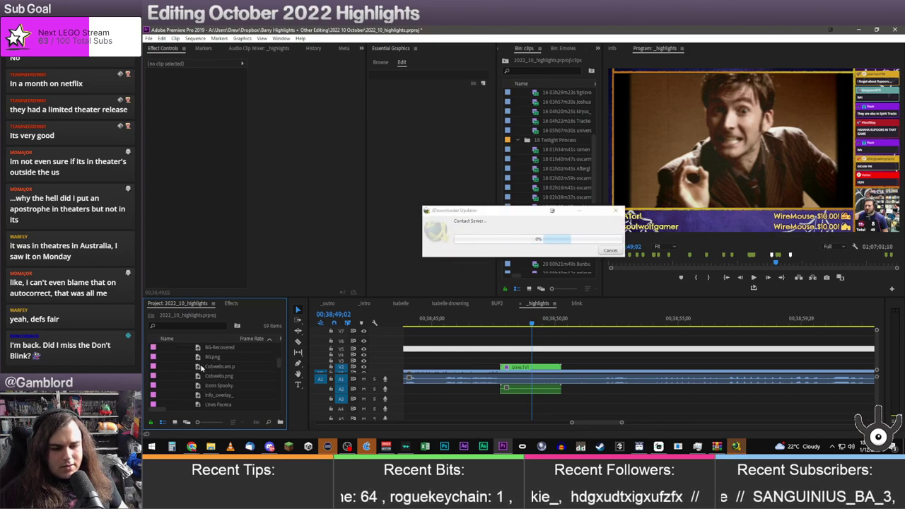
scroll(201, 385, down, 2)
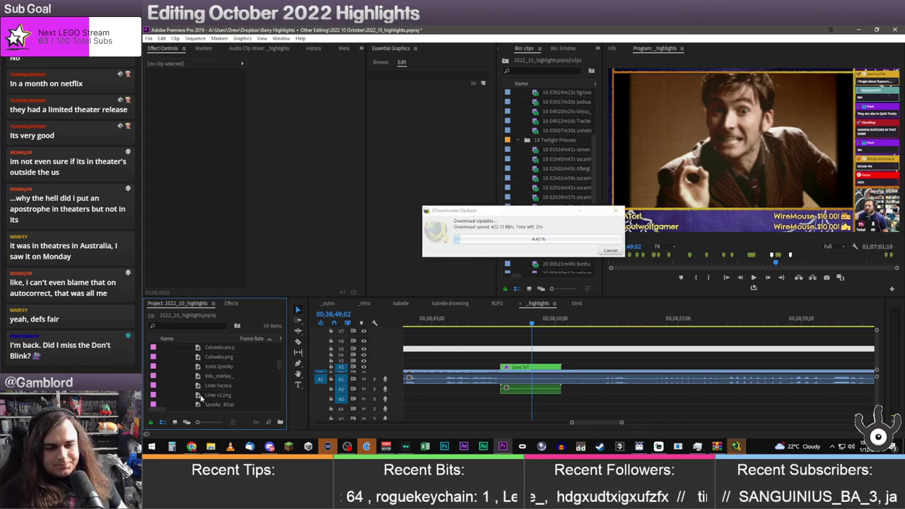
click(200, 387)
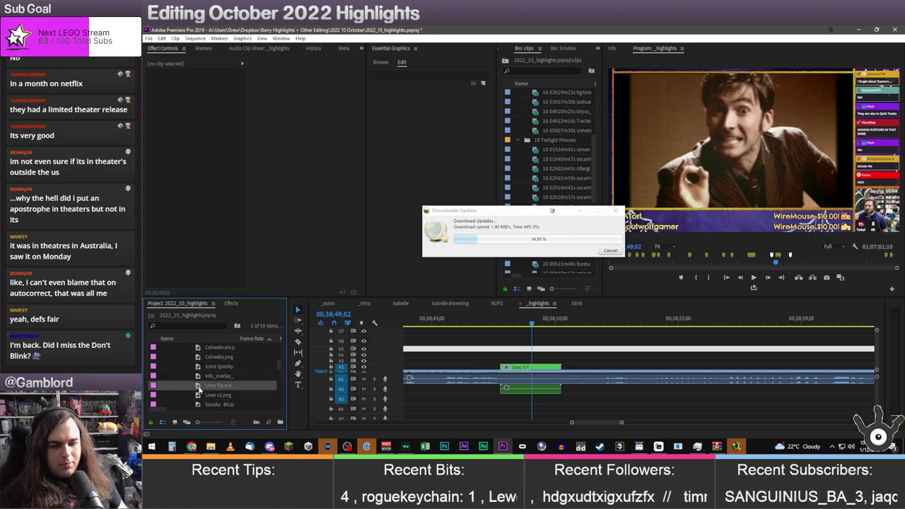
double_click(215, 395)
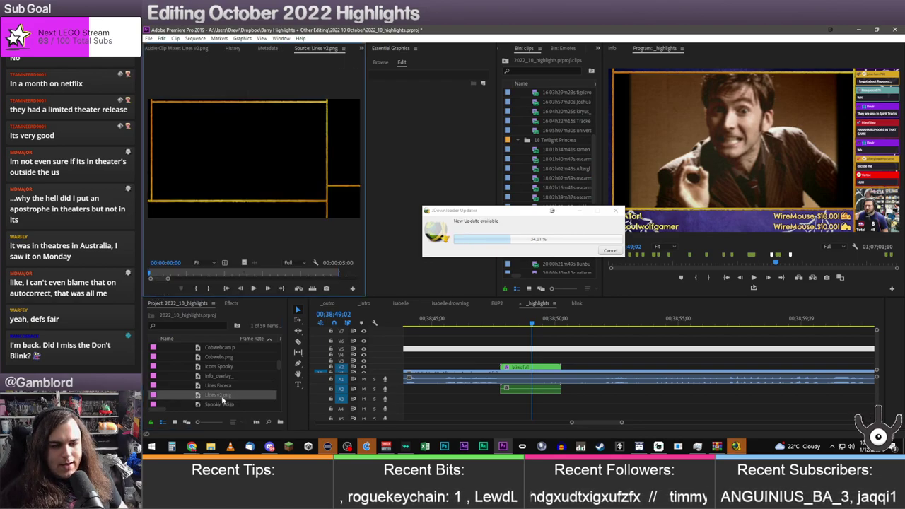
Place Lines v2.png on track V3 above the blink clip and extend it past both ends of that clip
drag(222, 400, 504, 362)
drag(622, 361, 561, 355)
click(487, 323)
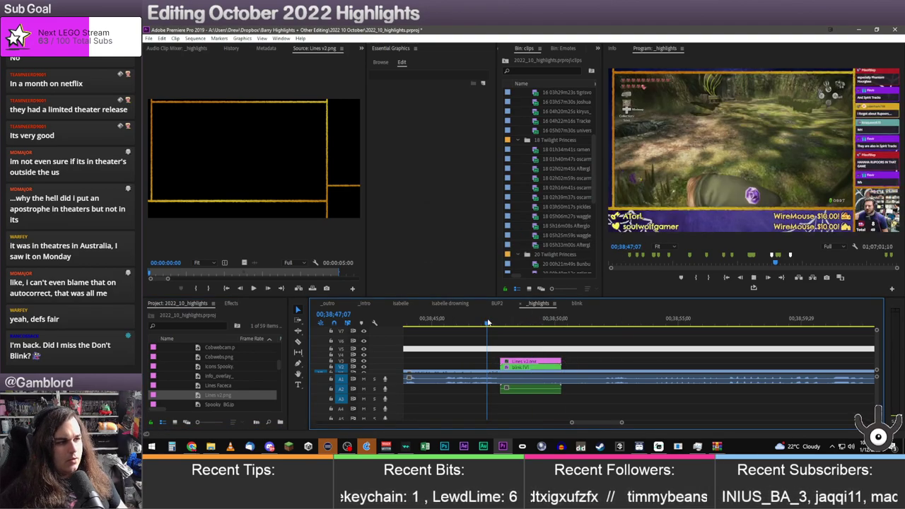
click(494, 323)
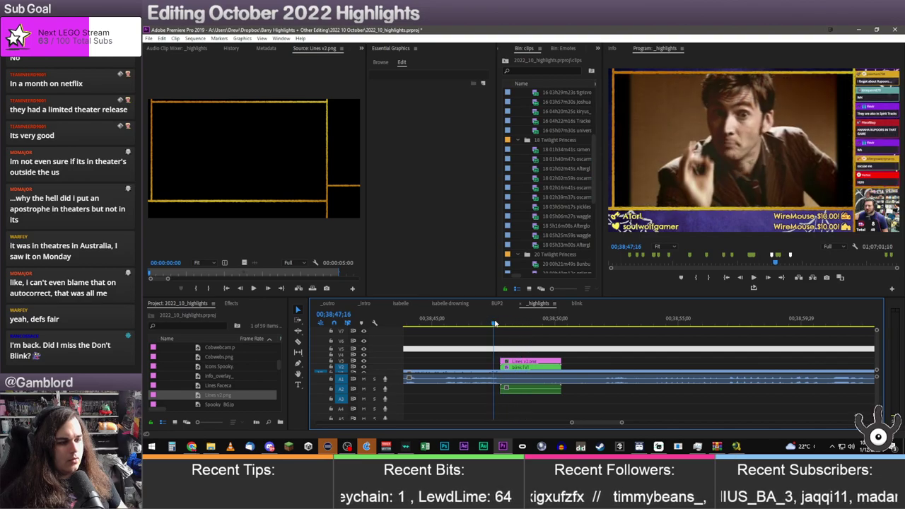
click(497, 323)
drag(500, 363, 479, 363)
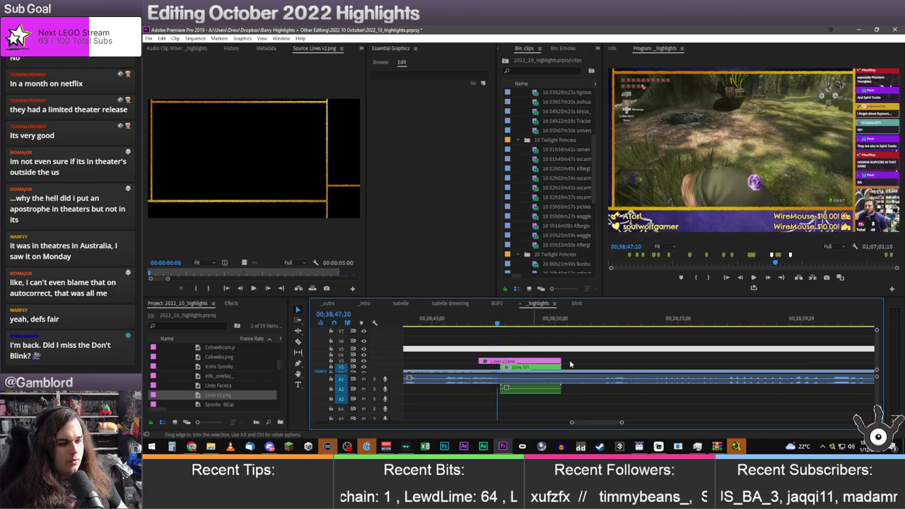
drag(561, 361, 599, 361)
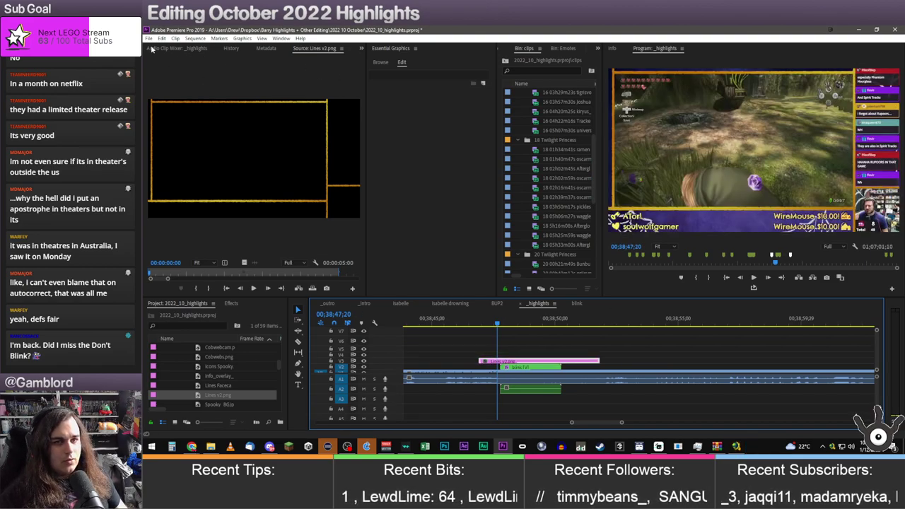
Search the effects for "crop" and apply the Crop video effect to the Lines v2.png clip
click(231, 303)
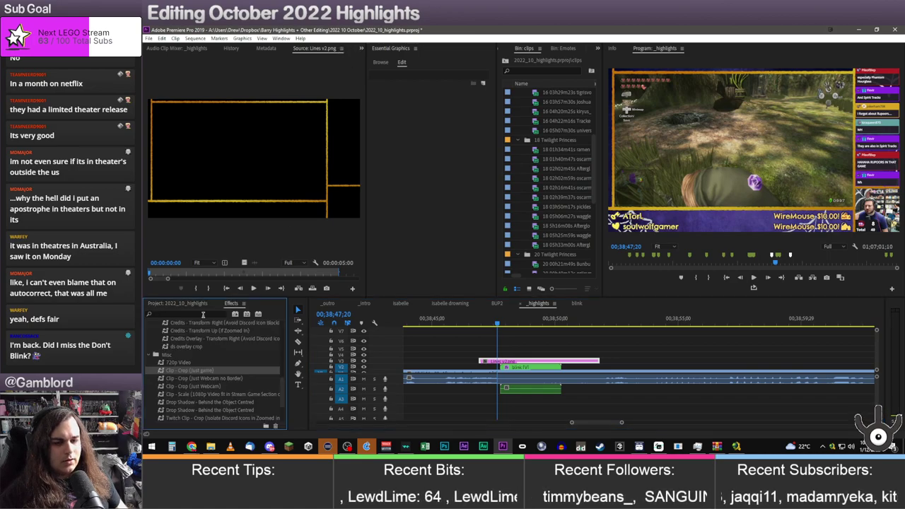
text(crop)
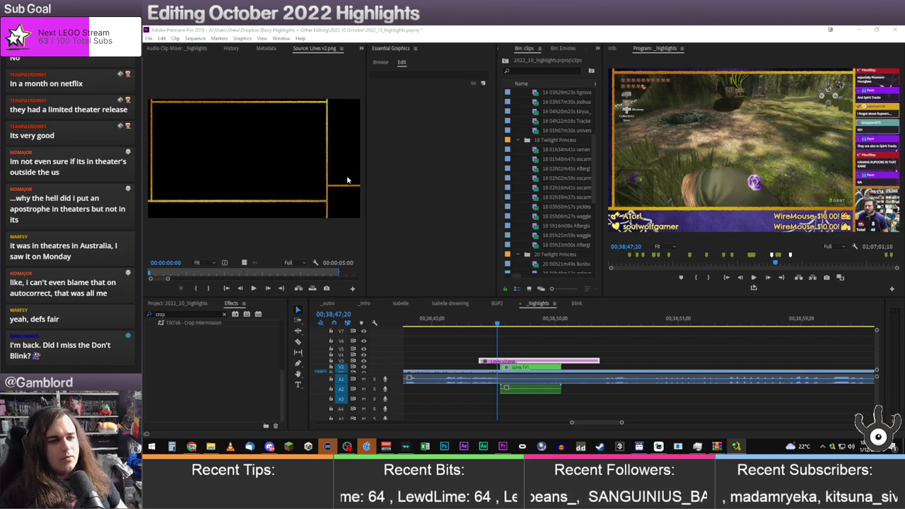
click(177, 331)
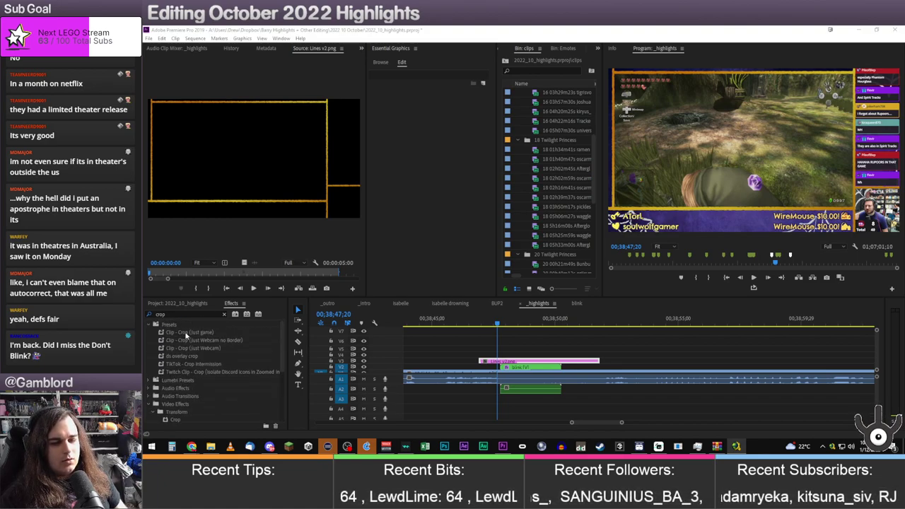
drag(175, 419, 514, 363)
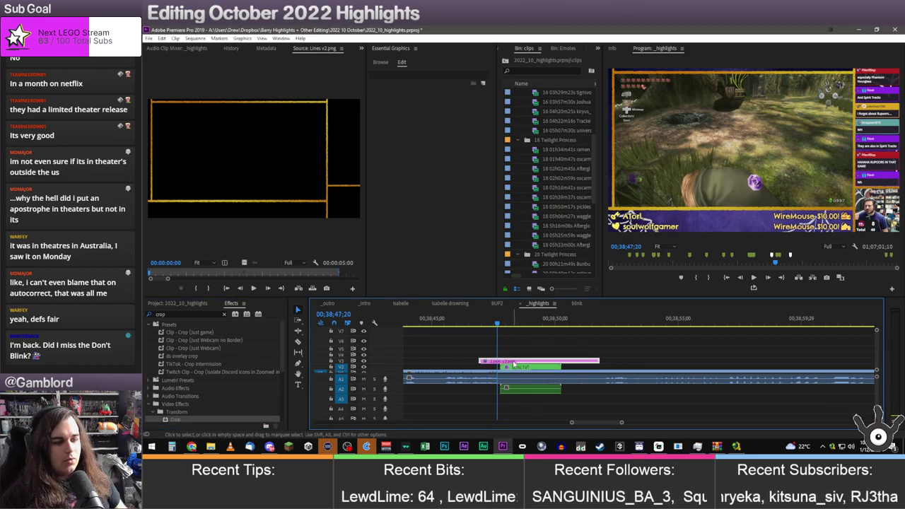
scroll(149, 49, up, 4)
scroll(148, 49, up, 2)
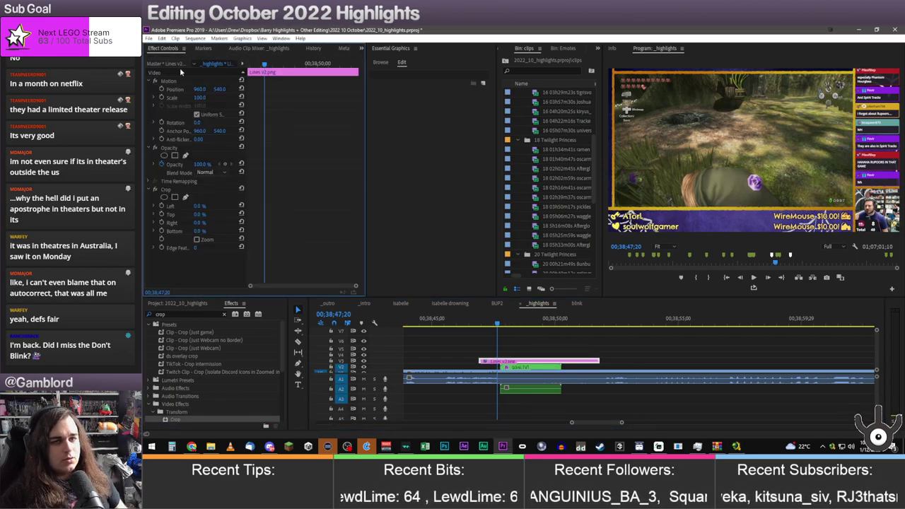
Crop Lines v2.png to the gameplay frame, about 1% left, 2% top, 15% right and 13% bottom
click(164, 191)
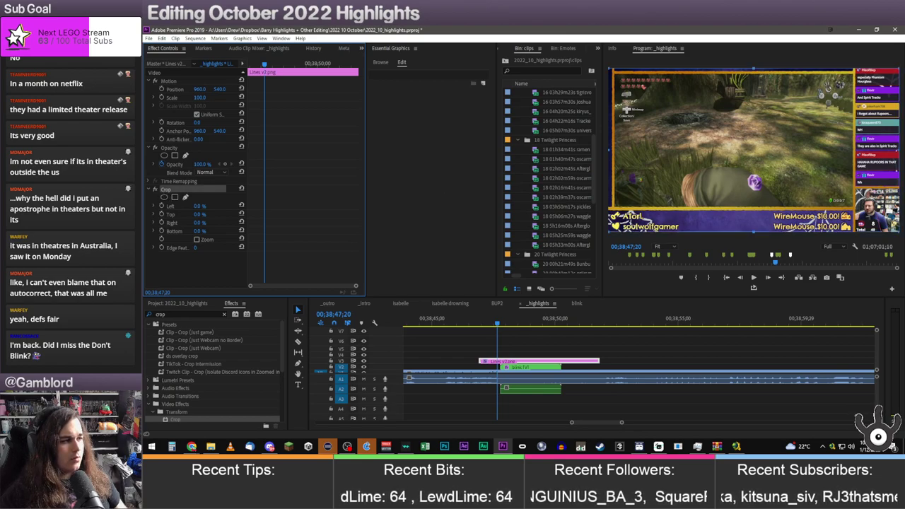
drag(894, 159, 856, 156)
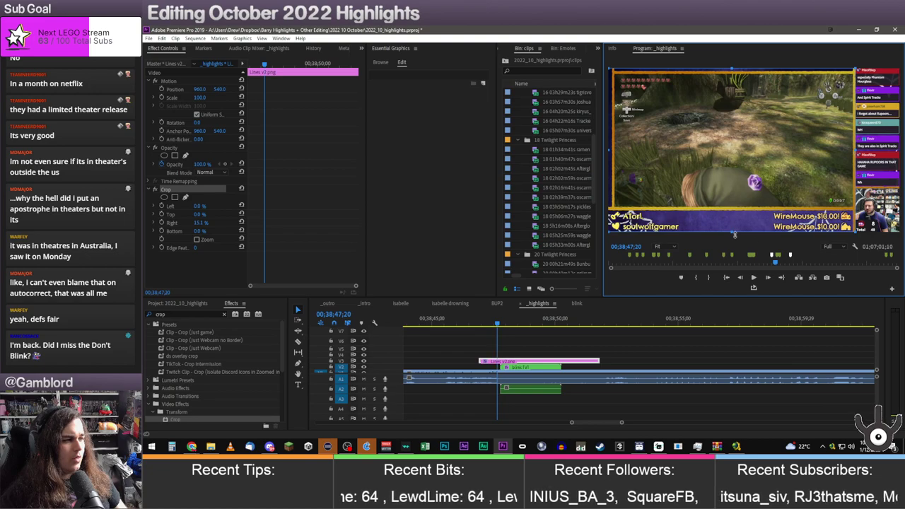
drag(733, 230, 737, 210)
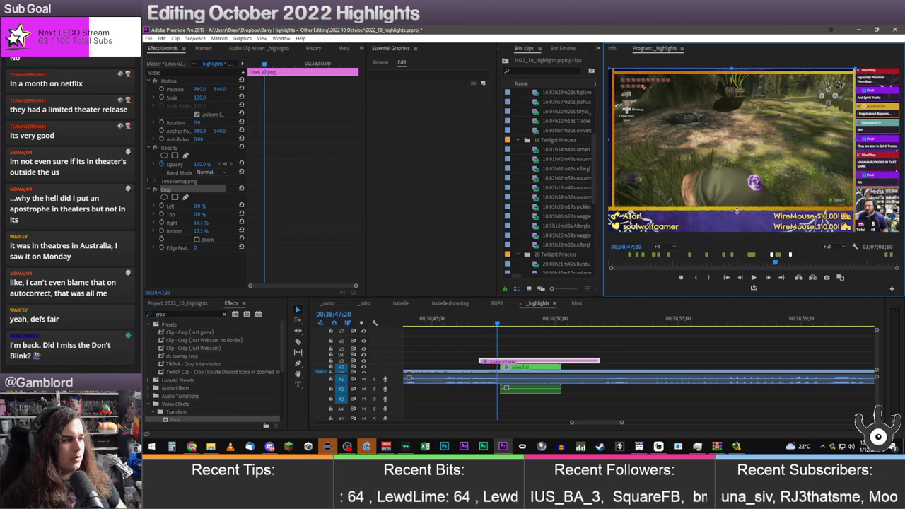
drag(609, 141, 611, 140)
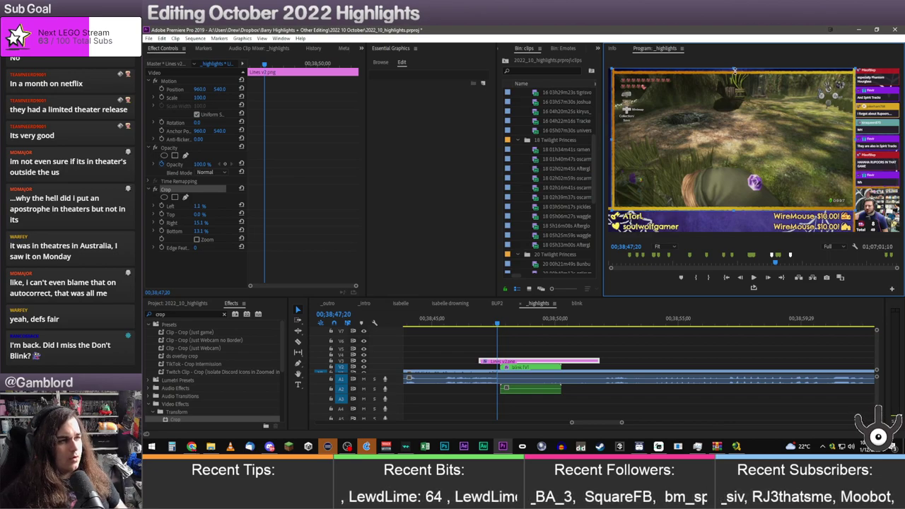
drag(732, 68, 731, 70)
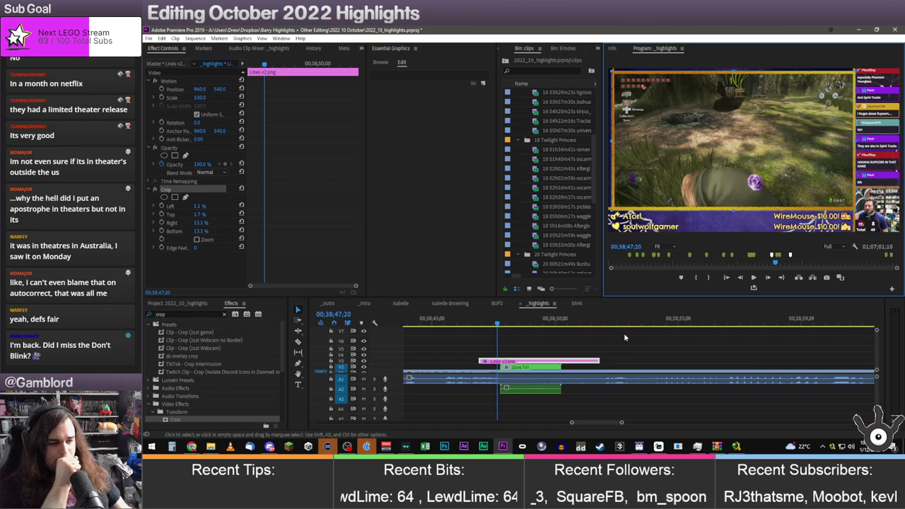
click(651, 337)
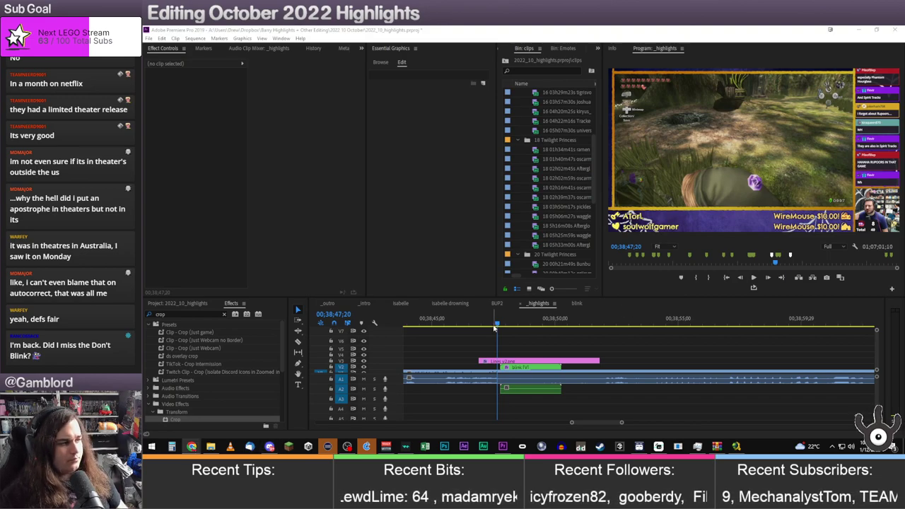
click(495, 361)
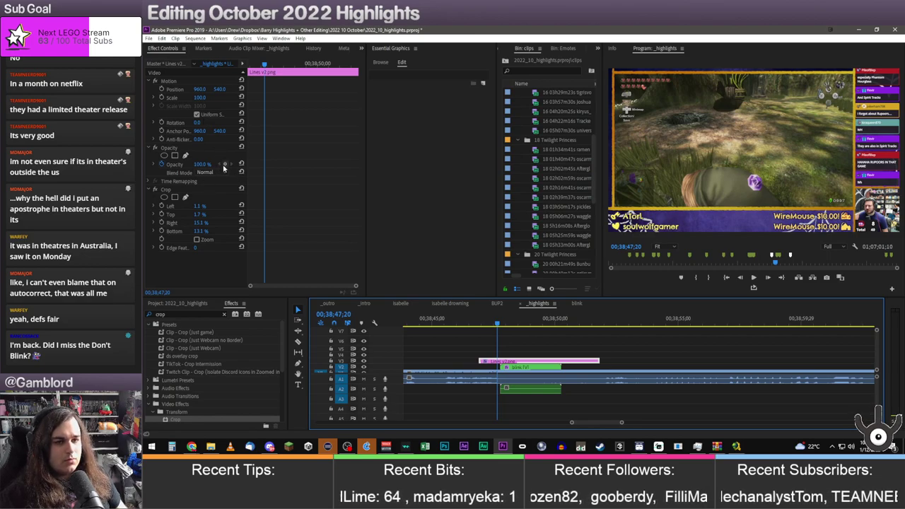
Keyframe the opacity of Lines v2.png to fade from 0% at its start to 100% around the blink clip and back to 0% at its end
click(225, 163)
key(Up)
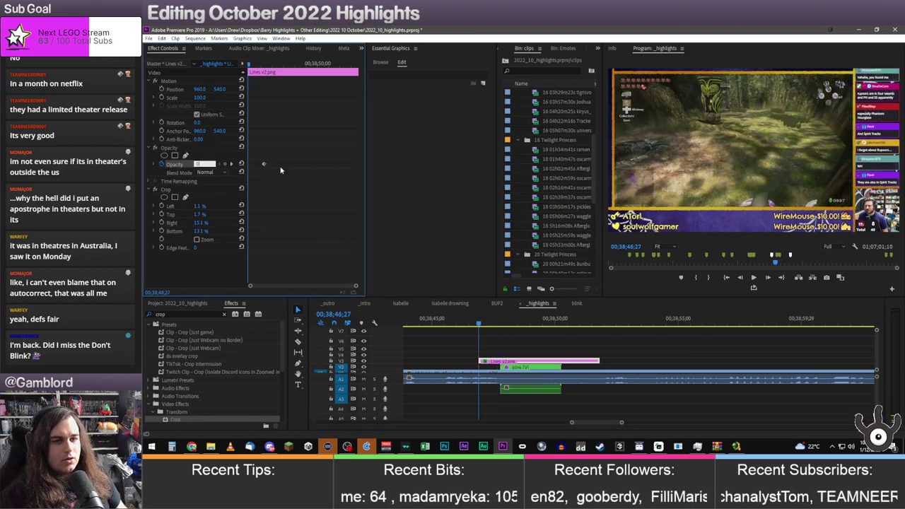
click(327, 65)
key(Left)
key(Left)
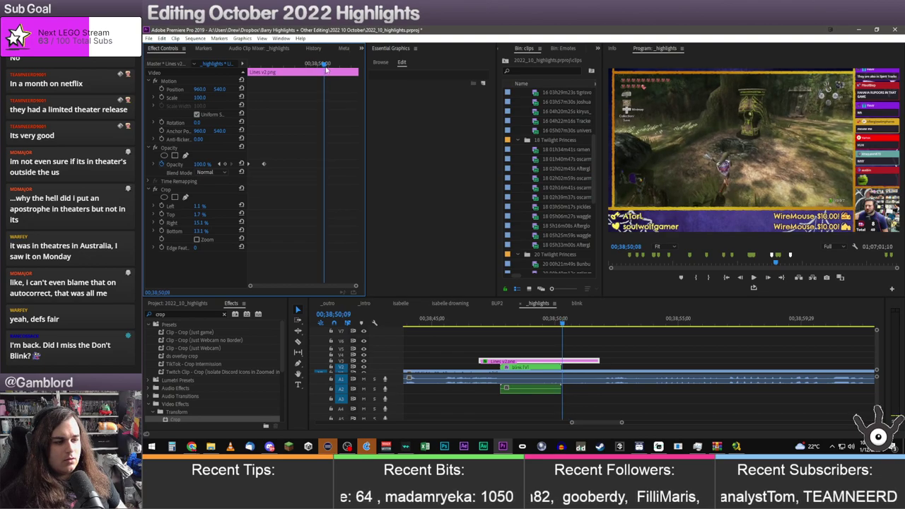
click(224, 163)
key(space)
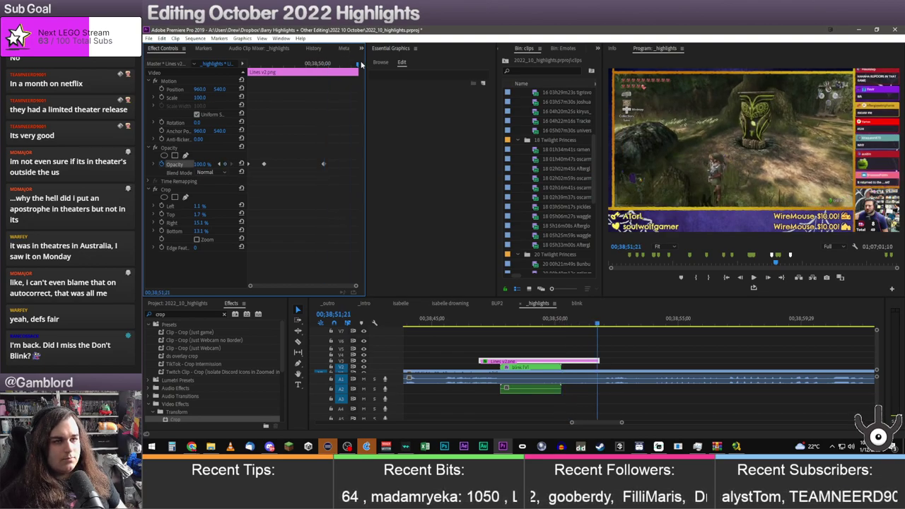
text(0)
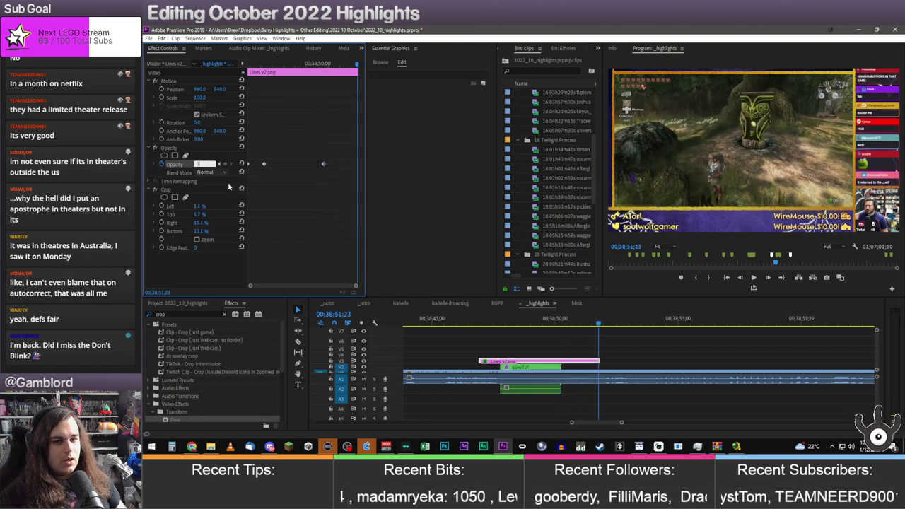
key(Return)
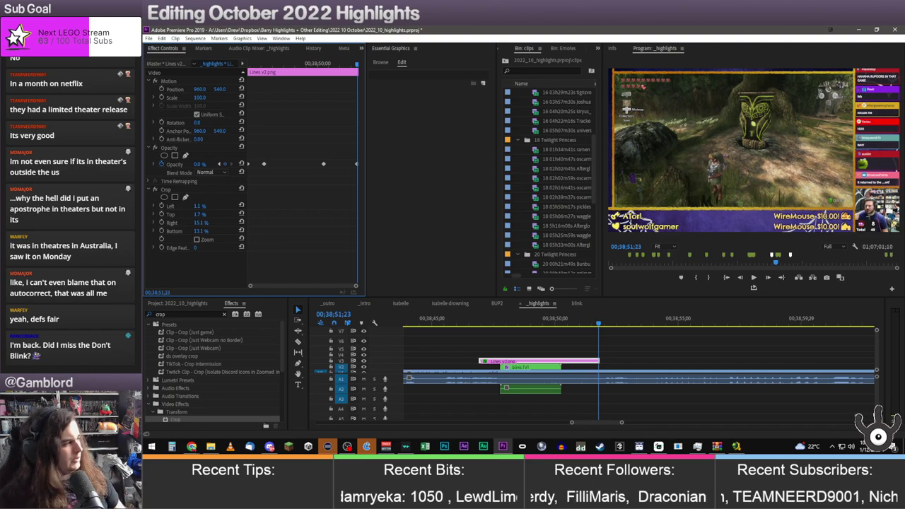
Import the VHS Severe Static Noise #3 video from the 2022 10 October folder into the project and open it in the Source monitor
key(alt+Tab)
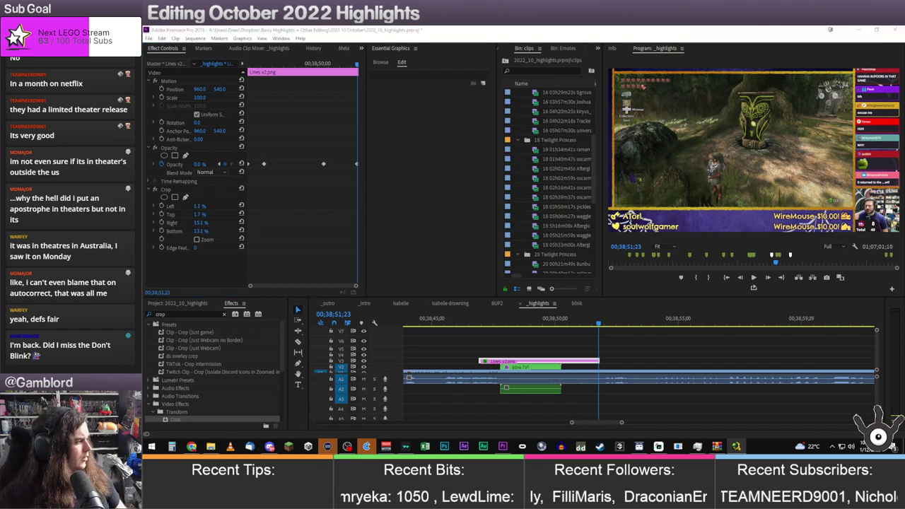
click(211, 446)
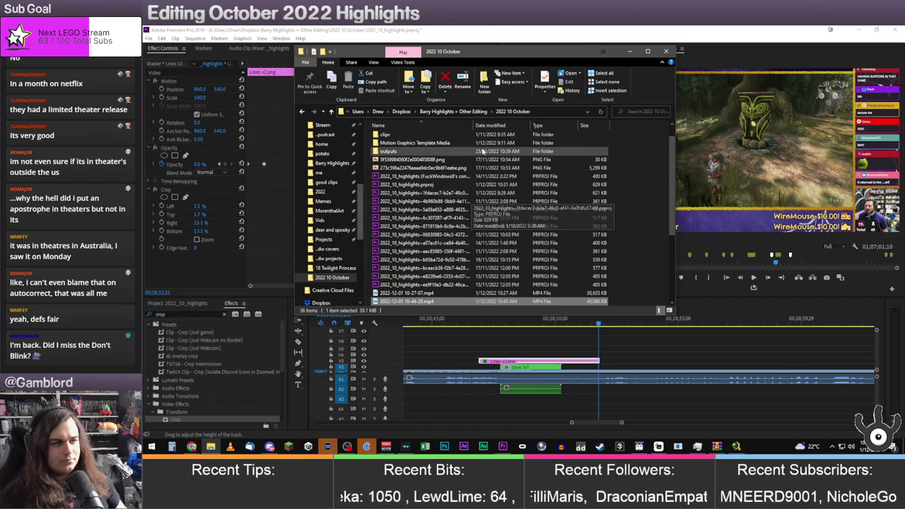
scroll(473, 169, down, 5)
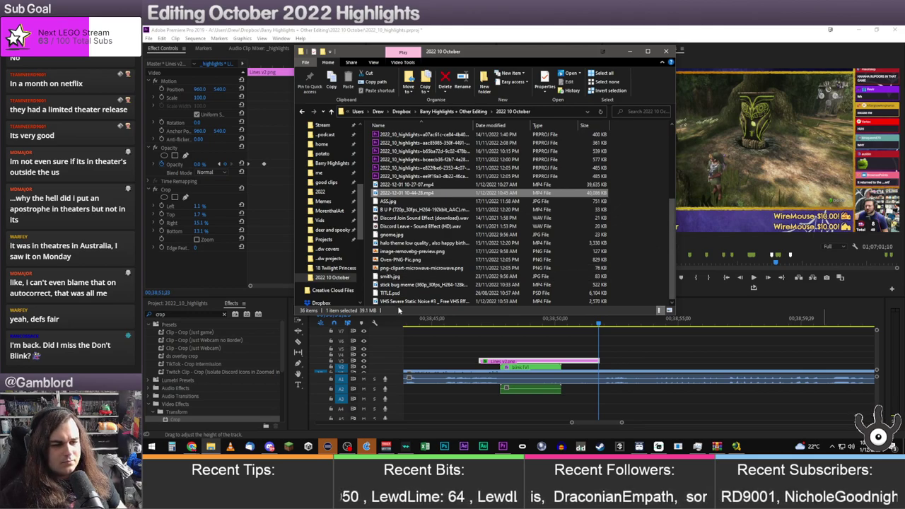
drag(403, 301, 184, 367)
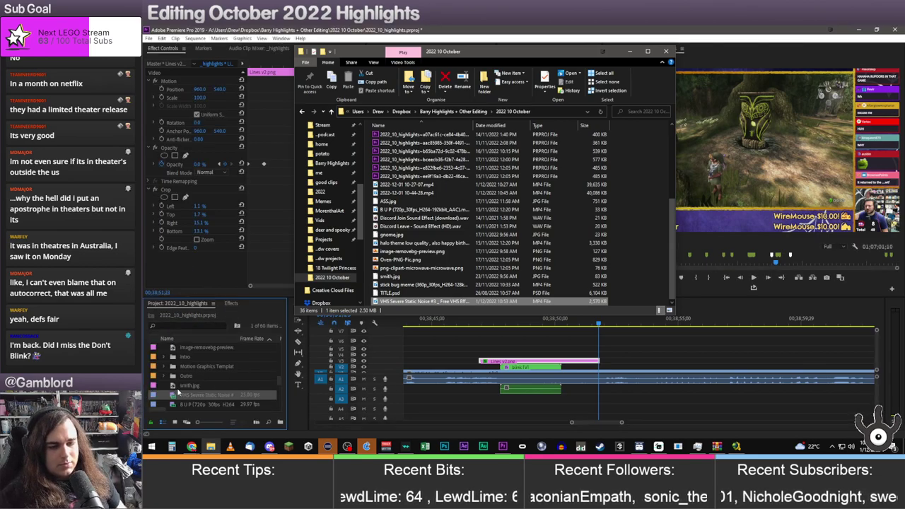
double_click(196, 396)
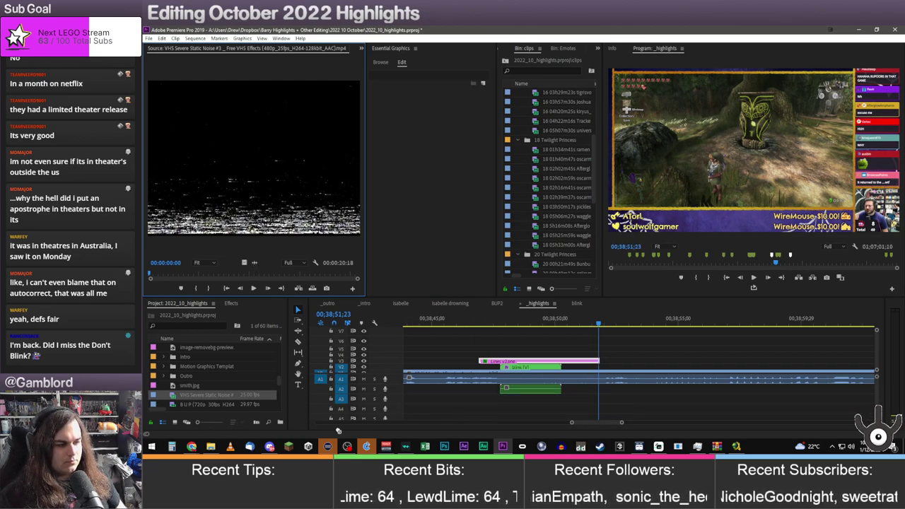
Mark an out point at about 1:05 in the VHS static source, place its audio on A3 beneath the blink clip, and play the section
key(space)
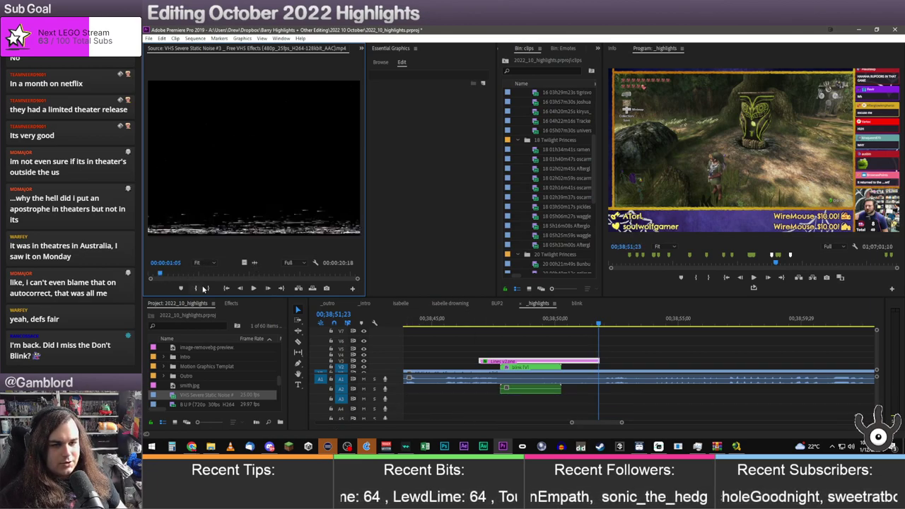
key(o)
drag(254, 262, 560, 400)
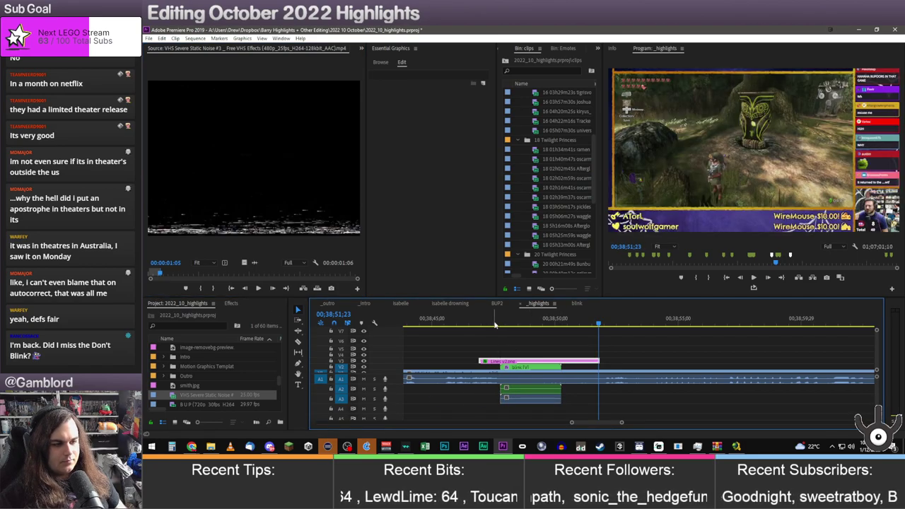
click(493, 324)
key(space)
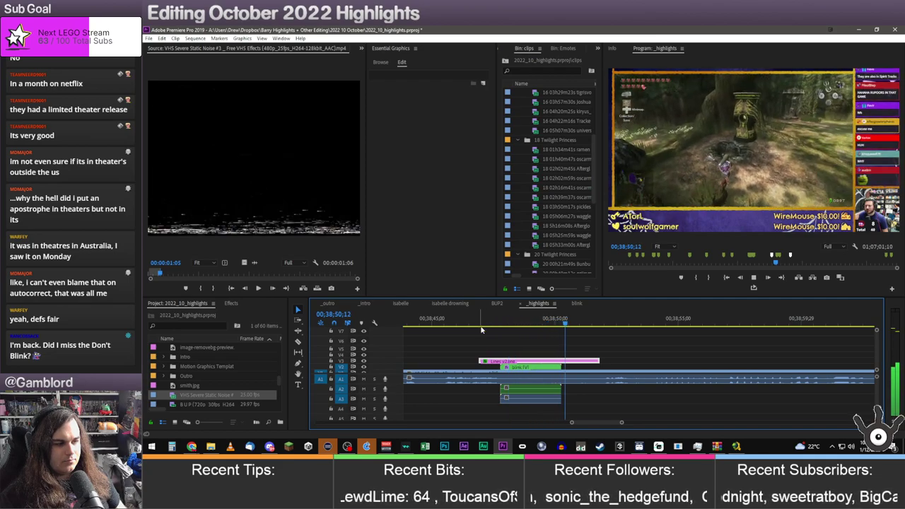
Change the volume level of the VHS static audio on A3 and play back the blink section
click(499, 320)
click(522, 402)
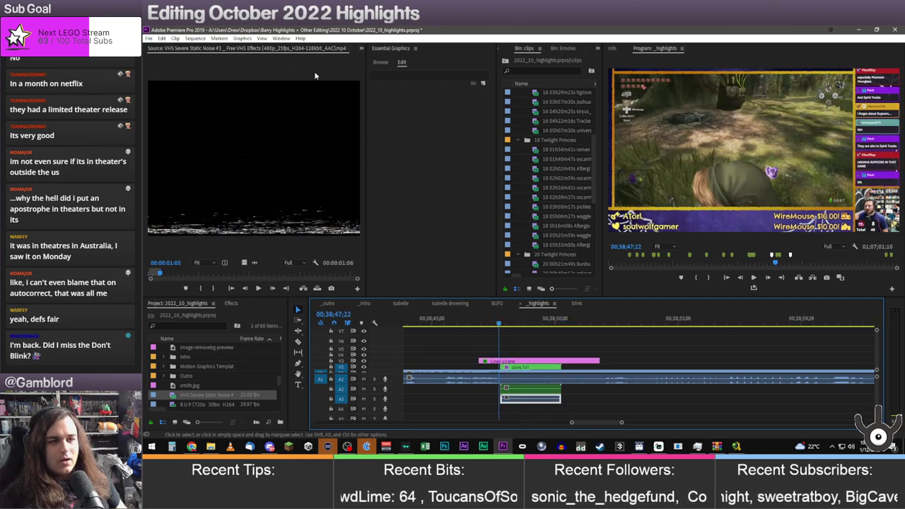
click(361, 48)
click(351, 63)
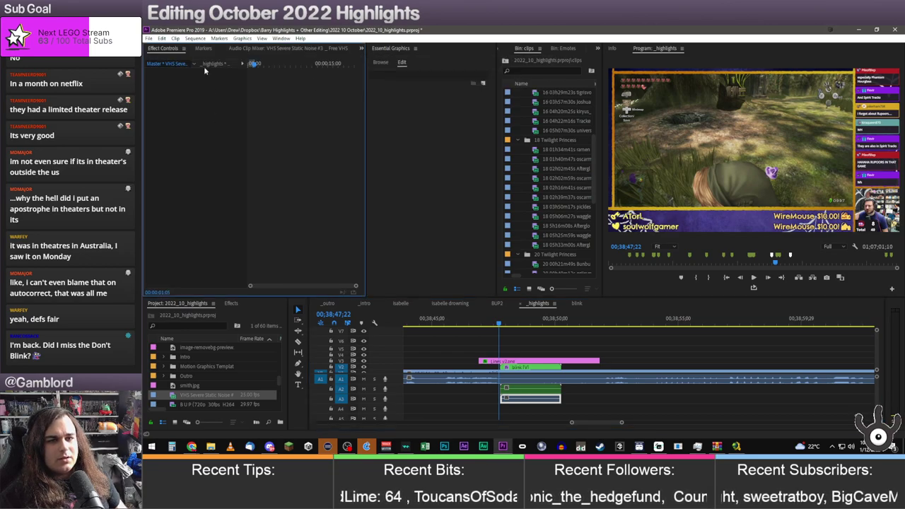
click(540, 400)
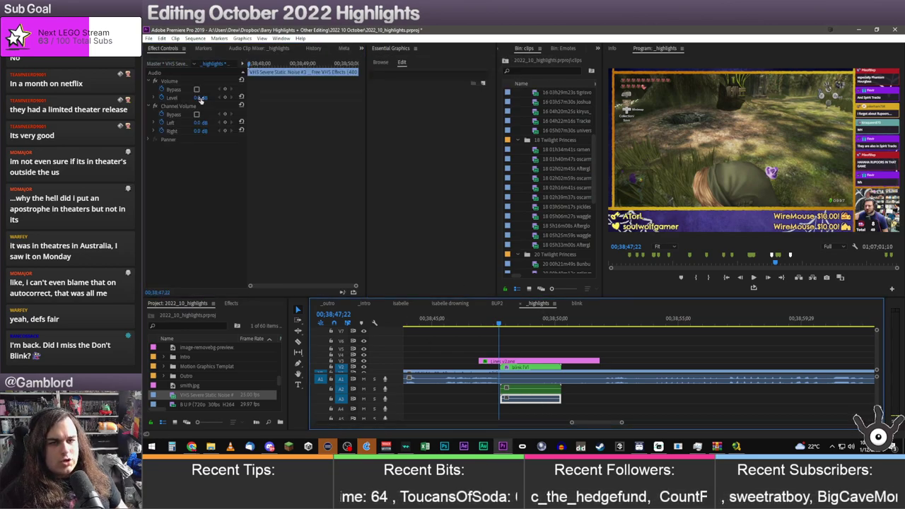
click(492, 330)
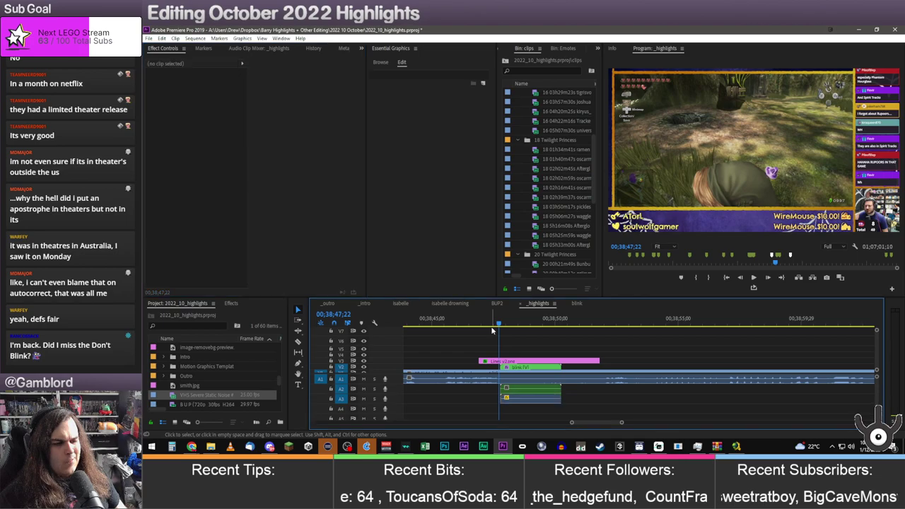
key(space)
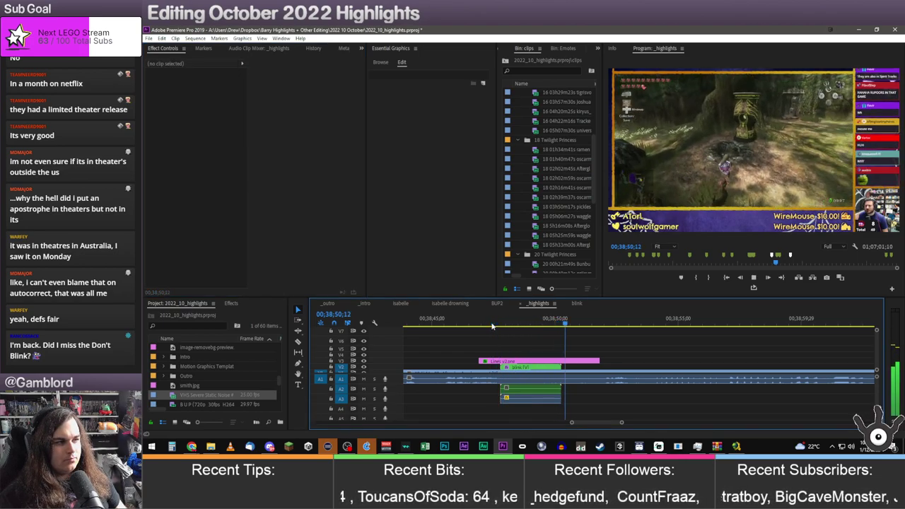
key(space)
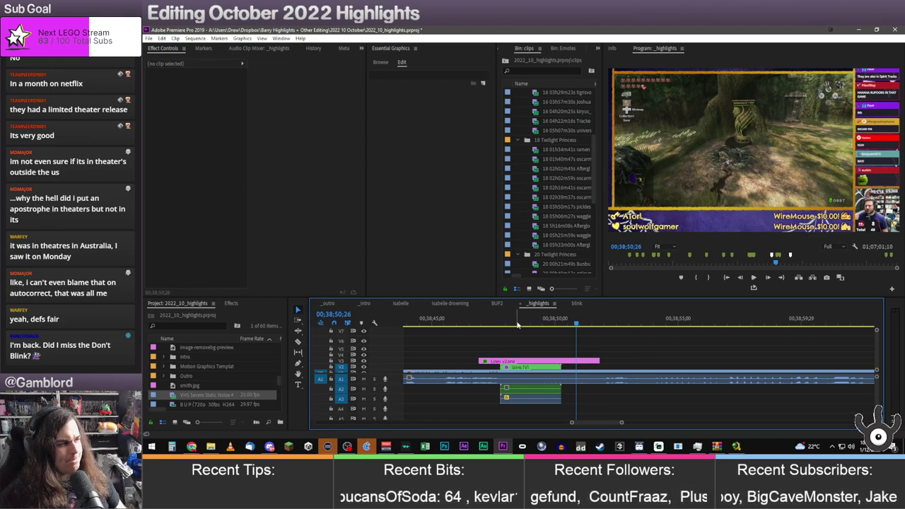
click(191, 446)
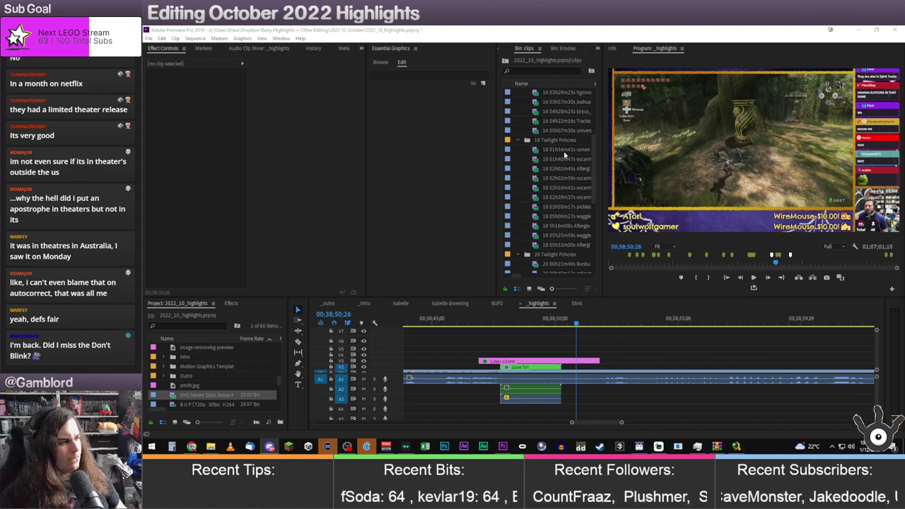
click(353, 28)
Add Constant Power fades to both ends of the VHS static audio on A3, shorten the opening fade to 6 frames, and play it back
click(496, 324)
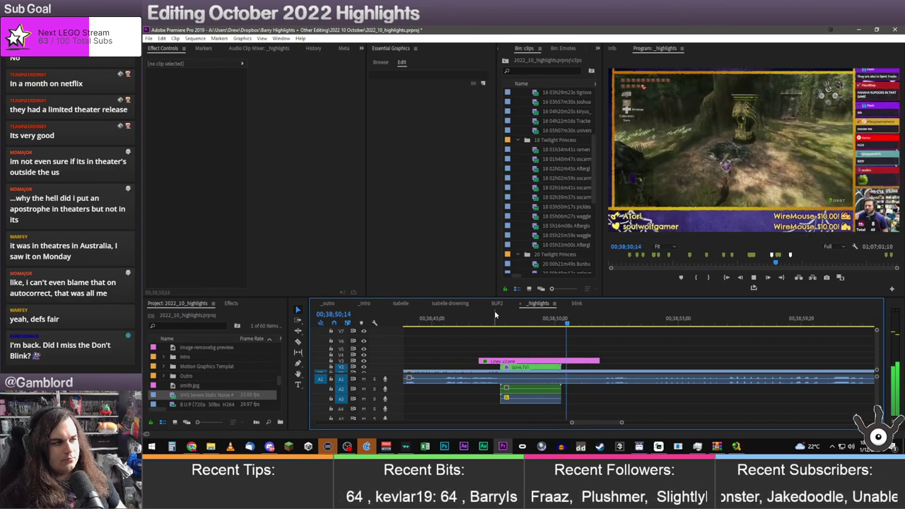
click(226, 305)
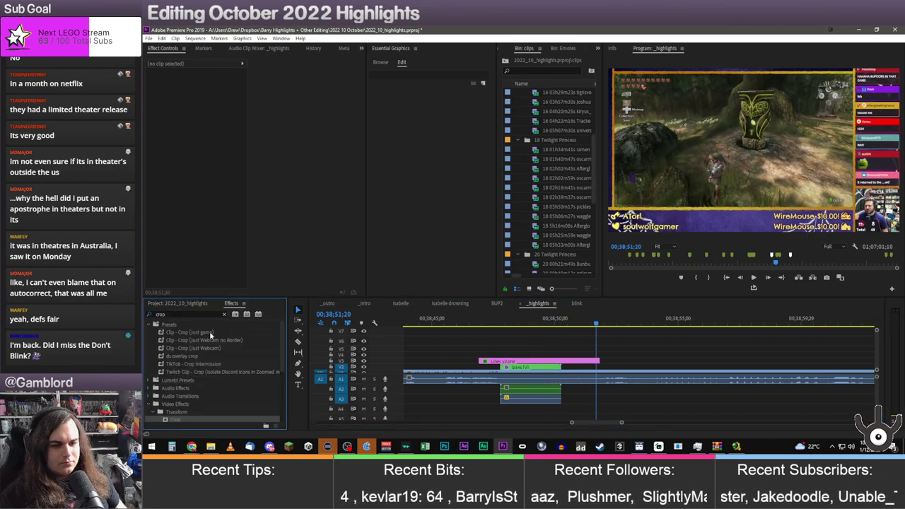
click(224, 314)
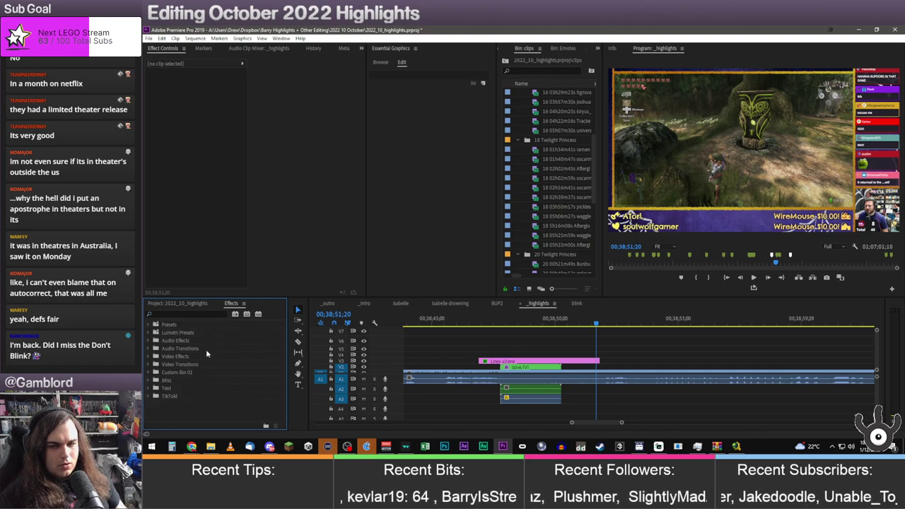
click(156, 372)
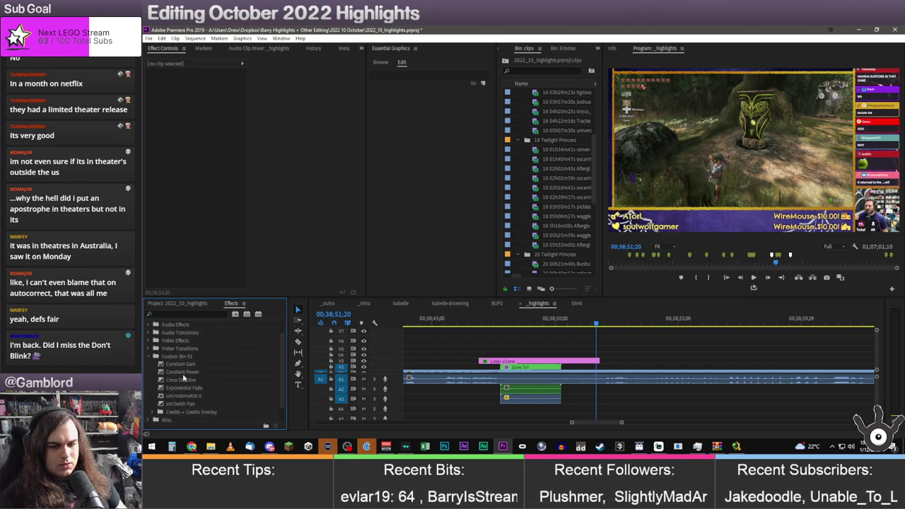
drag(183, 373, 503, 397)
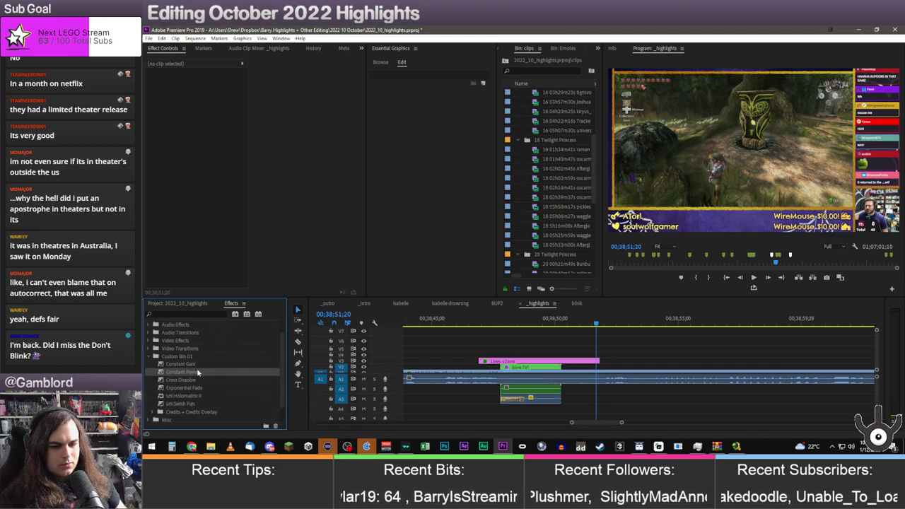
click(516, 400)
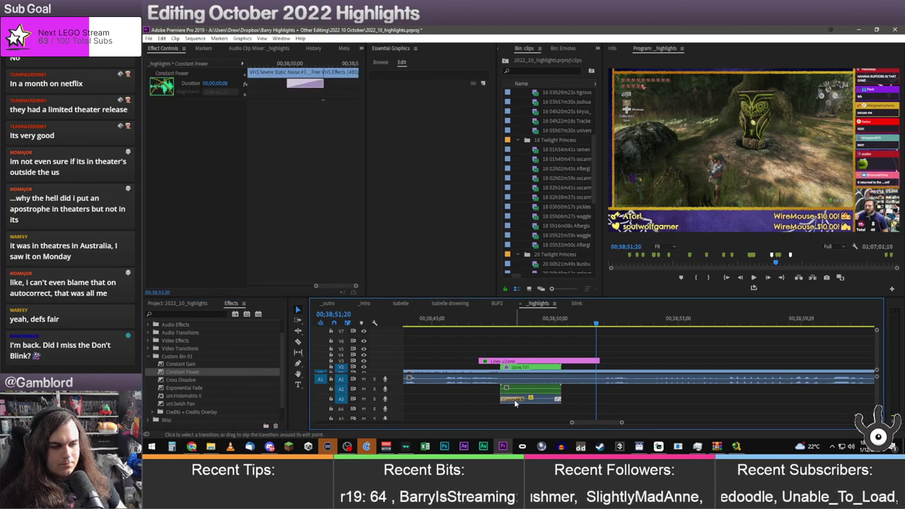
drag(515, 403, 503, 399)
click(488, 320)
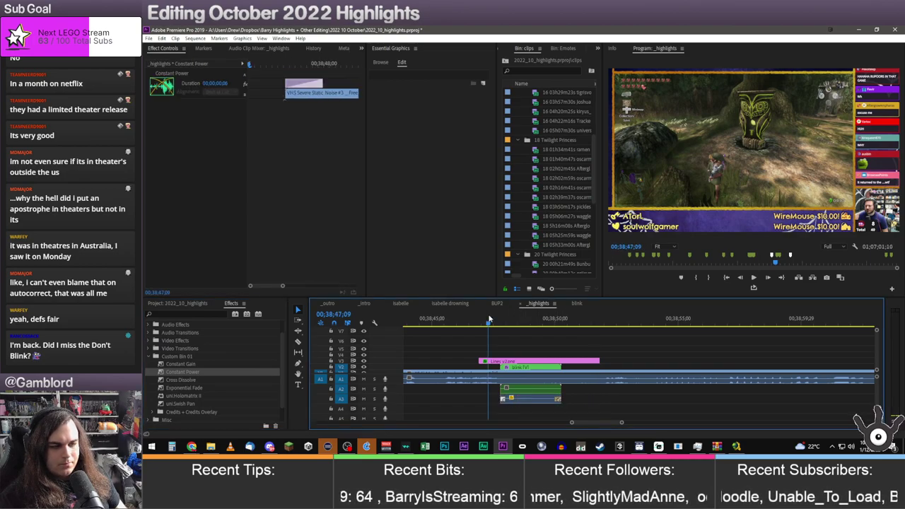
key(space)
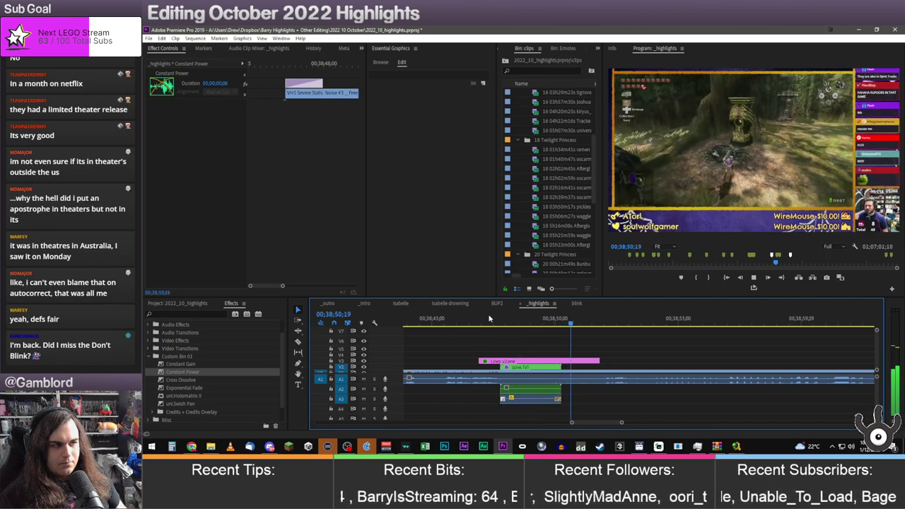
key(space)
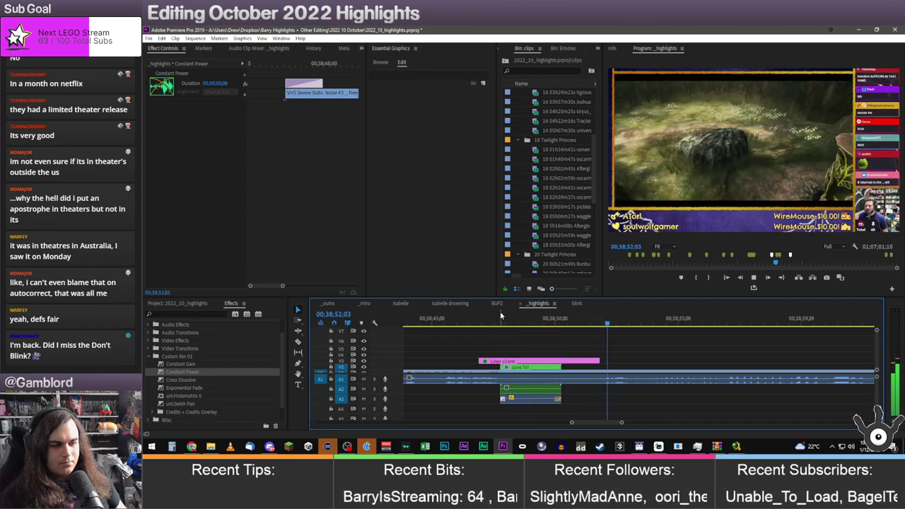
Review the rest of the Twilight Princess clip and ripple-trim its end back to about 00;39;02;23
click(492, 316)
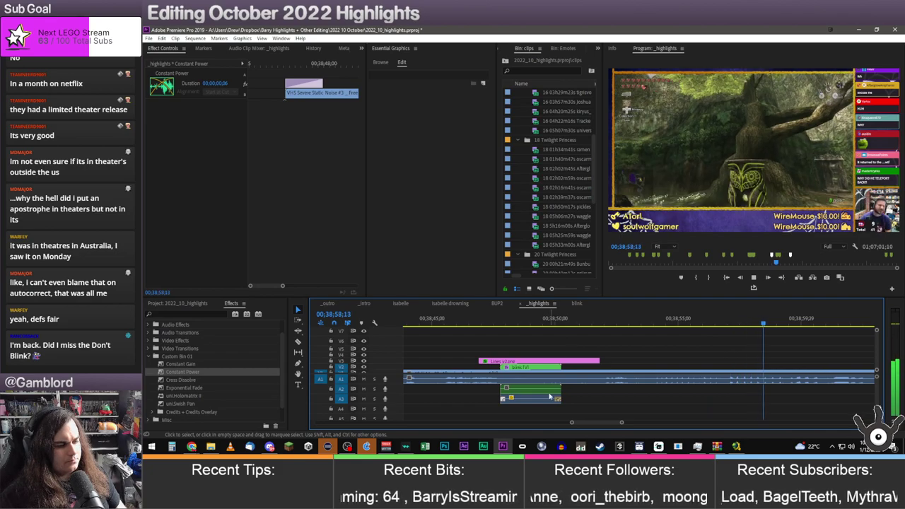
drag(571, 422, 552, 423)
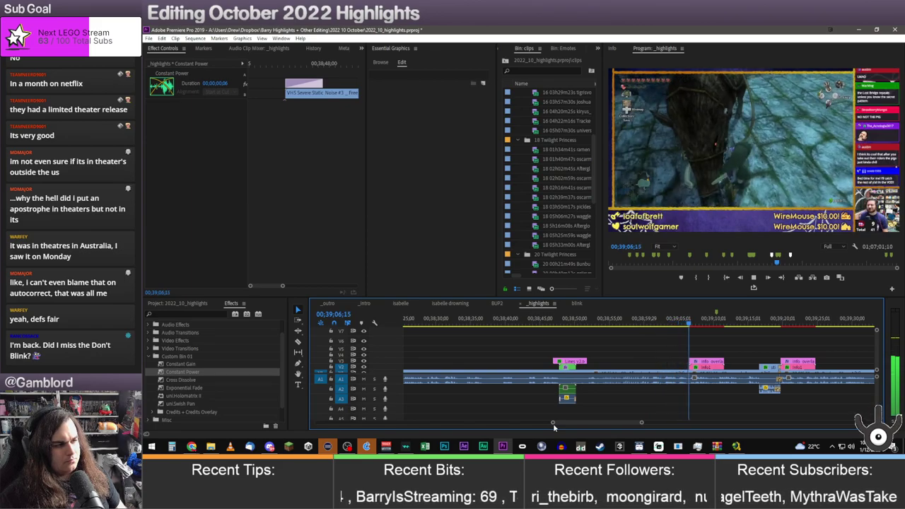
click(616, 319)
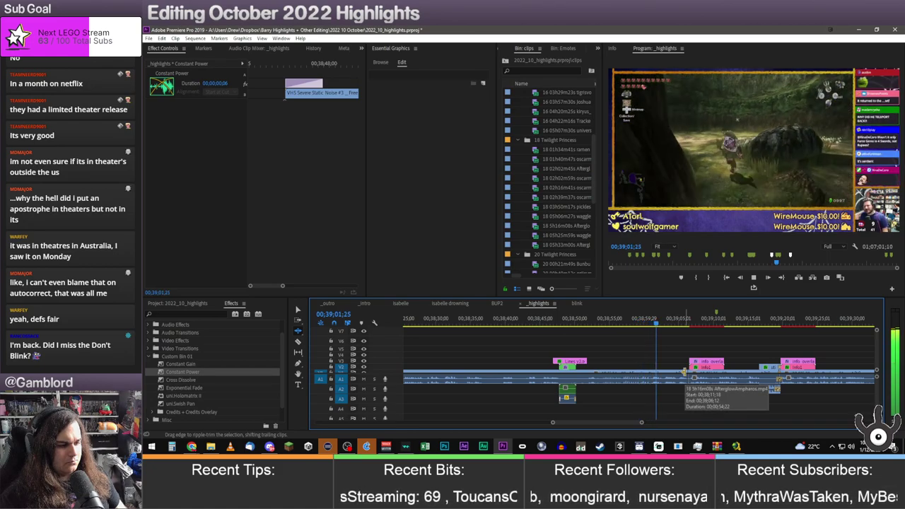
drag(684, 371, 661, 370)
Apply Constant Power to the audio and uni.Swish Pan to the video at the newly trimmed cut
drag(182, 375, 666, 388)
drag(181, 403, 654, 378)
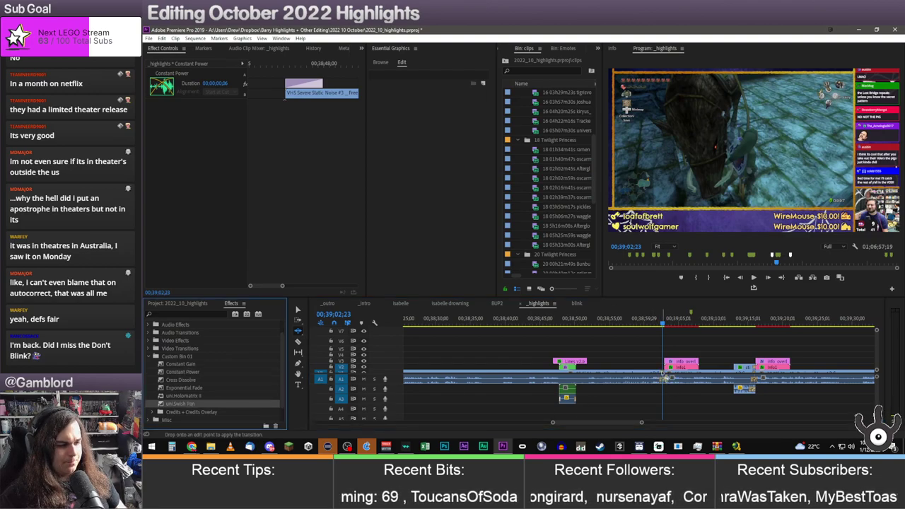
drag(631, 415, 632, 416)
key(minus)
key(minus)
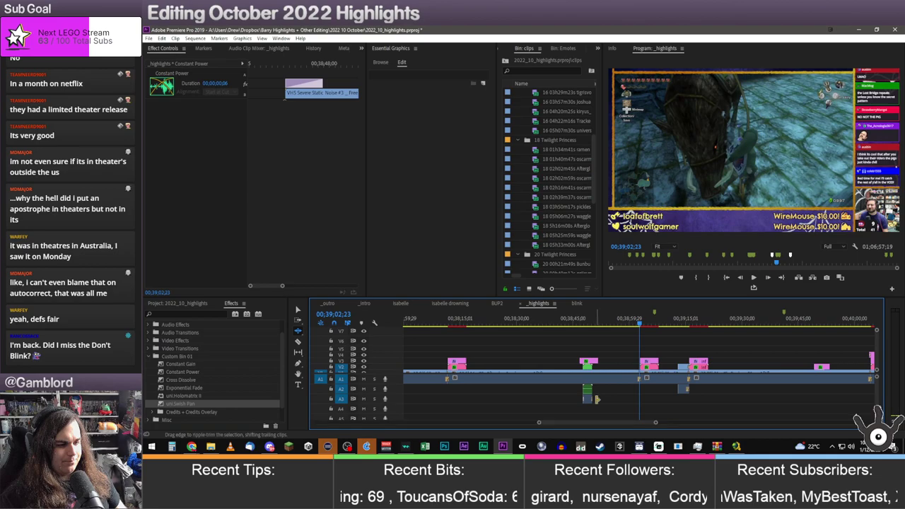
click(586, 318)
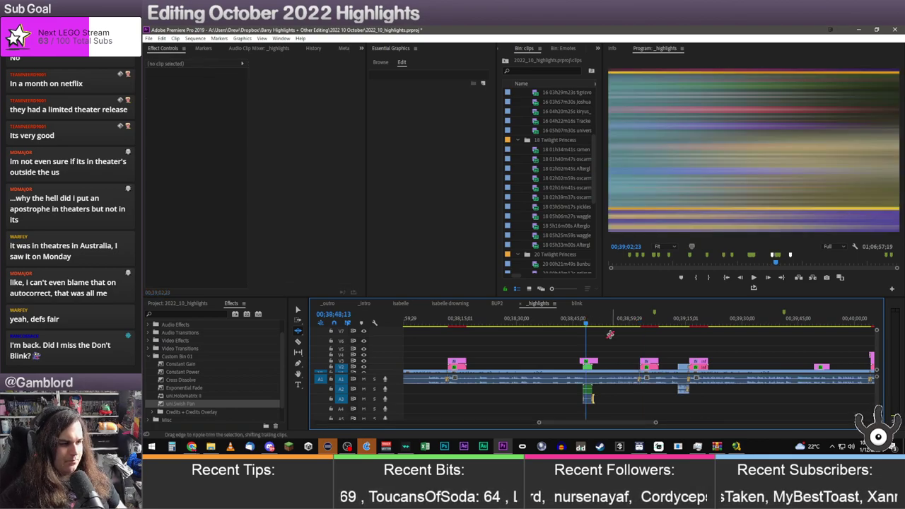
Add a sequence marker at 00;38;48;13 and name it "blink video"
key(m)
key(m)
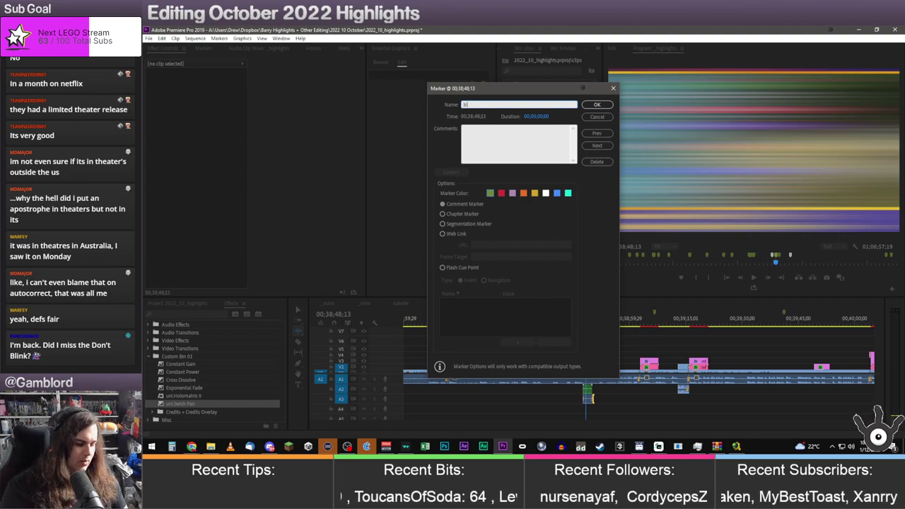
text(blink video)
key(Return)
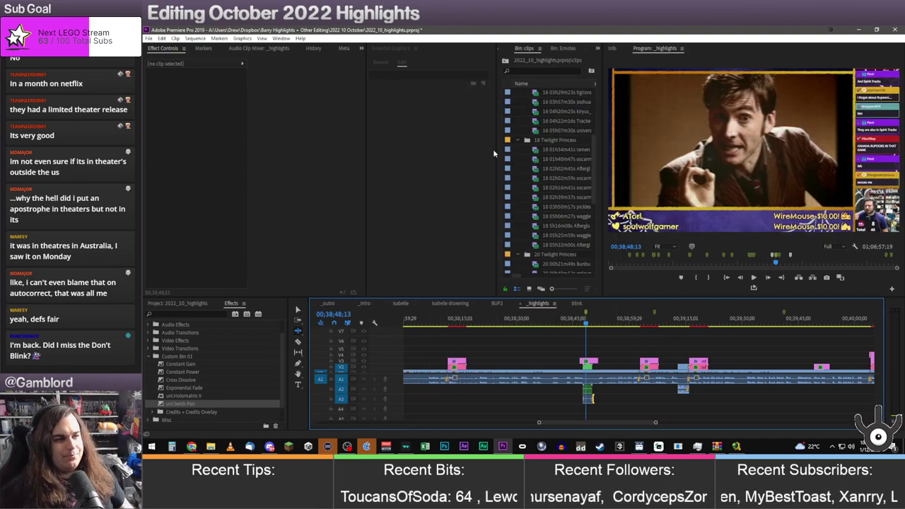
Play back the blink section of the highlights timeline and open the nested blink sequence
click(578, 322)
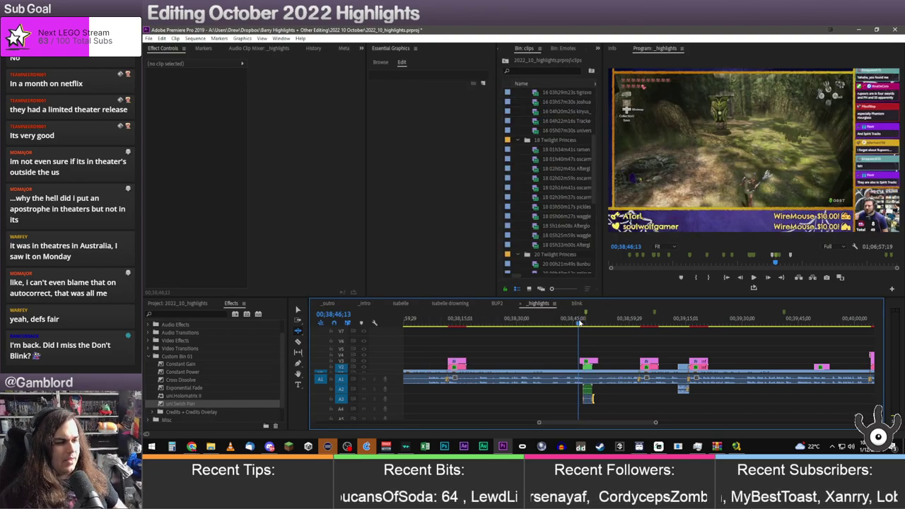
key(space)
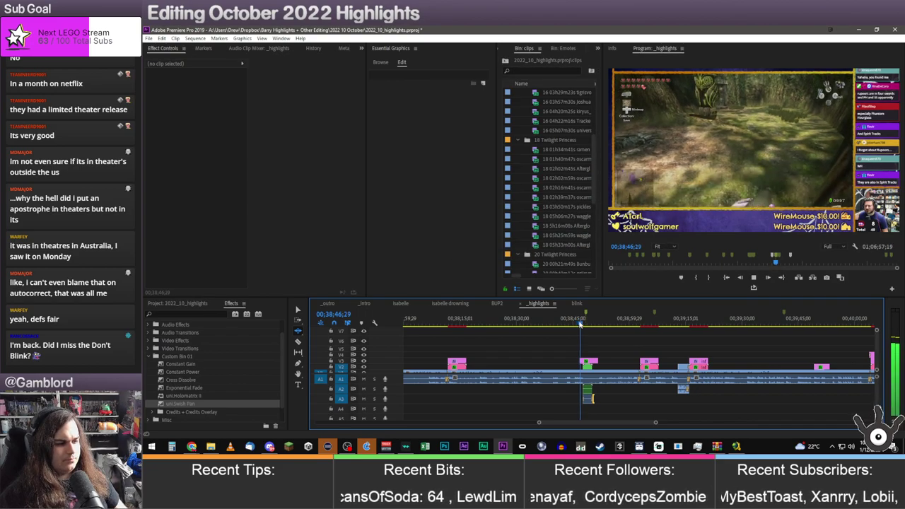
click(566, 327)
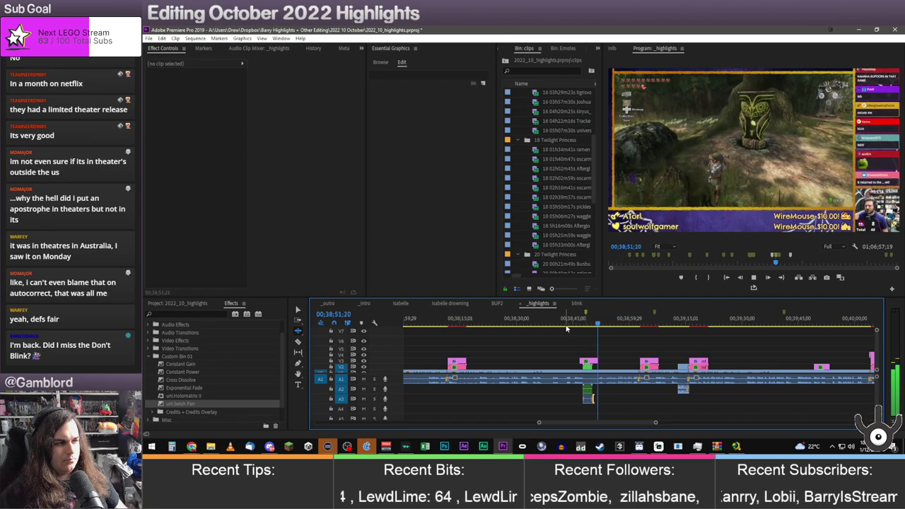
key(space)
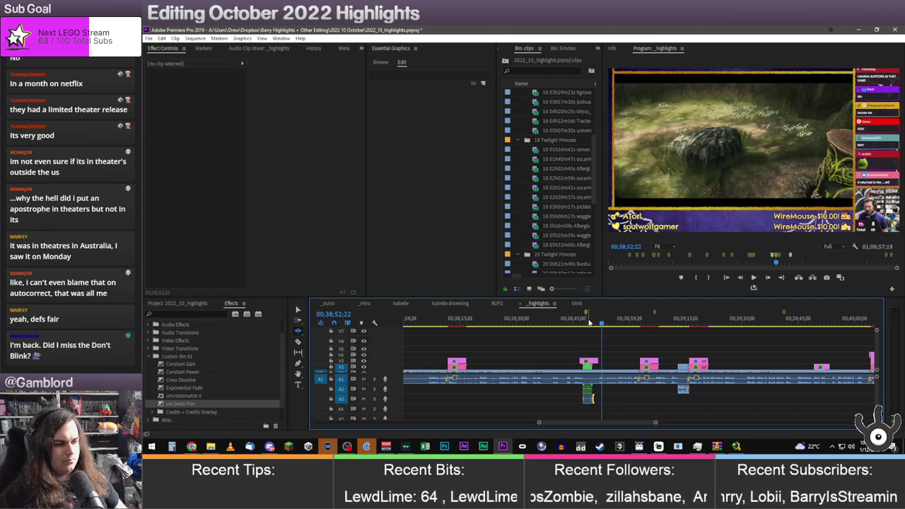
click(588, 320)
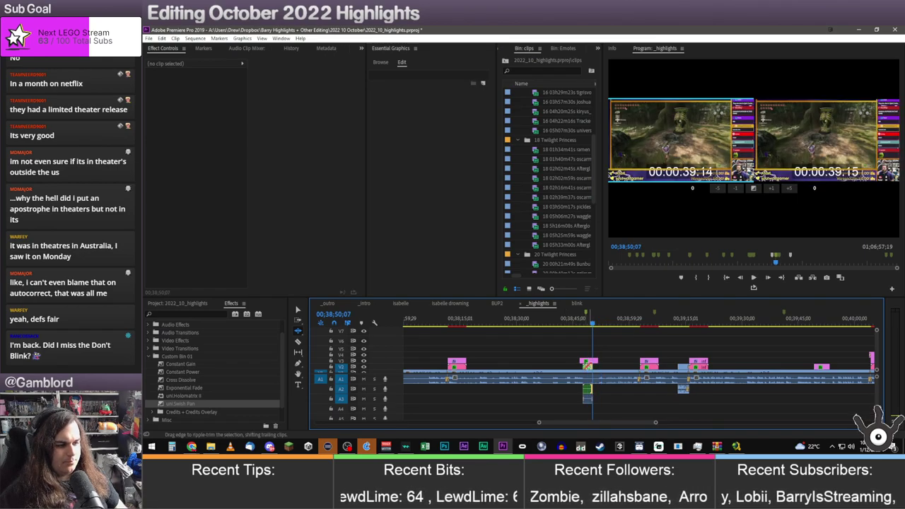
double_click(587, 365)
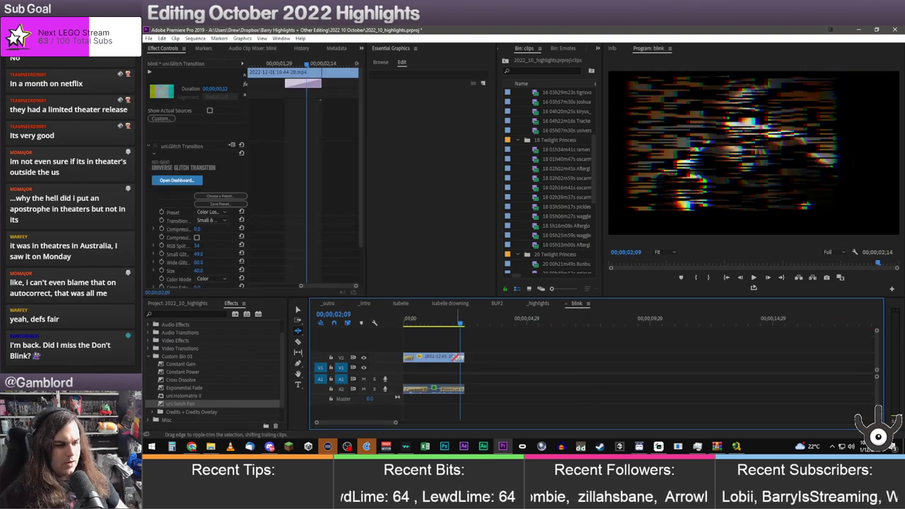
Try lengthening the uni.Glitch transitions at both ends of the V2 clip and play back the sequence
drag(458, 358, 437, 359)
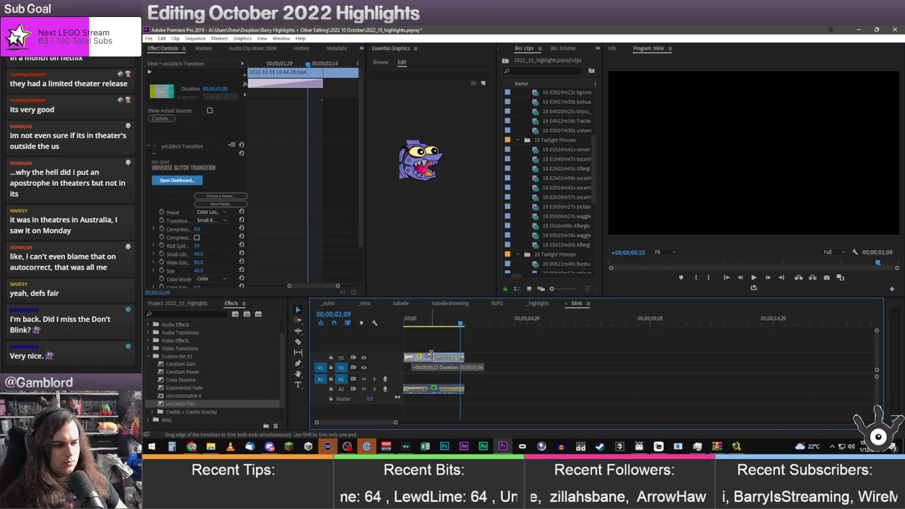
click(410, 320)
key(space)
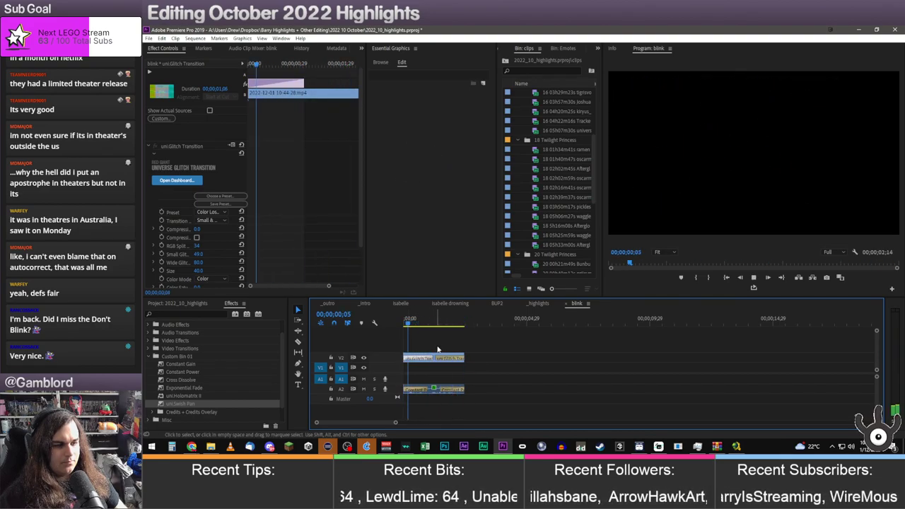
drag(459, 357, 420, 357)
click(407, 322)
key(space)
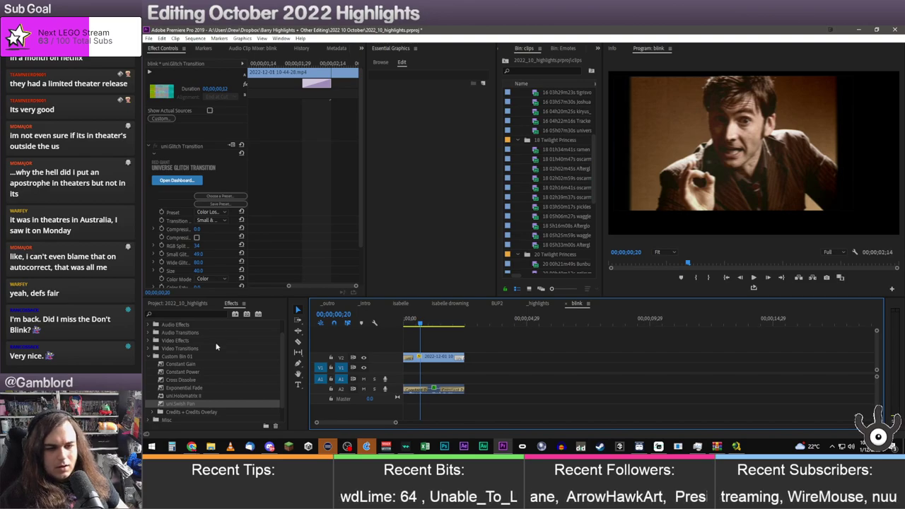
Search the effects for "glitch" and apply the uni.Glitch video effect to the clip on V2
click(205, 315)
text(glitch)
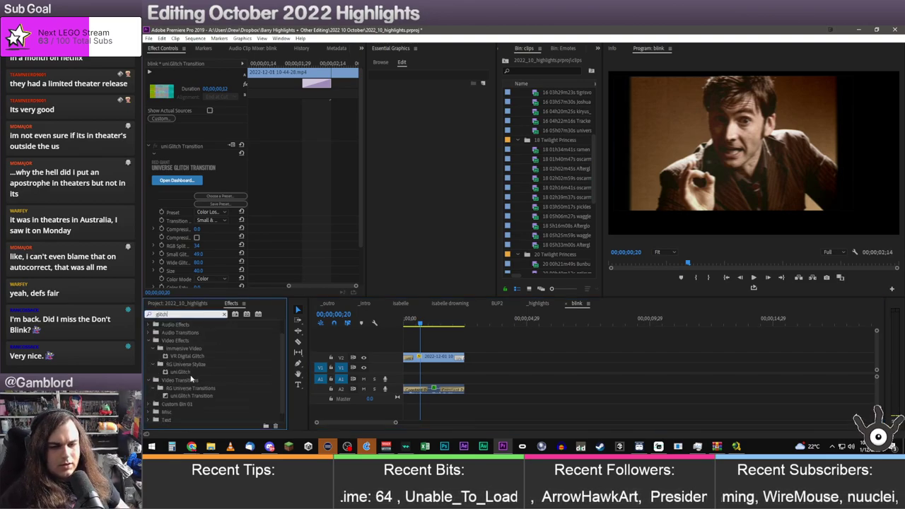
drag(185, 372, 427, 357)
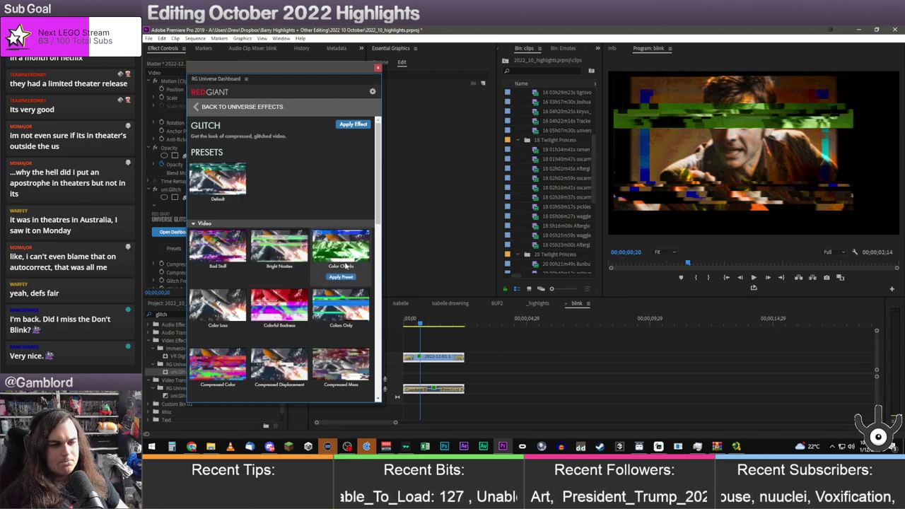
Examine the Video and Text presets for the Glitch effect in the RG Universe Dashboard
mouse_move(231, 316)
scroll(231, 316, down, 2)
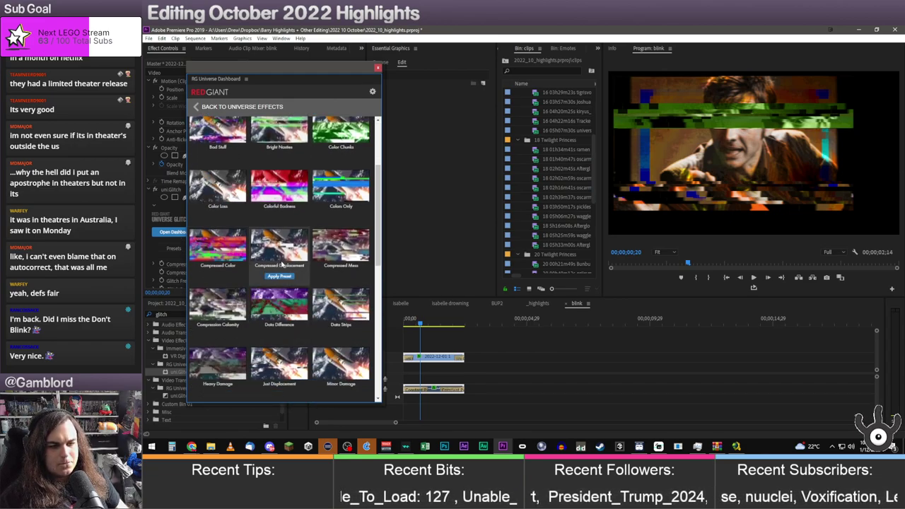
scroll(212, 312, down, 3)
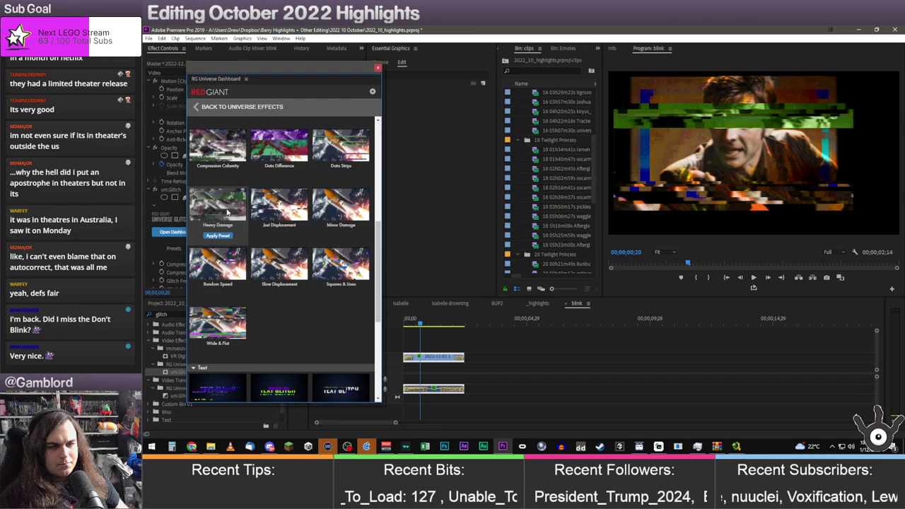
mouse_move(350, 262)
mouse_move(280, 263)
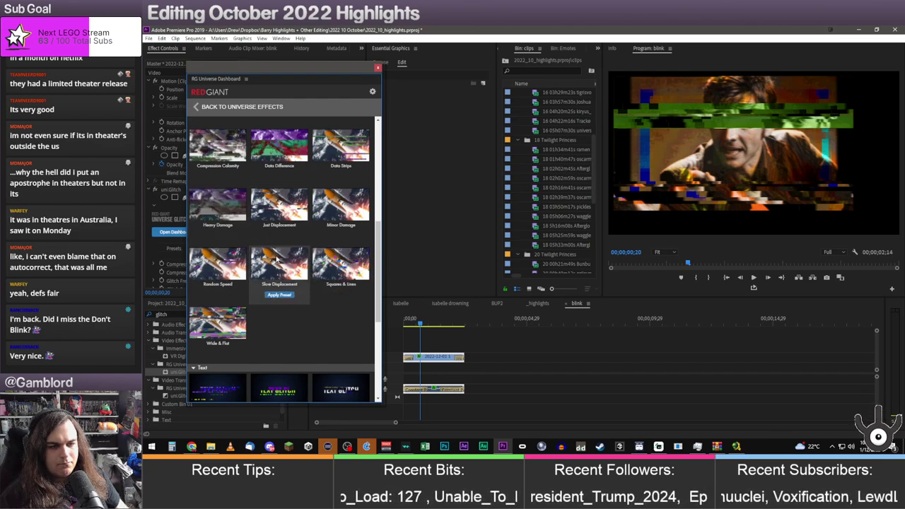
scroll(280, 262, up, 1)
scroll(279, 262, up, 3)
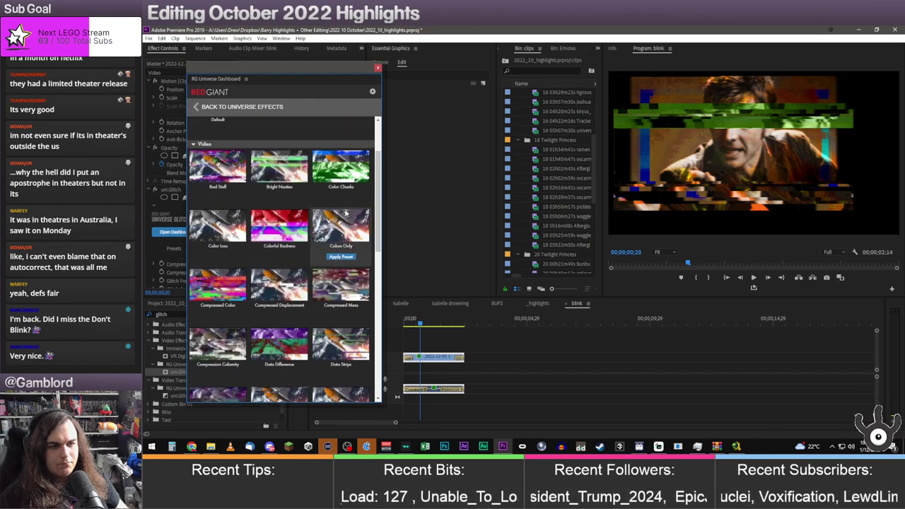
mouse_move(220, 233)
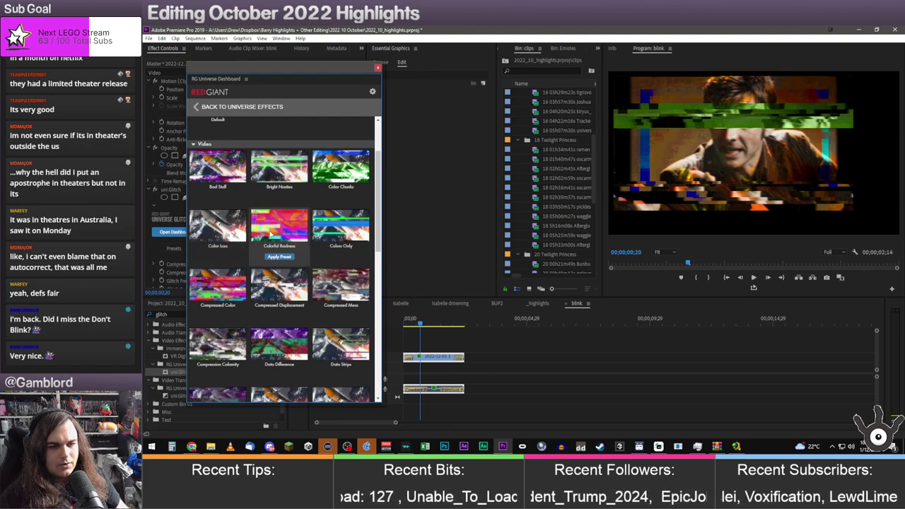
mouse_move(285, 184)
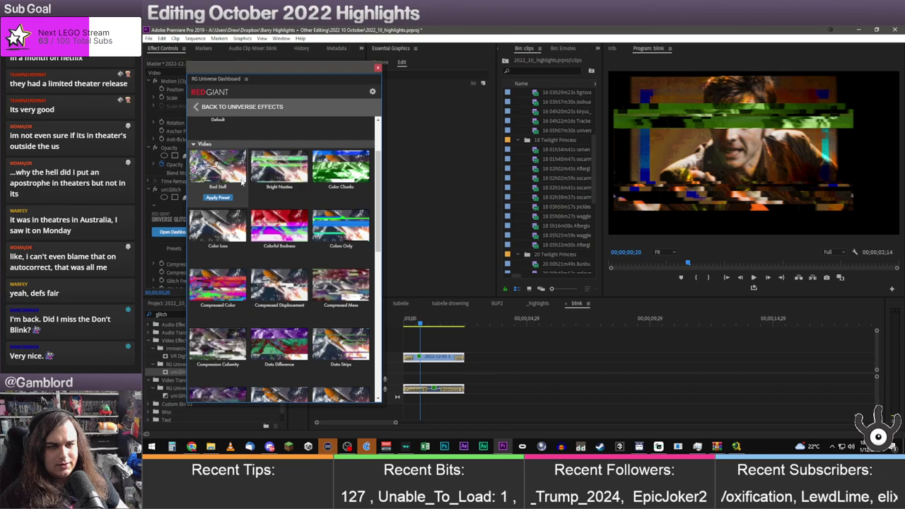
mouse_move(279, 286)
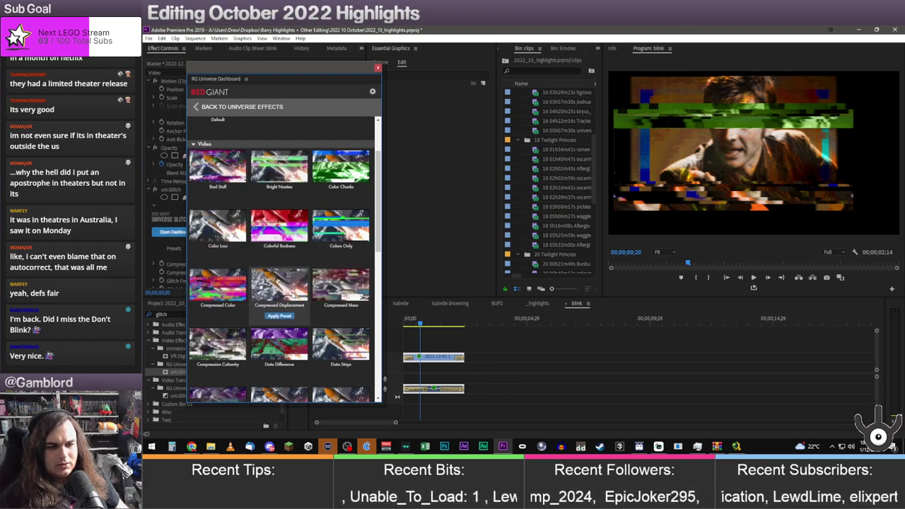
scroll(286, 291, down, 3)
scroll(292, 295, down, 5)
scroll(292, 295, up, 3)
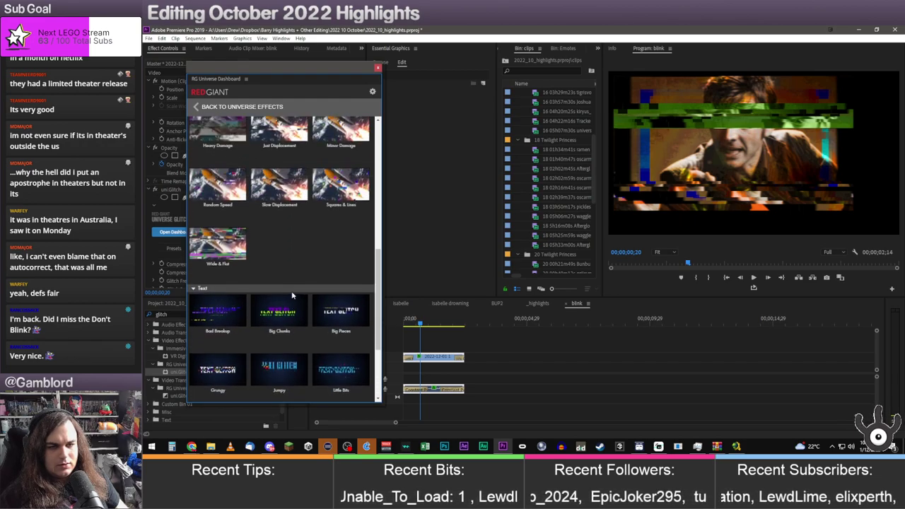
scroll(269, 251, down, 3)
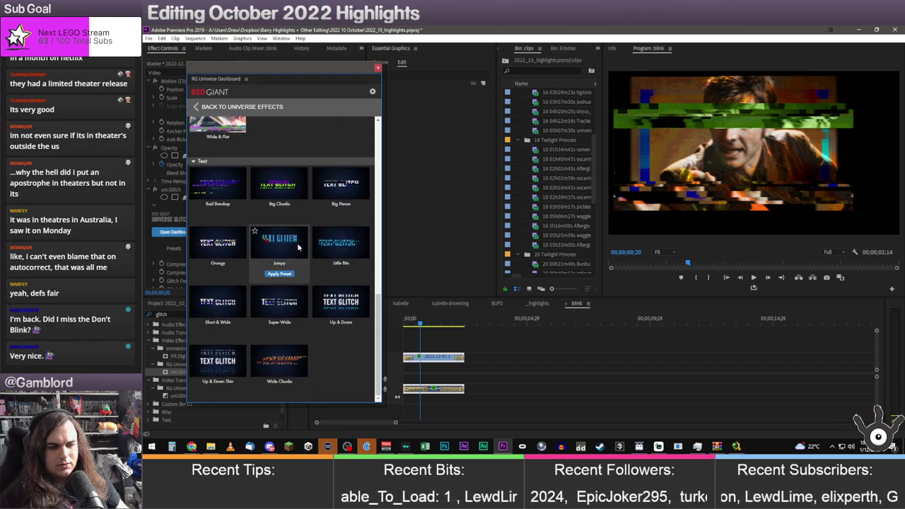
scroll(297, 243, up, 5)
scroll(297, 242, up, 4)
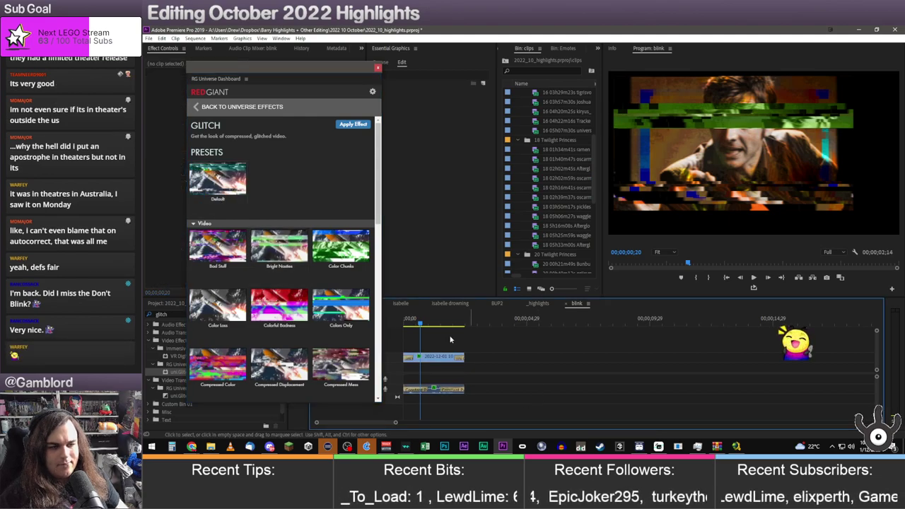
Play back the glitched blink clip, move the playhead to 00;00;01;00, and close the RG Universe Dashboard
click(407, 336)
click(410, 319)
key(space)
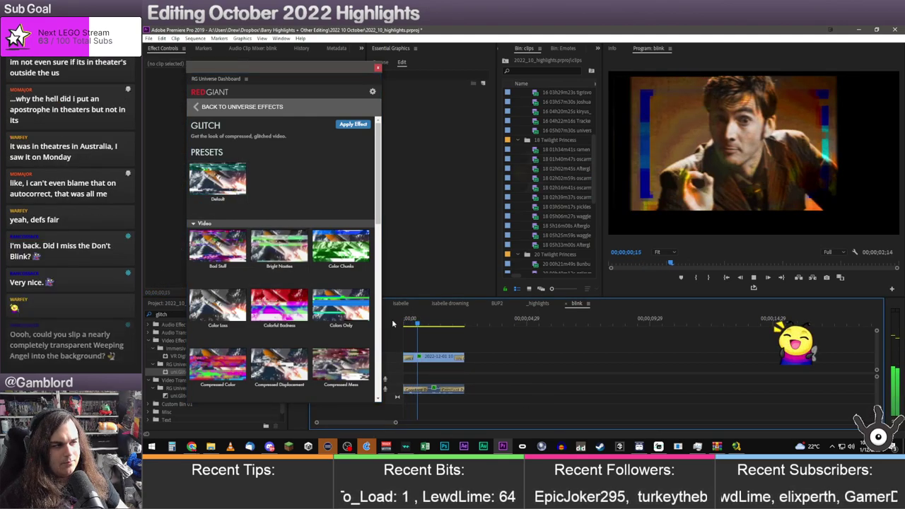
key(space)
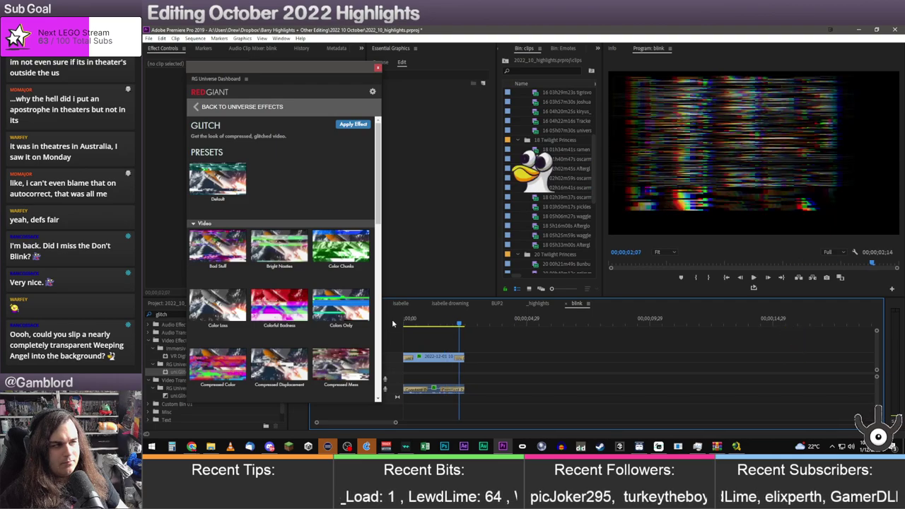
drag(410, 320, 428, 320)
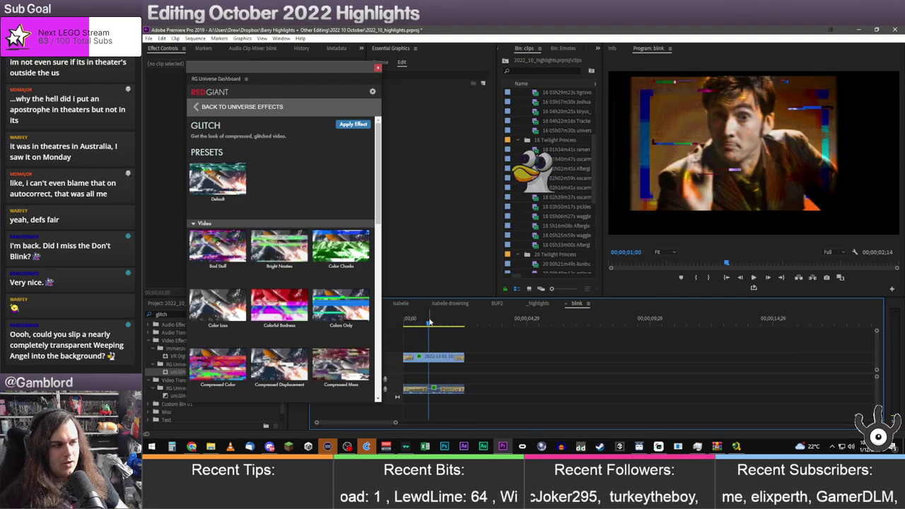
click(377, 67)
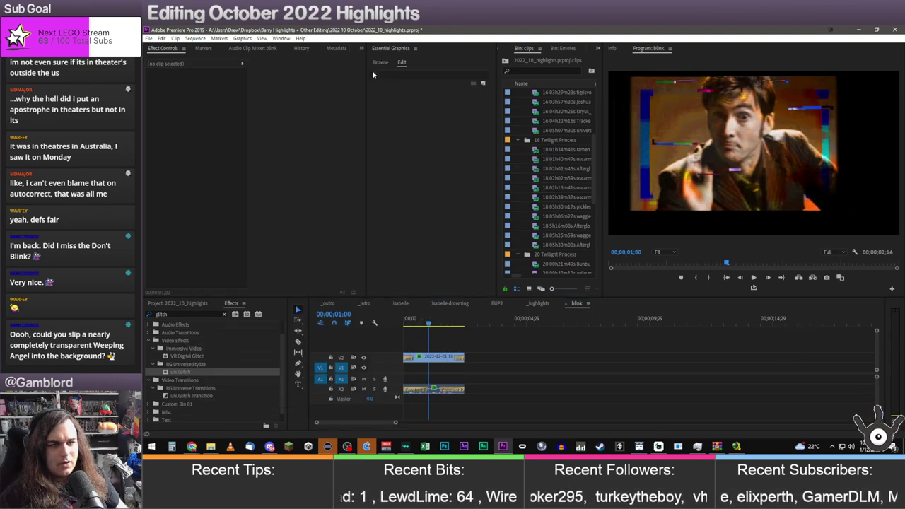
Set the uni.Glitch compression amount on the V2 clip to 39 and play back the result
click(435, 357)
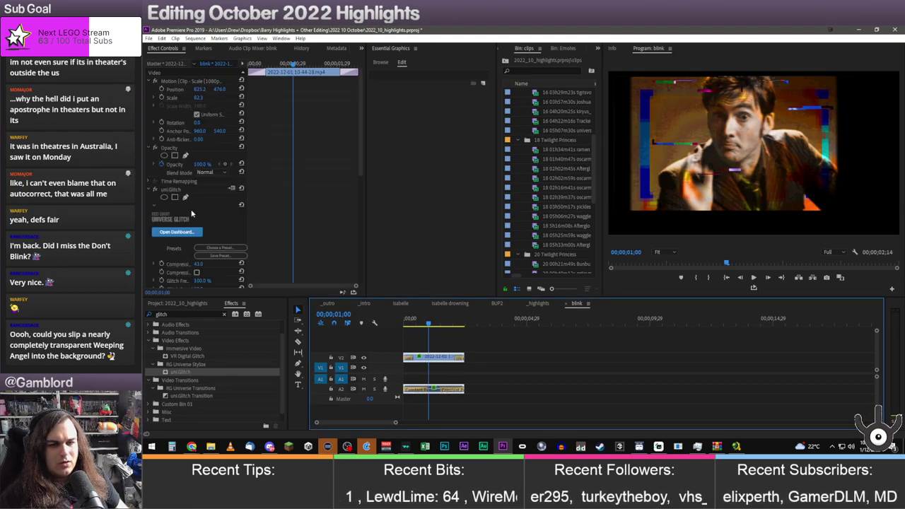
scroll(212, 224, down, 2)
drag(201, 233, 178, 233)
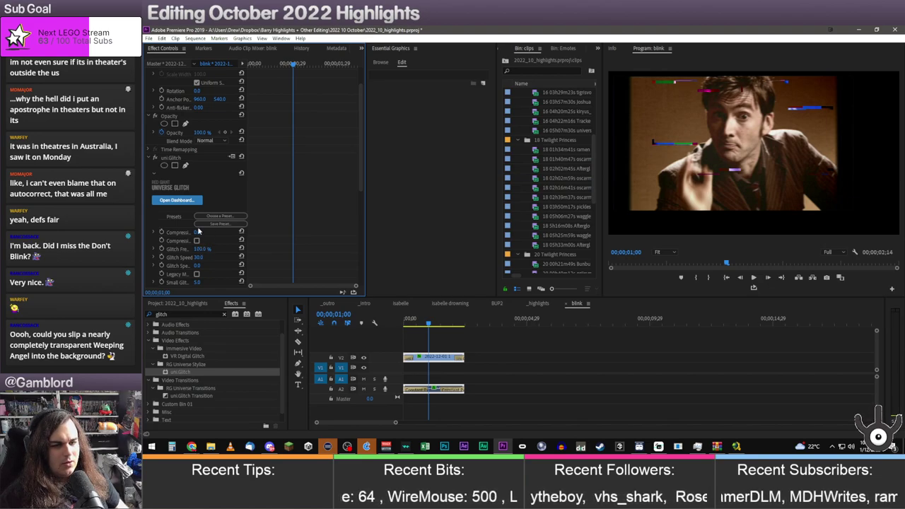
drag(177, 232, 206, 233)
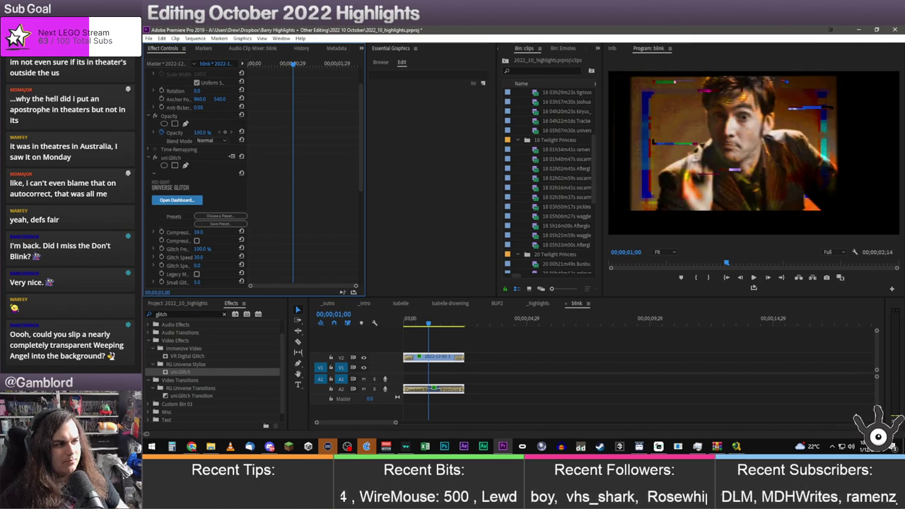
key(space)
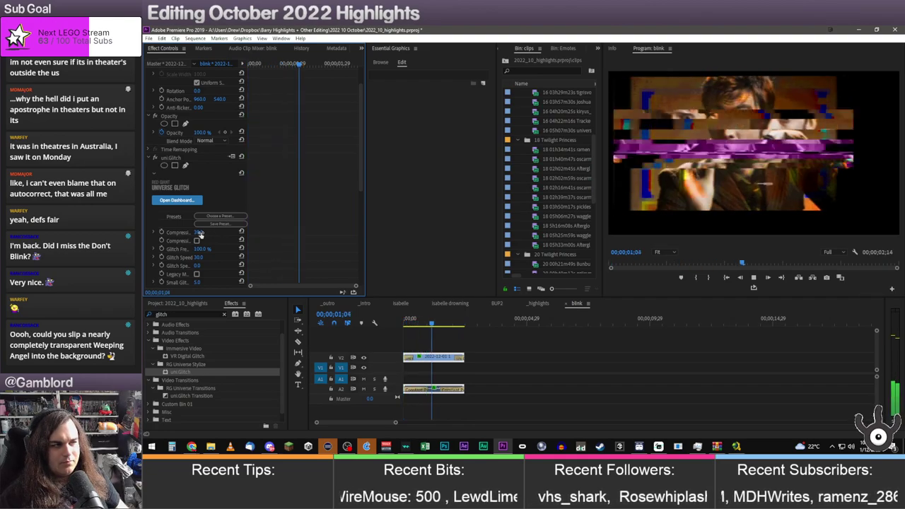
key(space)
Set the uni.Glitch Glitch Speed to 7.1 and play back the blink sequence from its start
scroll(214, 238, down, 1)
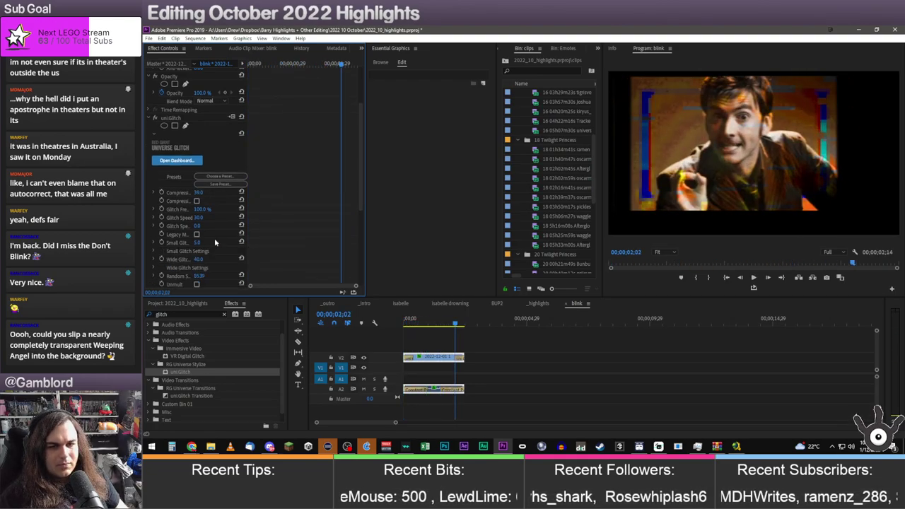
drag(198, 217, 166, 217)
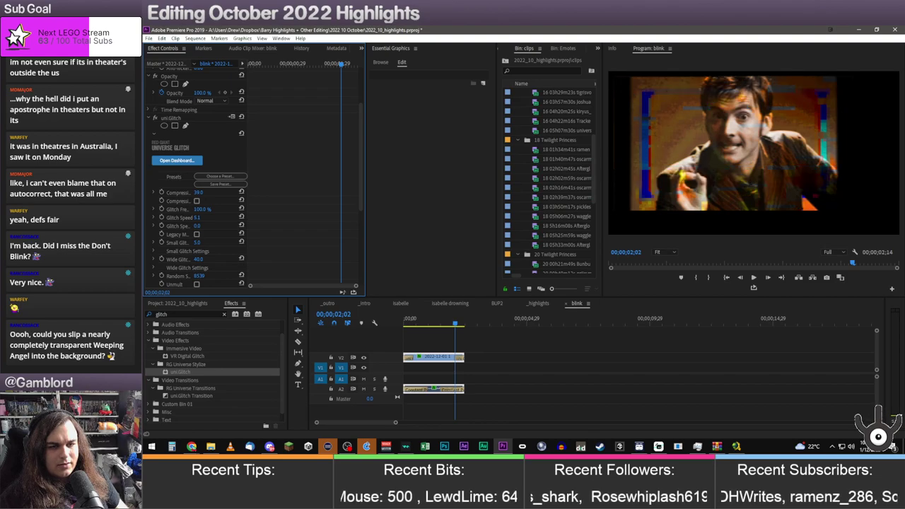
click(396, 319)
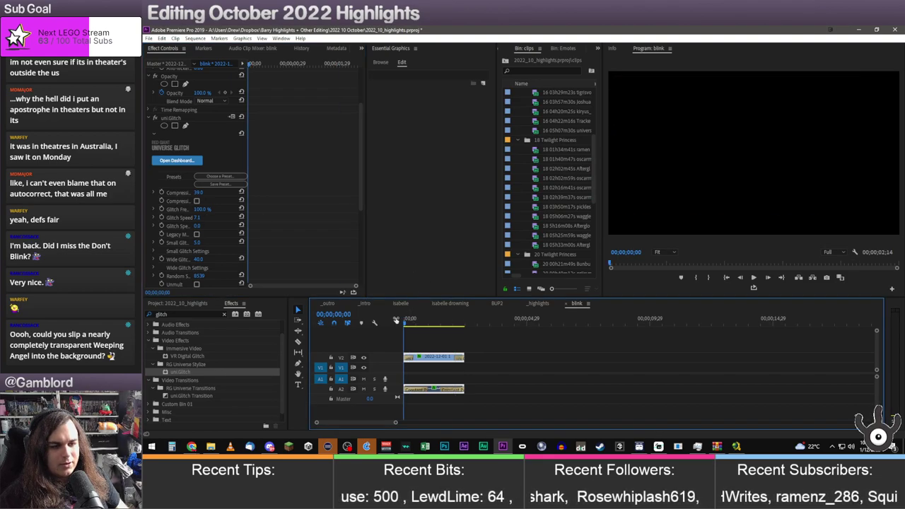
key(space)
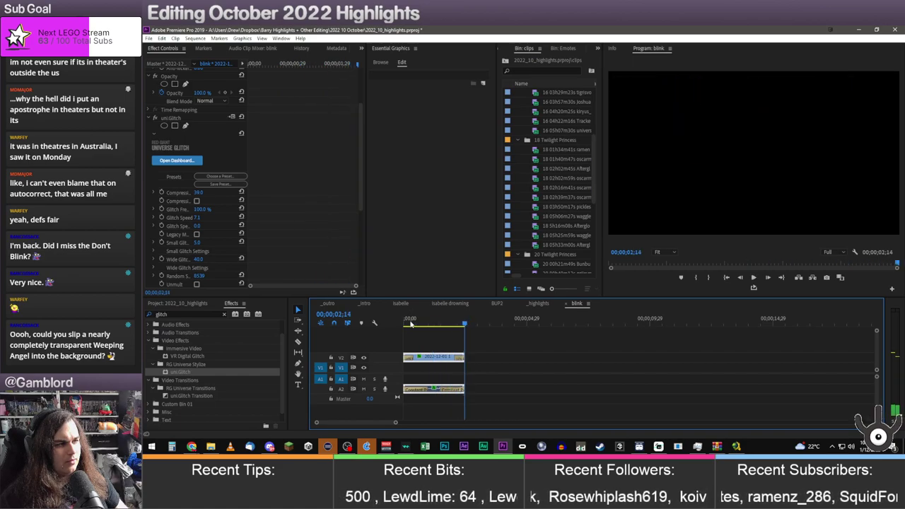
Set the uni.Glitch Glitch Speed to 5 and Glitch Frequency to 64%, widening the effect parameter area to show full names
click(204, 217)
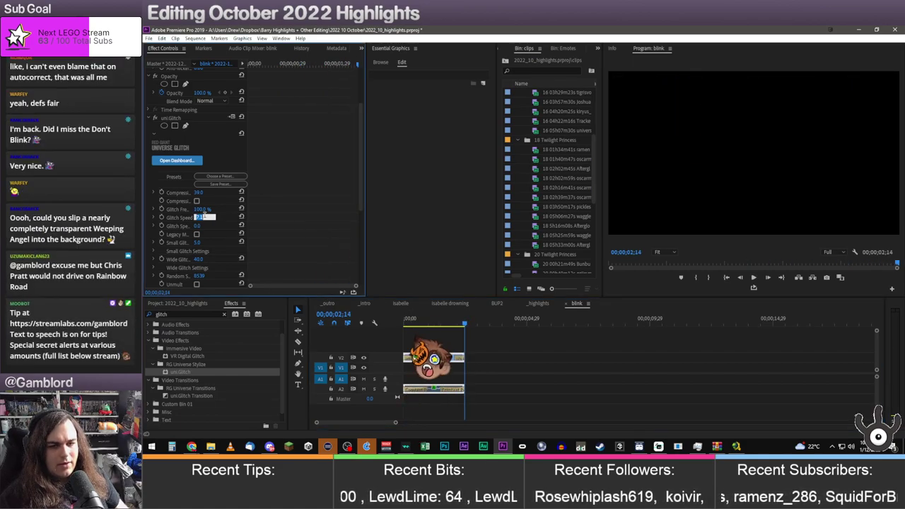
text(5)
key(Return)
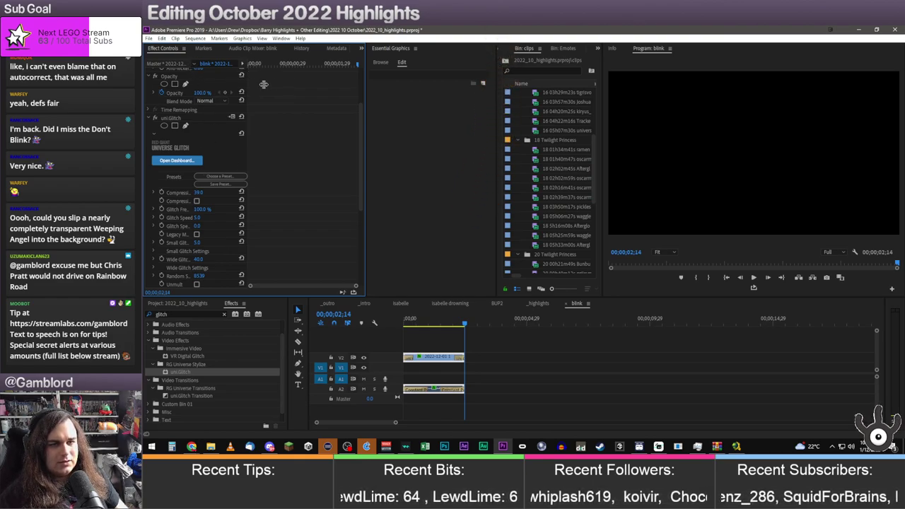
drag(263, 84, 330, 92)
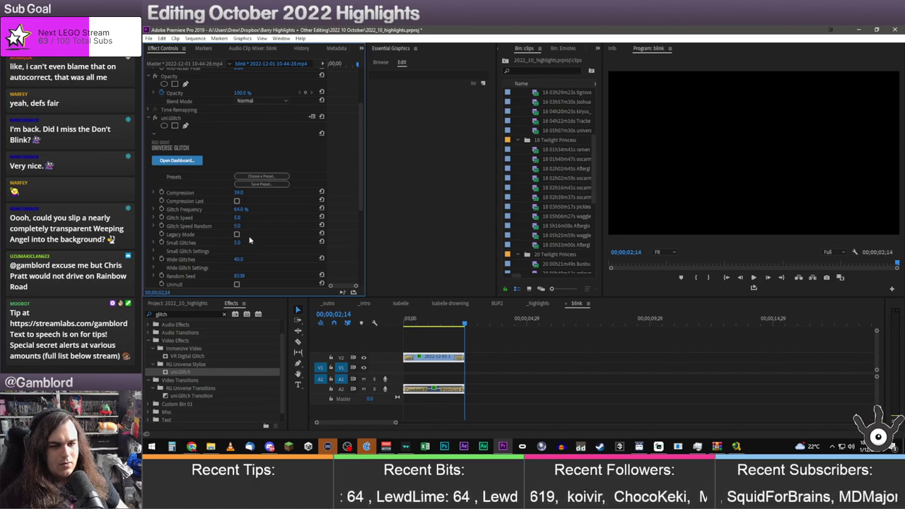
Set the uni.Glitch Random Seed to 7830 and play the result in both the blink and _highlights sequences
scroll(245, 242, down, 2)
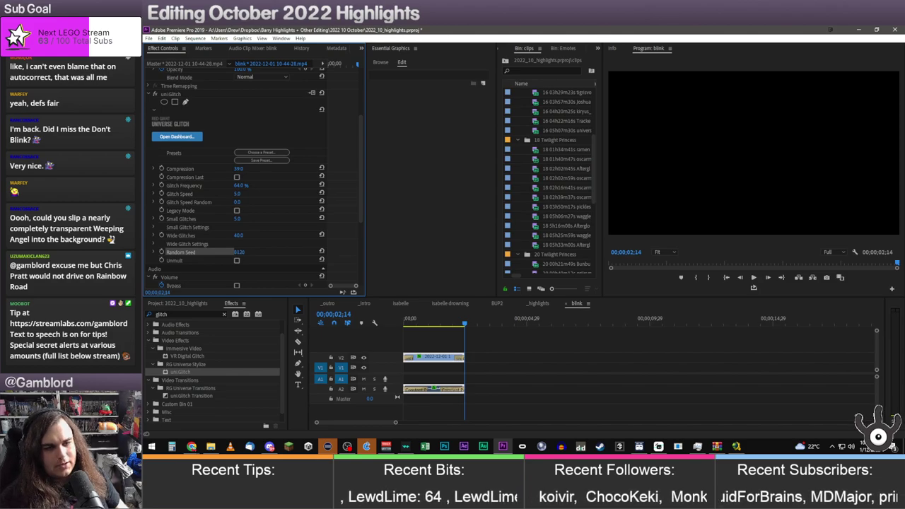
key(space)
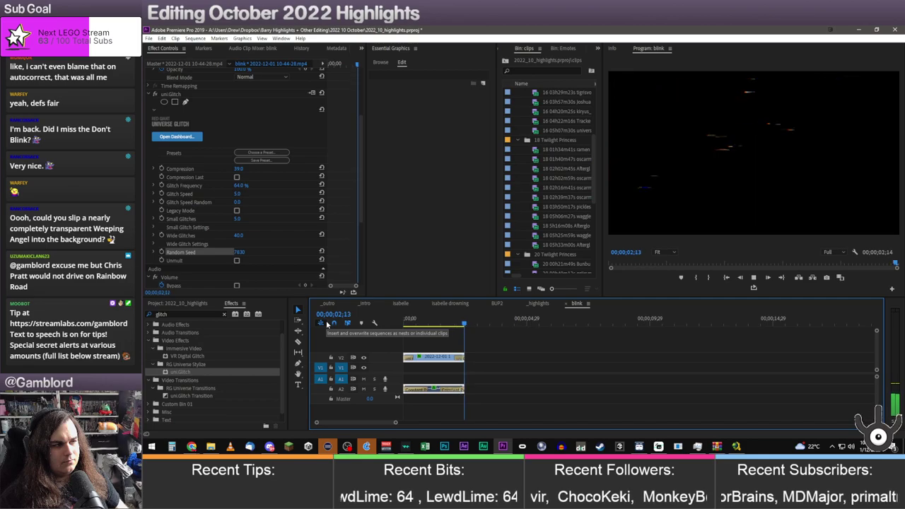
click(535, 304)
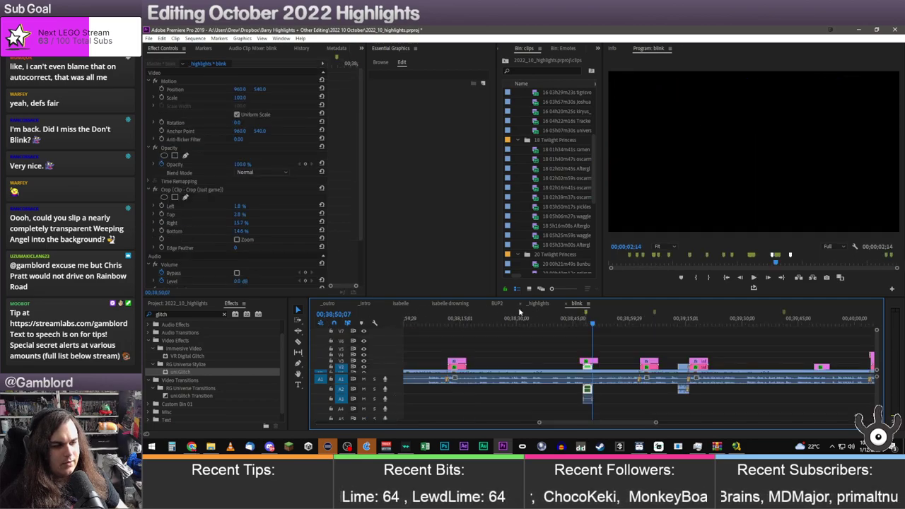
click(580, 327)
key(space)
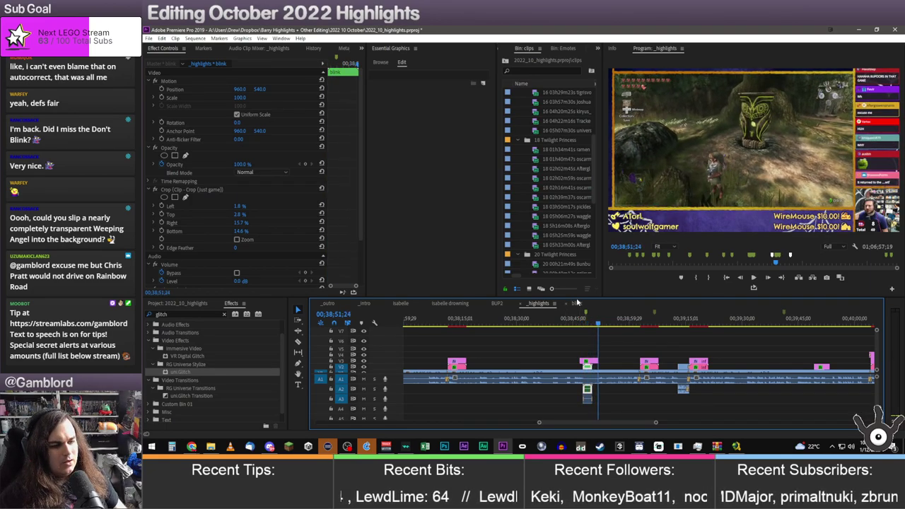
In the blink sequence, set the uni.Glitch Glitch Speed Random to 5 and play the clip from its start
click(575, 302)
scroll(261, 226, down, 3)
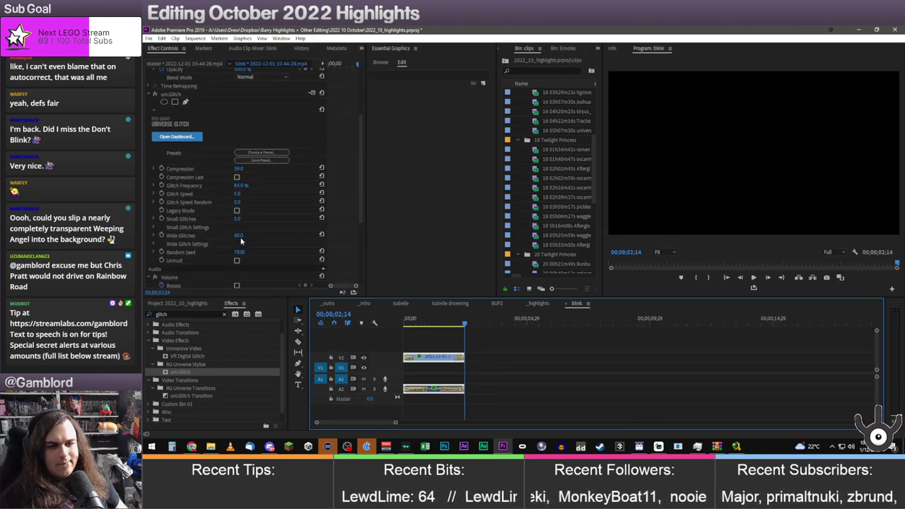
click(240, 203)
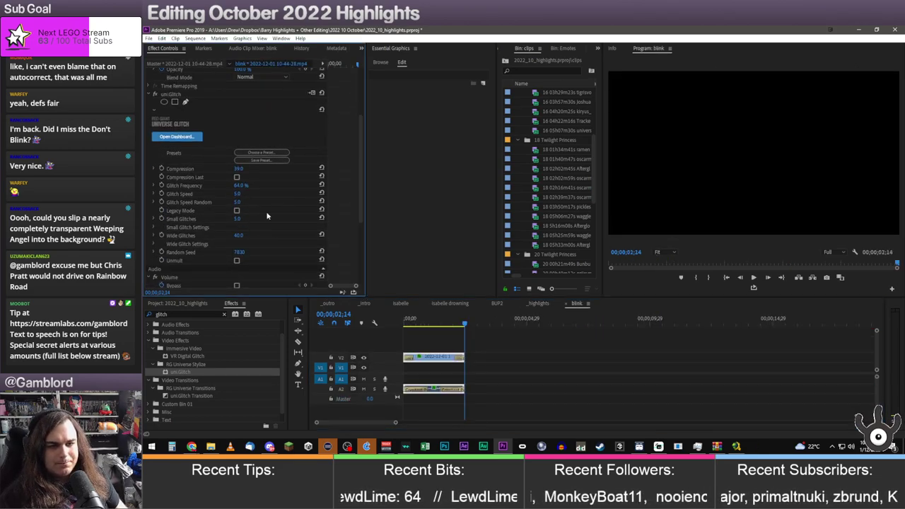
click(403, 319)
key(space)
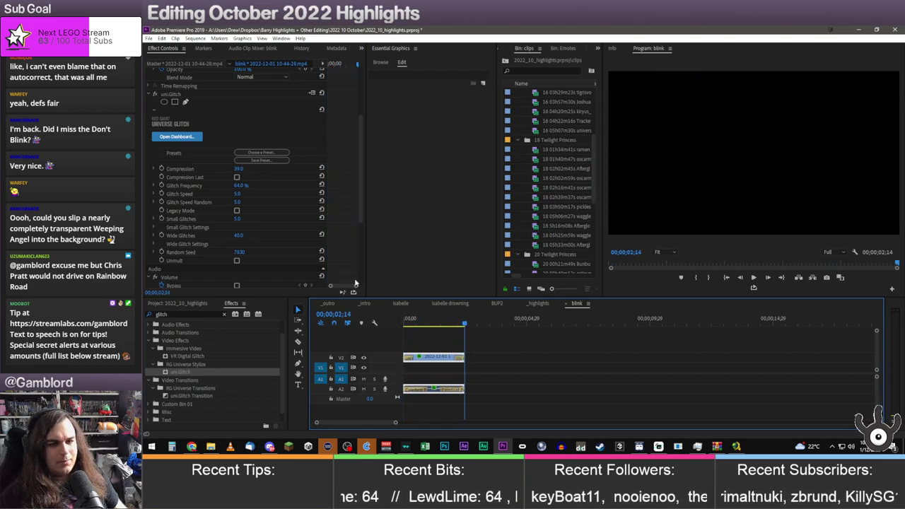
Set the uni.Glitch Glitch Frequency to 70%, expand the Small Glitch Settings, and play back the blink sequence
click(241, 186)
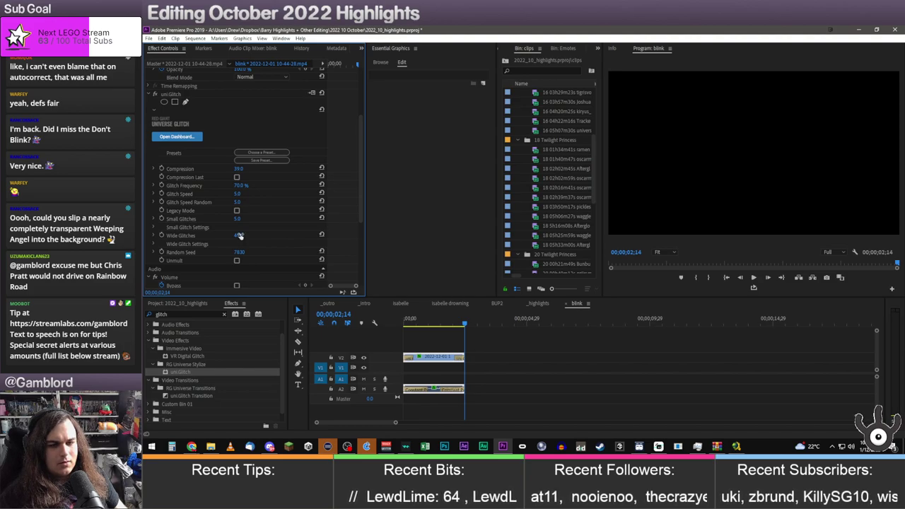
click(156, 227)
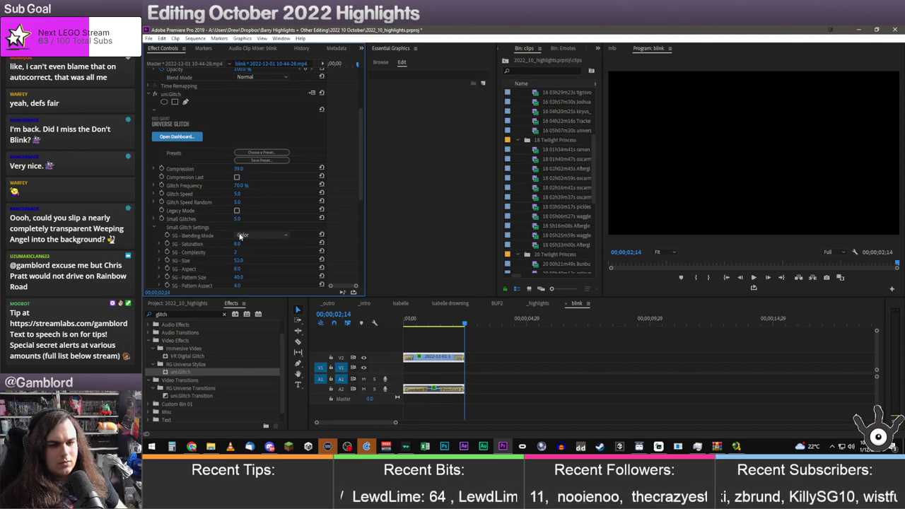
scroll(218, 241, down, 3)
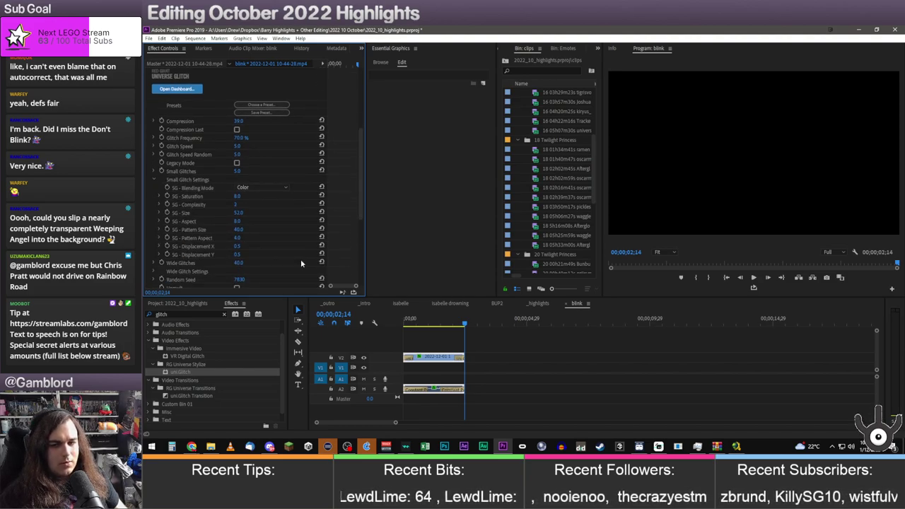
click(417, 322)
key(space)
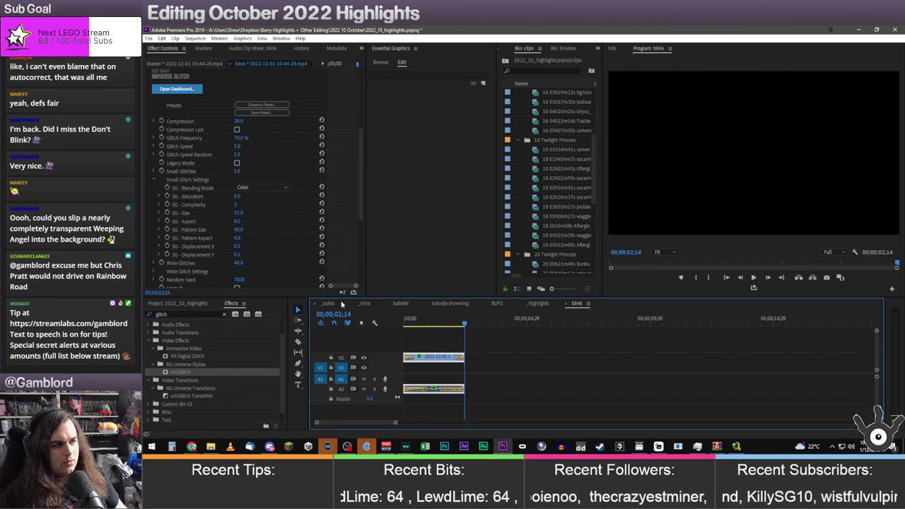
Play back the blink section in the _highlights sequence and save the project
click(527, 302)
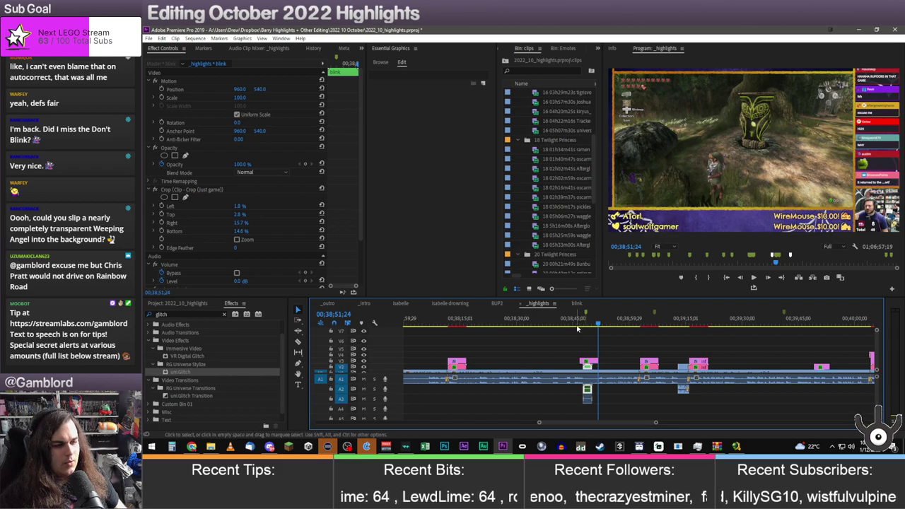
key(space)
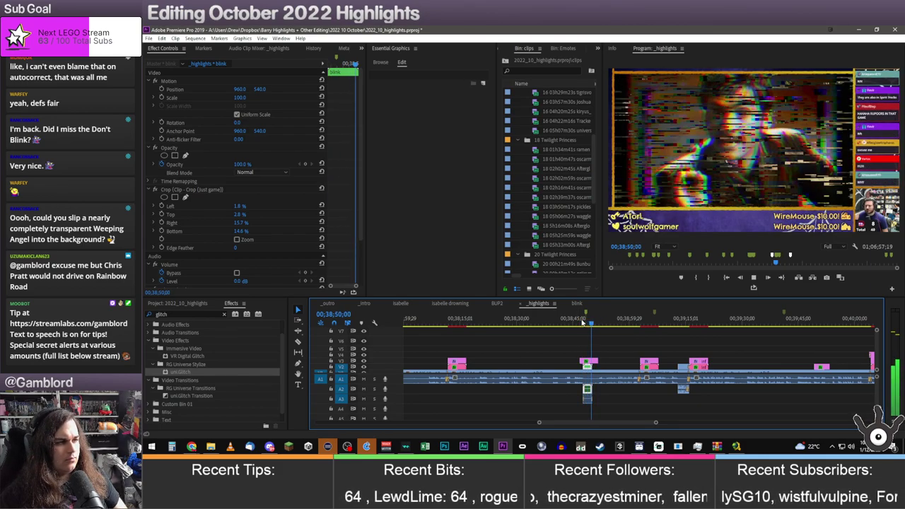
key(space)
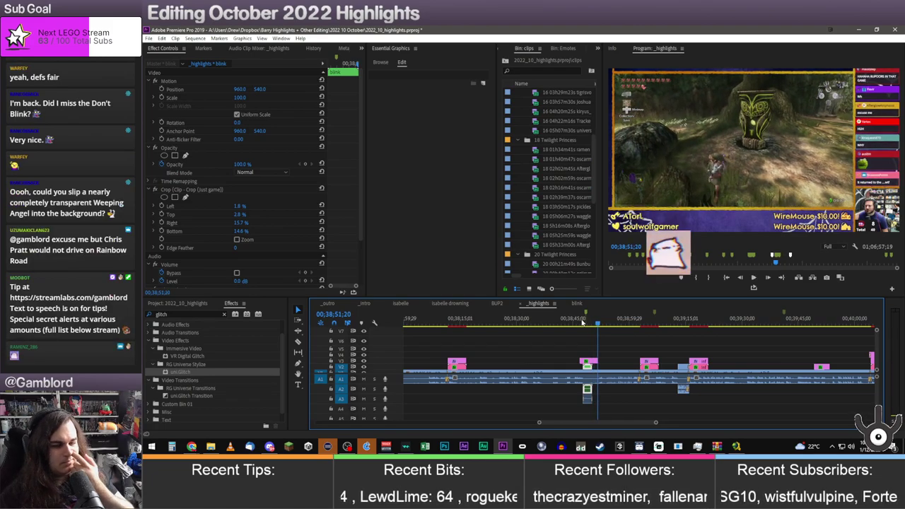
key(ctrl+s)
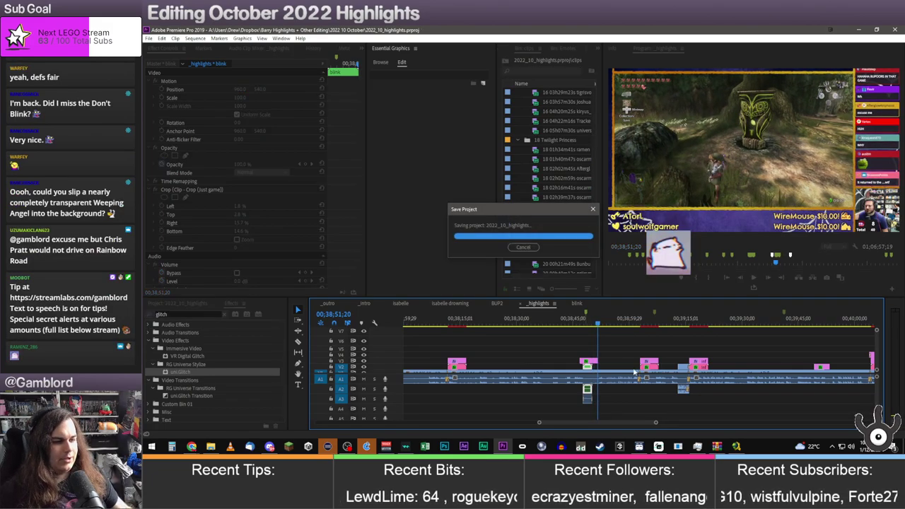
Deselect the blink clip, open the settings of the blink video marker at 00;38;48;13, and accept them
click(617, 343)
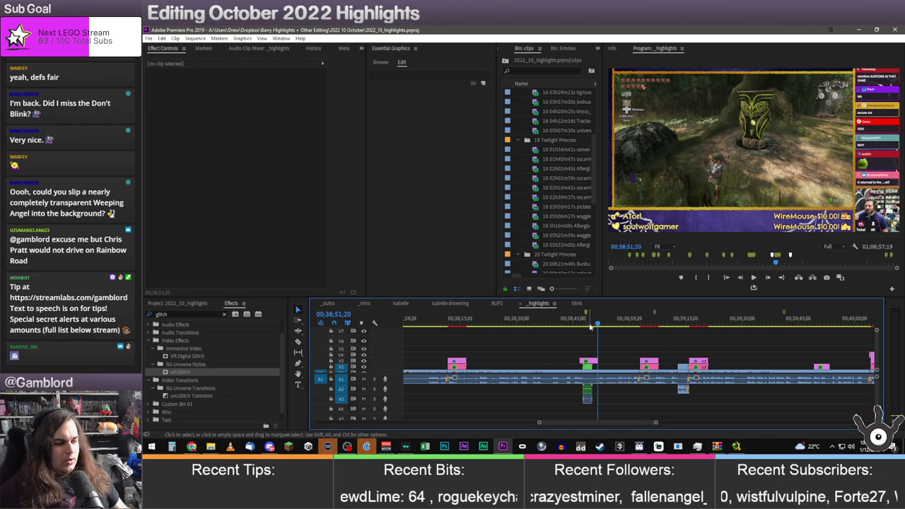
double_click(586, 313)
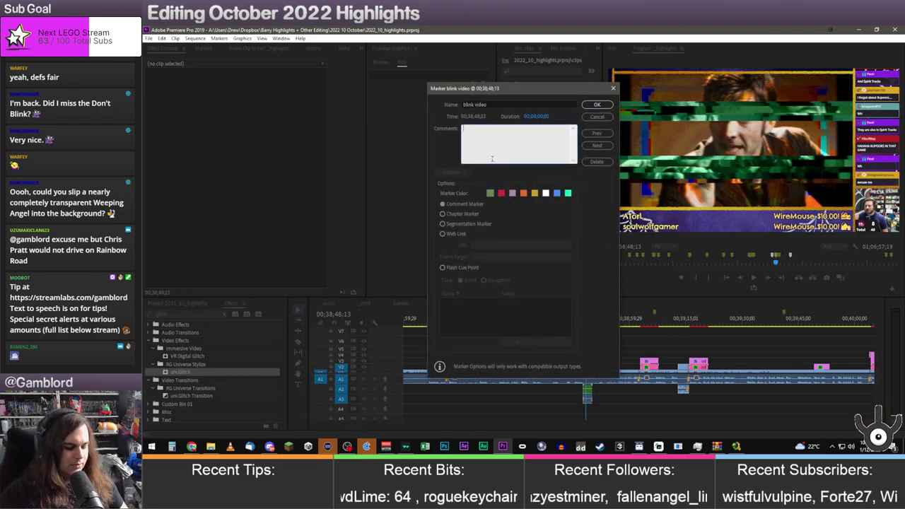
click(594, 105)
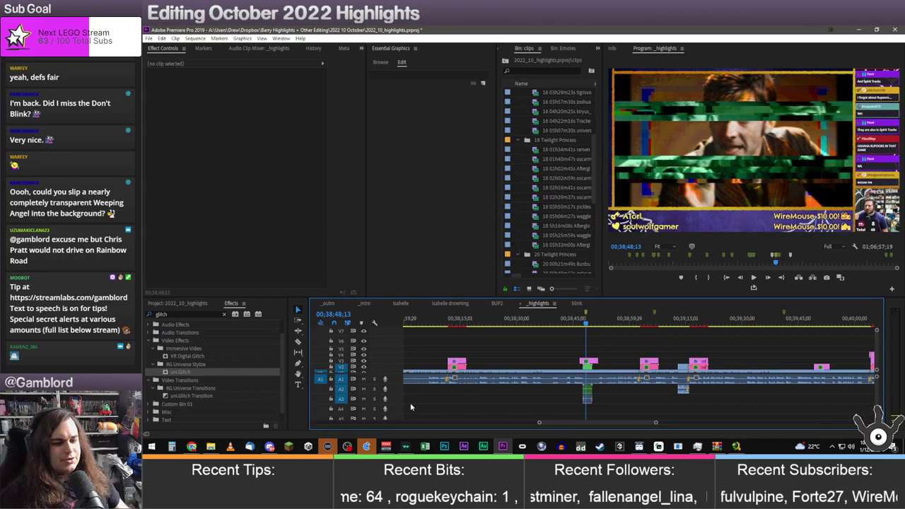
Switch to the Chrome window with the Twitch clips, minimizing the YouTube window, and close the "weeping barry situation" clip
key(alt+Tab)
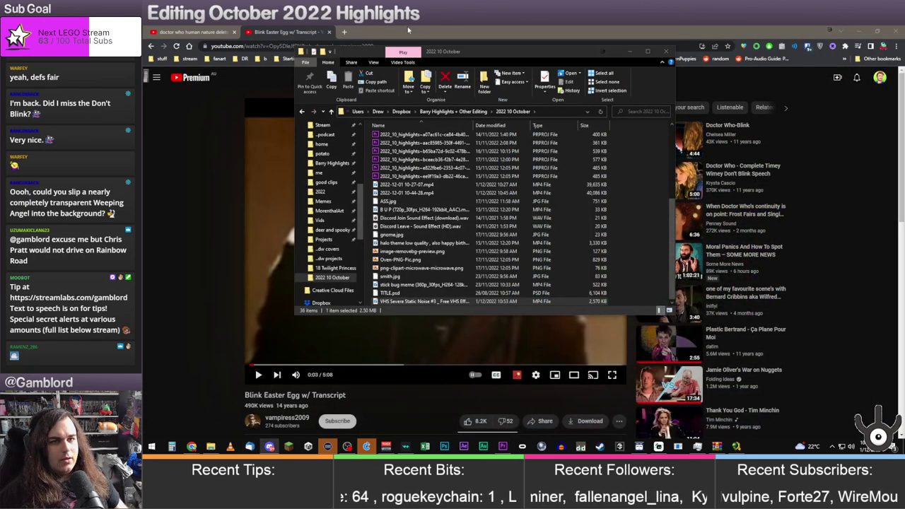
click(407, 30)
click(856, 31)
click(638, 30)
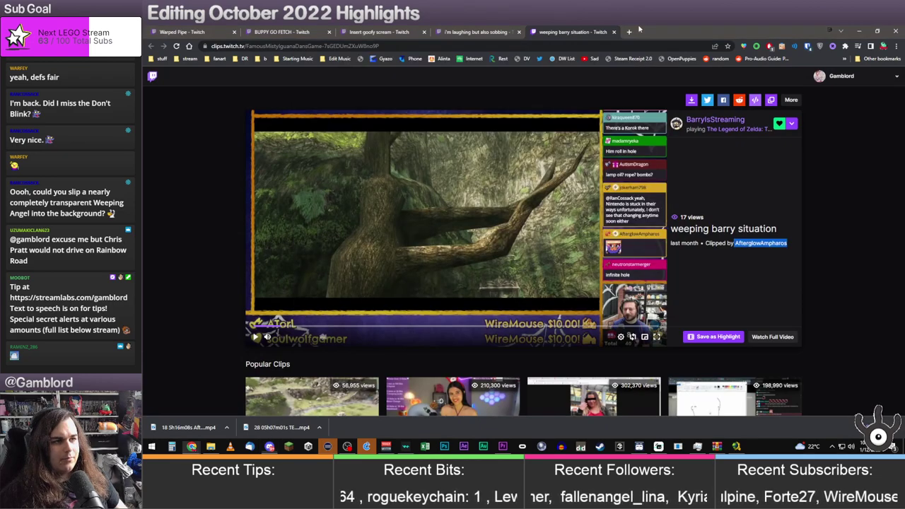
click(614, 32)
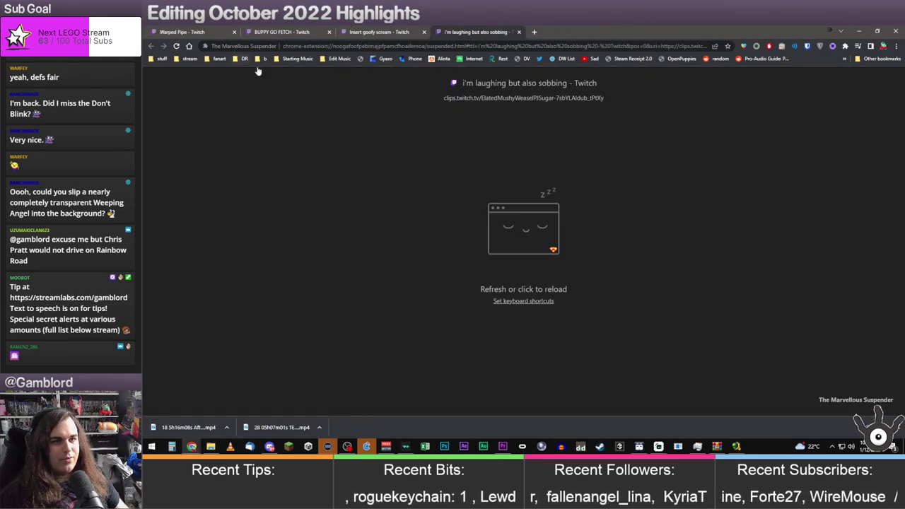
Reload the suspended "i'm laughing but also sobbing" Twitch clip and watch it, pausing and resuming playback
click(414, 182)
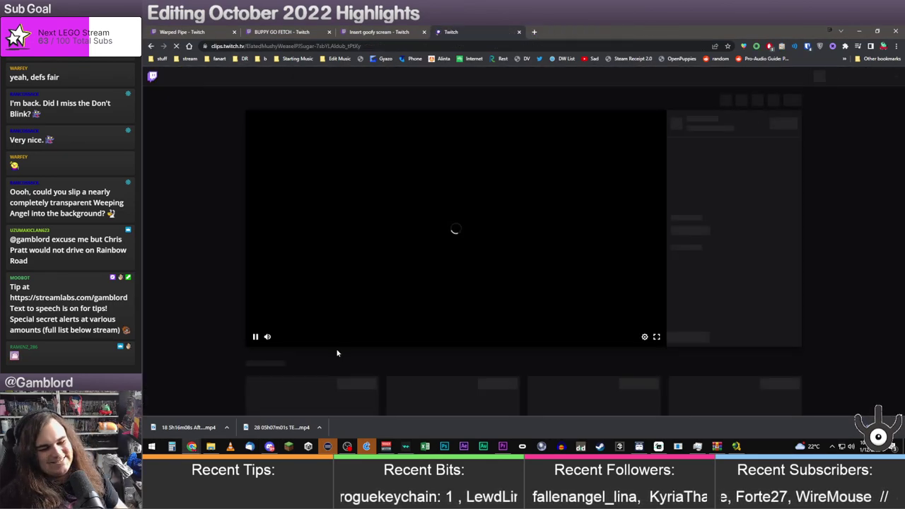
mouse_move(276, 338)
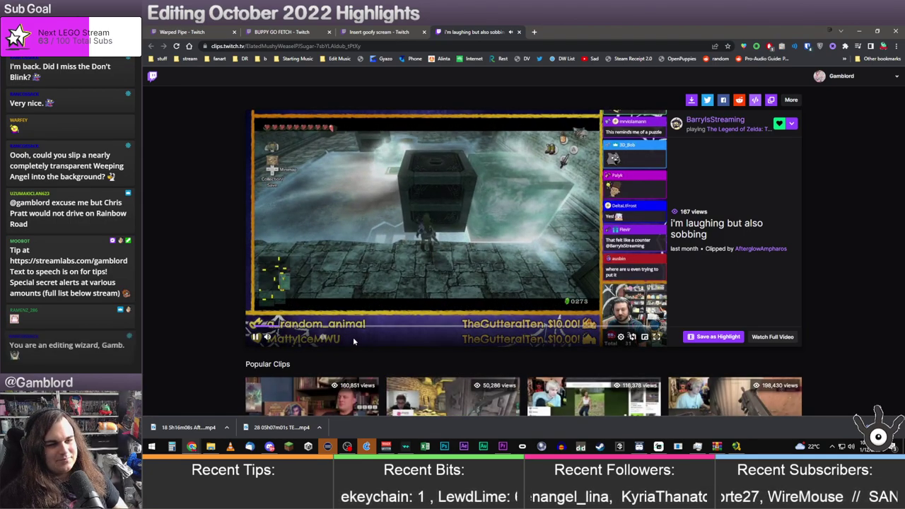
click(257, 338)
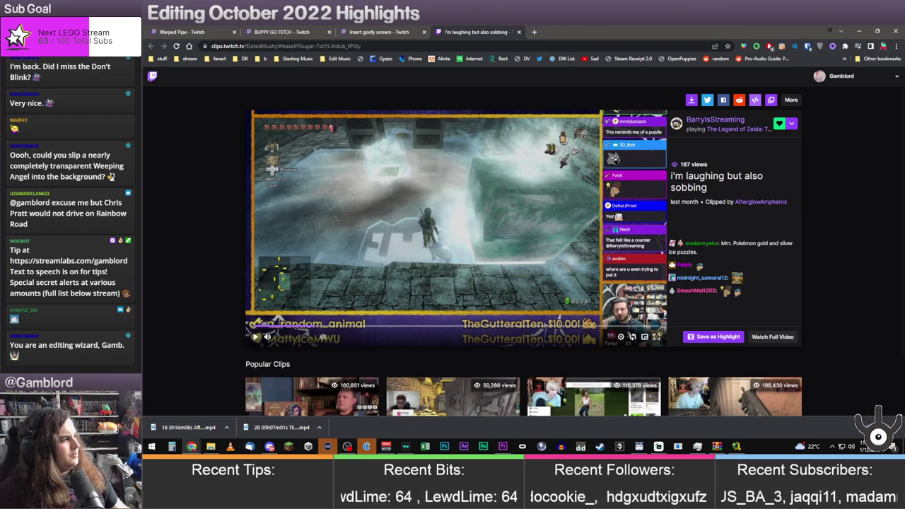
click(434, 240)
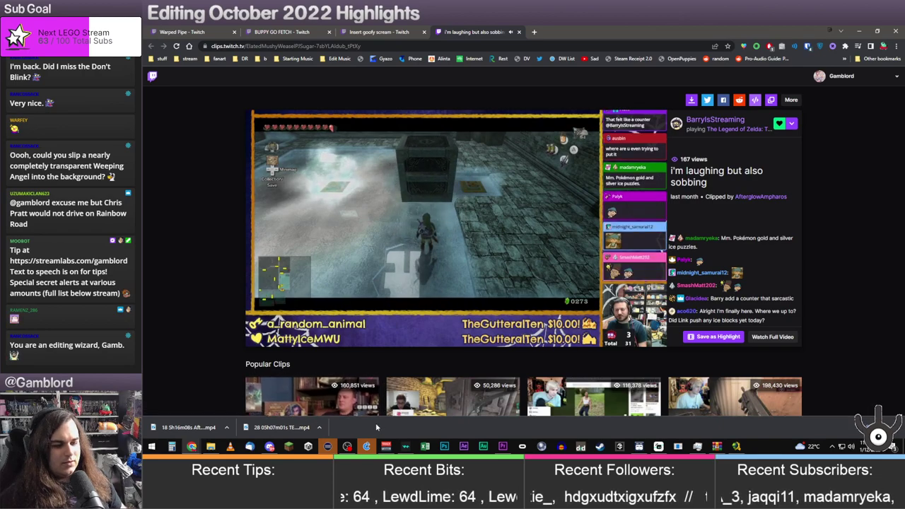
Switch to Premiere Pro, move the _highlights playhead to 00;36;42;24, and expand the V1 track to show clip names
key(alt+Tab)
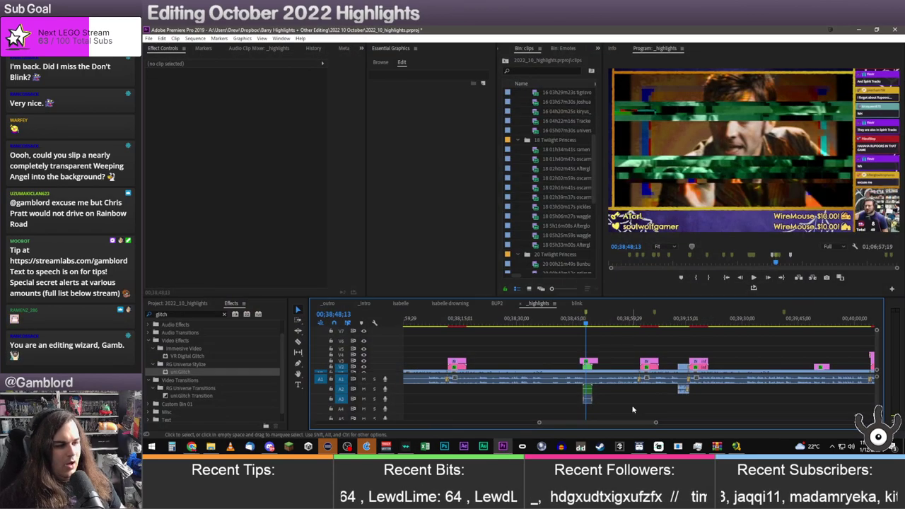
scroll(607, 418, up, 5)
scroll(606, 423, up, 5)
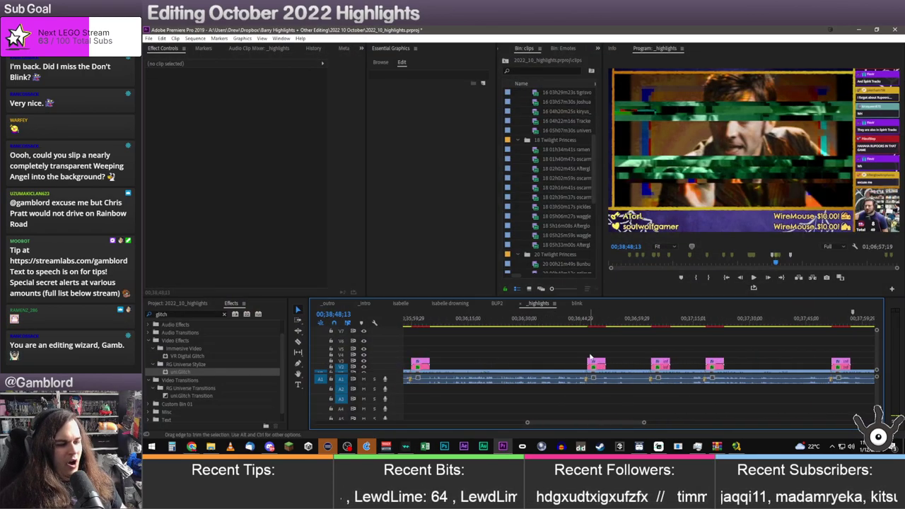
click(573, 396)
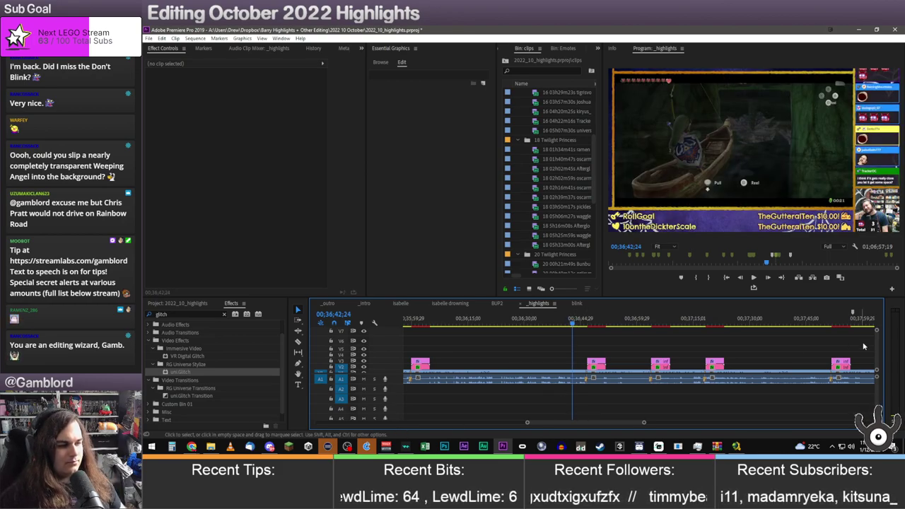
double_click(387, 370)
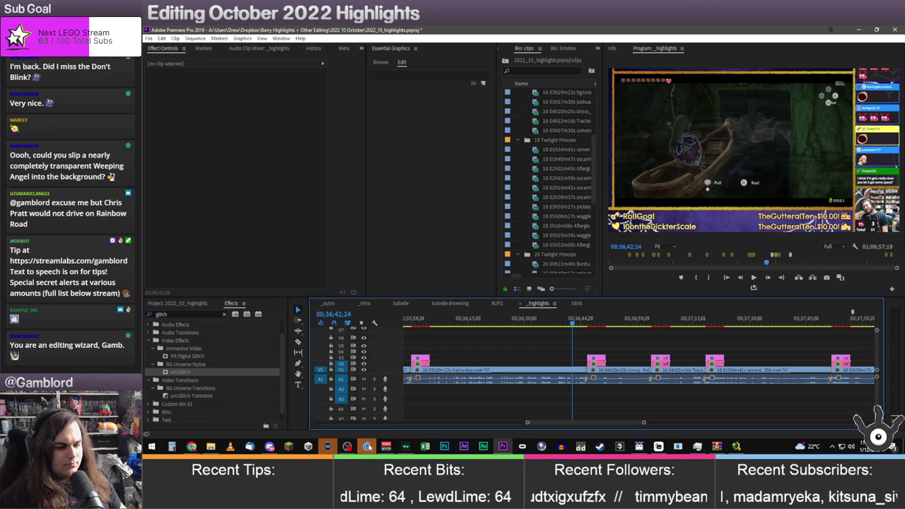
Switch back to the "i'm laughing but also sobbing" Twitch clip in Chrome and select the clip creator's username
mouse_move(192, 447)
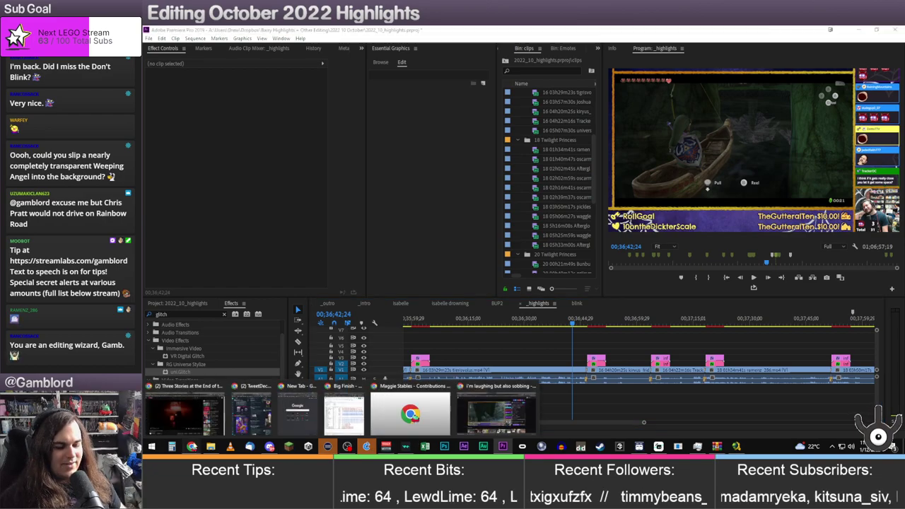
click(472, 408)
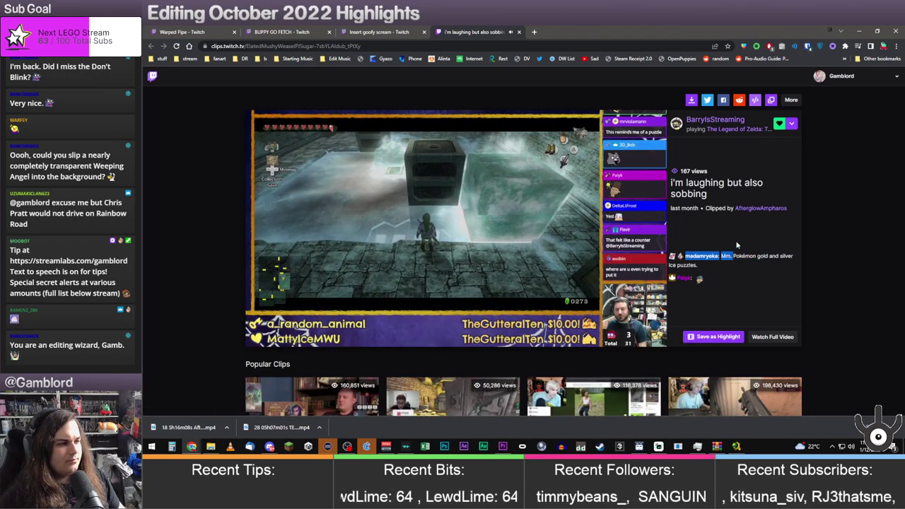
drag(787, 208, 734, 208)
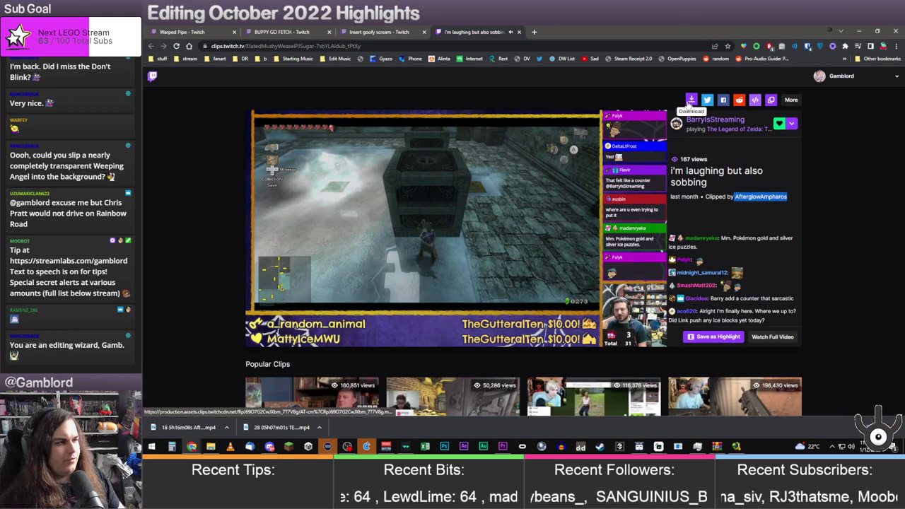
Download the Twitch clip into the 16 Twilight Princess folder, naming it 16 04h19m21 followed by the clip creator's username
click(680, 105)
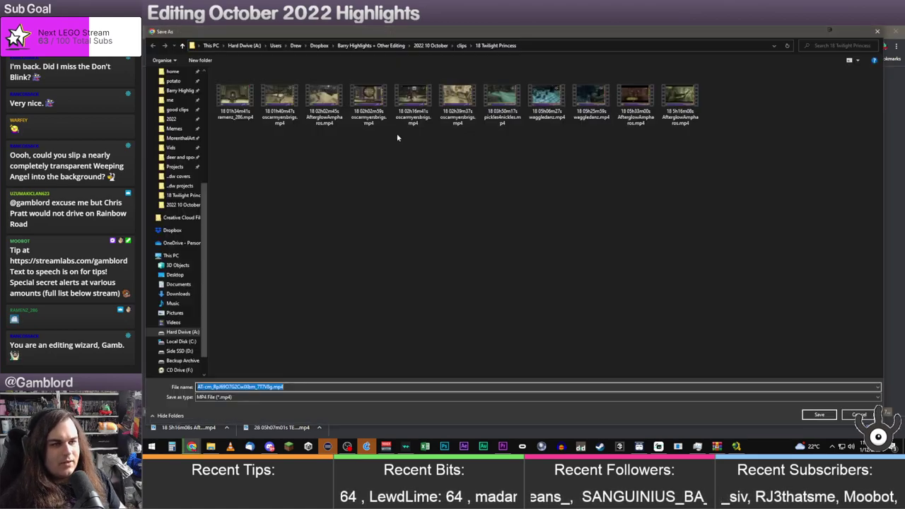
click(461, 45)
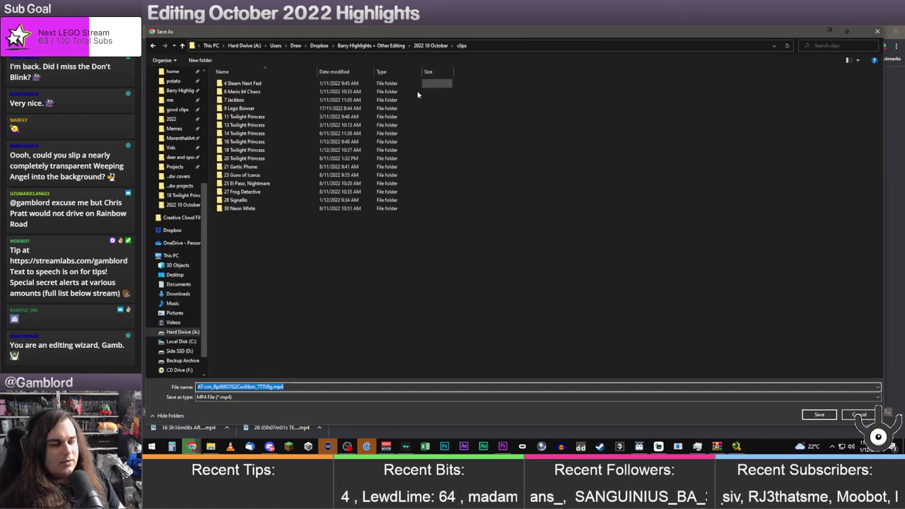
double_click(245, 141)
click(455, 387)
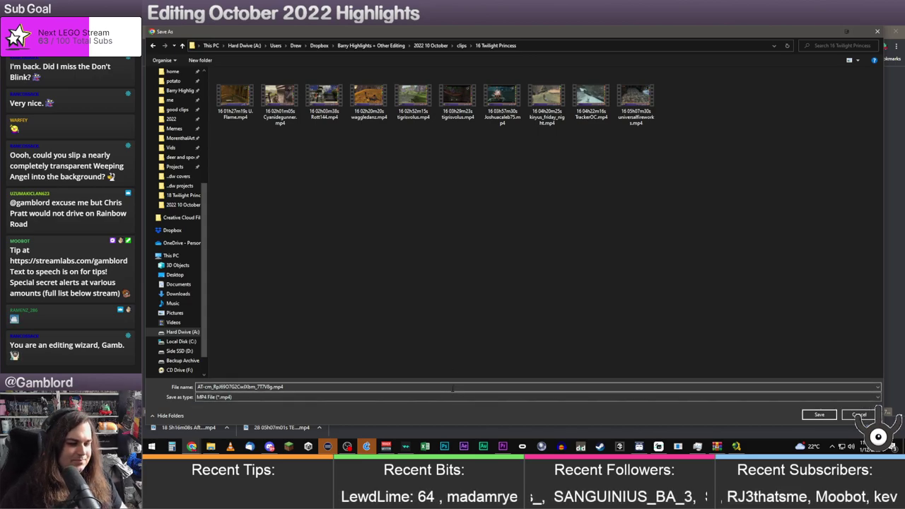
key(ctrl+a)
text(1)
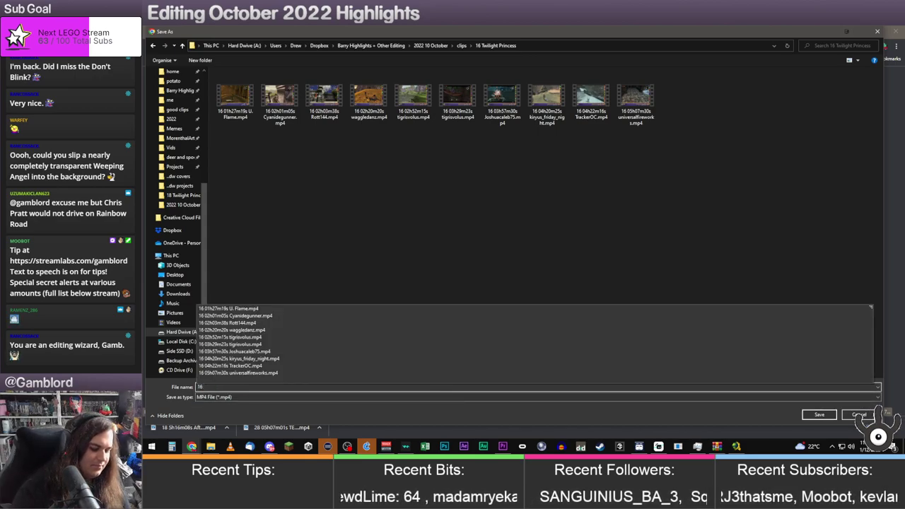
text(6 04h)
key(BackSpace)
key(BackSpace)
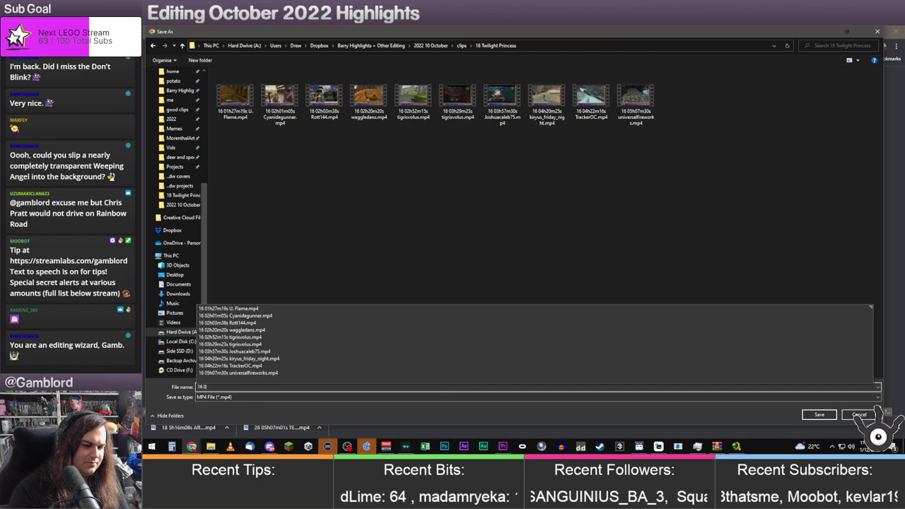
text(04hm)
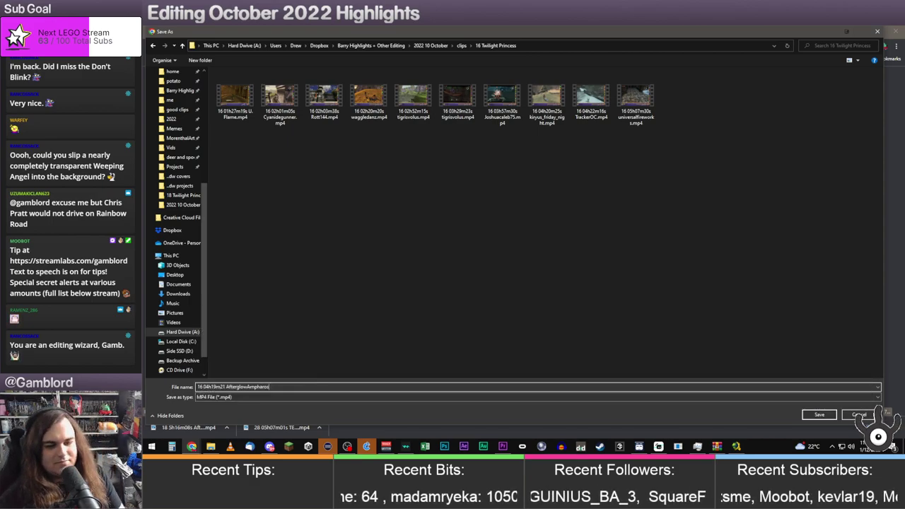
key(Return)
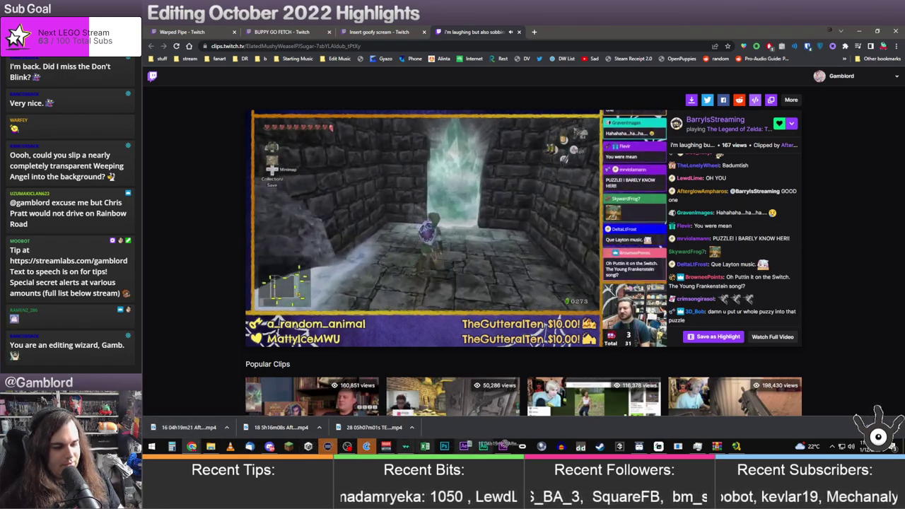
Switch to Premiere Pro, import the downloaded clip into the 16 Twilight Princess bin, and change the timestamp in its name to 04h29m21
click(503, 445)
drag(512, 421, 542, 109)
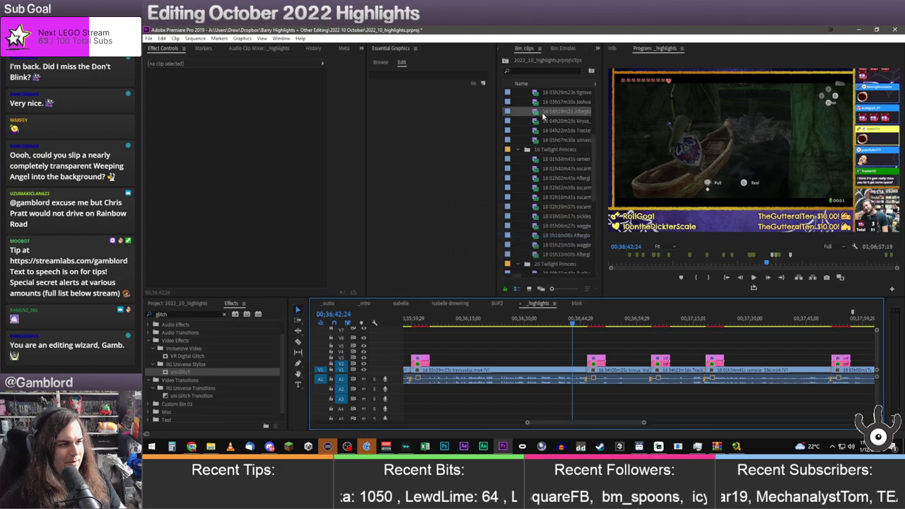
right_click(539, 112)
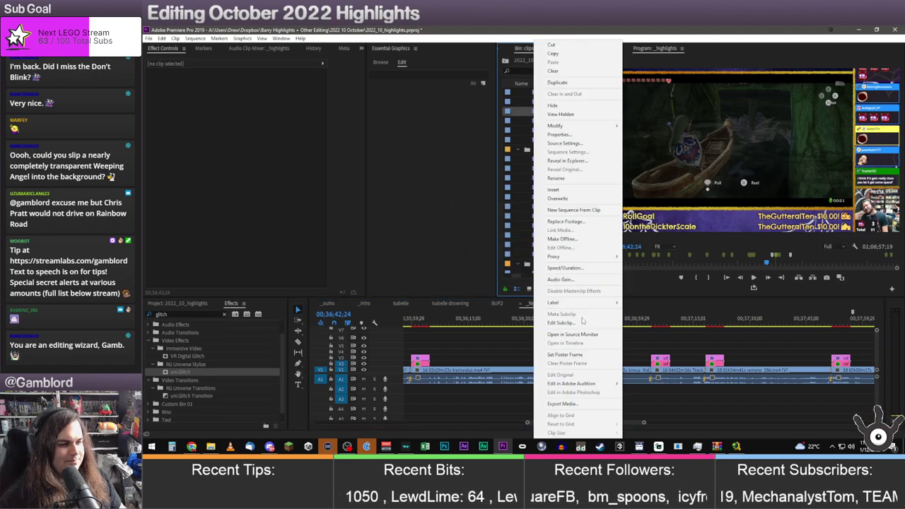
click(857, 31)
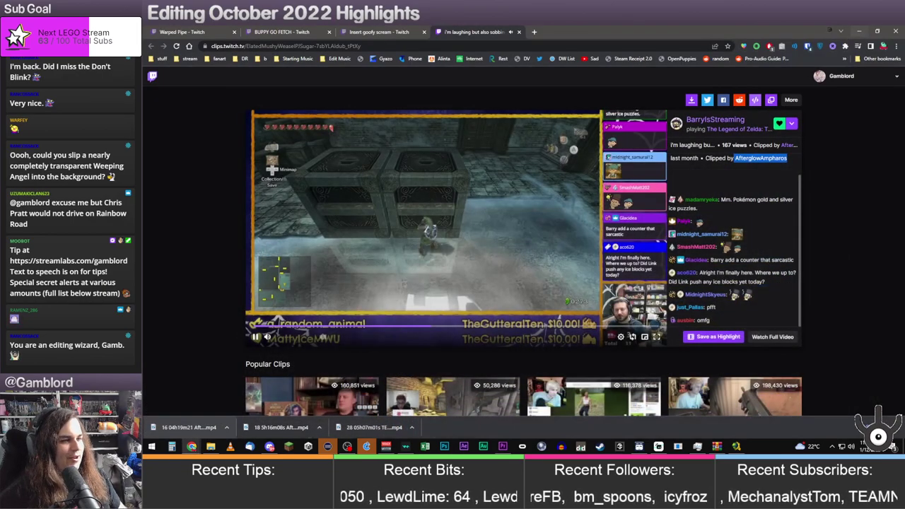
click(504, 446)
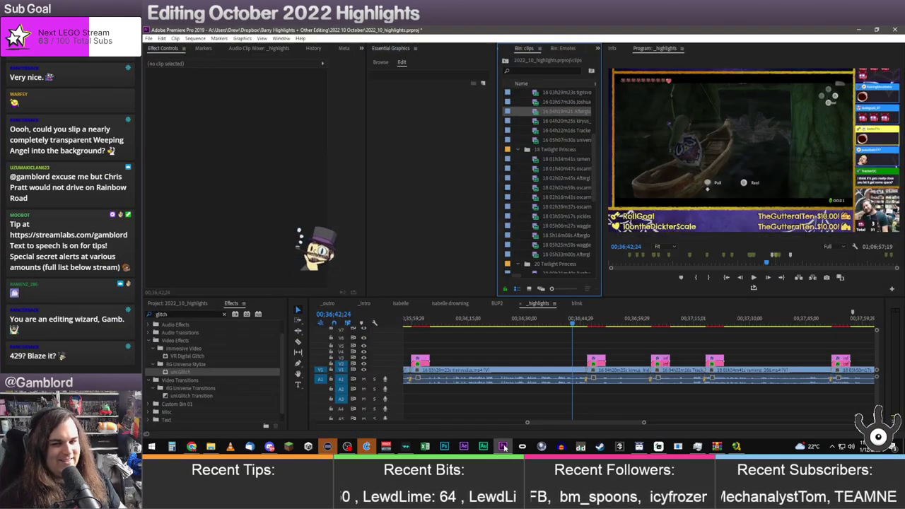
right_click(553, 115)
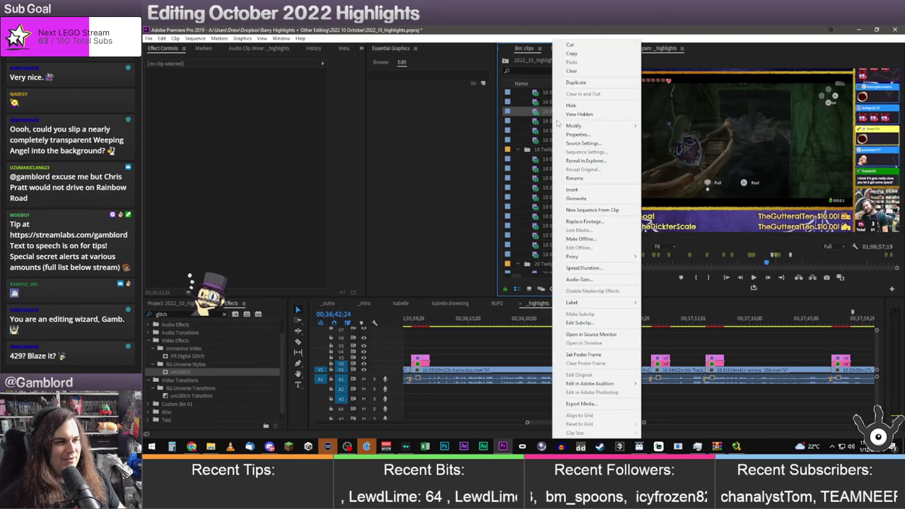
click(575, 178)
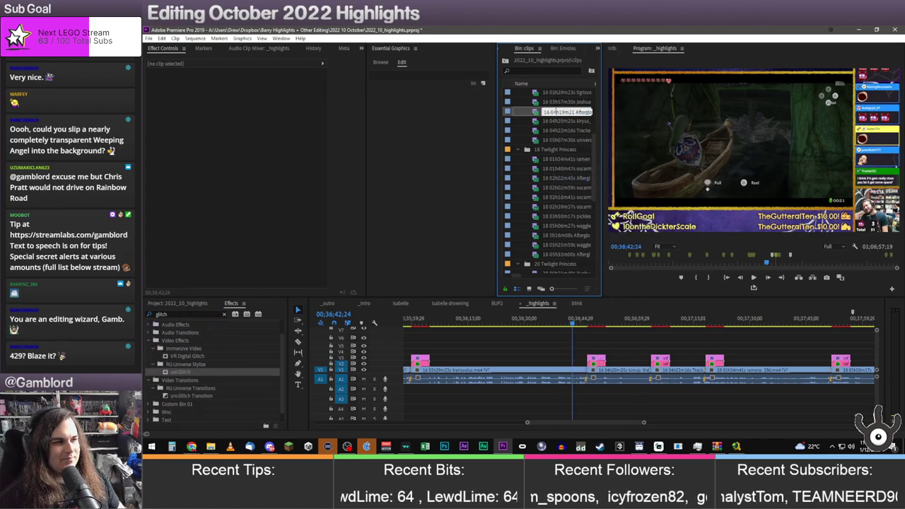
key(Return)
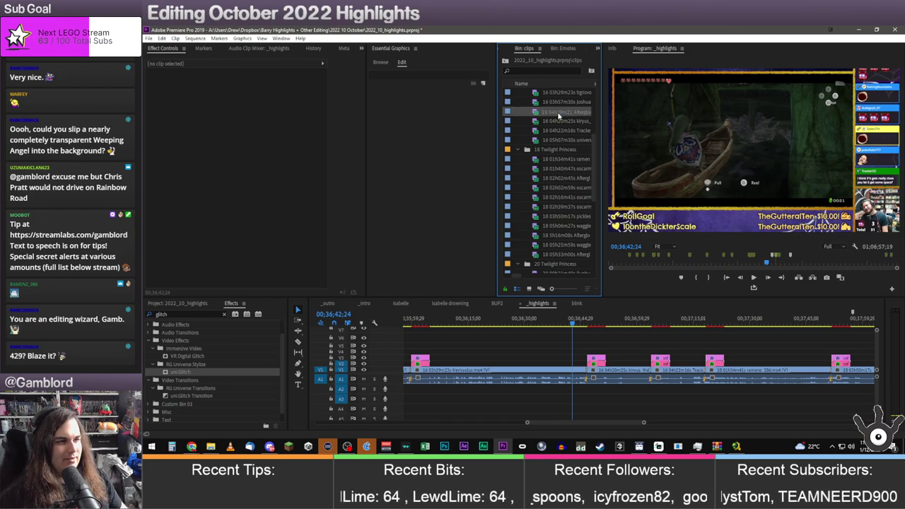
Insert the 16 04h29m21 clip after the 16 04h22m16s clip on V1 in _highlights and ripple-trim its start by about 00;00;01;10
drag(558, 111, 705, 379)
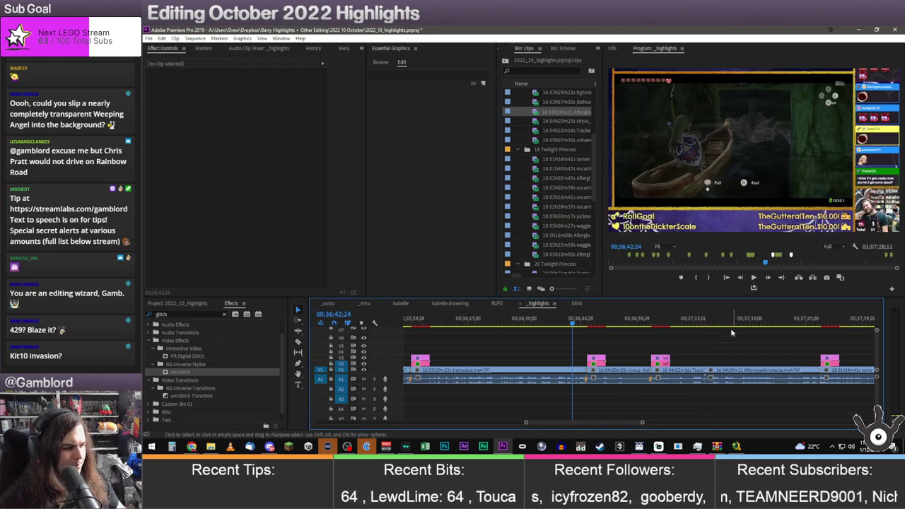
key(Down)
key(space)
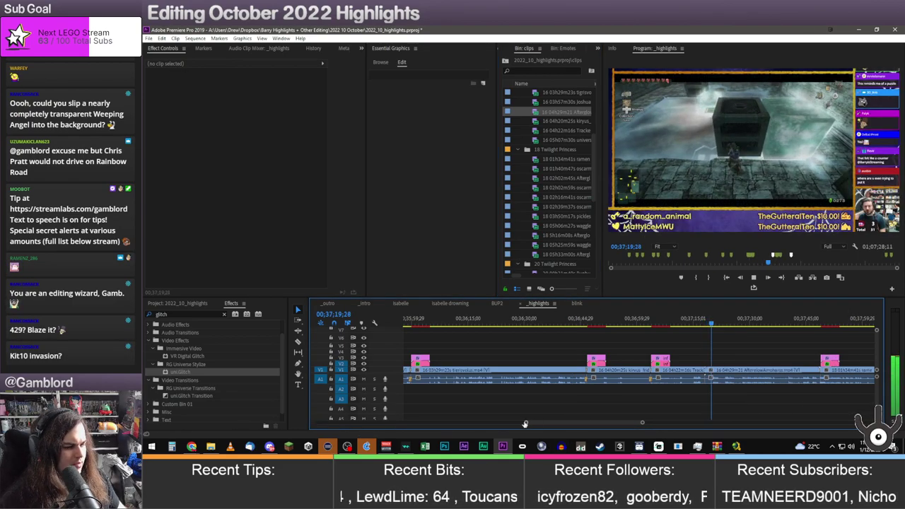
drag(525, 422, 541, 422)
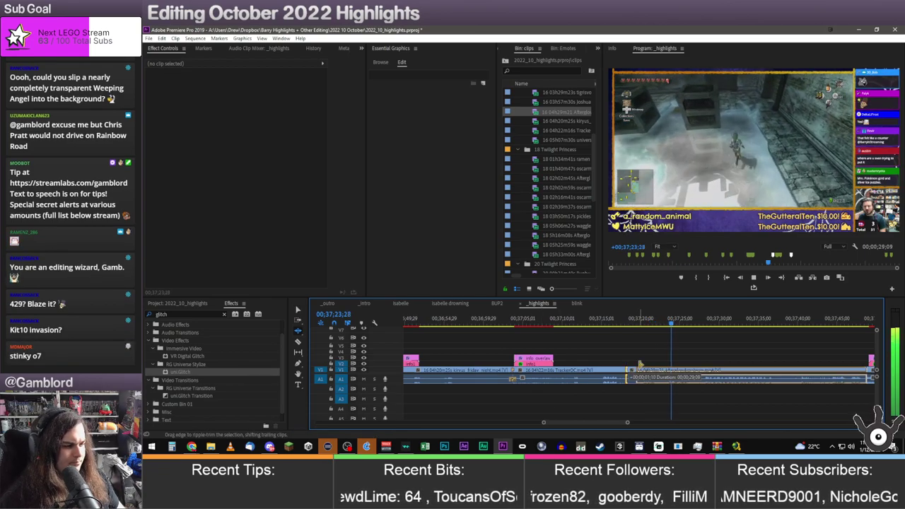
key(space)
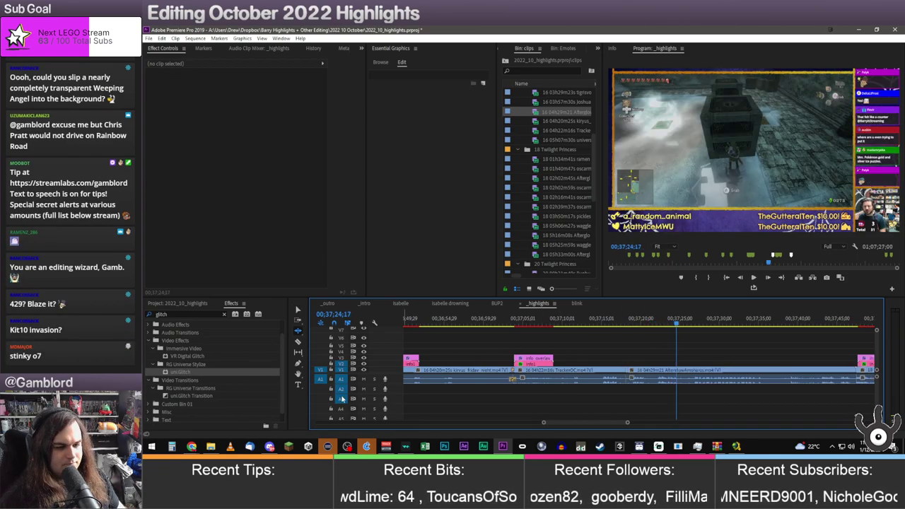
Clear the effects search and apply Constant Power and uni.Swish Pan from Custom Bin 01 at the start of the new clip
click(224, 314)
click(149, 373)
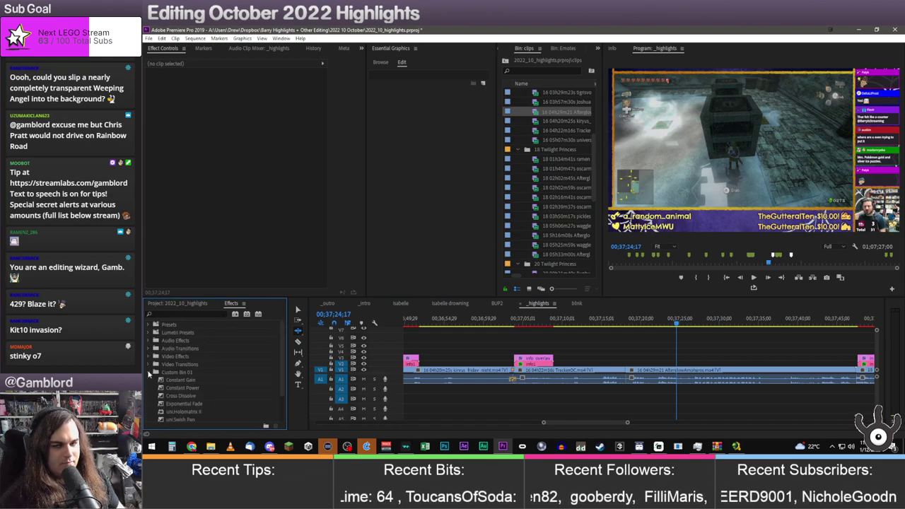
scroll(197, 397, down, 2)
drag(185, 359, 535, 396)
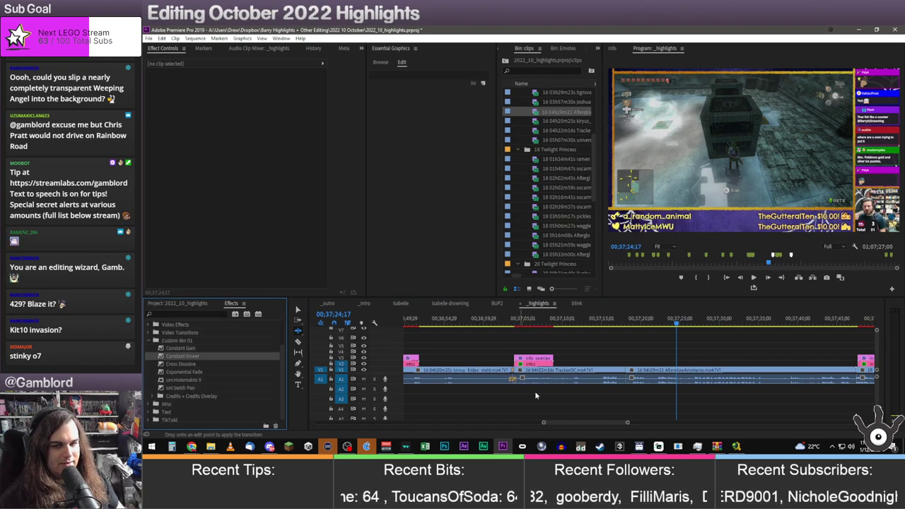
drag(181, 387, 366, 380)
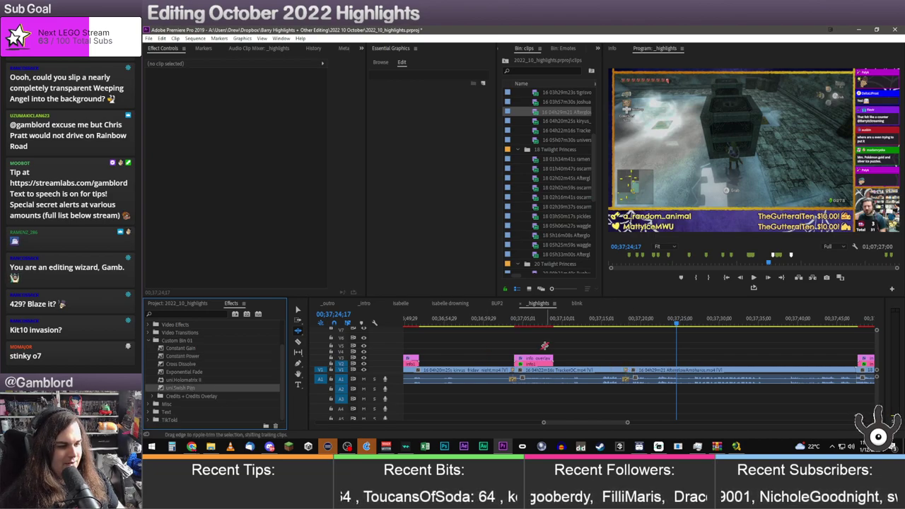
Copy the preceding clip's info overlay and info1 graphics to the new clip's start and set the "Clipped by" line to its creator's username
drag(573, 351, 543, 364)
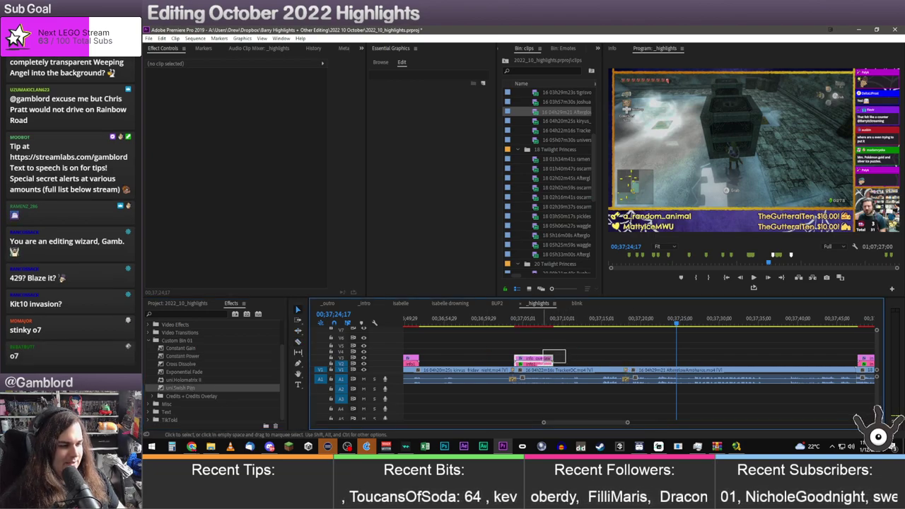
drag(628, 364, 661, 363)
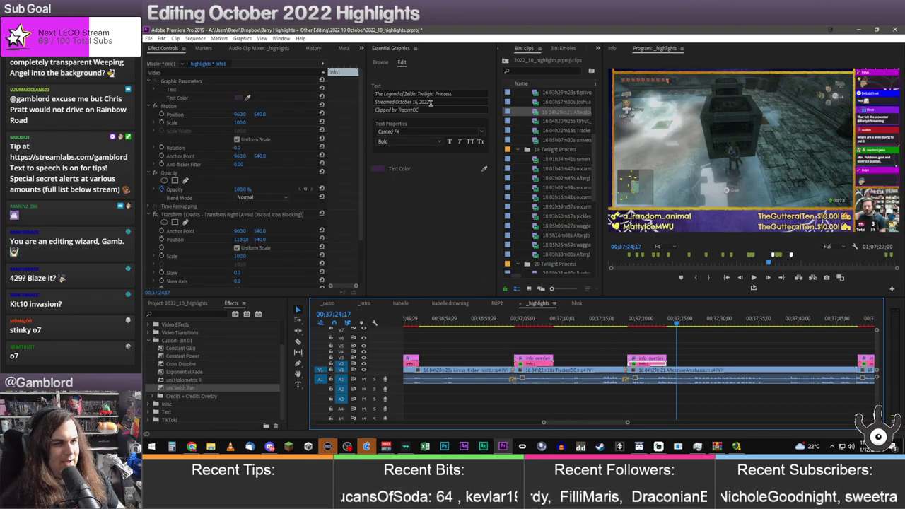
drag(428, 110, 412, 110)
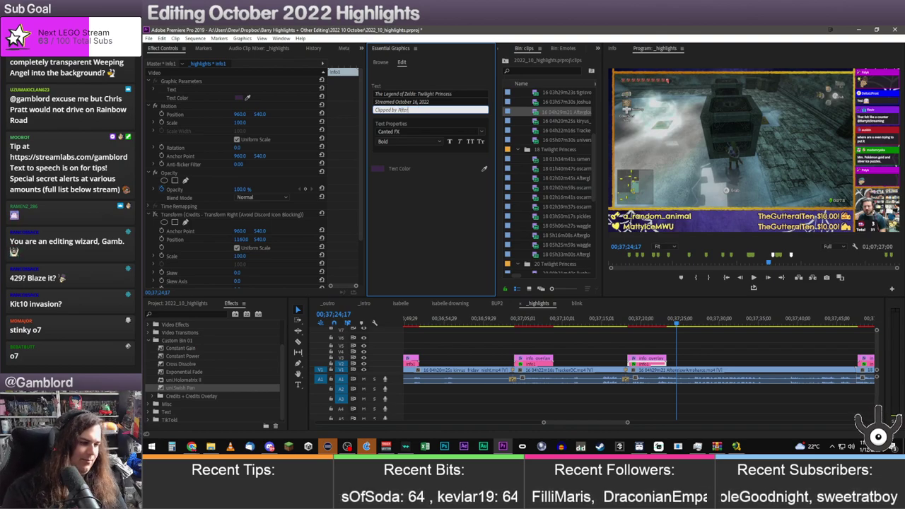
text(Amphoras)
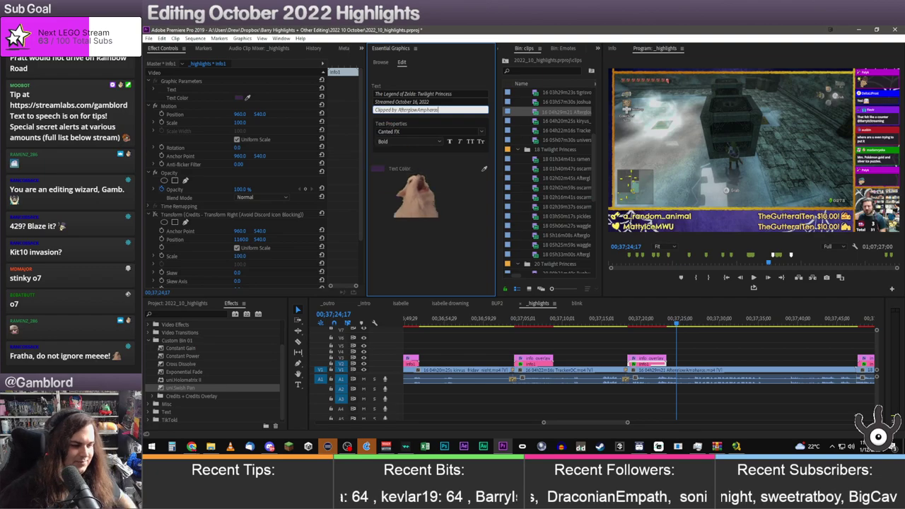
Ripple-trim the new clip's end to 00;37;44;28 and apply uni.Swish Pan and Constant Power at the cut to the following clip
click(789, 322)
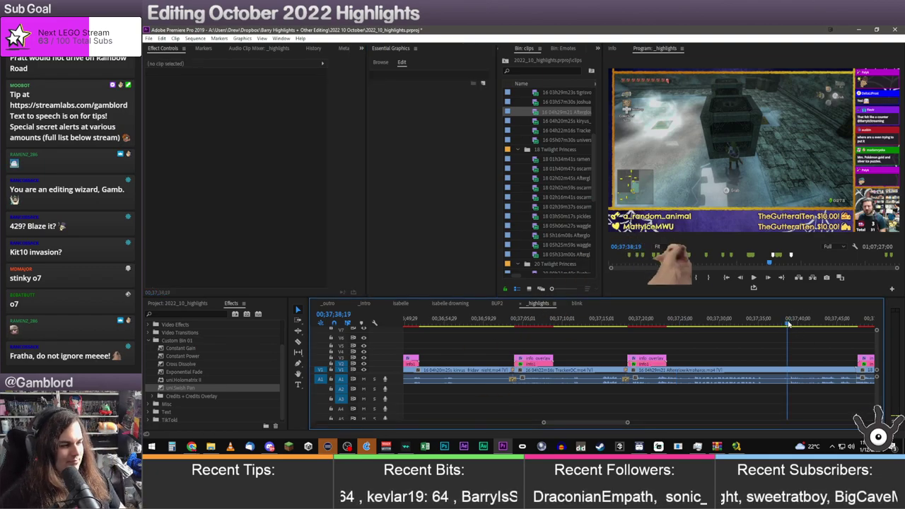
key(space)
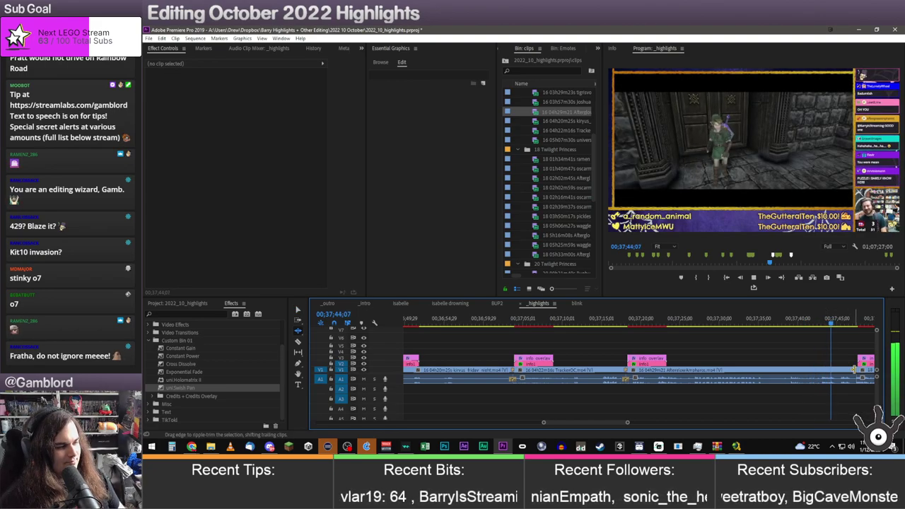
key(space)
drag(834, 369, 854, 369)
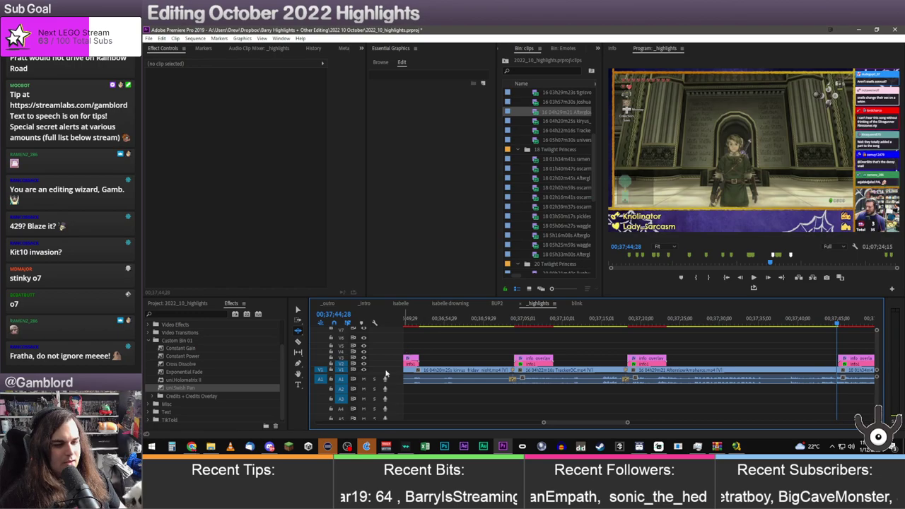
drag(218, 396, 263, 388)
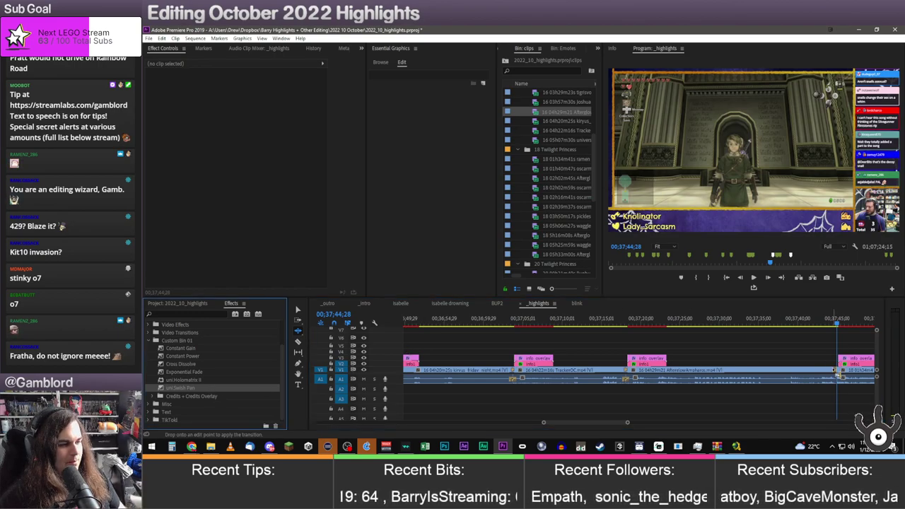
click(190, 356)
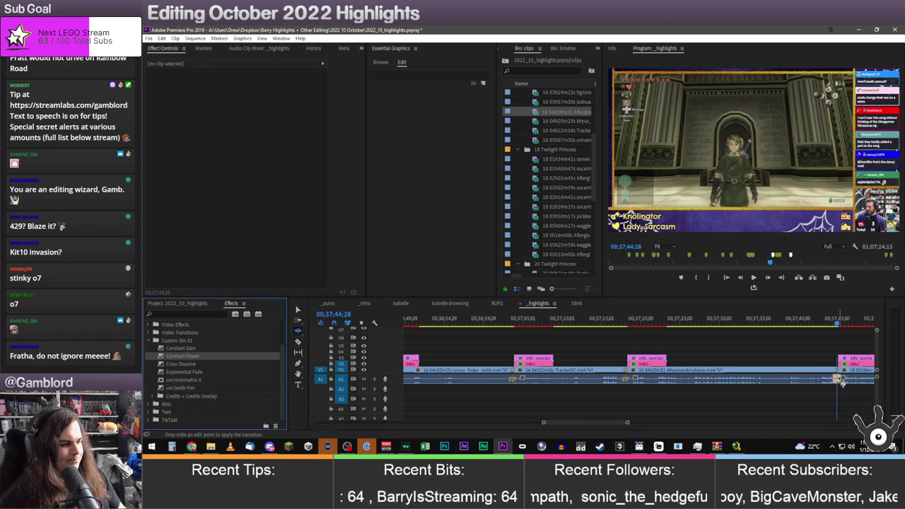
Switch to Chrome, close the "i'm laughing but also sobbing" clip, and watch the "Insert goofy scream" clip before pausing it
click(860, 29)
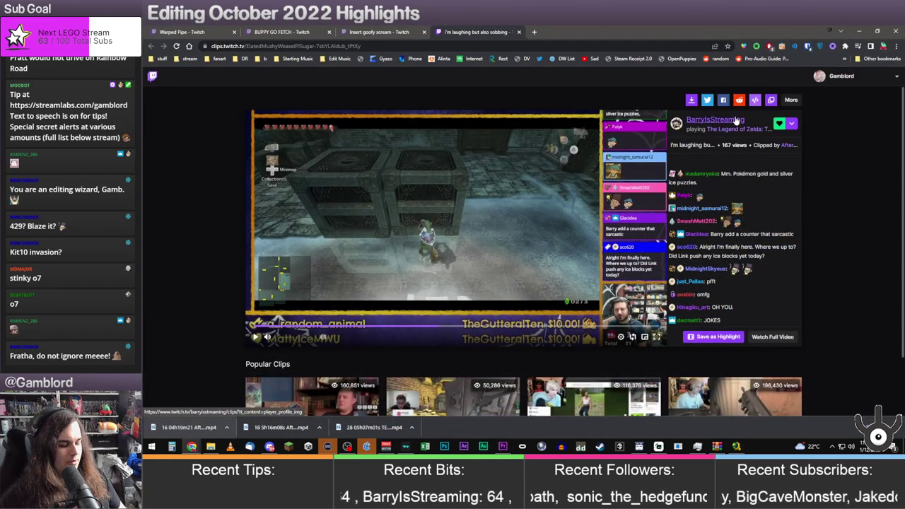
click(518, 32)
click(439, 233)
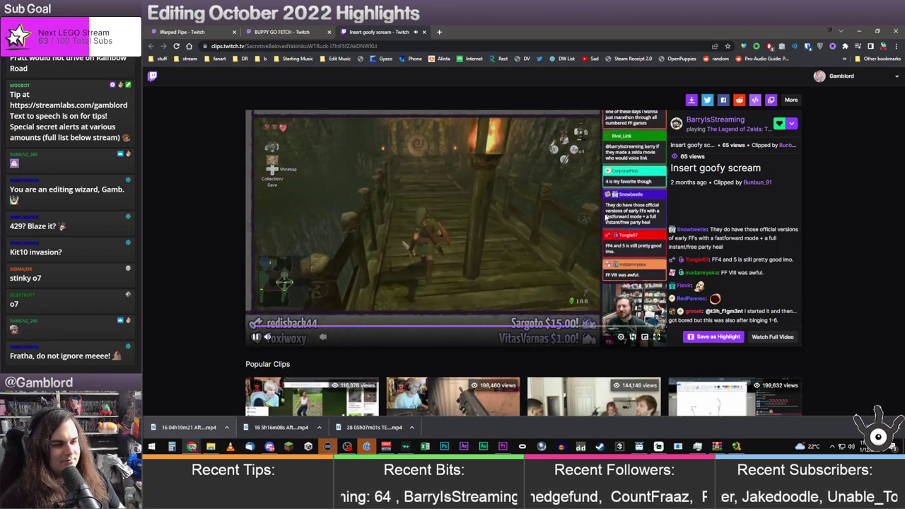
click(599, 221)
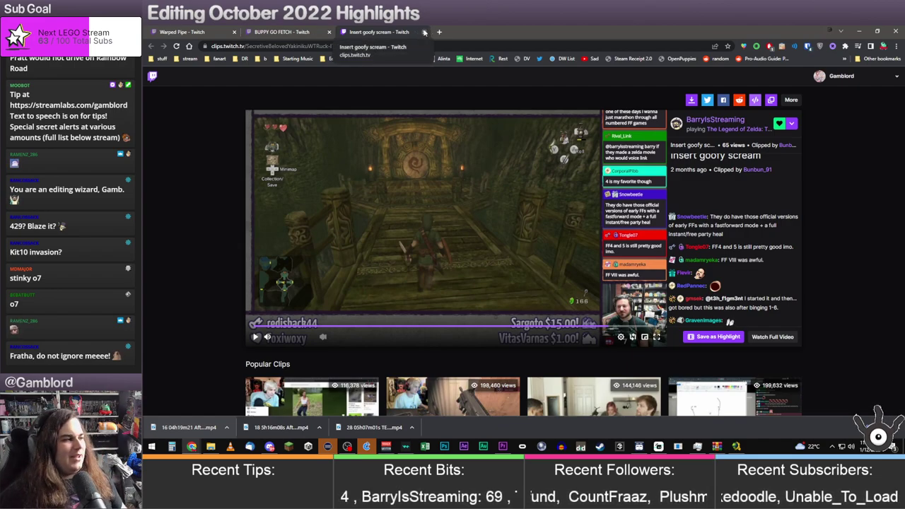
Open the "BUPPY GO FETCH" Twitch clip and watch it
click(280, 32)
click(336, 177)
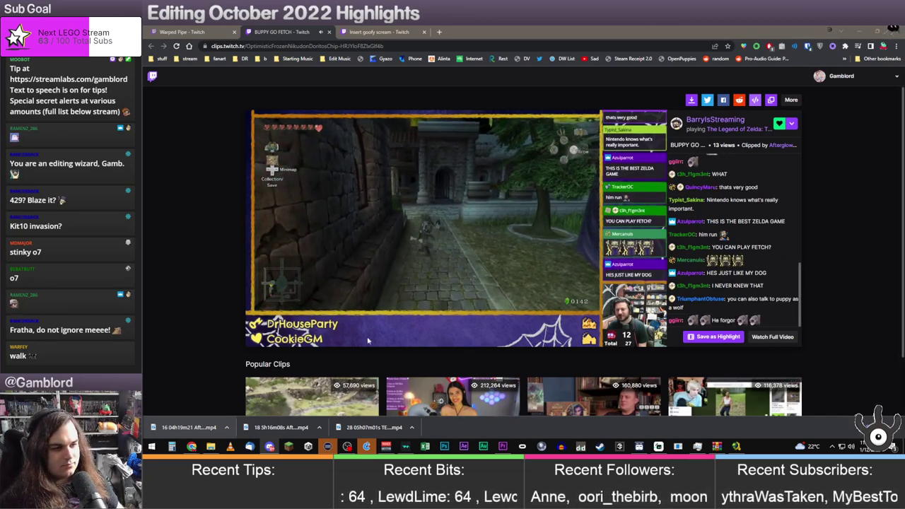
mouse_move(255, 337)
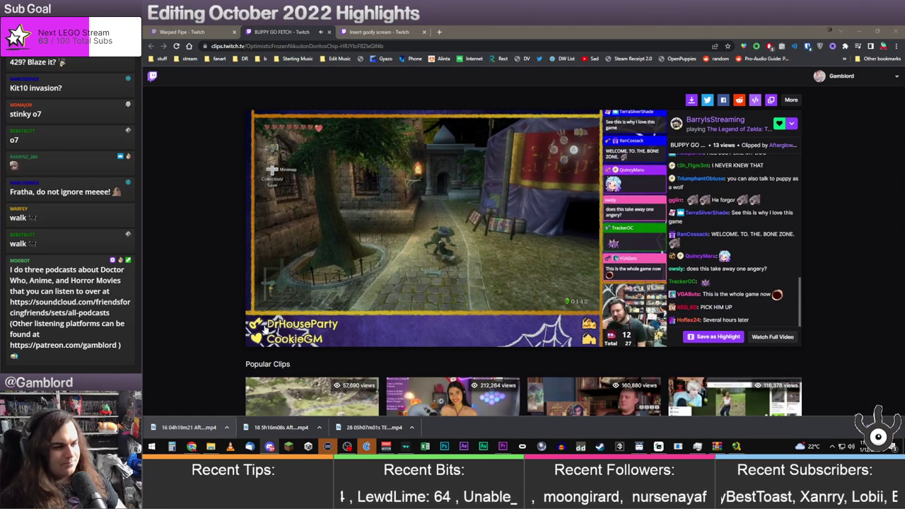
Pause the "BUPPY GO FETCH" clip, then open the "Warped Pipe" Twitch clip and watch part of it before pausing
mouse_move(260, 309)
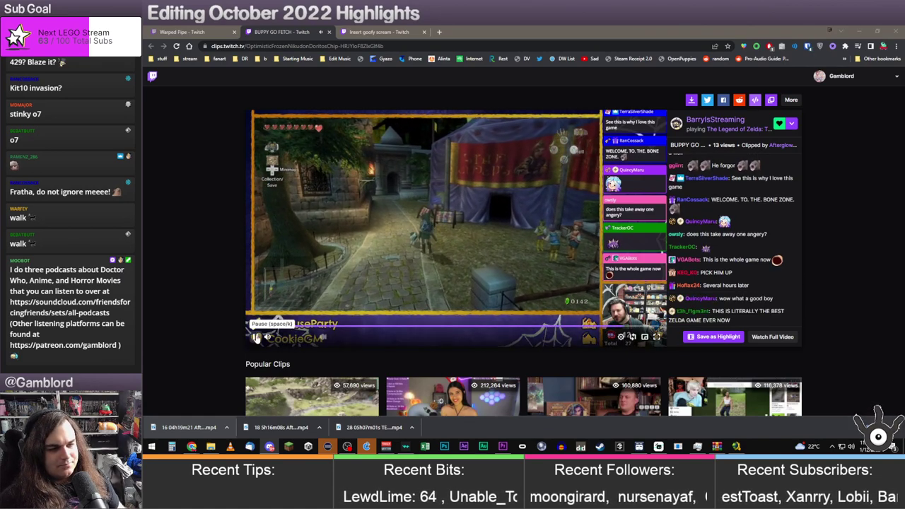
click(256, 337)
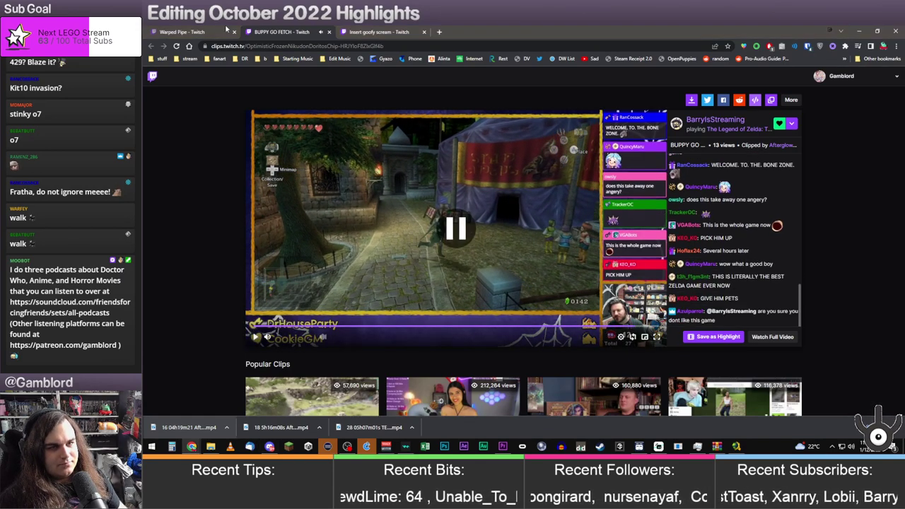
key(ctrl+shift+Tab)
click(303, 174)
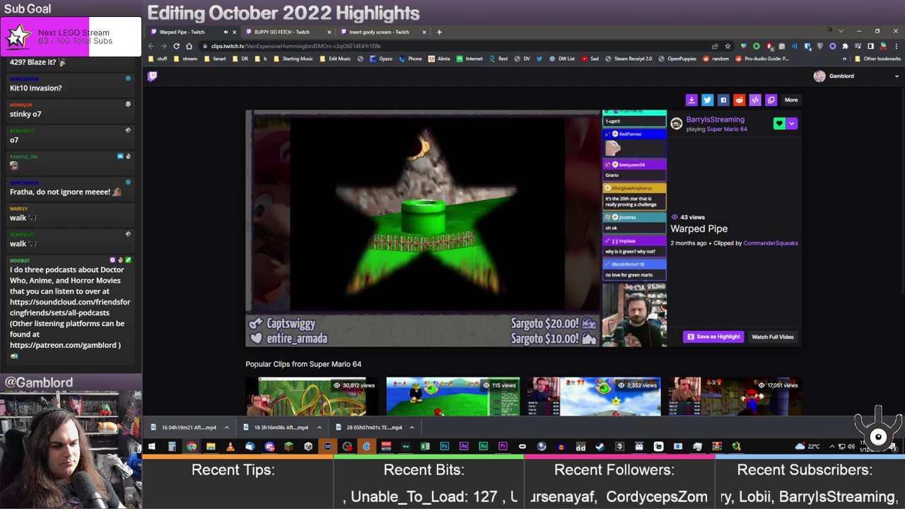
click(257, 337)
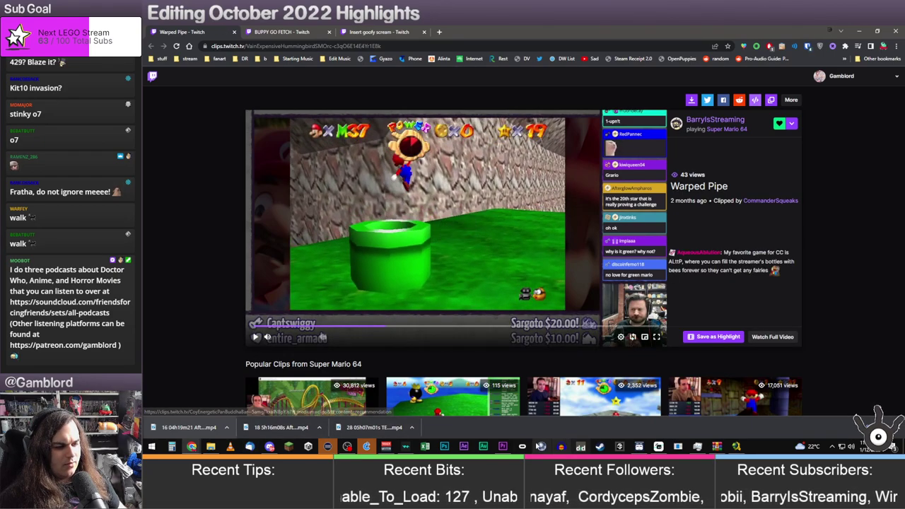
Switch to Premiere Pro and collapse the expanded stream folders in the clips bin, including the 16, 18 and 20 Twilight Princess folders
click(503, 443)
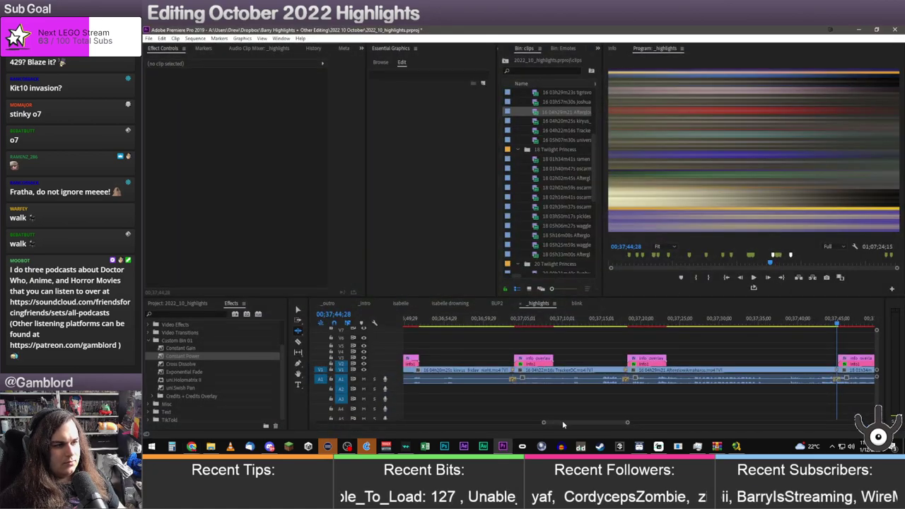
click(520, 150)
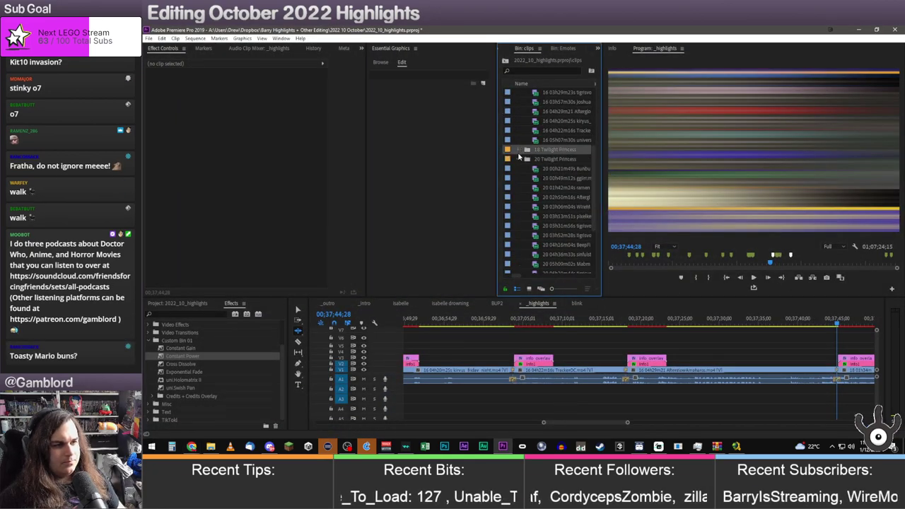
click(518, 159)
scroll(521, 207, up, 4)
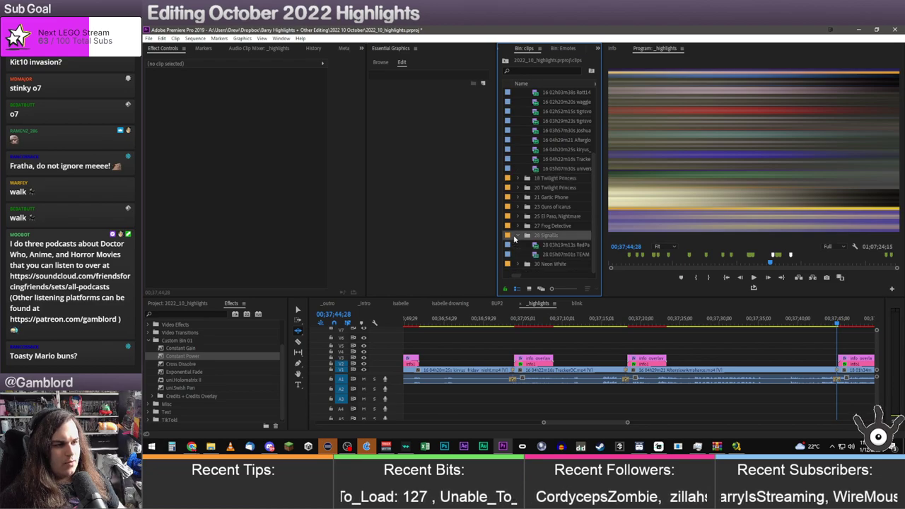
click(518, 132)
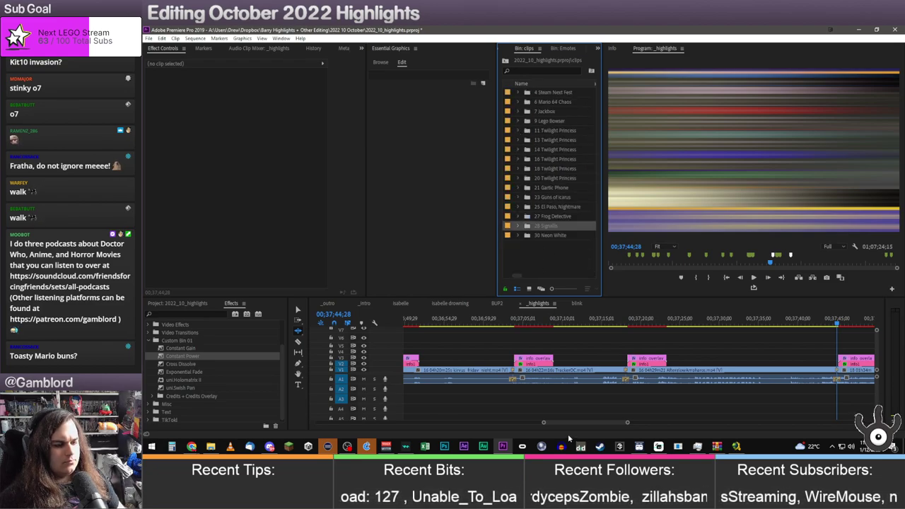
Play the Super Mario 64 section of the _highlights sequence, stop playback at 00;10;33;15, and switch away from Premiere Pro
drag(569, 422, 407, 422)
click(491, 324)
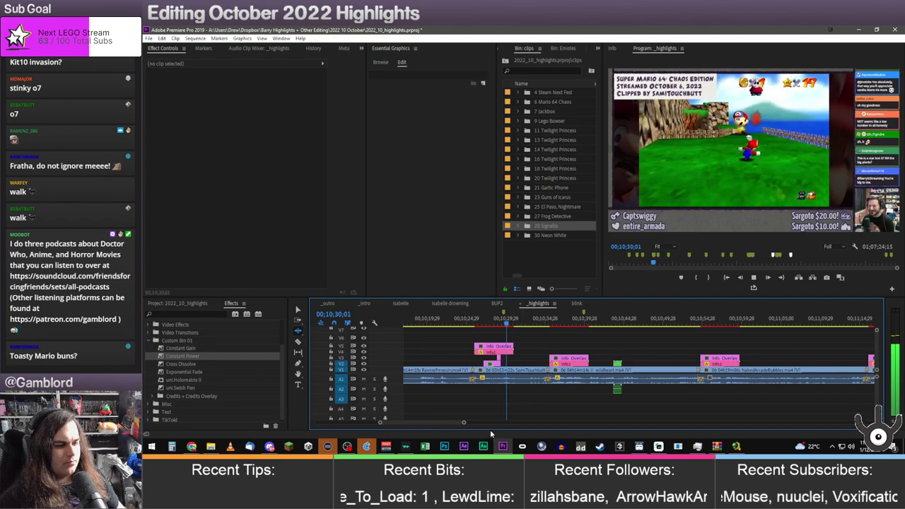
drag(452, 421, 449, 422)
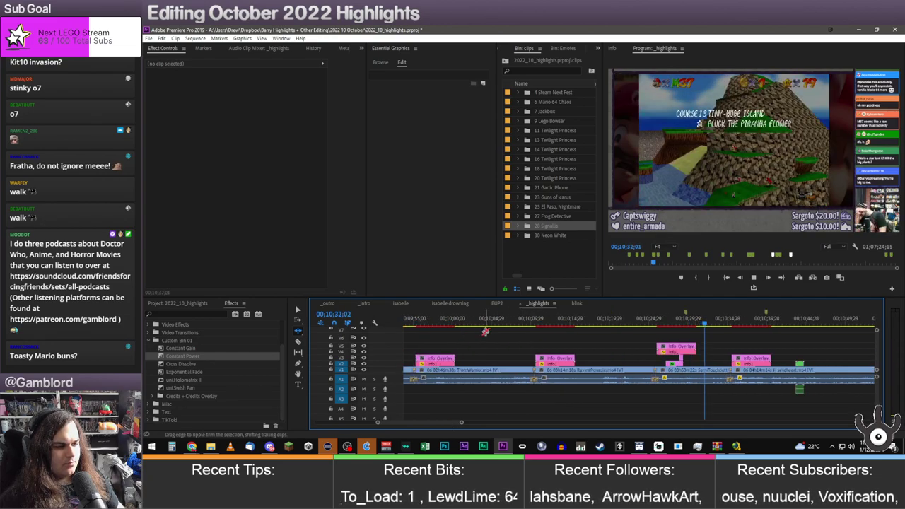
key(space)
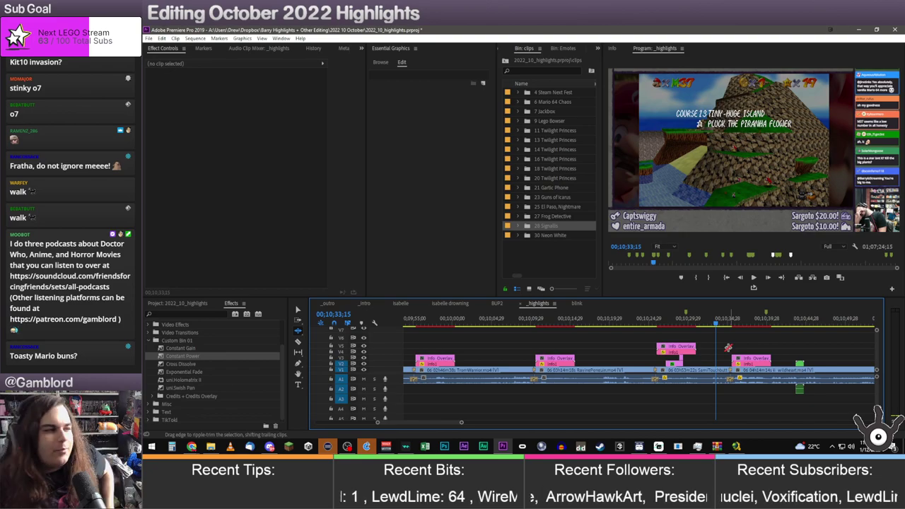
key(alt+Tab)
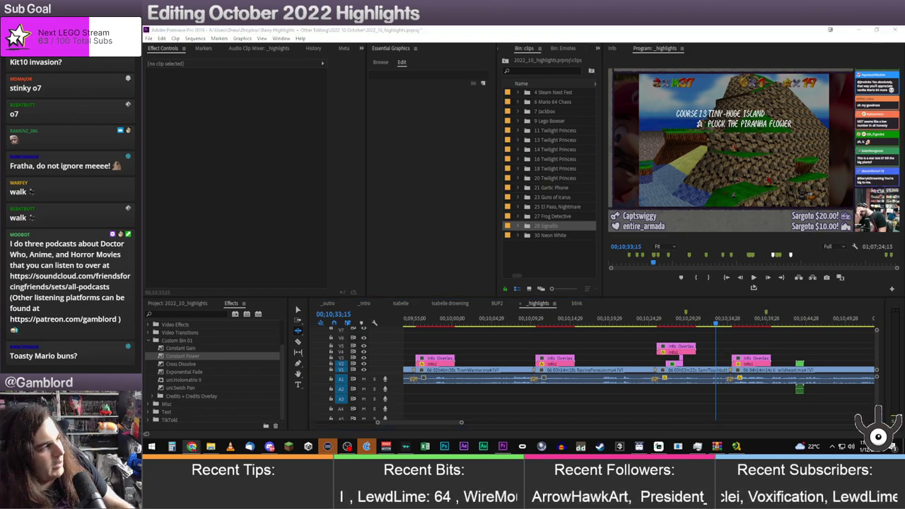